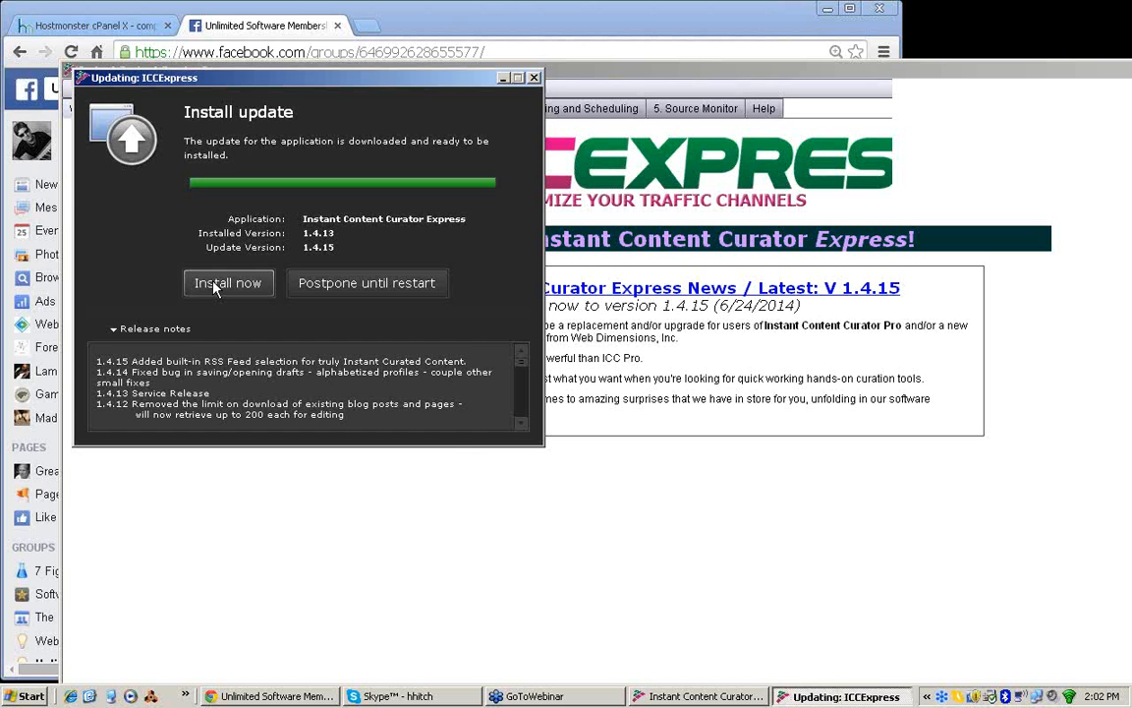
Step: Install the downloaded version 1.4.15 update for Instant Content Curator Express
{"action": "left_click", "coordinate": [216, 284]}
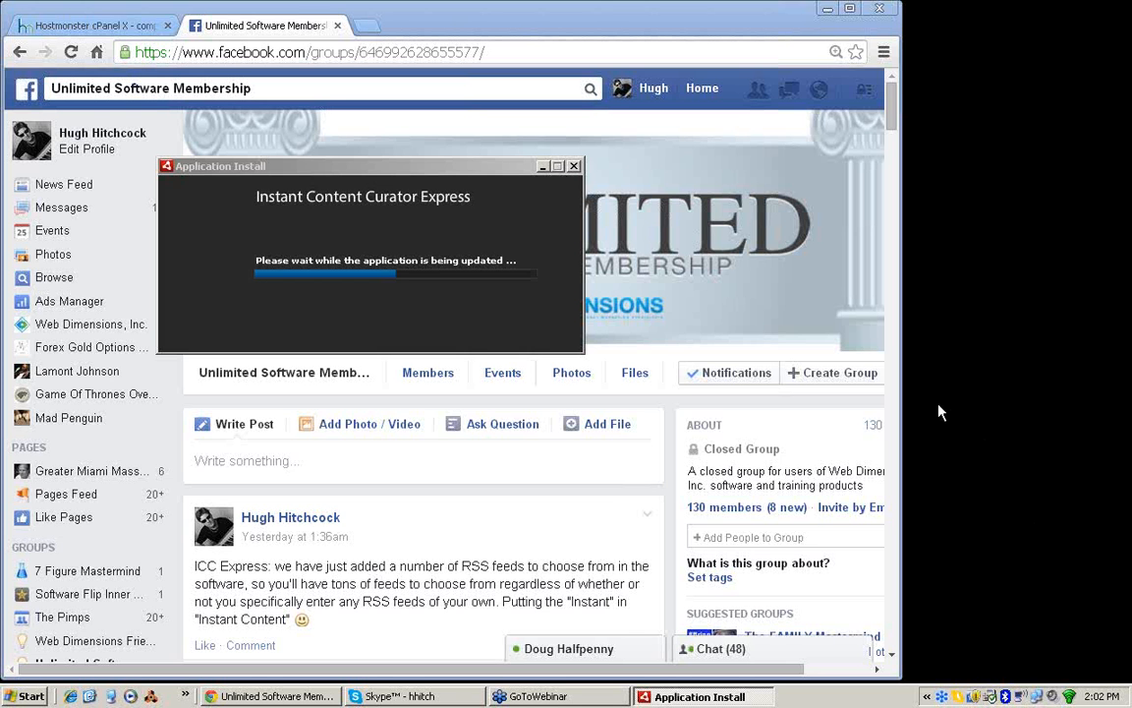
{"action": "left_click", "coordinate": [302, 179]}
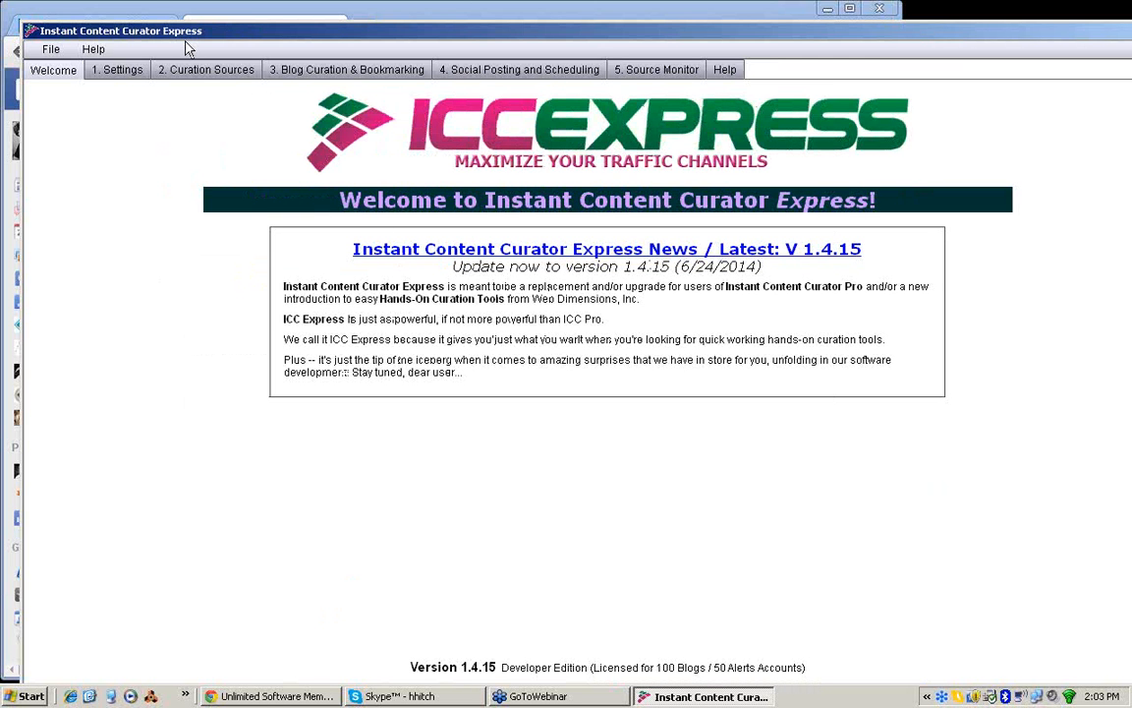
Step: Open the Blog Curation & Bookmarking section and review the content source types available for the Beats for Days profile
{"action": "left_click", "coordinate": [311, 54]}
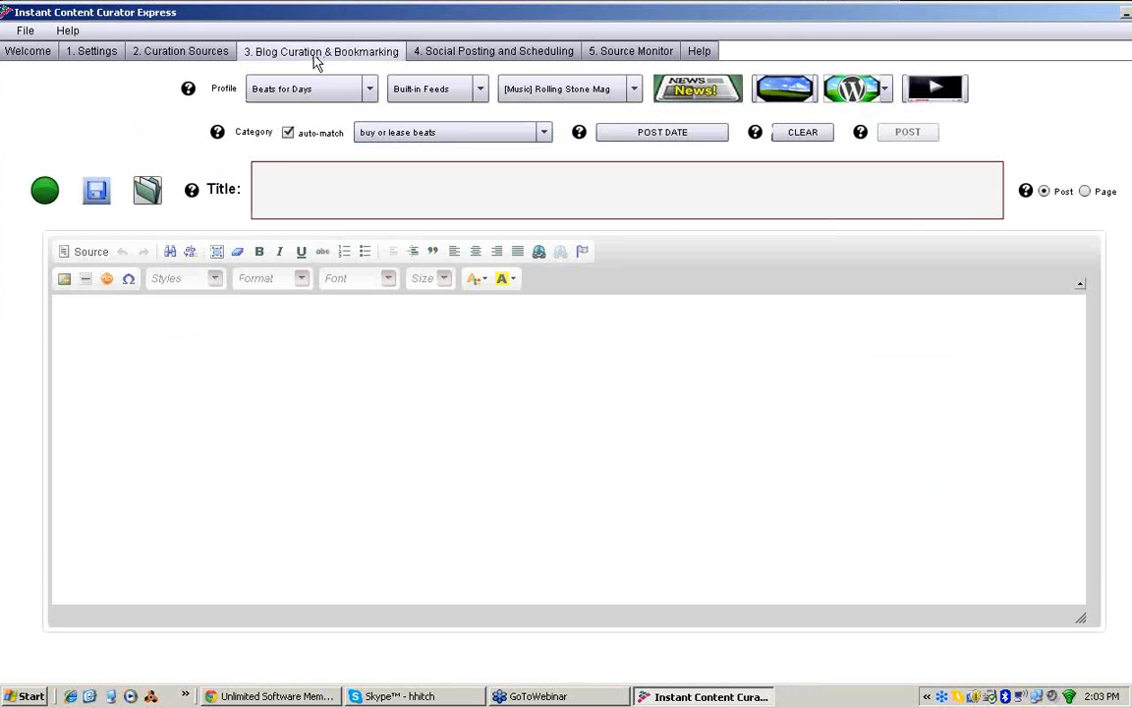
{"action": "left_click", "coordinate": [456, 57]}
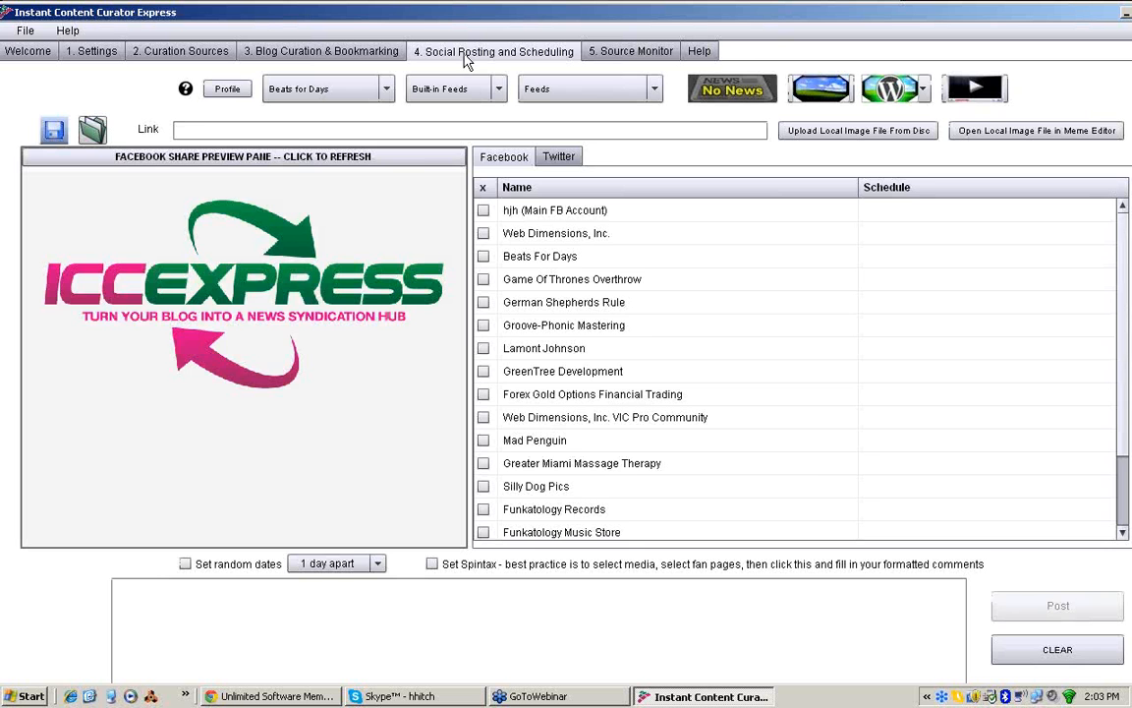
{"action": "left_click", "coordinate": [330, 53]}
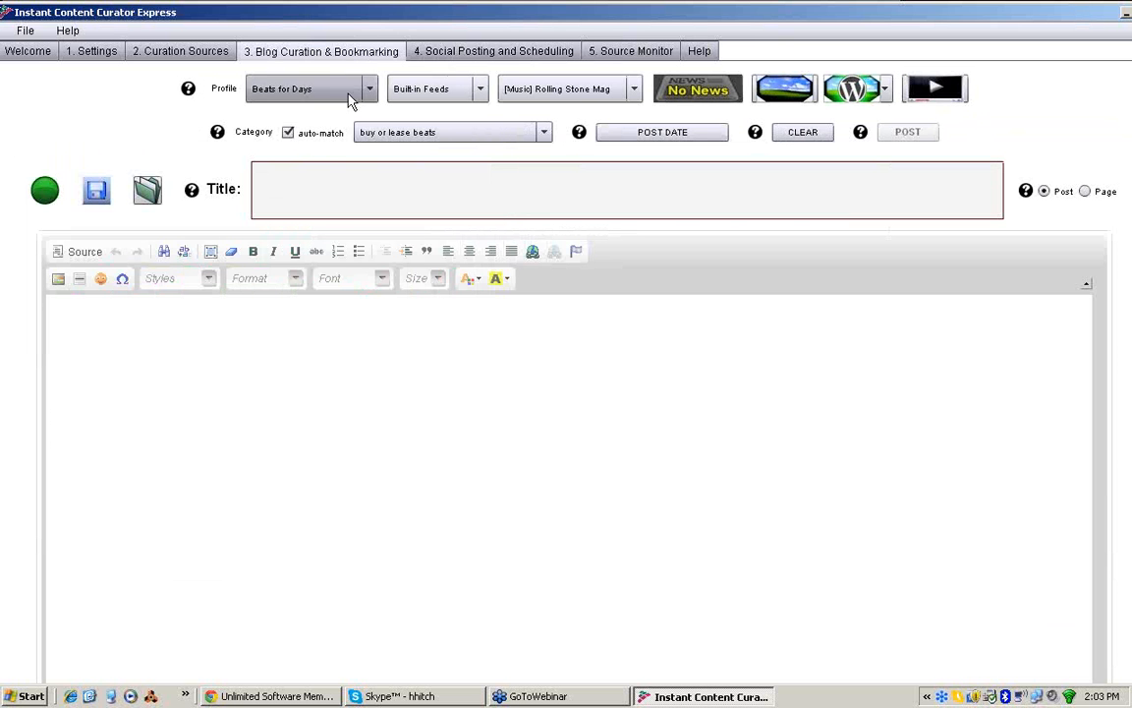
{"action": "left_click", "coordinate": [480, 90]}
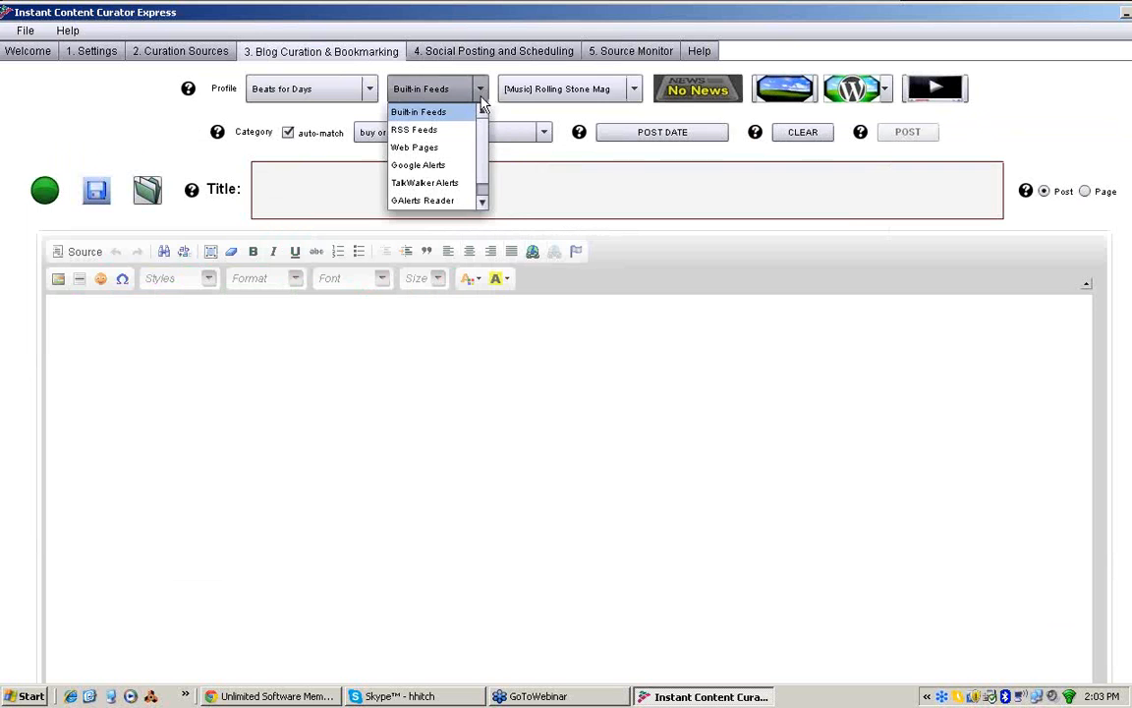
{"action": "left_click", "coordinate": [481, 92]}
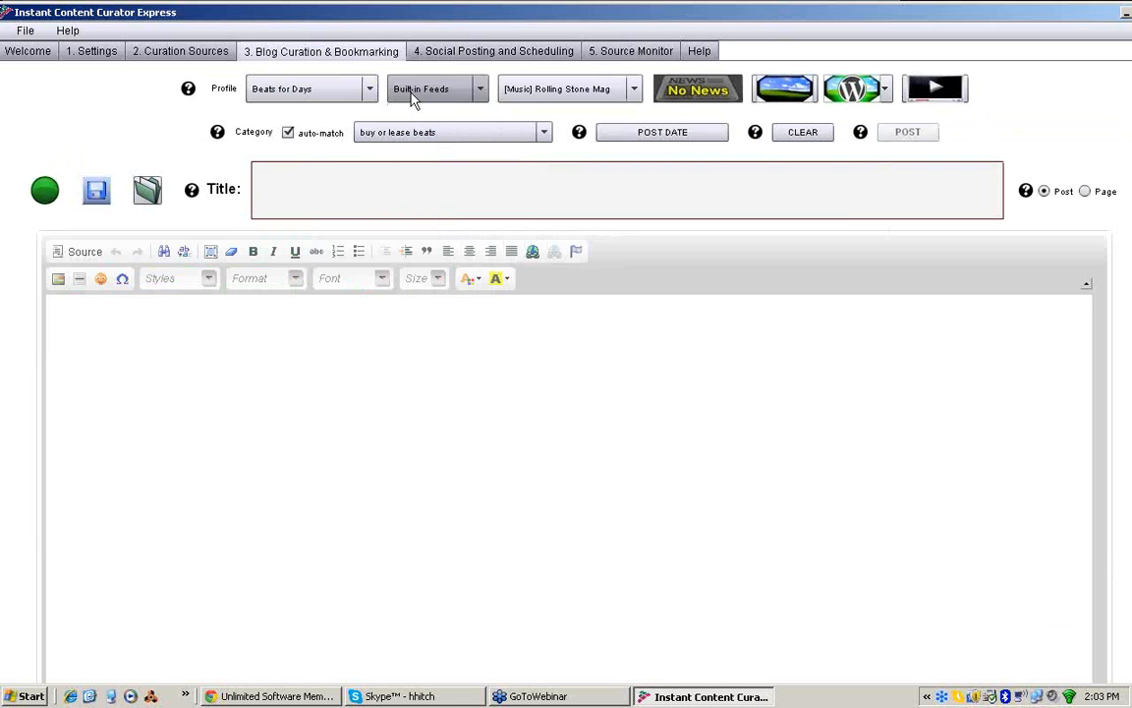
{"action": "left_click", "coordinate": [482, 91]}
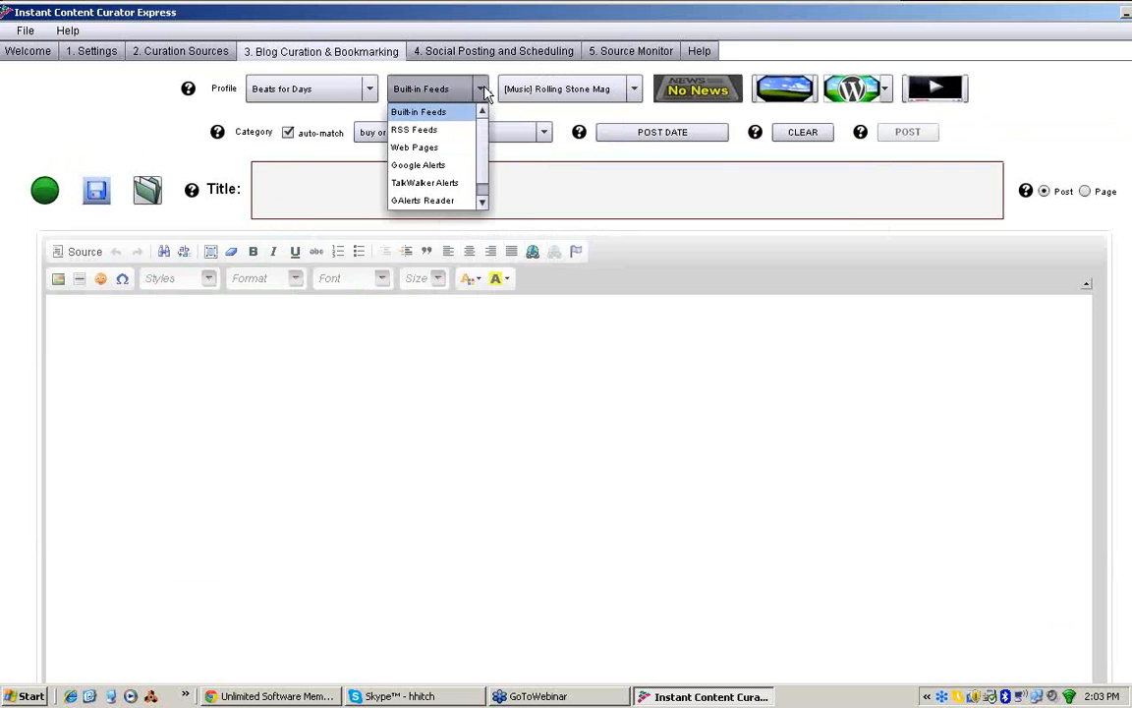
{"action": "left_click", "coordinate": [481, 91]}
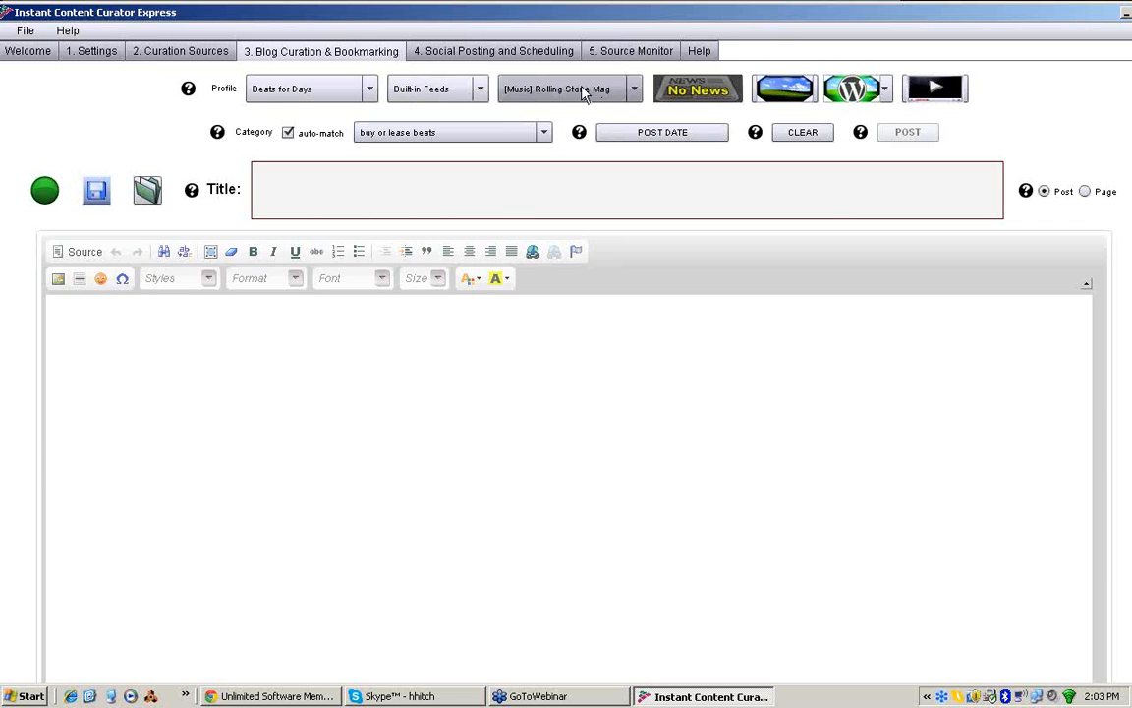
Step: Browse the built-in feeds and choose [Music] Entertainment Weekly as the content feed
{"action": "left_click", "coordinate": [636, 90]}
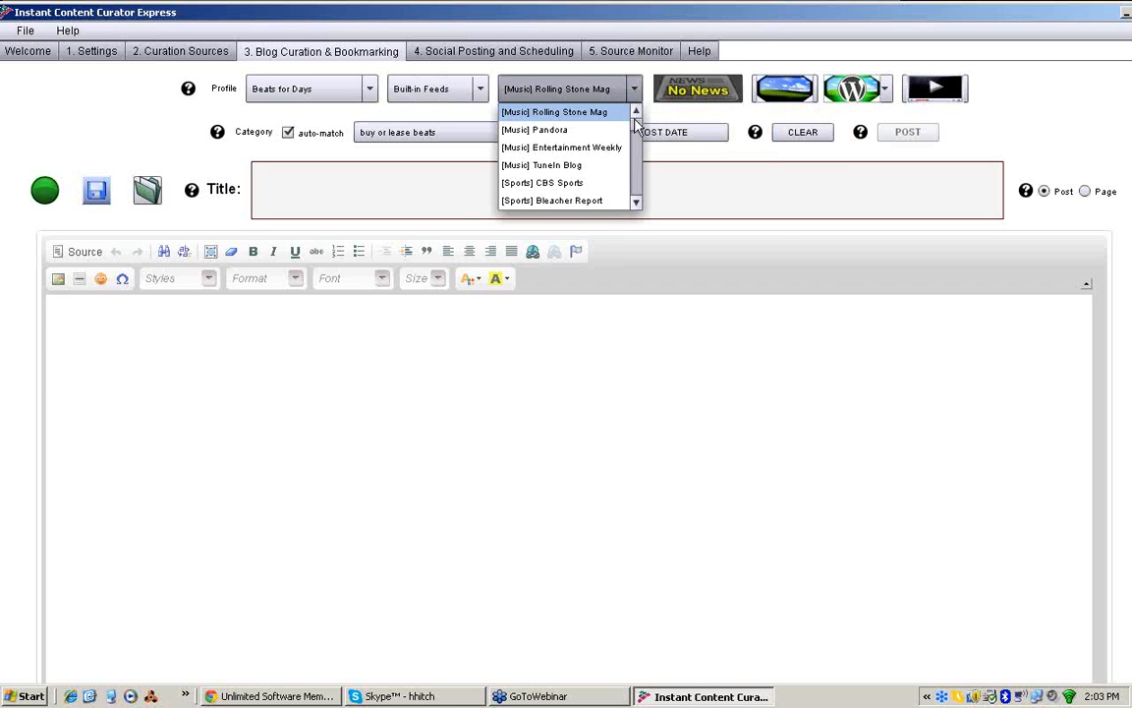
{"action": "scroll", "coordinate": [636, 120], "scroll_direction": "down", "scroll_amount": 1}
{"action": "scroll", "coordinate": [636, 123], "scroll_direction": "down", "scroll_amount": 8}
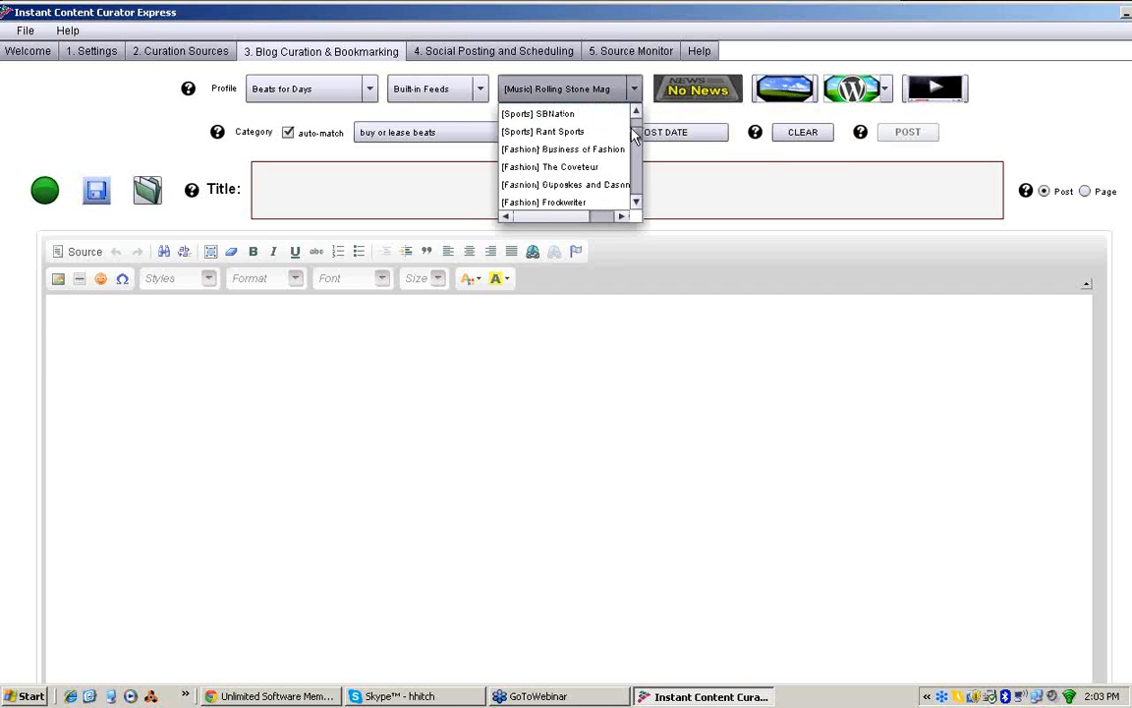
{"action": "mouse_move", "coordinate": [636, 145]}
{"action": "left_mouse_down"}
{"action": "mouse_move", "coordinate": [637, 175]}
{"action": "mouse_move", "coordinate": [634, 121]}
{"action": "left_mouse_up"}
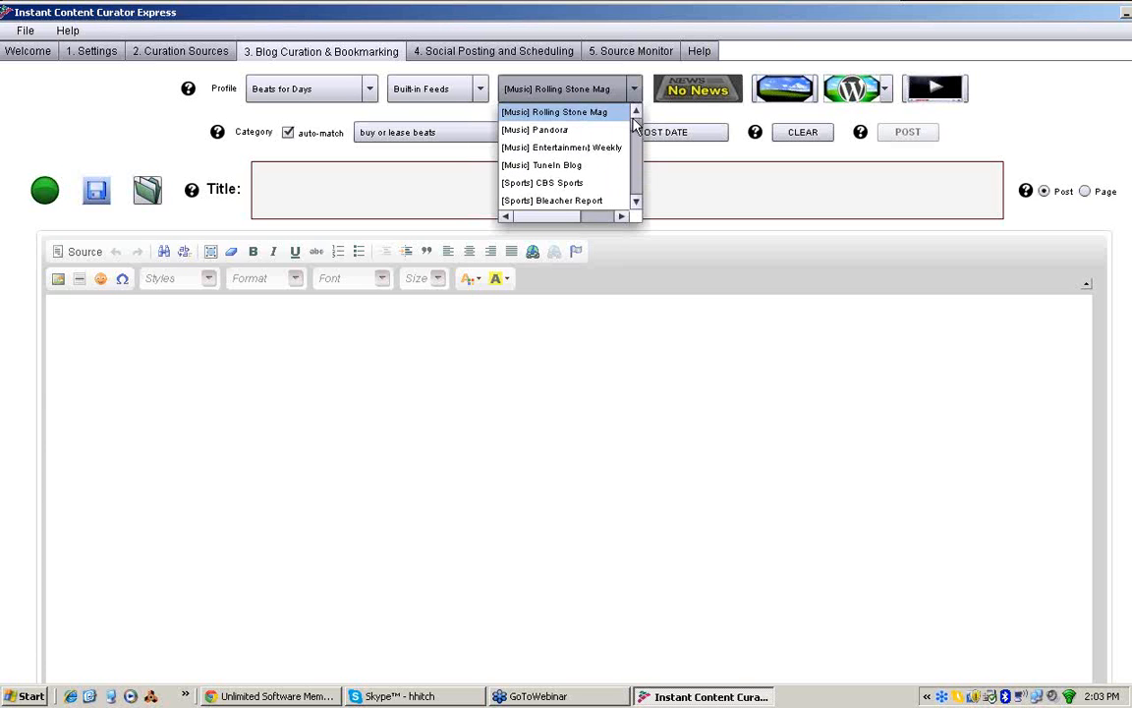
{"action": "scroll", "coordinate": [590, 119], "scroll_direction": "down", "scroll_amount": 1}
{"action": "left_click", "coordinate": [590, 119]}
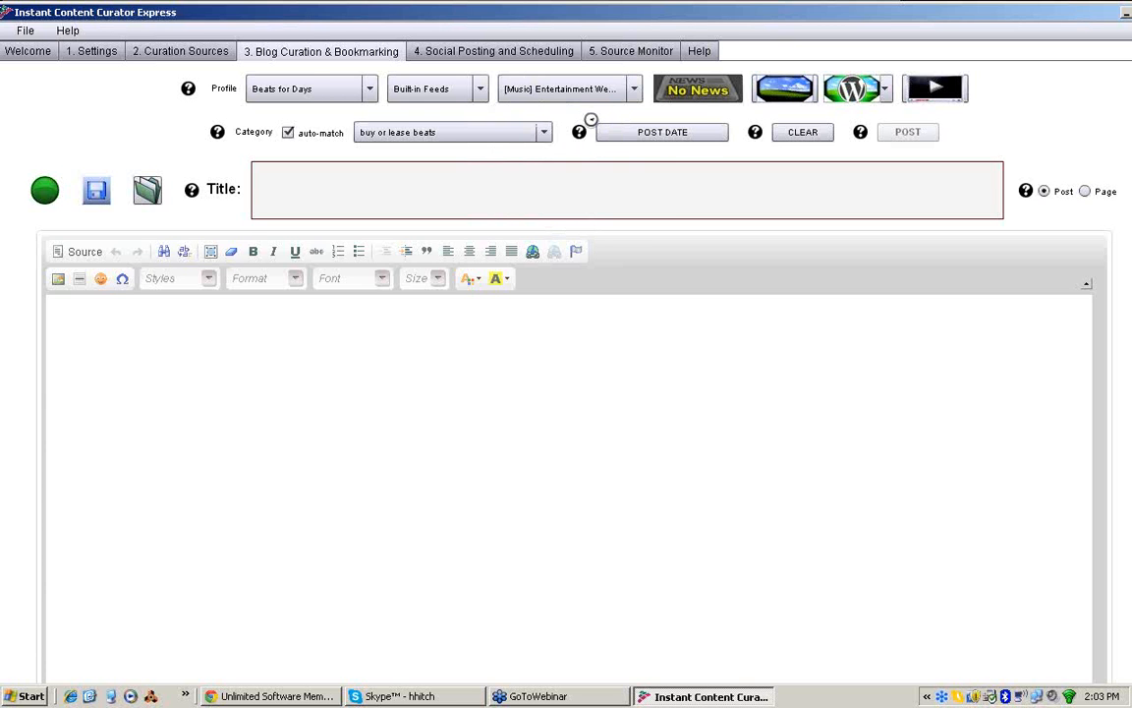
Step: Insert the "Music Review: Ultraviolence" news item into the post with templating style 1, and clear the post
{"action": "left_click", "coordinate": [679, 95]}
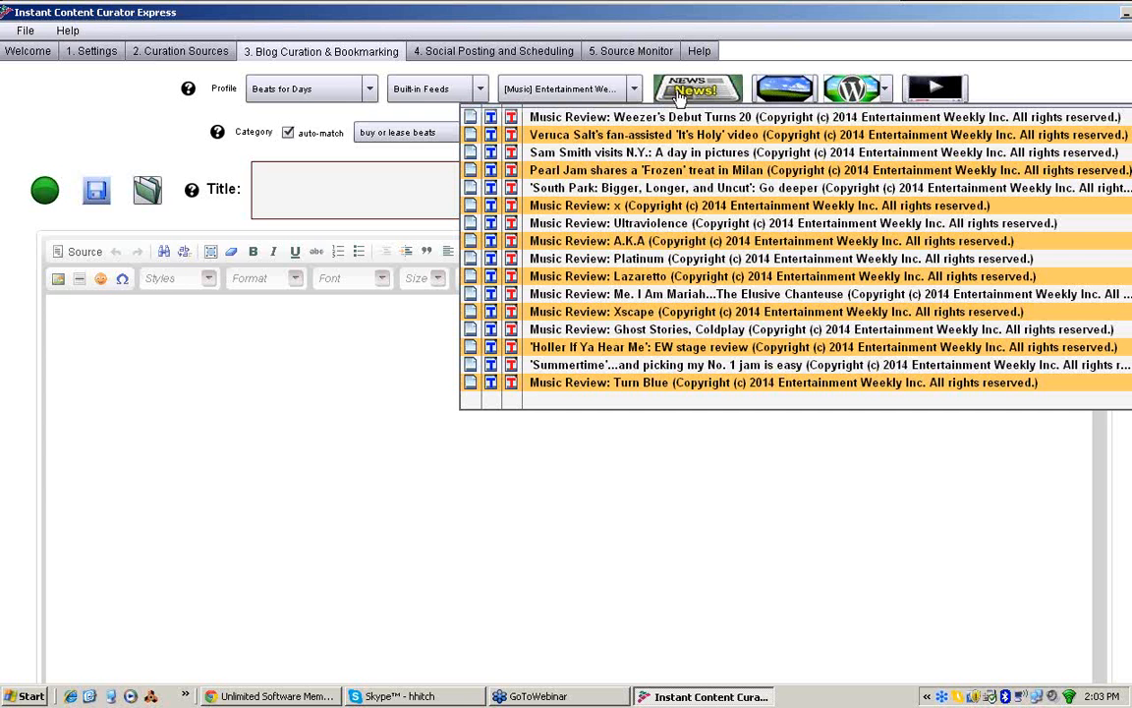
{"action": "left_click", "coordinate": [491, 223]}
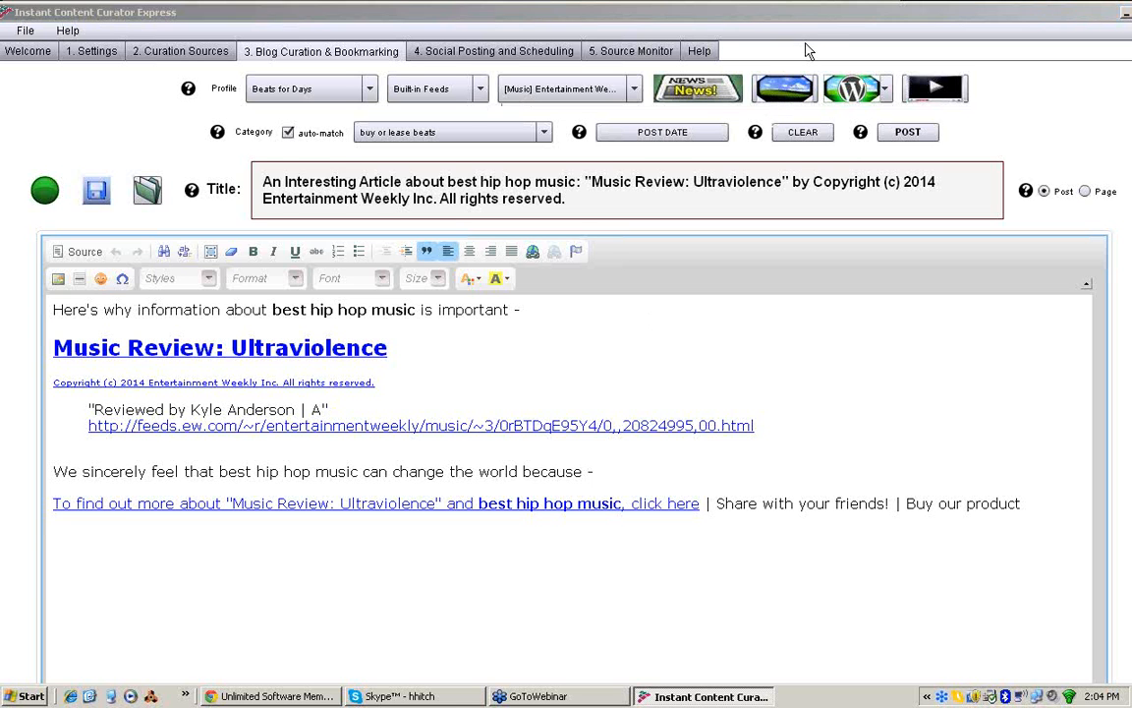
{"action": "left_click", "coordinate": [814, 14]}
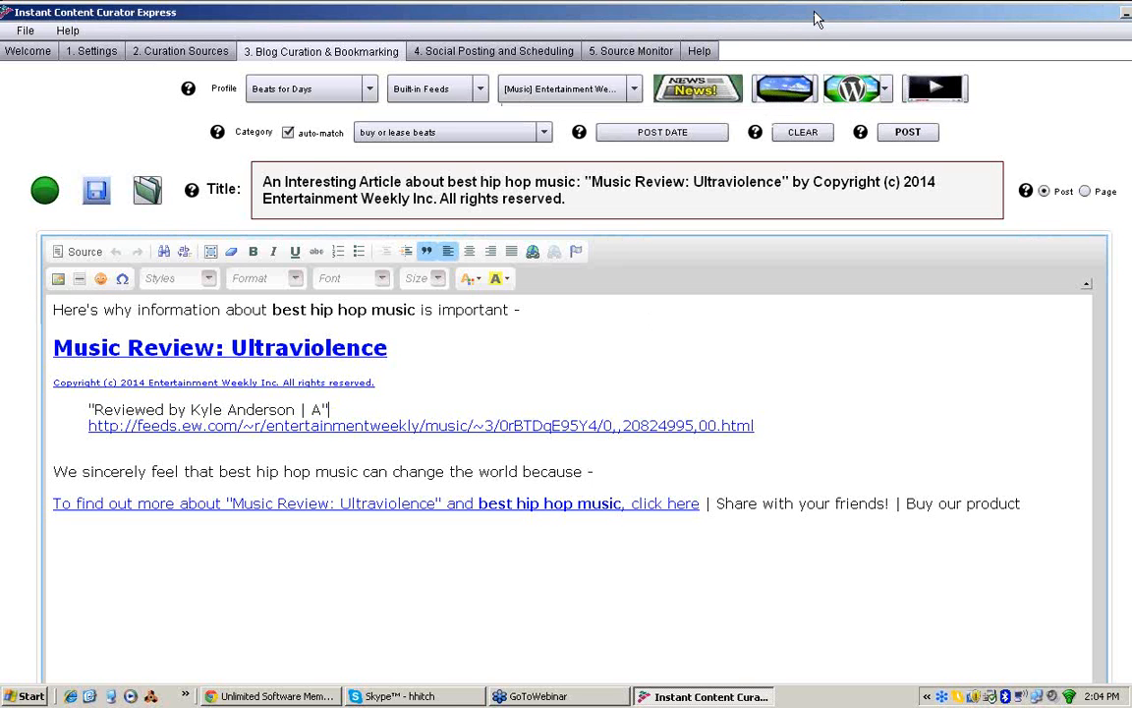
{"action": "left_click", "coordinate": [804, 136]}
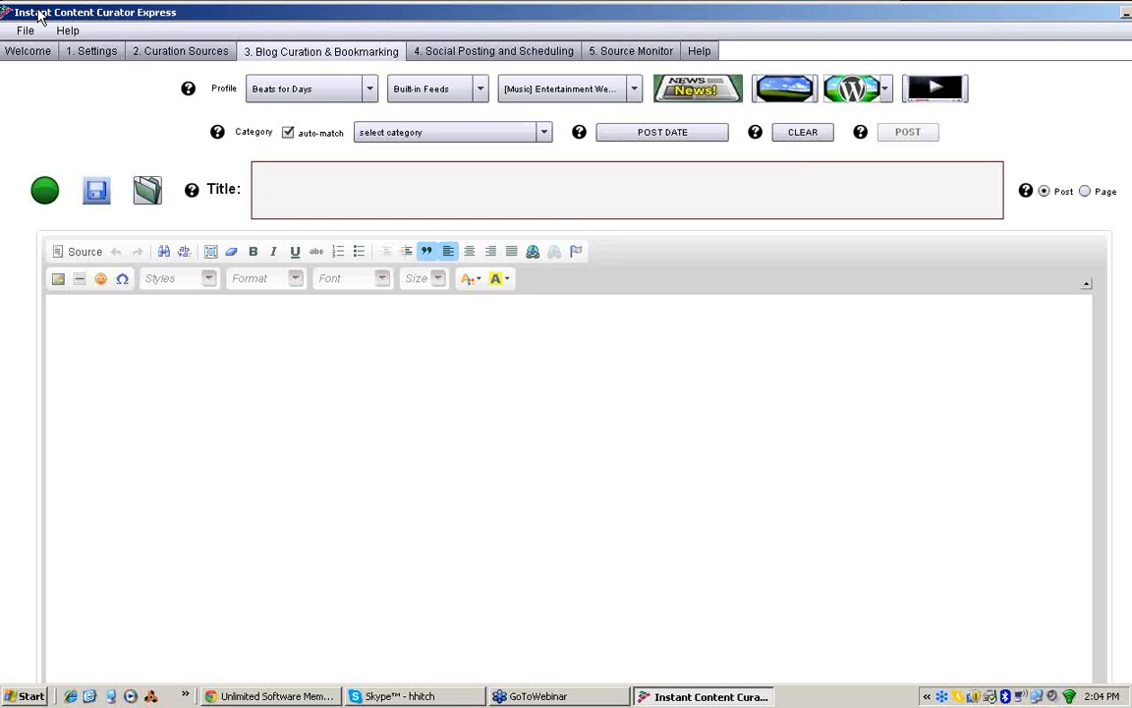
Step: Bring the Instant Content Curator Express window fully into view and close the application
{"action": "left_click_drag", "start_coordinate": [39, 13], "coordinate": [16, 12]}
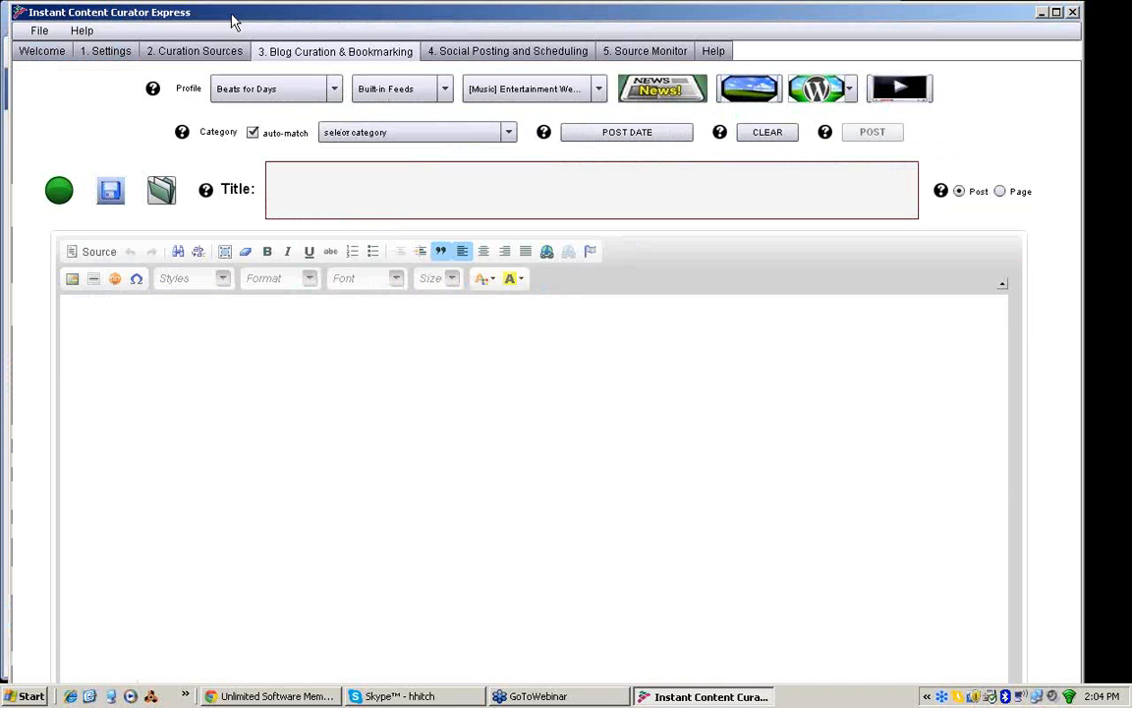
{"action": "left_click", "coordinate": [1073, 14]}
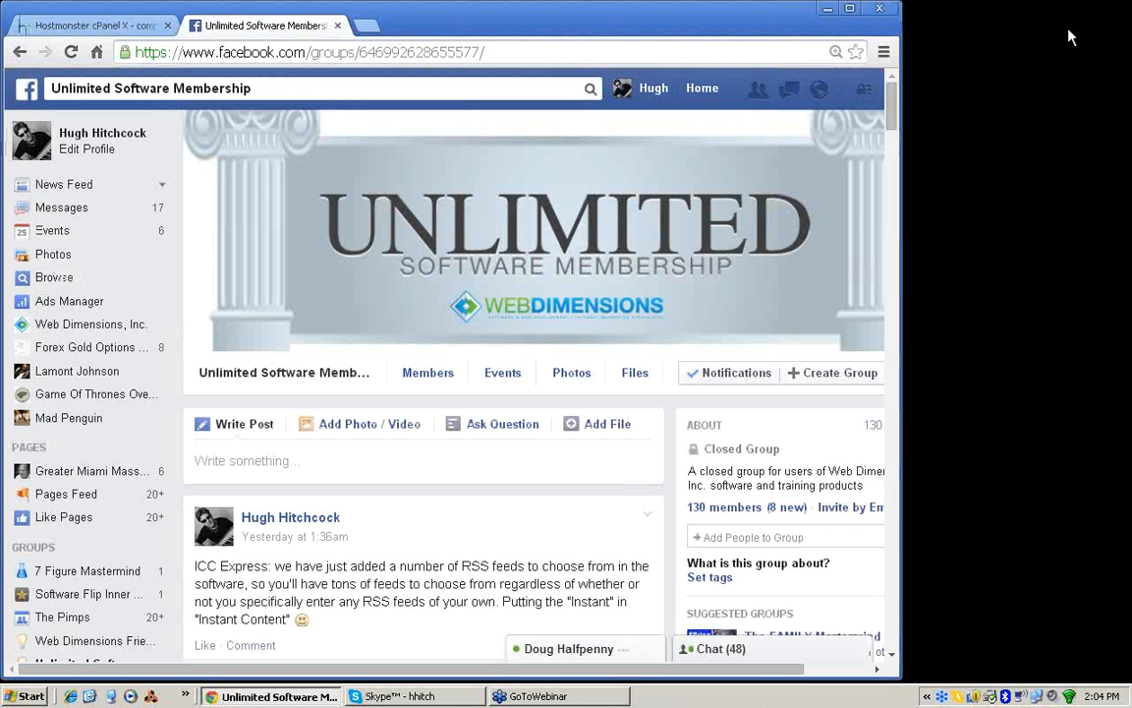
Step: Reply to the waiting Facebook chat with "np" and the contact's first name, and close the conversation
{"action": "left_click", "coordinate": [614, 649]}
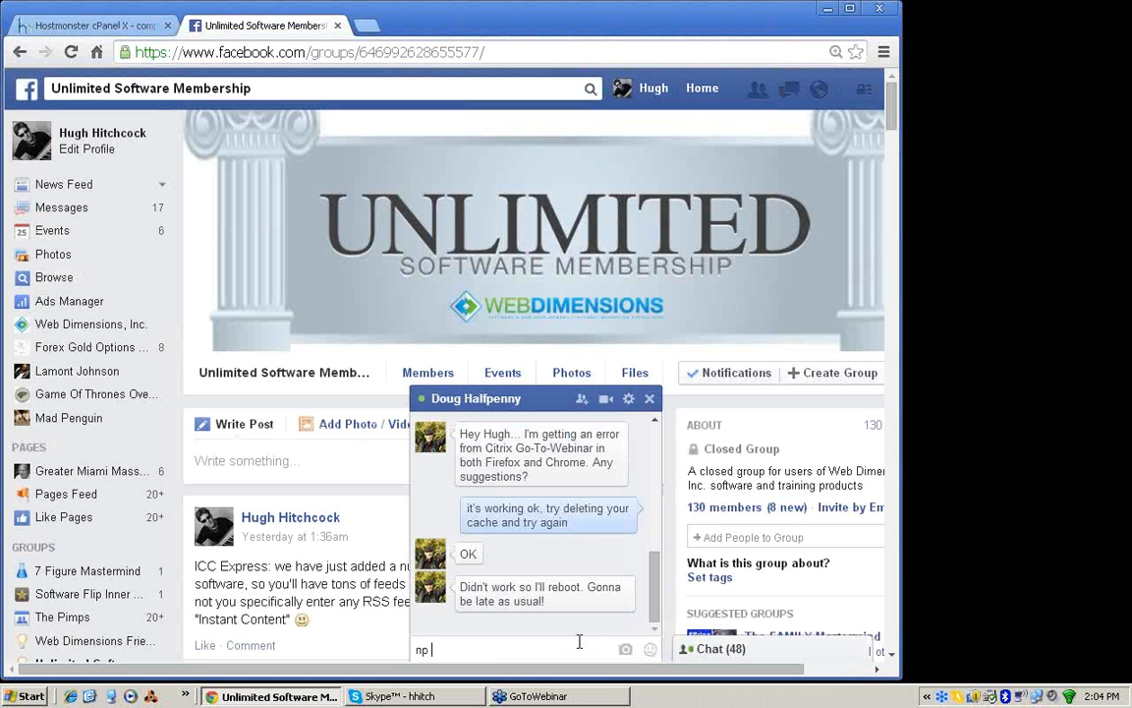
{"action": "type", "text": "np doug"}
{"action": "key", "text": "Return"}
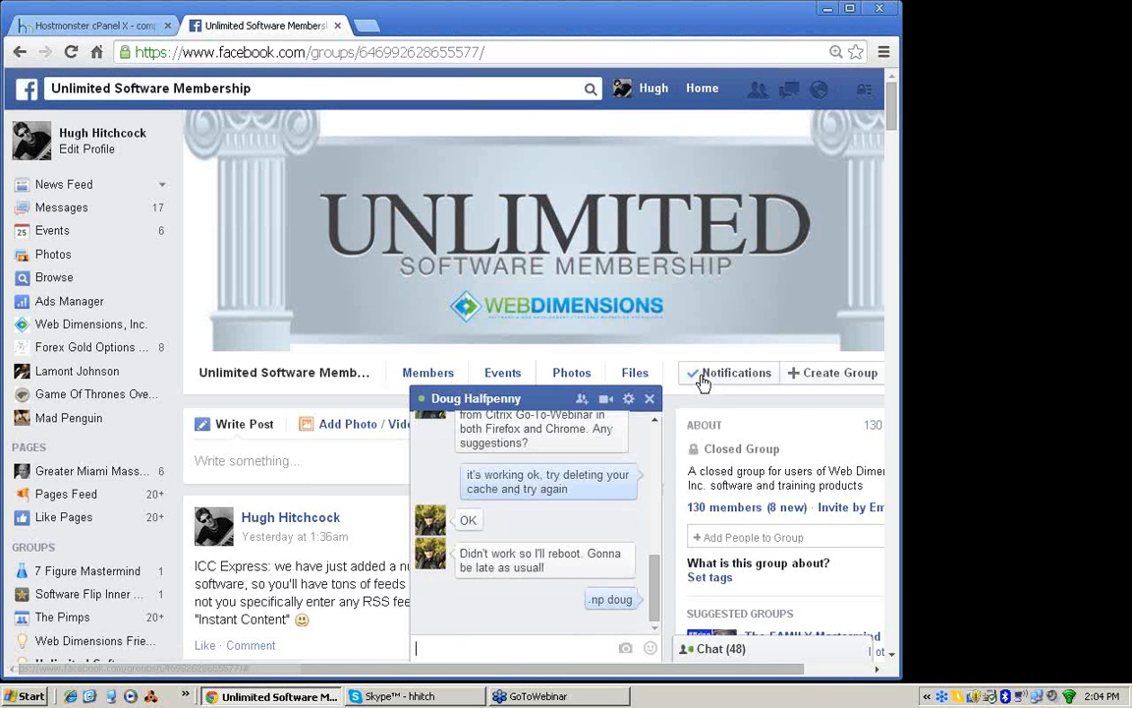
{"action": "left_click", "coordinate": [653, 398]}
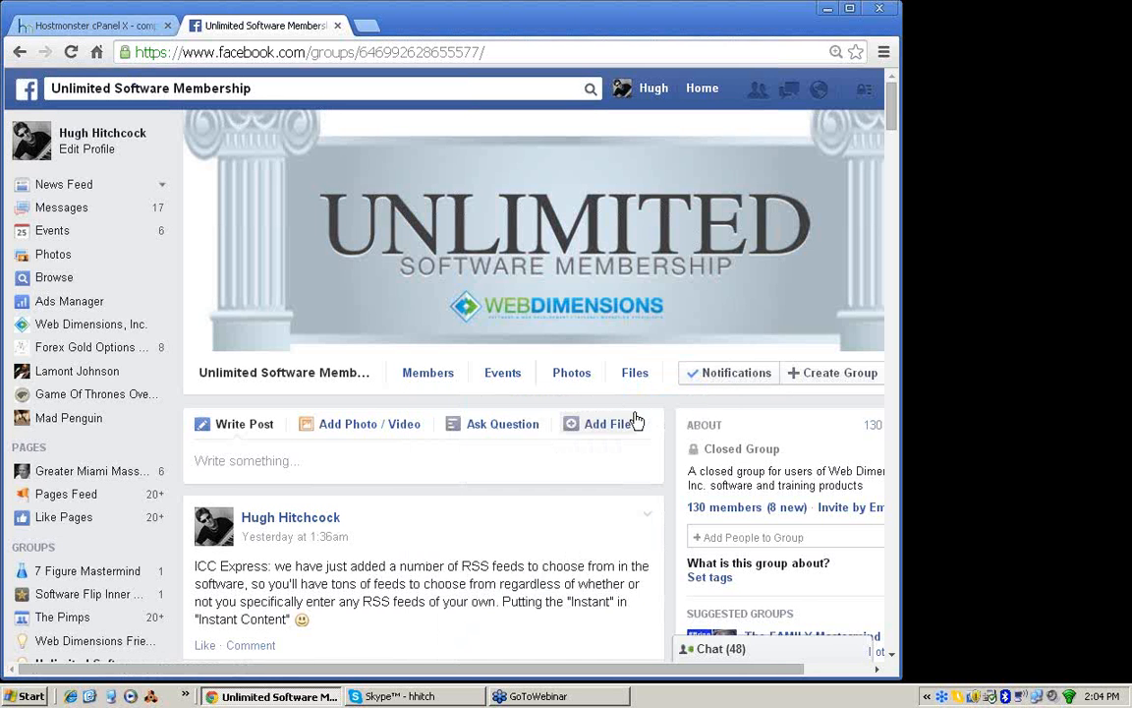
{"action": "right_click", "coordinate": [14, 14]}
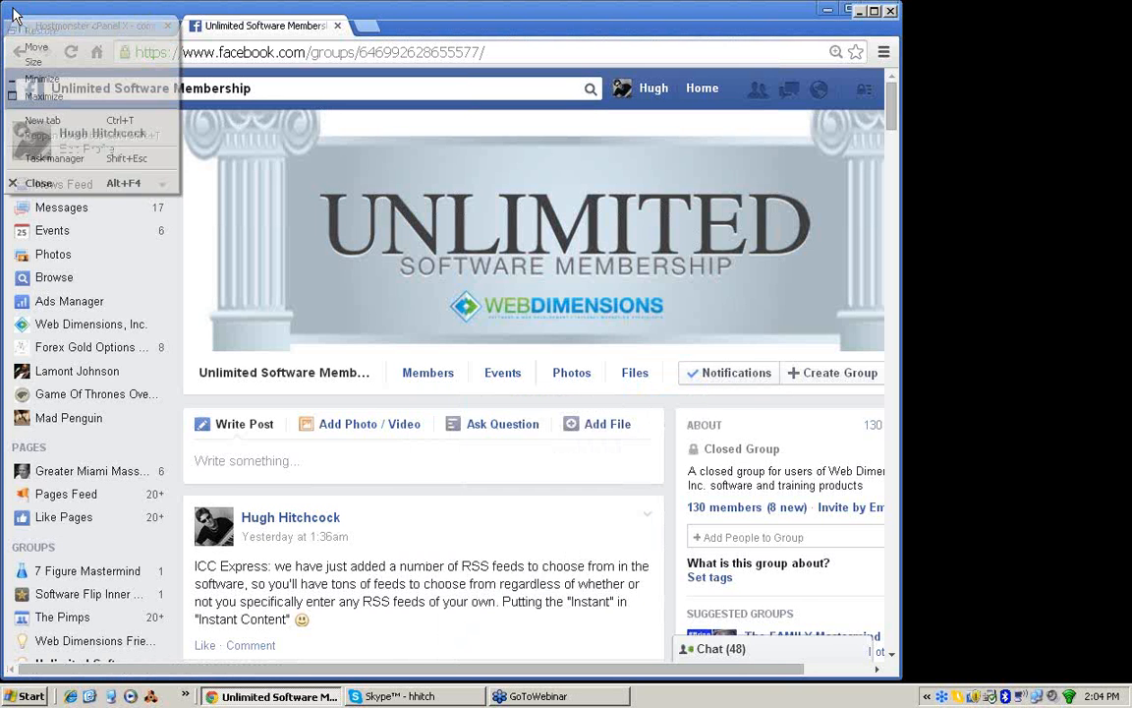
{"action": "left_click", "coordinate": [18, 80]}
{"action": "left_click", "coordinate": [271, 695]}
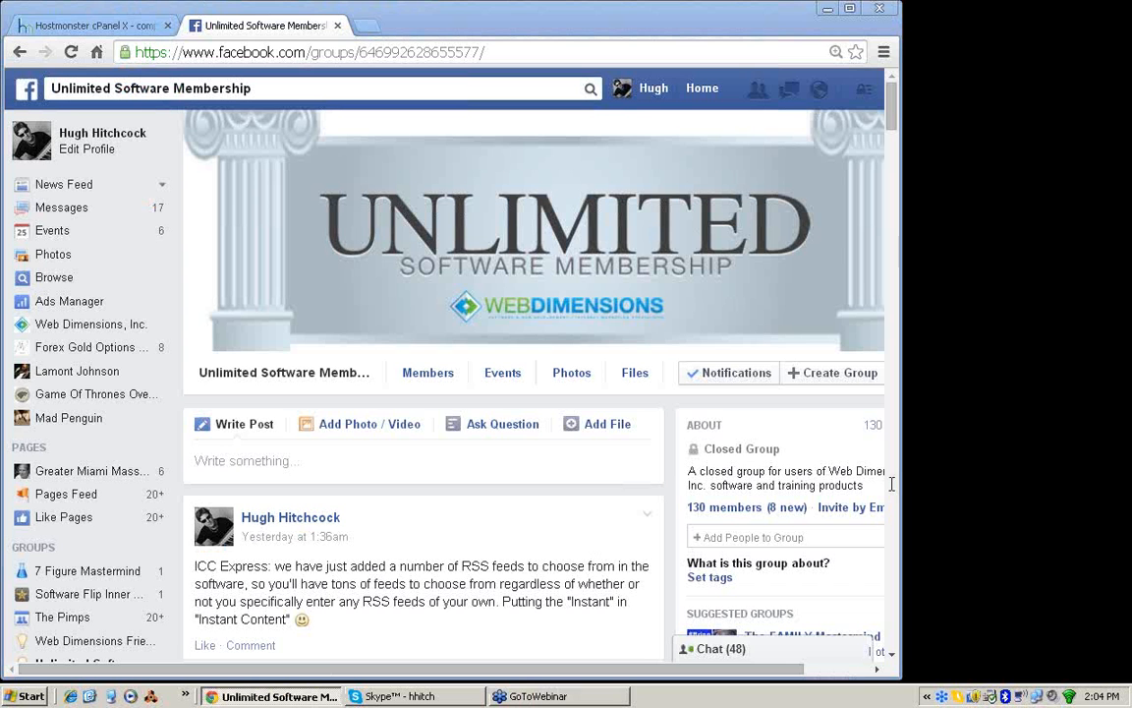
Step: Switch to the Hostmonster cPanel page, dismissing the incoming Facebook chat conversation along the way
{"action": "left_click", "coordinate": [61, 29]}
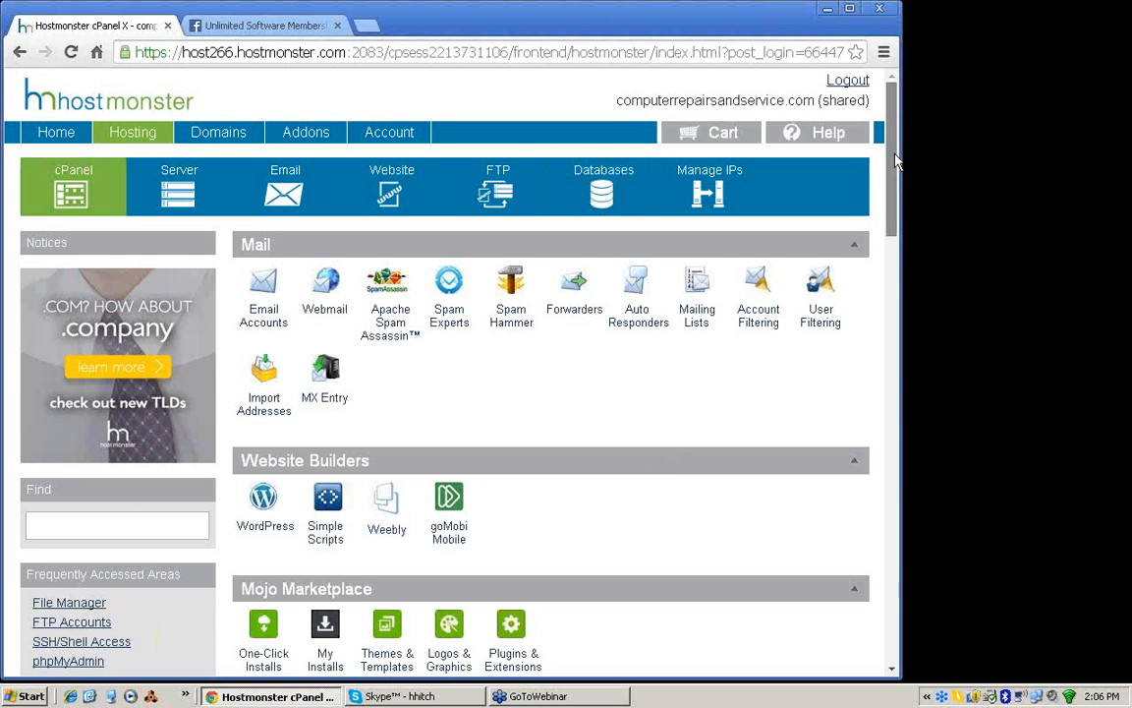
{"action": "mouse_move", "coordinate": [894, 154]}
{"action": "left_mouse_down"}
{"action": "mouse_move", "coordinate": [897, 184]}
{"action": "mouse_move", "coordinate": [895, 157]}
{"action": "left_mouse_up"}
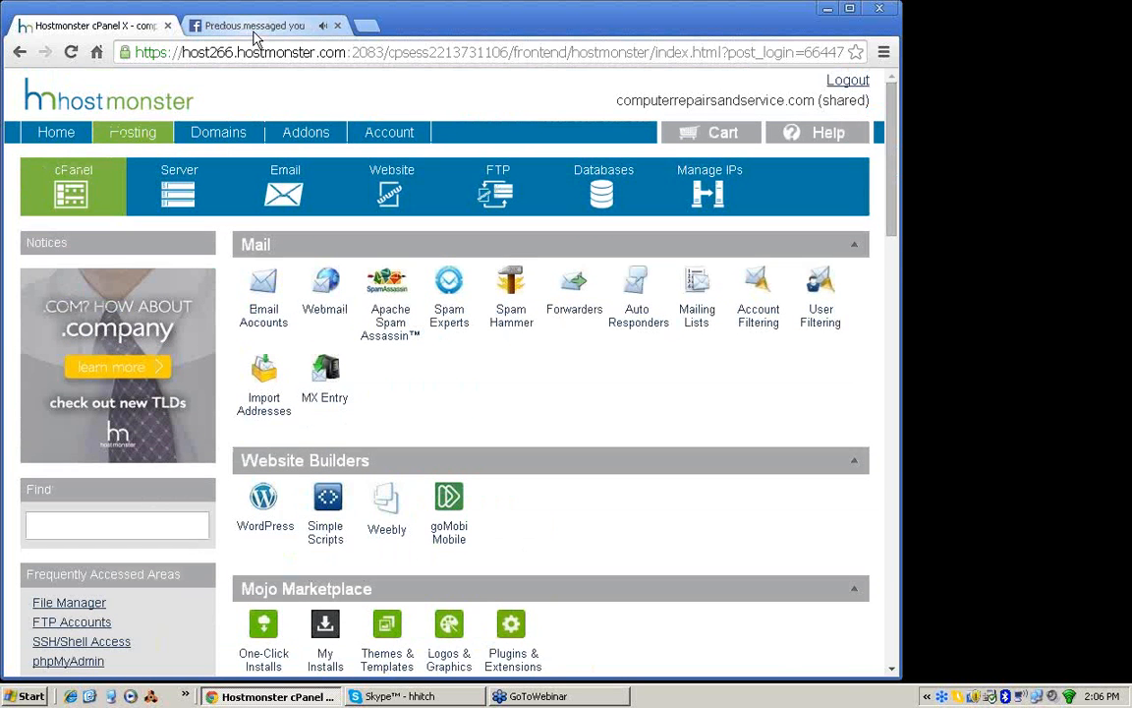
{"action": "left_click", "coordinate": [253, 29]}
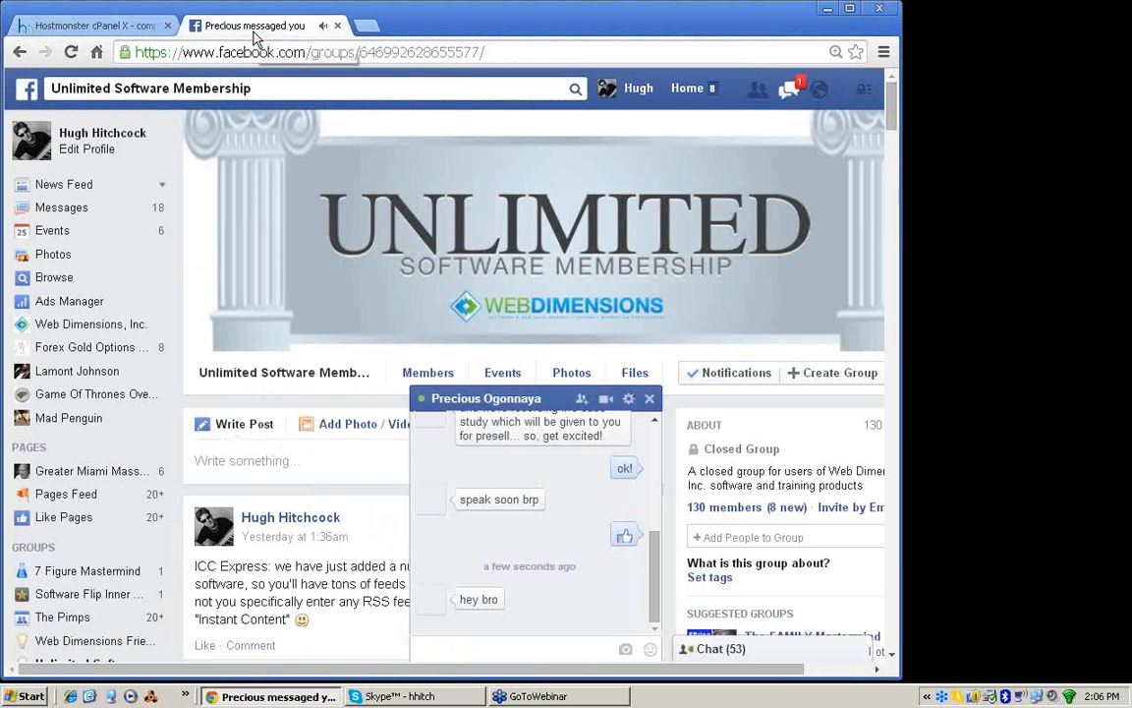
{"action": "left_click", "coordinate": [648, 398]}
{"action": "left_click", "coordinate": [89, 27]}
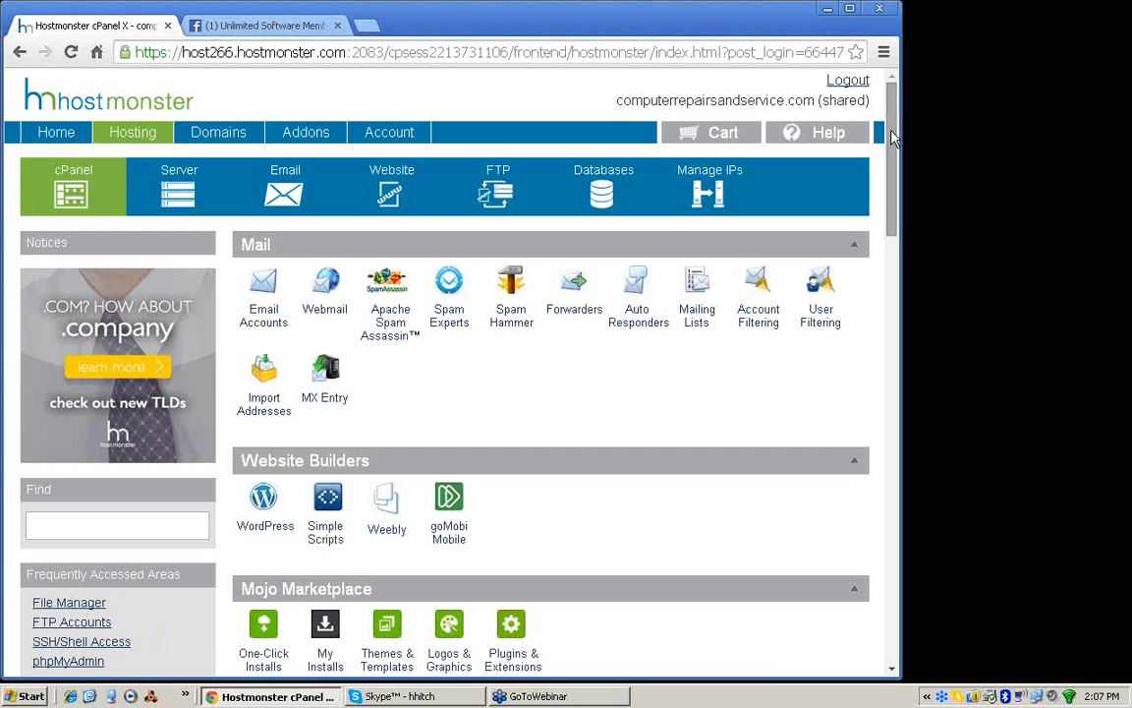
Step: Look through the cPanel sections, open the File Manager under File Management, and close the Facebook page
{"action": "left_click_drag", "start_coordinate": [894, 123], "coordinate": [894, 272]}
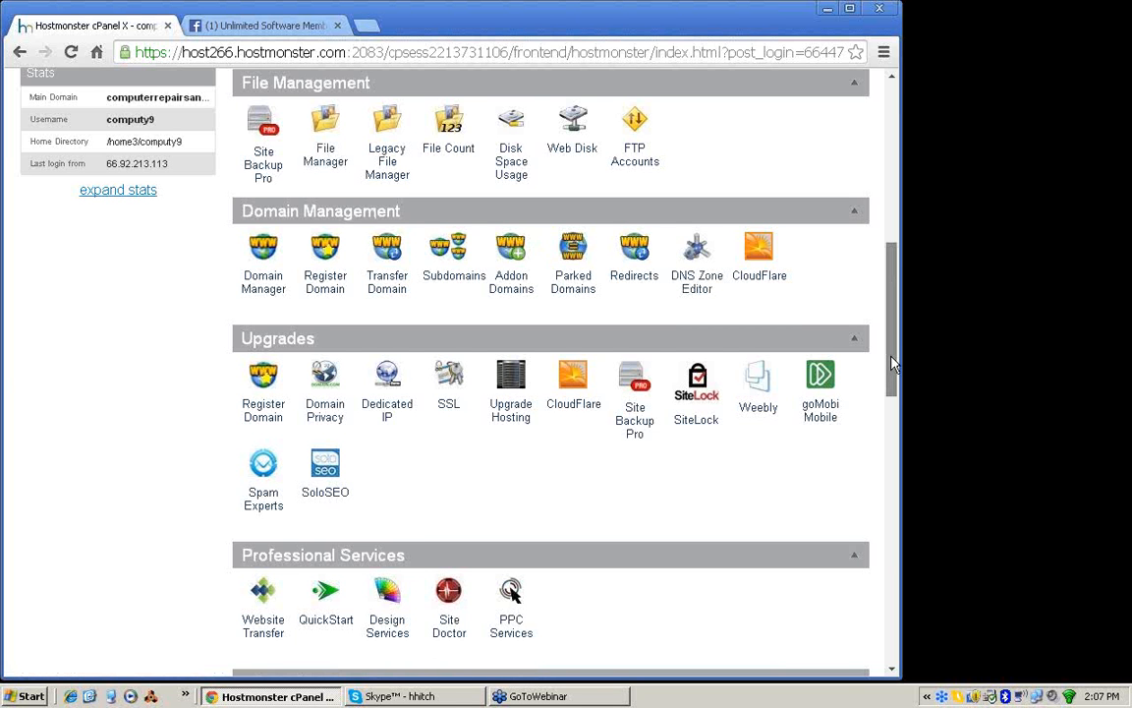
{"action": "left_click_drag", "start_coordinate": [892, 364], "coordinate": [891, 482]}
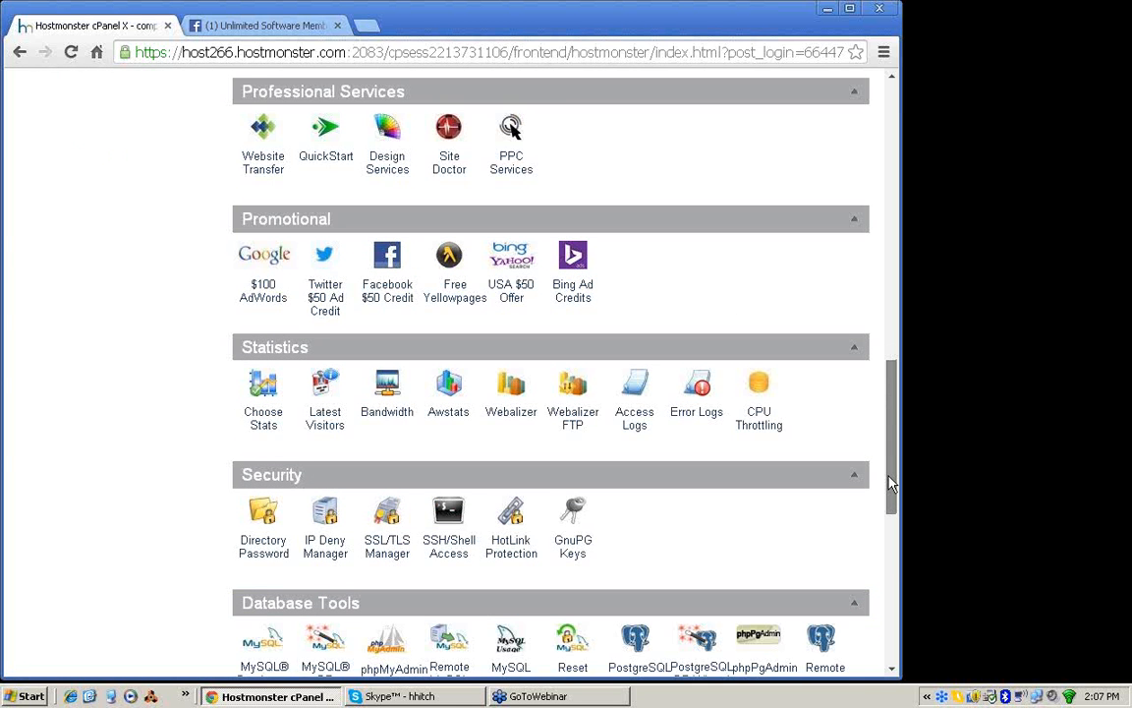
{"action": "scroll", "coordinate": [891, 482], "scroll_direction": "down", "scroll_amount": 5}
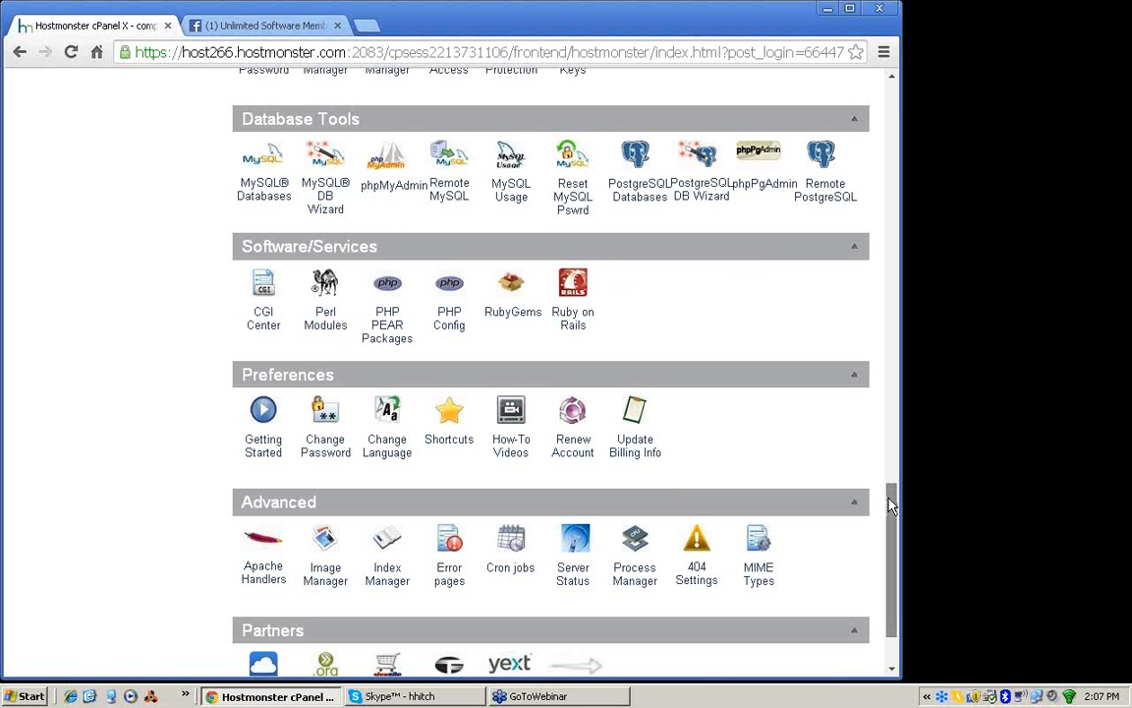
{"action": "left_click_drag", "start_coordinate": [889, 497], "coordinate": [891, 189]}
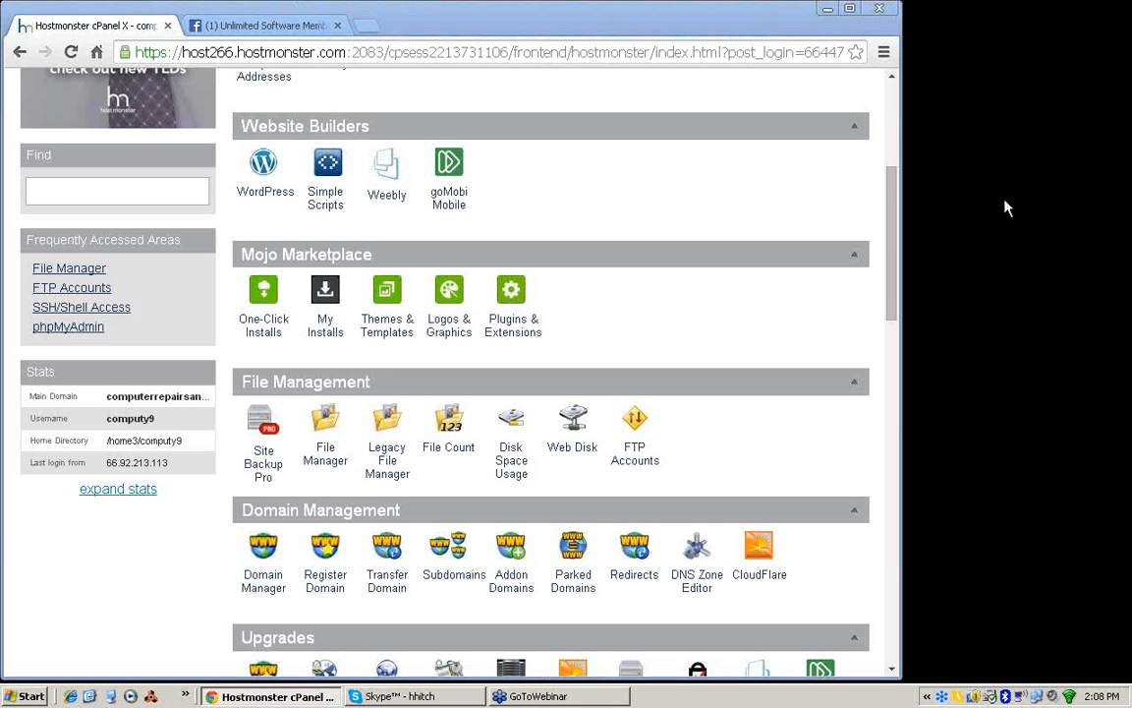
{"action": "left_click", "coordinate": [325, 454]}
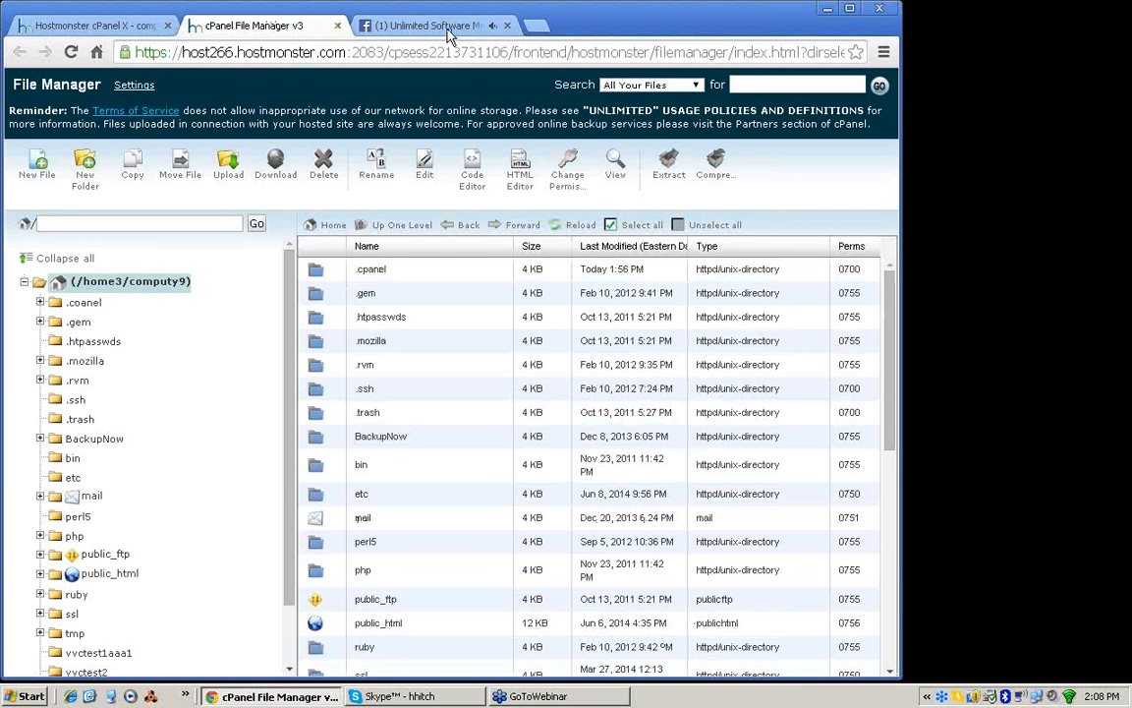
{"action": "left_click", "coordinate": [508, 26]}
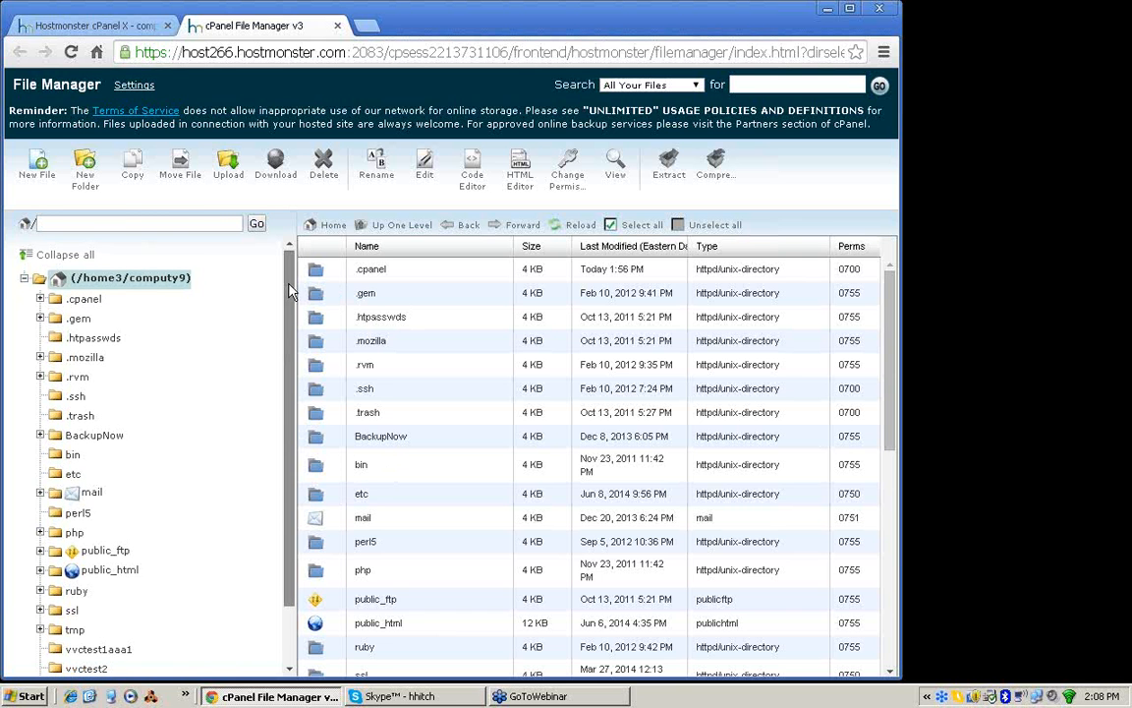
Step: Expand the public_html folder in the File Manager folder tree to list its subfolders
{"action": "left_click_drag", "start_coordinate": [289, 285], "coordinate": [291, 315]}
{"action": "scroll", "coordinate": [291, 316], "scroll_direction": "down", "scroll_amount": 1}
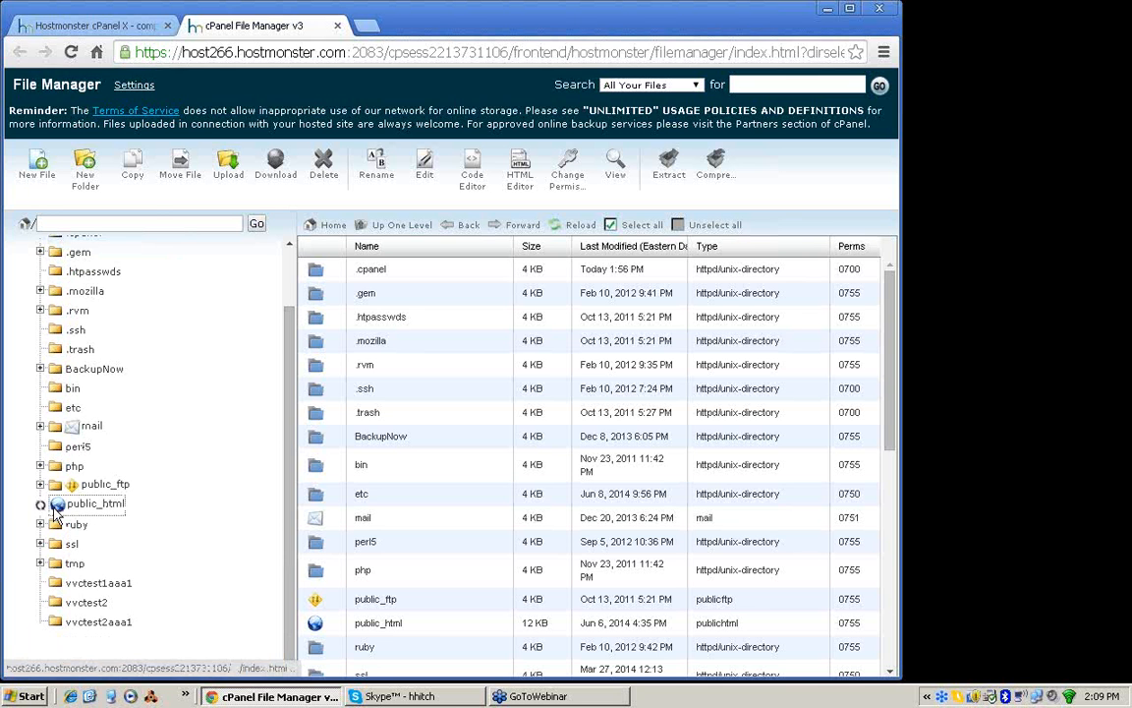
{"action": "left_click", "coordinate": [55, 513]}
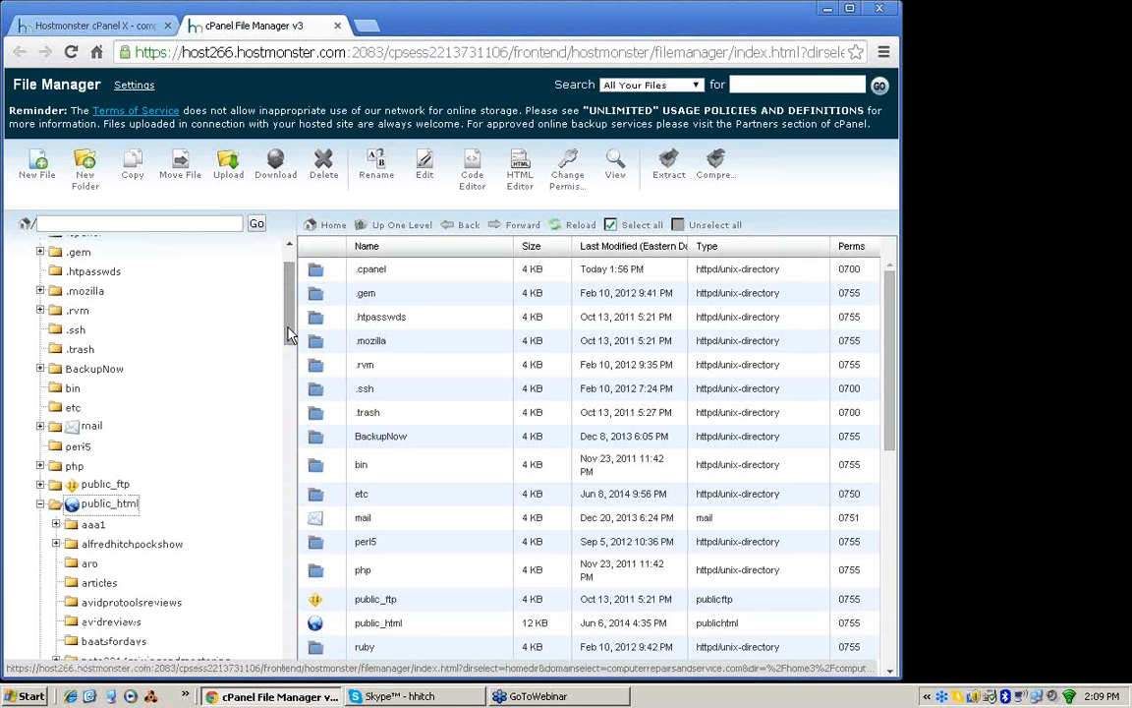
{"action": "scroll", "coordinate": [290, 330], "scroll_direction": "down", "scroll_amount": 3}
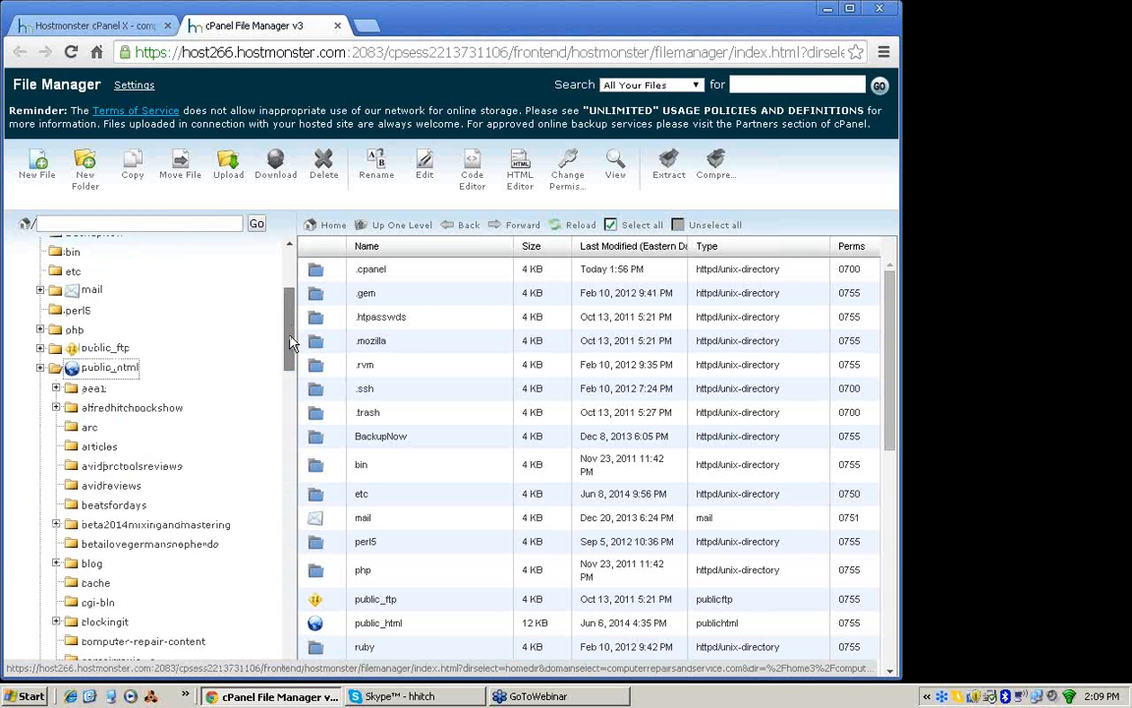
Step: Find the vvctest2aaa1 folder under public_html, expand it, and list its contents
{"action": "left_click_drag", "start_coordinate": [290, 344], "coordinate": [288, 615]}
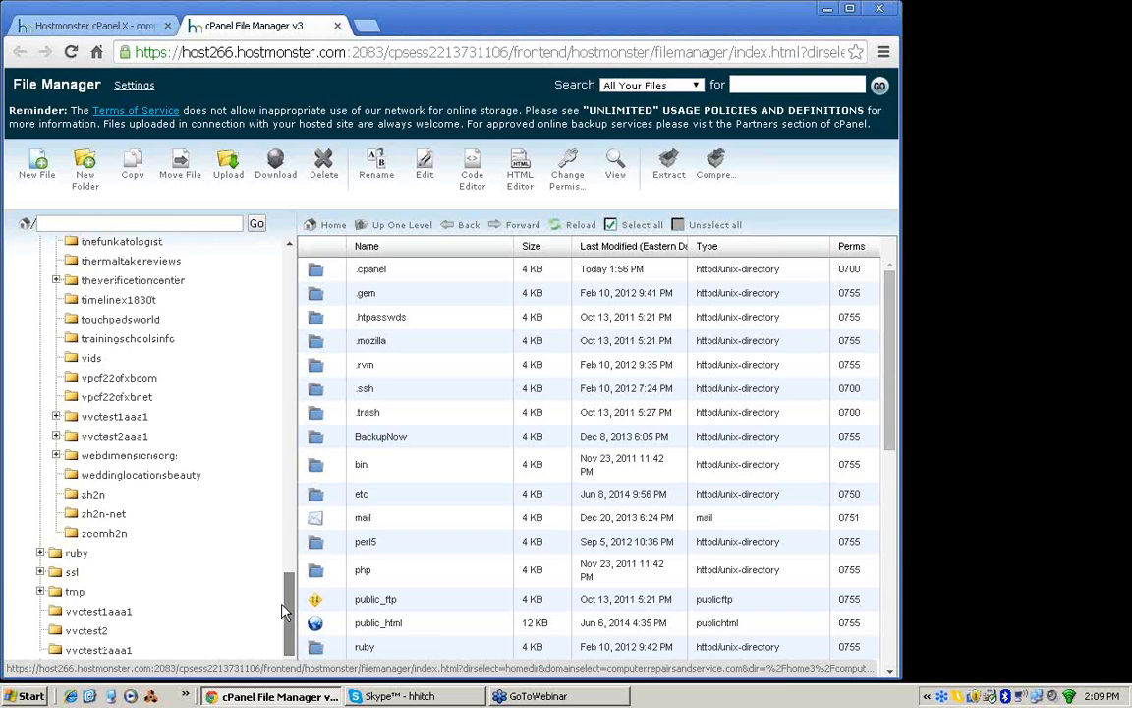
{"action": "left_click", "coordinate": [56, 431]}
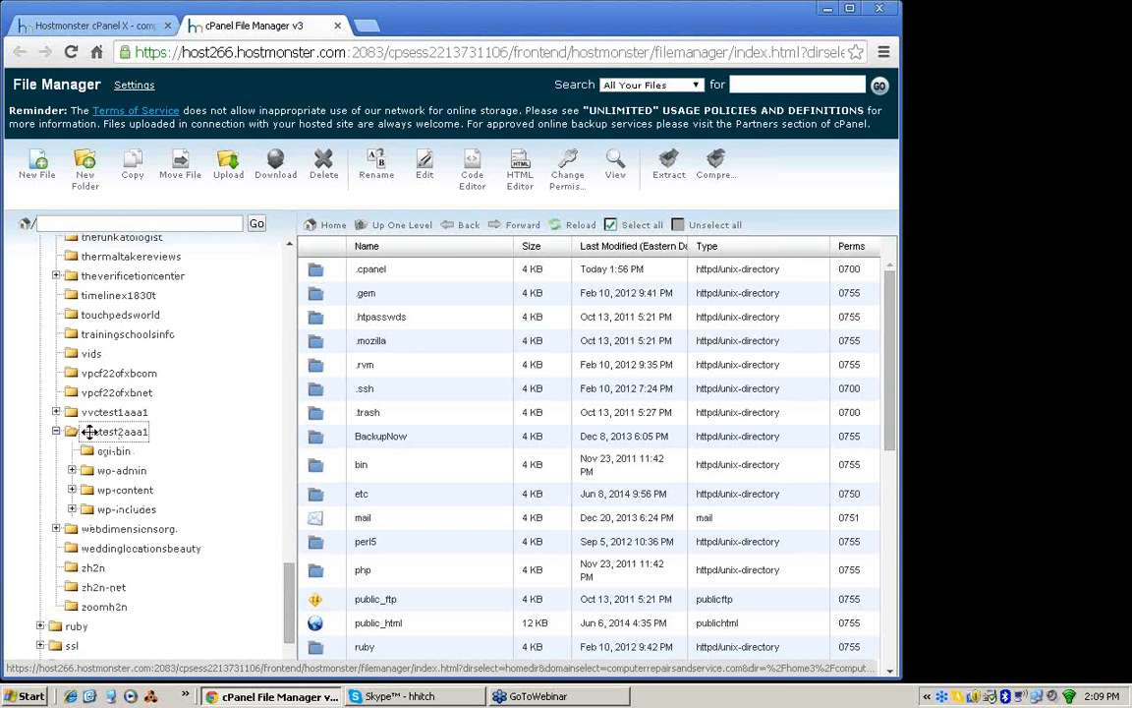
{"action": "left_click", "coordinate": [88, 432]}
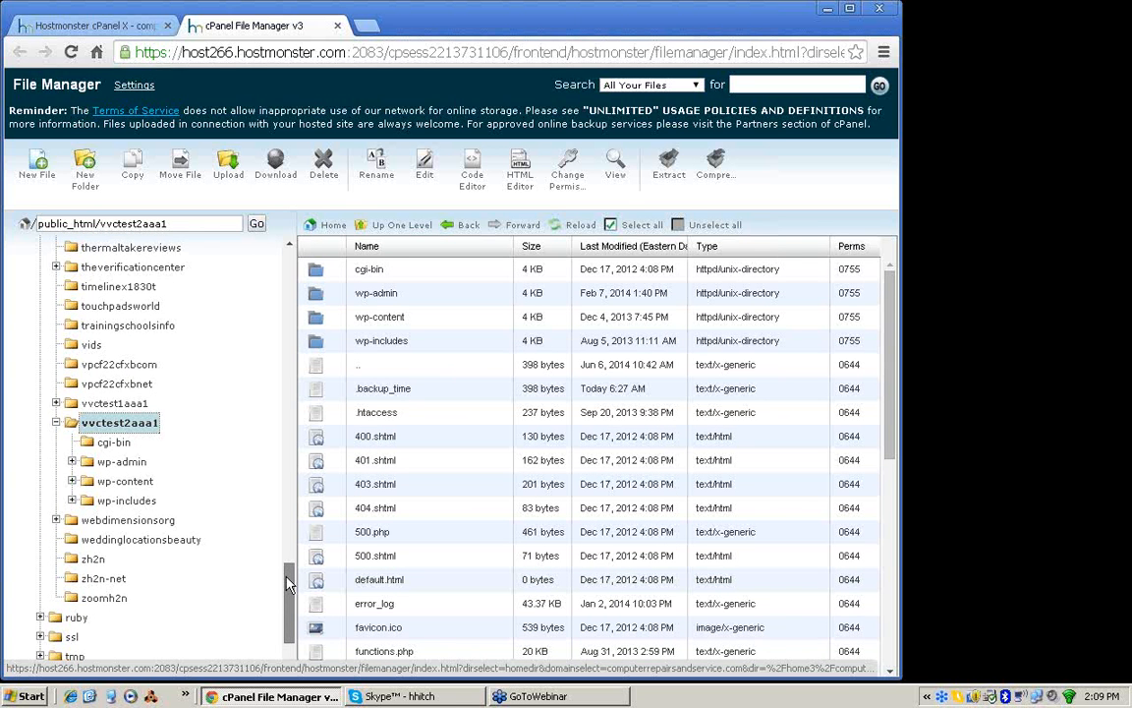
{"action": "left_click_drag", "start_coordinate": [288, 580], "coordinate": [285, 599]}
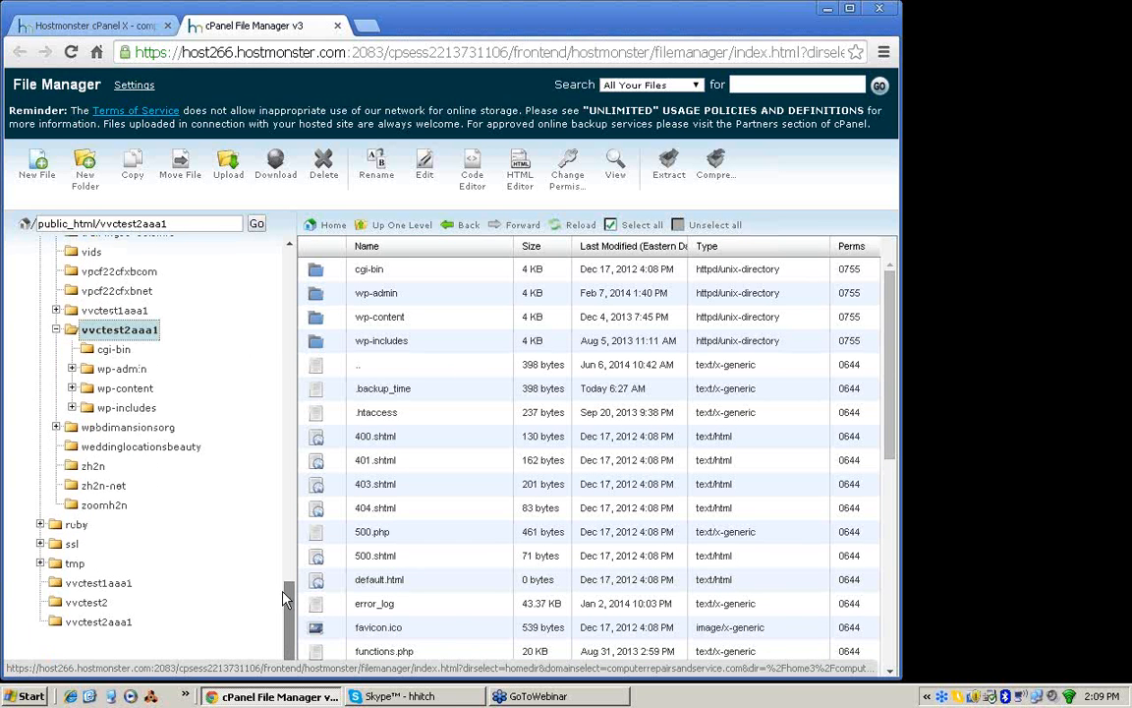
Step: Load vvctest2.aaa-1.com in a new browser tab and view the site's front page
{"action": "left_click", "coordinate": [364, 26]}
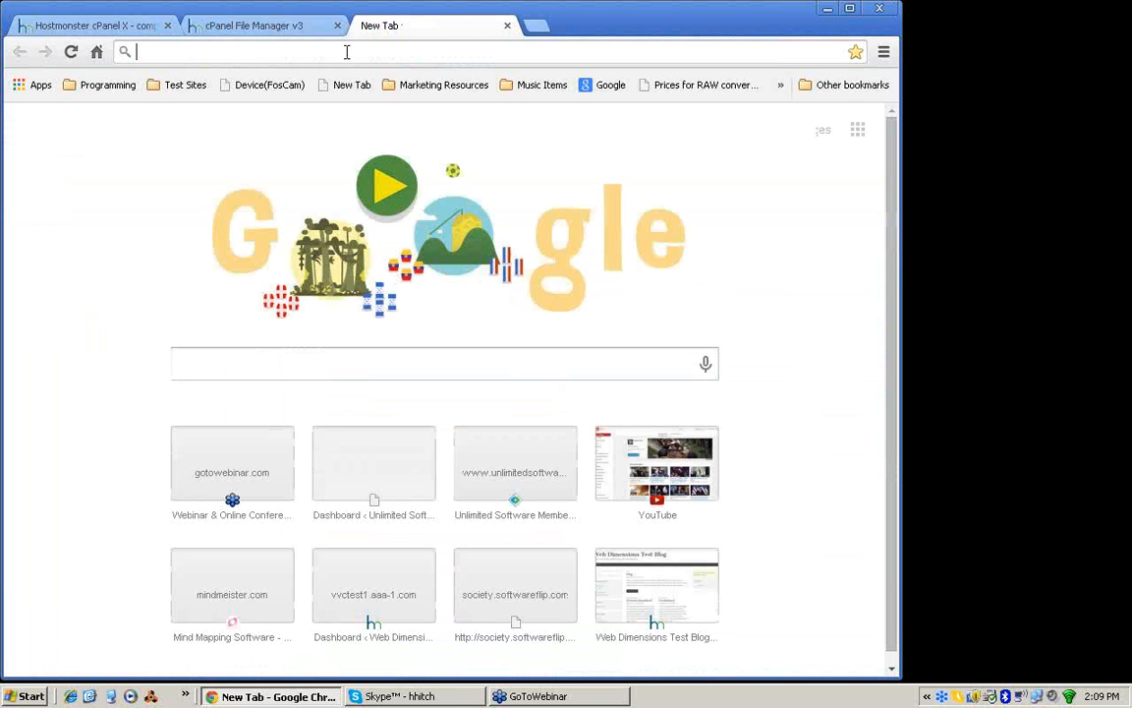
{"action": "type", "text": "vvctest2"}
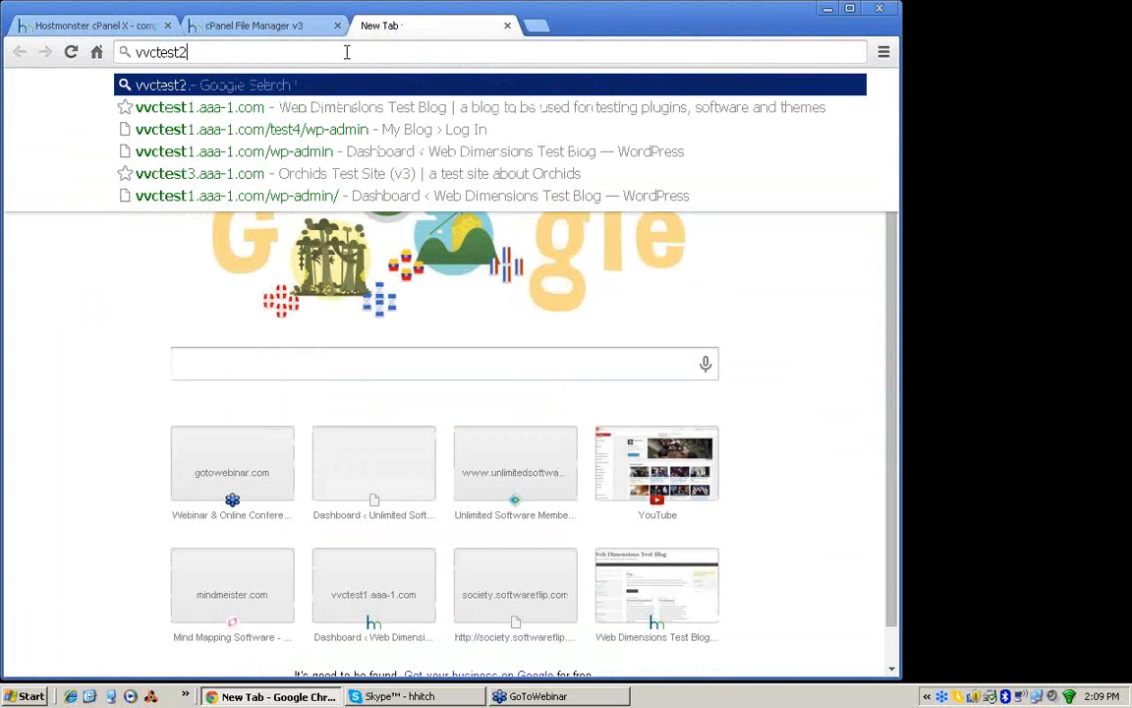
{"action": "type", "text": ".aaa-1.co"}
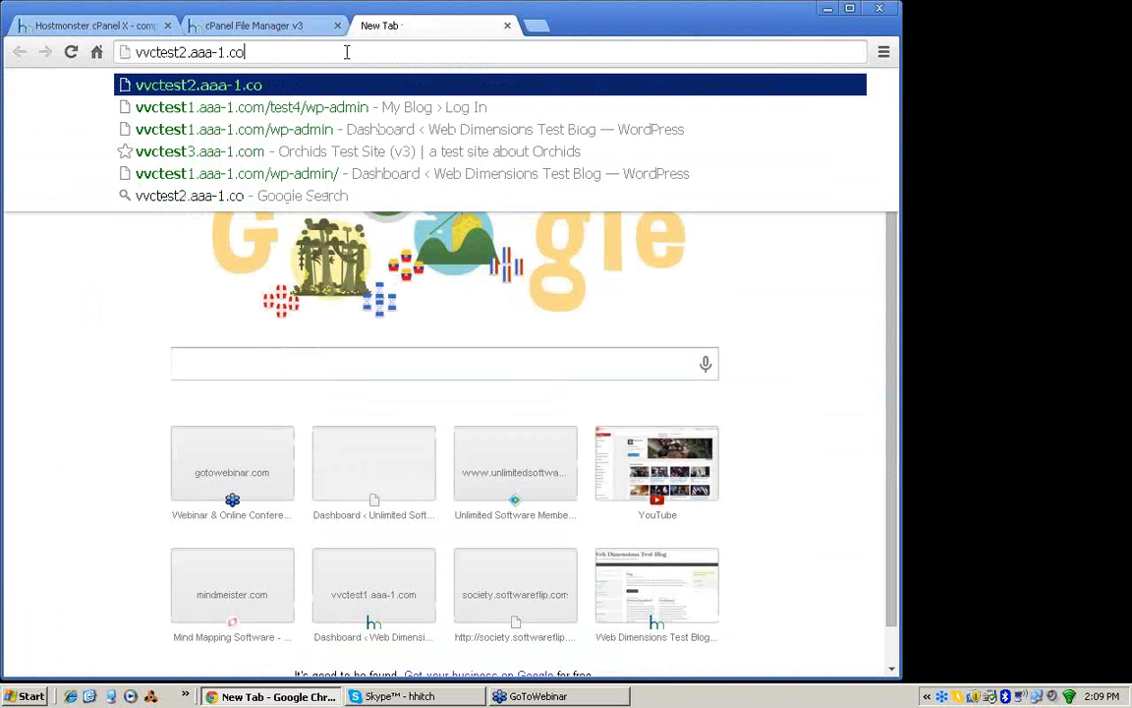
{"action": "type", "text": "m"}
{"action": "key", "text": "Return"}
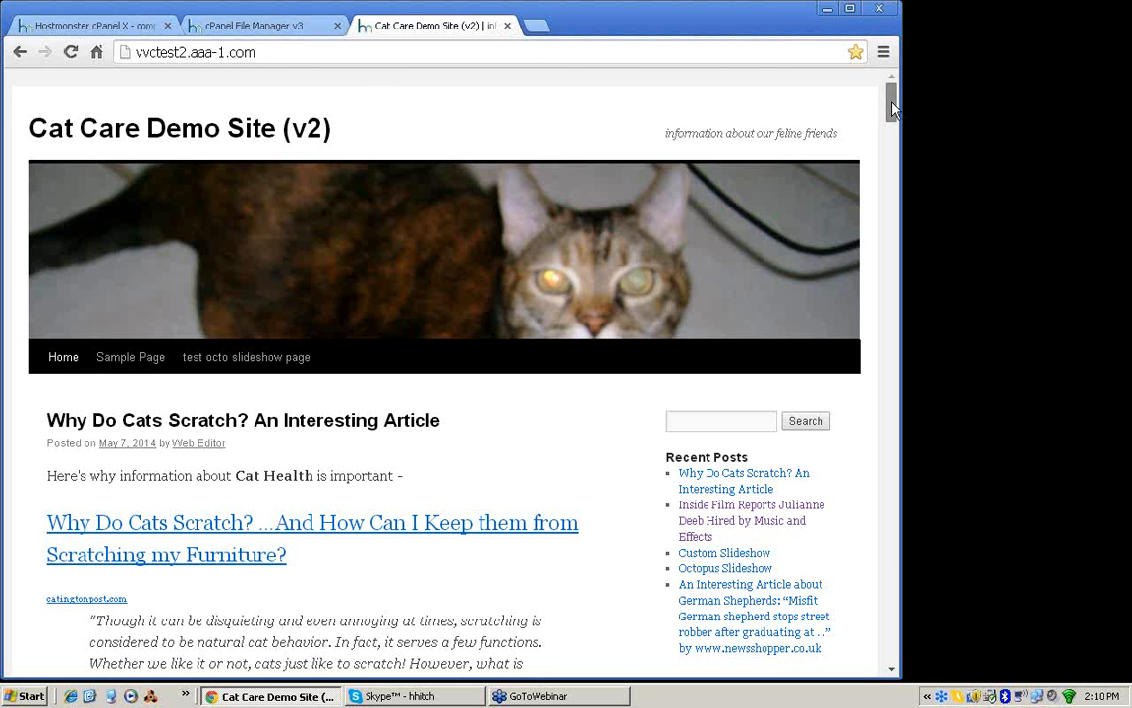
{"action": "mouse_move", "coordinate": [892, 102]}
{"action": "left_mouse_down"}
{"action": "mouse_move", "coordinate": [887, 593]}
{"action": "mouse_move", "coordinate": [889, 103]}
{"action": "left_mouse_up"}
Step: Return to the File Manager, reload the vvctest2aaa1 folder listing, and look through it to the last files
{"action": "left_click", "coordinate": [242, 28]}
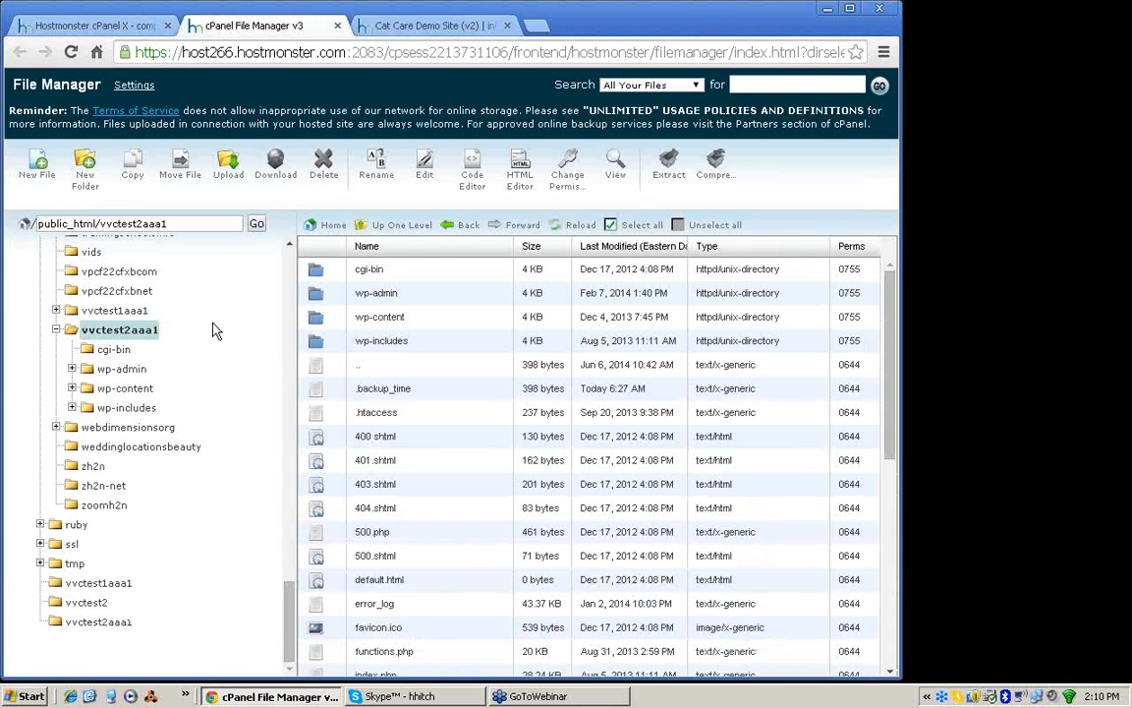
{"action": "left_click", "coordinate": [115, 330]}
{"action": "left_click", "coordinate": [891, 672]}
{"action": "left_click", "coordinate": [892, 673]}
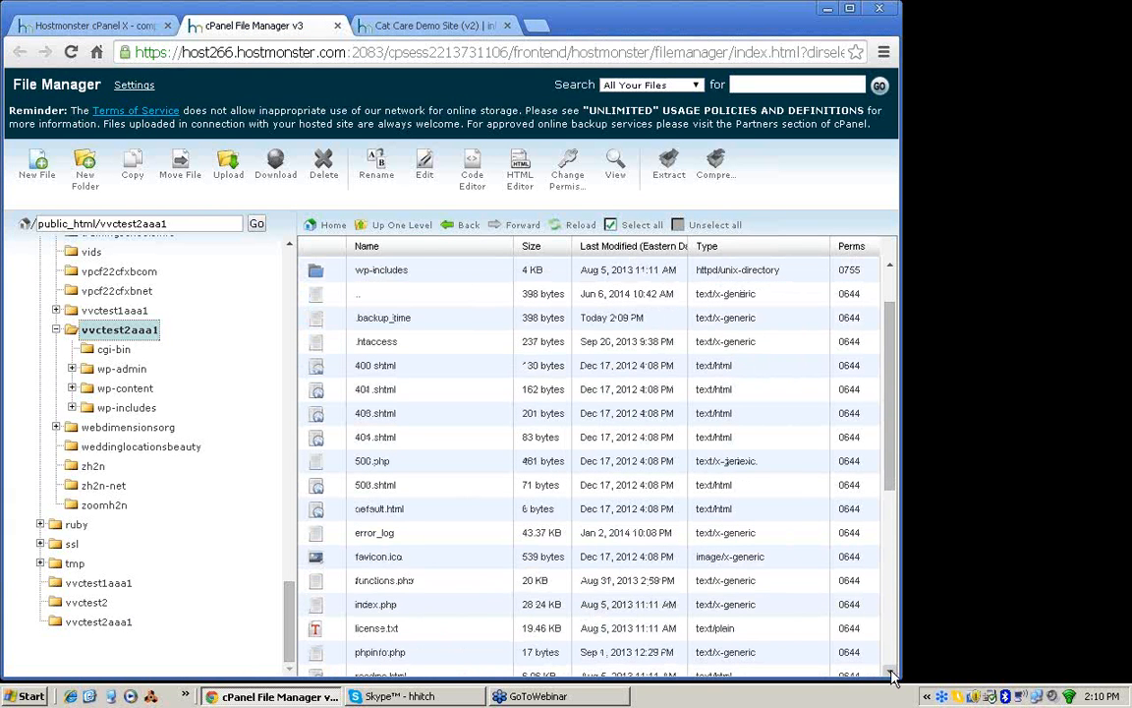
{"action": "scroll", "coordinate": [891, 672], "scroll_direction": "down", "scroll_amount": 4}
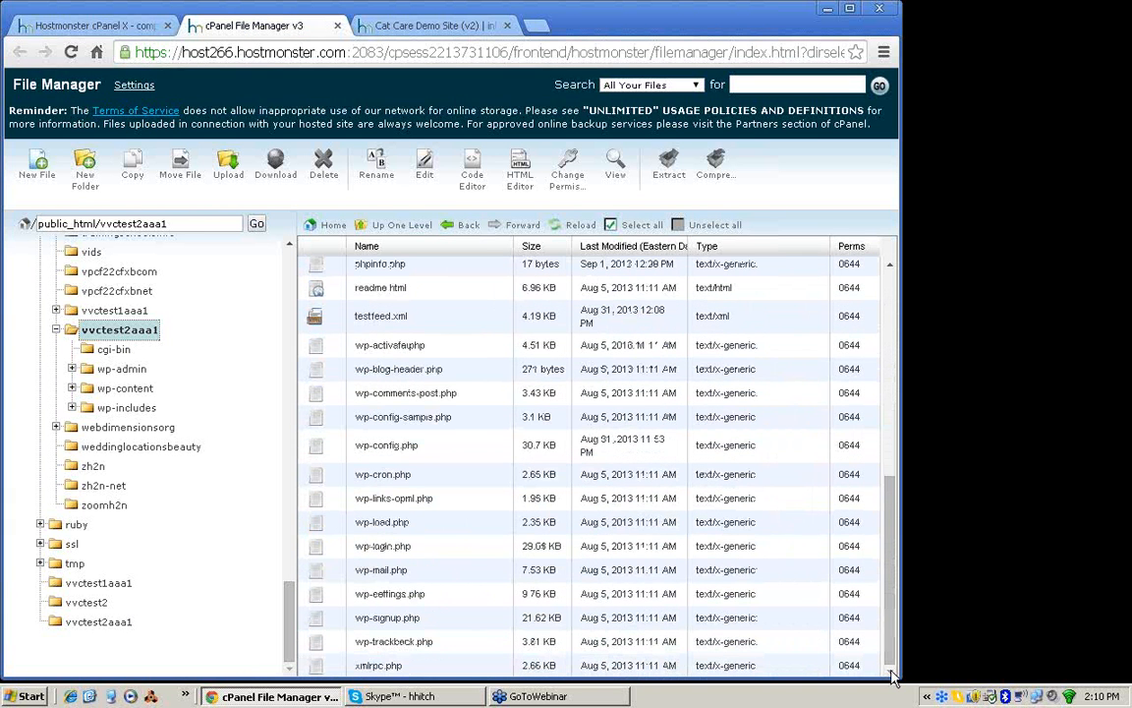
Step: Go through the WordPress core files one by one, from wp-trackback.php back up to wp-load.php
{"action": "left_click", "coordinate": [316, 644]}
{"action": "left_click", "coordinate": [316, 611]}
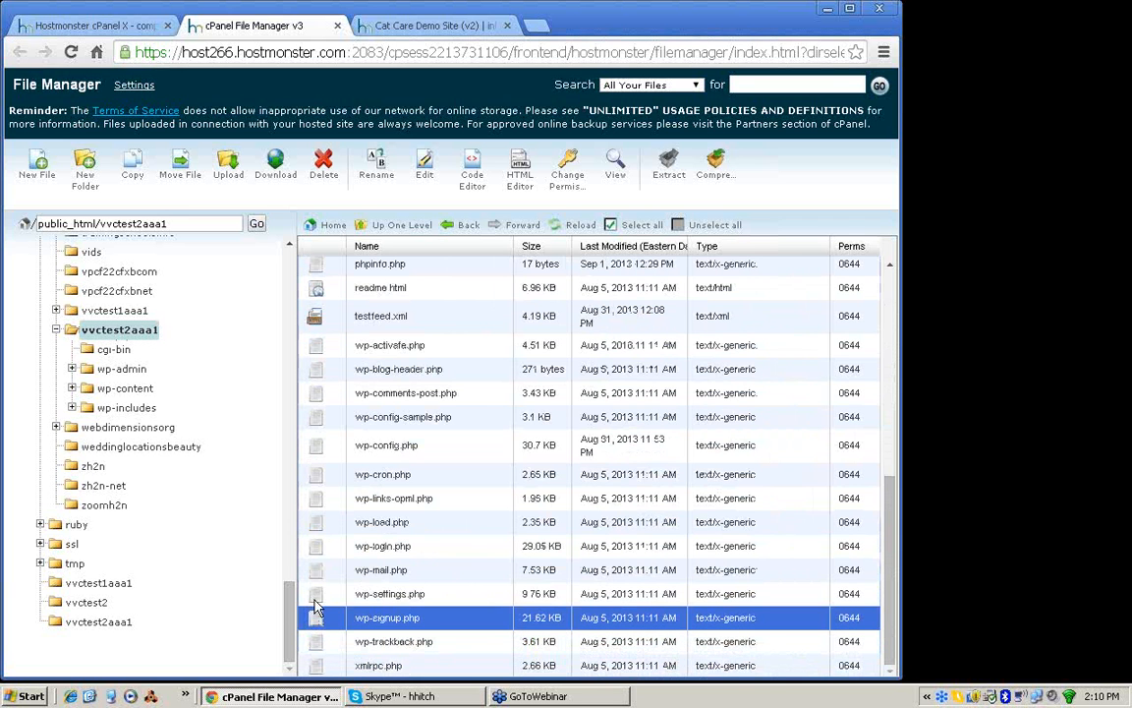
{"action": "left_click", "coordinate": [317, 590]}
{"action": "left_click", "coordinate": [316, 572]}
{"action": "left_click", "coordinate": [315, 546]}
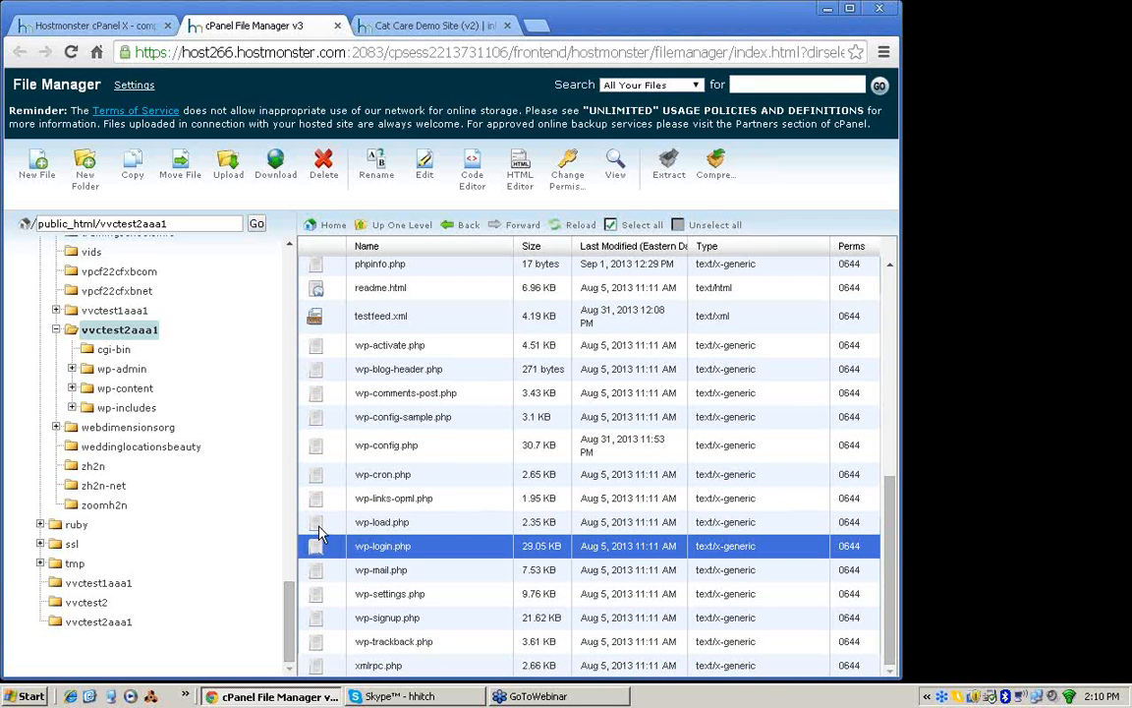
{"action": "left_click", "coordinate": [319, 526]}
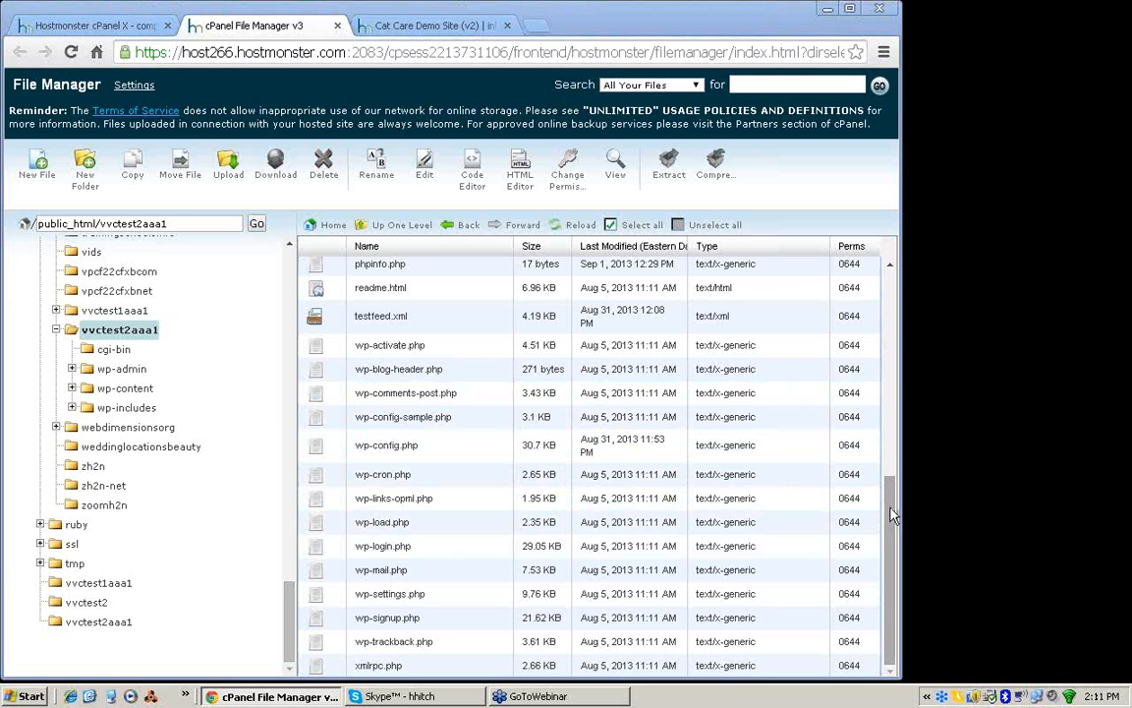
Step: Review the folders and files at the start of the listing, including wp-content, wp-includes, .backup_time, the .shtml error pages, and error_log
{"action": "left_click_drag", "start_coordinate": [889, 510], "coordinate": [893, 281]}
{"action": "left_click", "coordinate": [316, 326]}
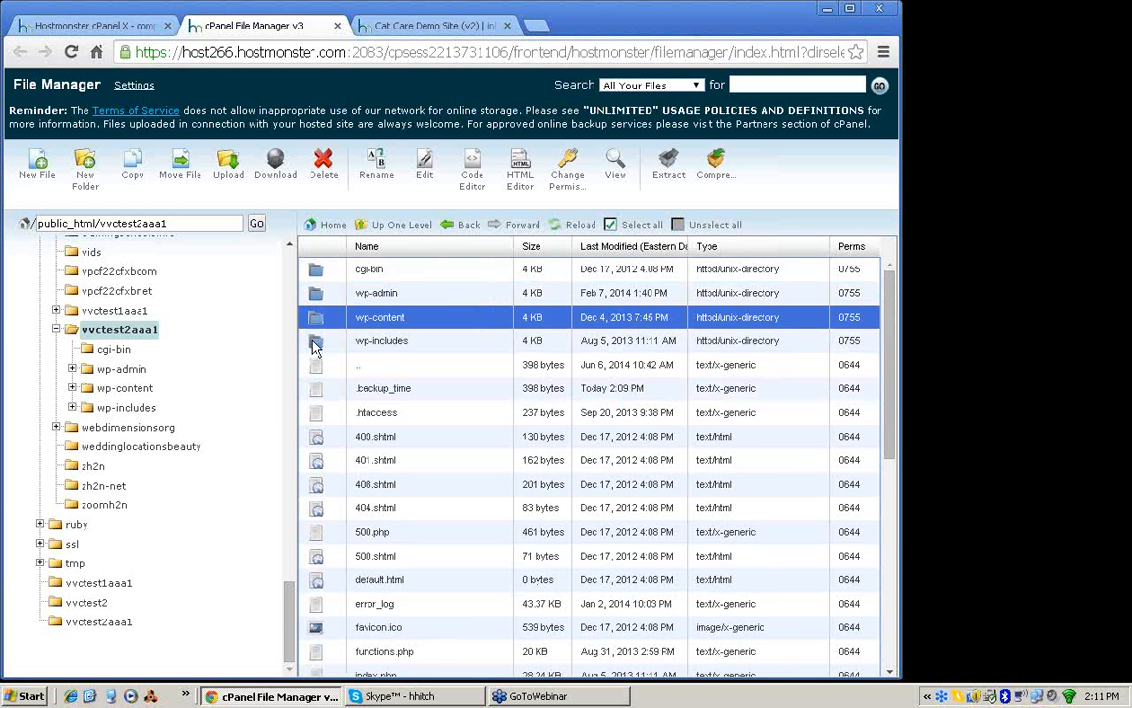
{"action": "left_click", "coordinate": [314, 344]}
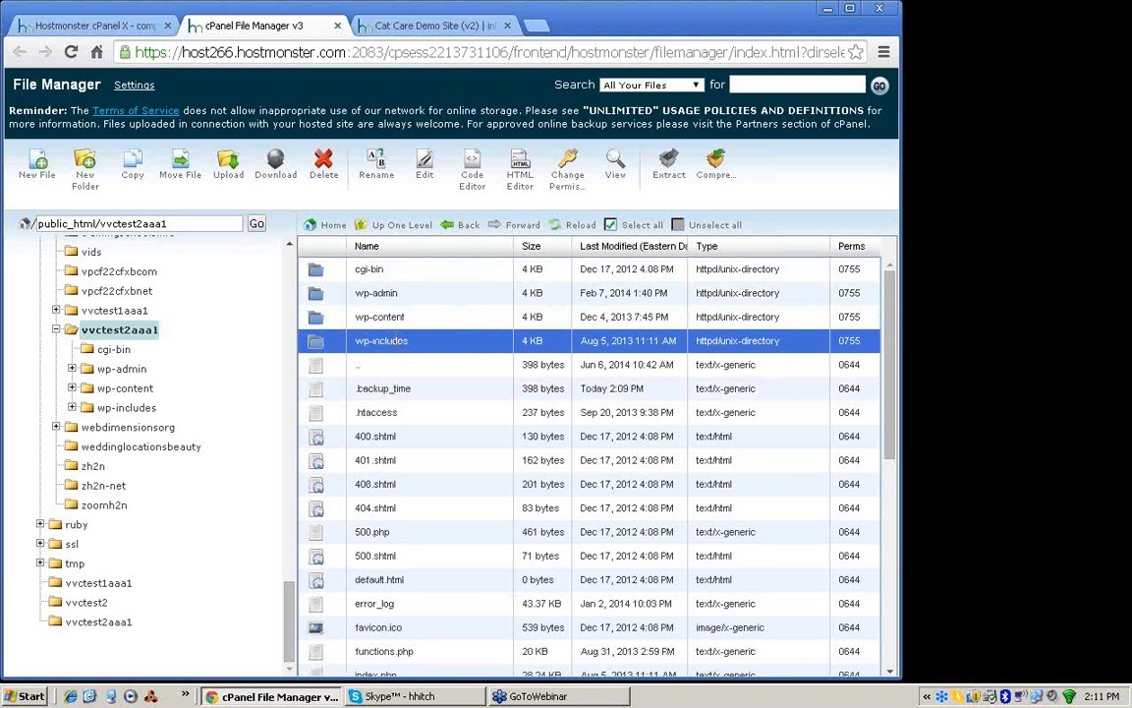
{"action": "left_click", "coordinate": [322, 393]}
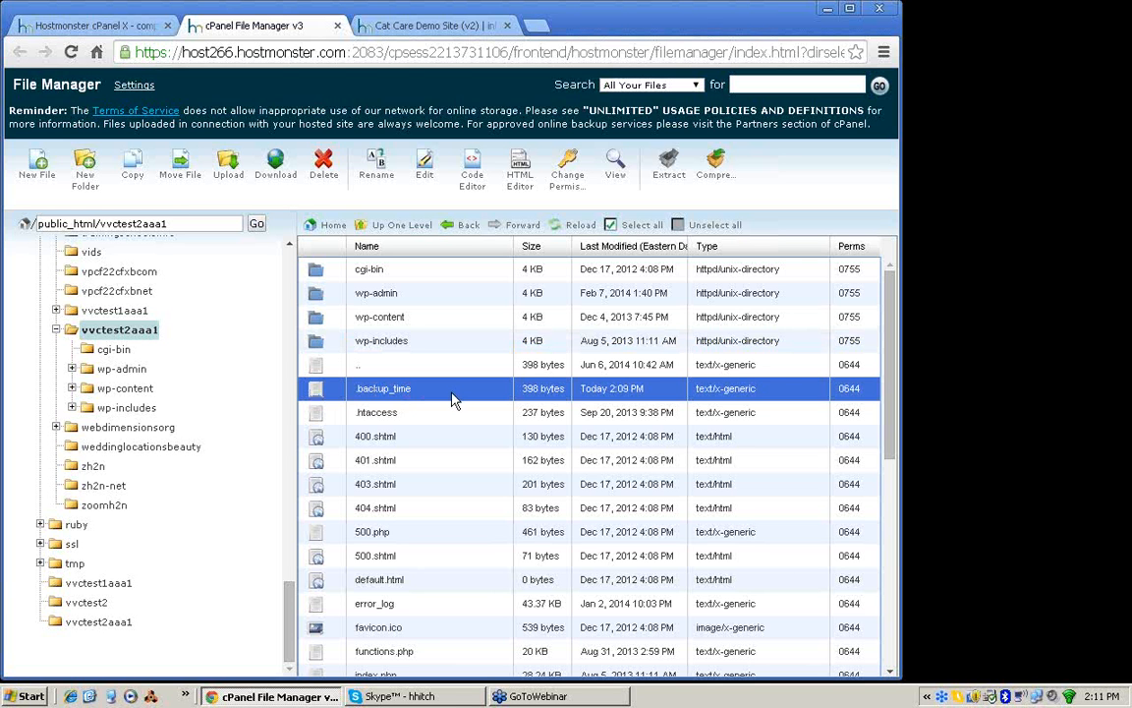
{"action": "left_click", "coordinate": [325, 442]}
{"action": "left_click", "coordinate": [318, 460]}
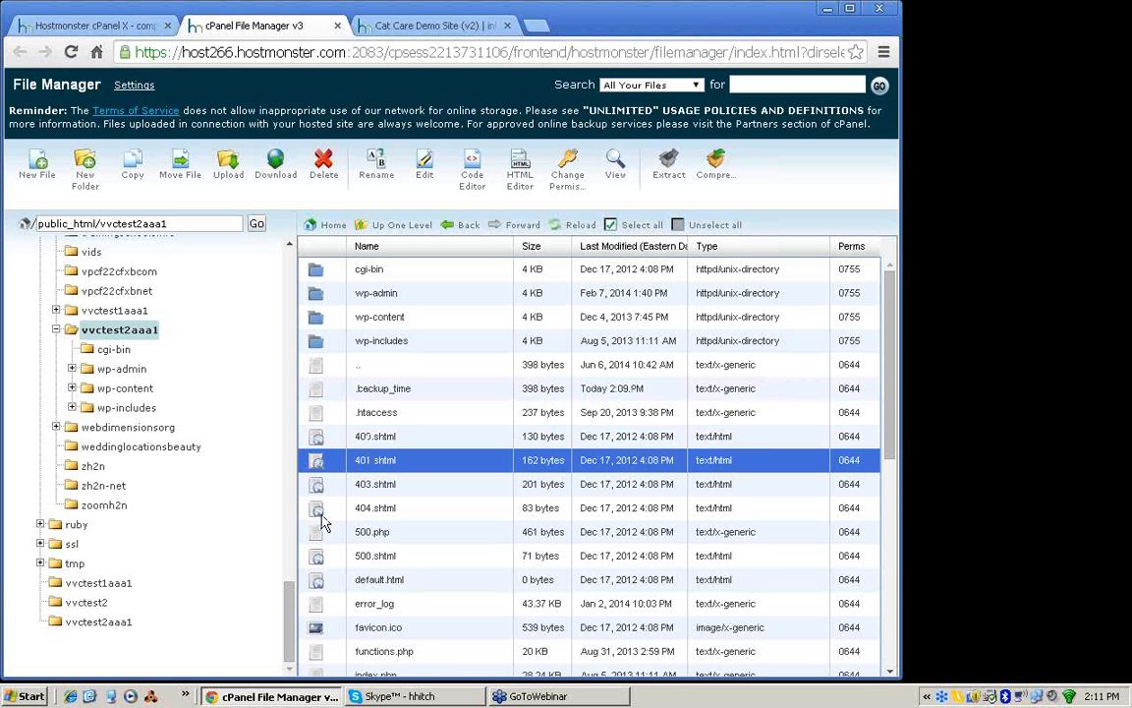
{"action": "left_click", "coordinate": [322, 511]}
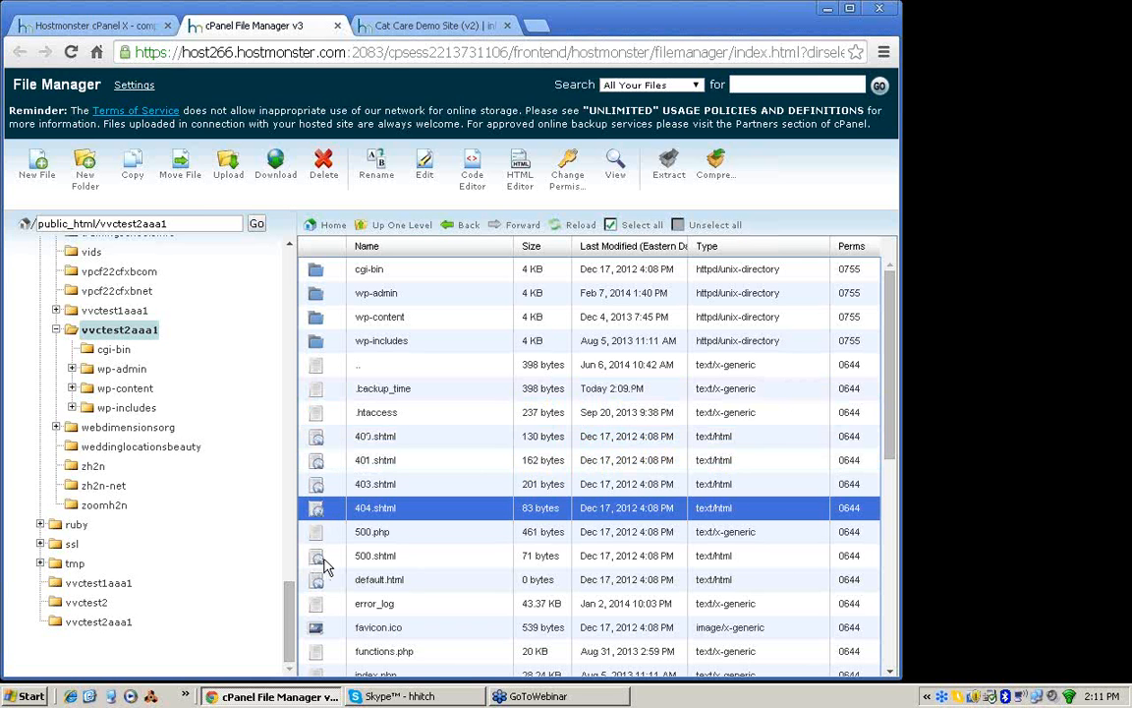
{"action": "left_click", "coordinate": [316, 605]}
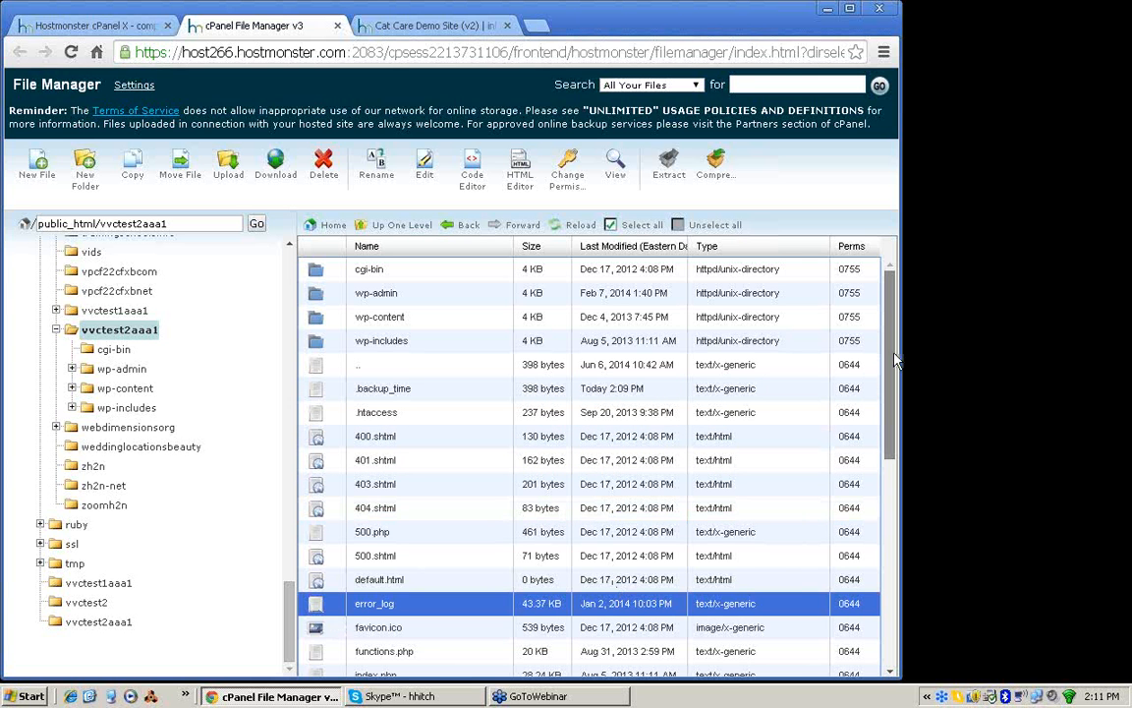
Step: Inspect functions.php in the Code Editor, and delete that file from the vvctest2aaa1 folder
{"action": "left_click_drag", "start_coordinate": [896, 361], "coordinate": [882, 509]}
{"action": "left_click", "coordinate": [379, 310]}
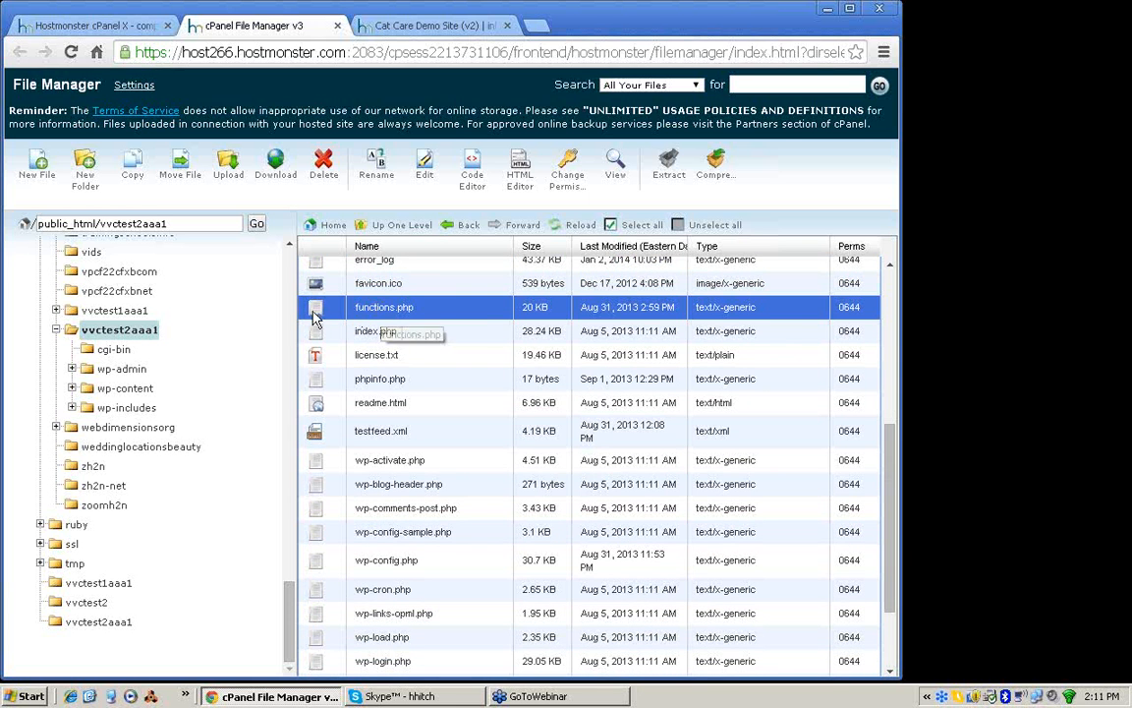
{"action": "left_click", "coordinate": [472, 181]}
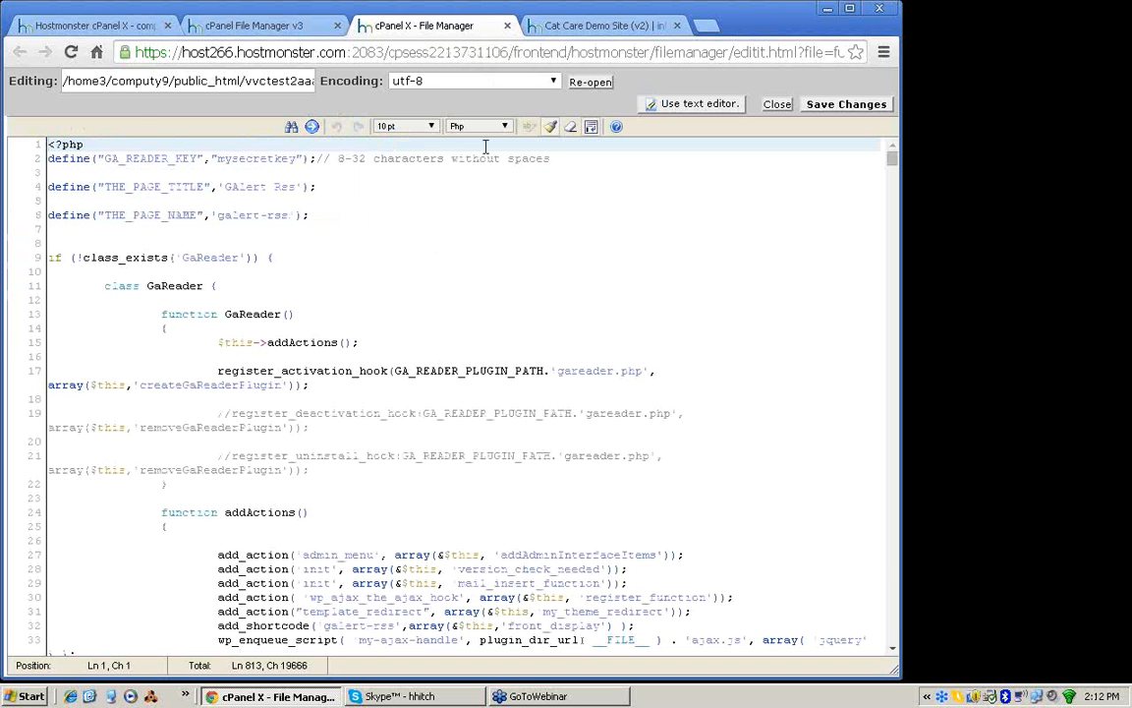
{"action": "left_click", "coordinate": [507, 29]}
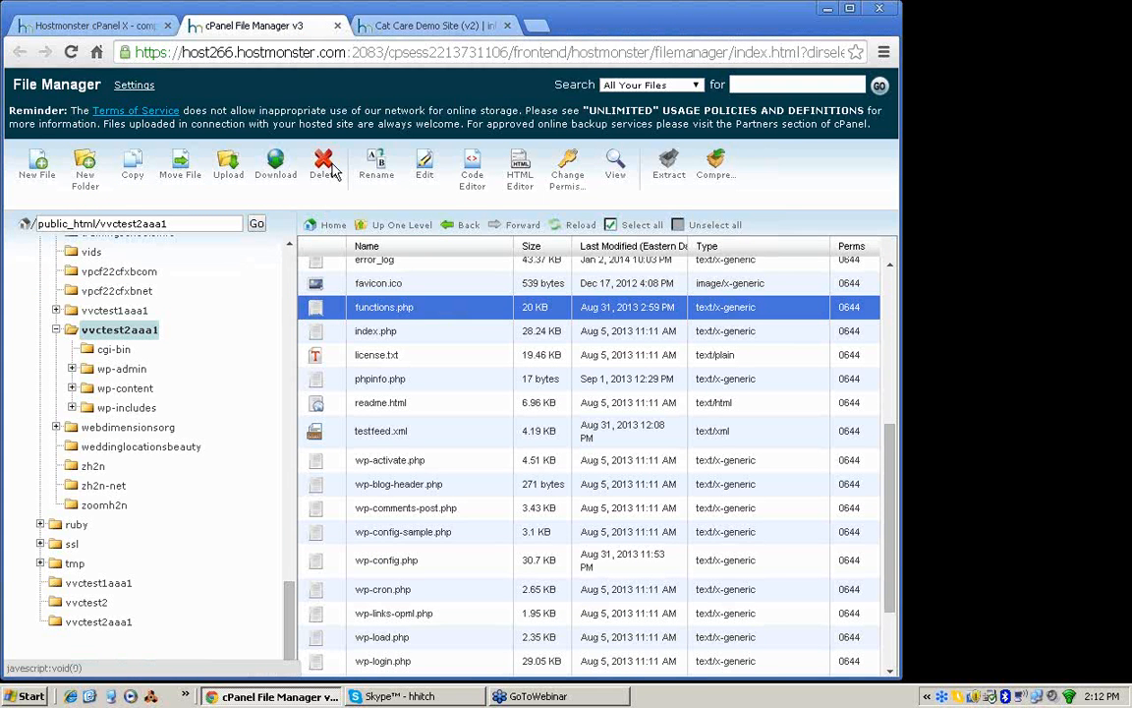
{"action": "left_click", "coordinate": [331, 171]}
{"action": "left_click", "coordinate": [587, 430]}
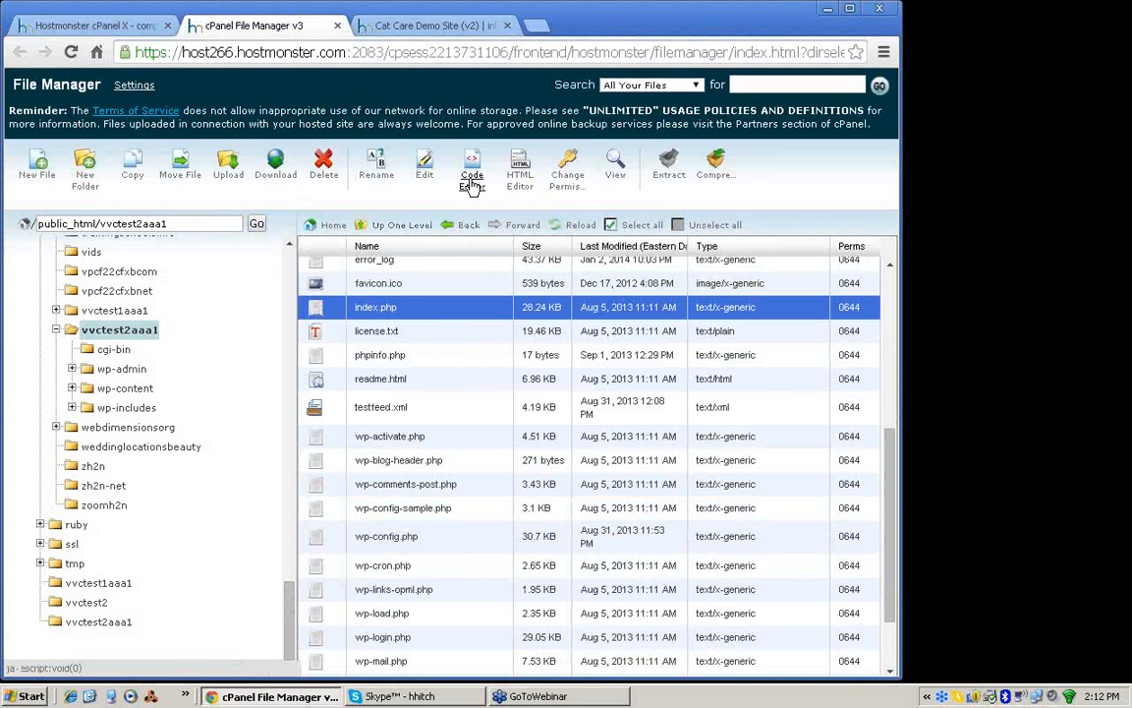
Step: Open index.php from the vvctest2aaa1 folder in the Code Editor and examine its code through to the WordPress loader lines
{"action": "left_click", "coordinate": [429, 313]}
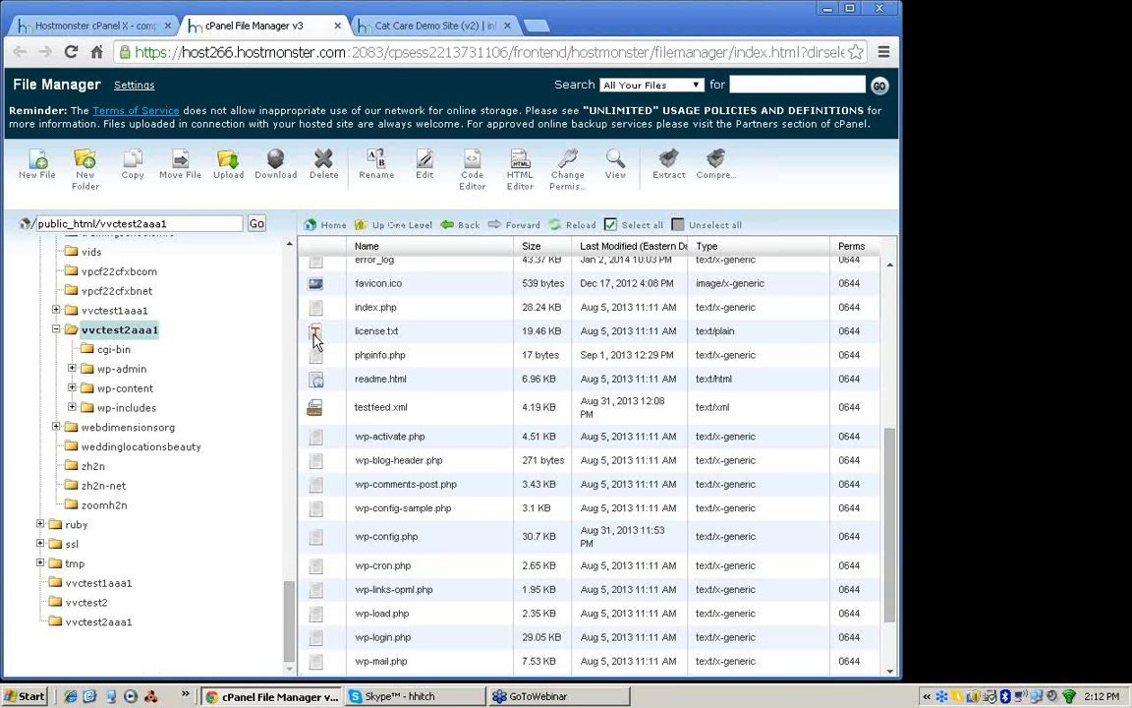
{"action": "left_click", "coordinate": [418, 305]}
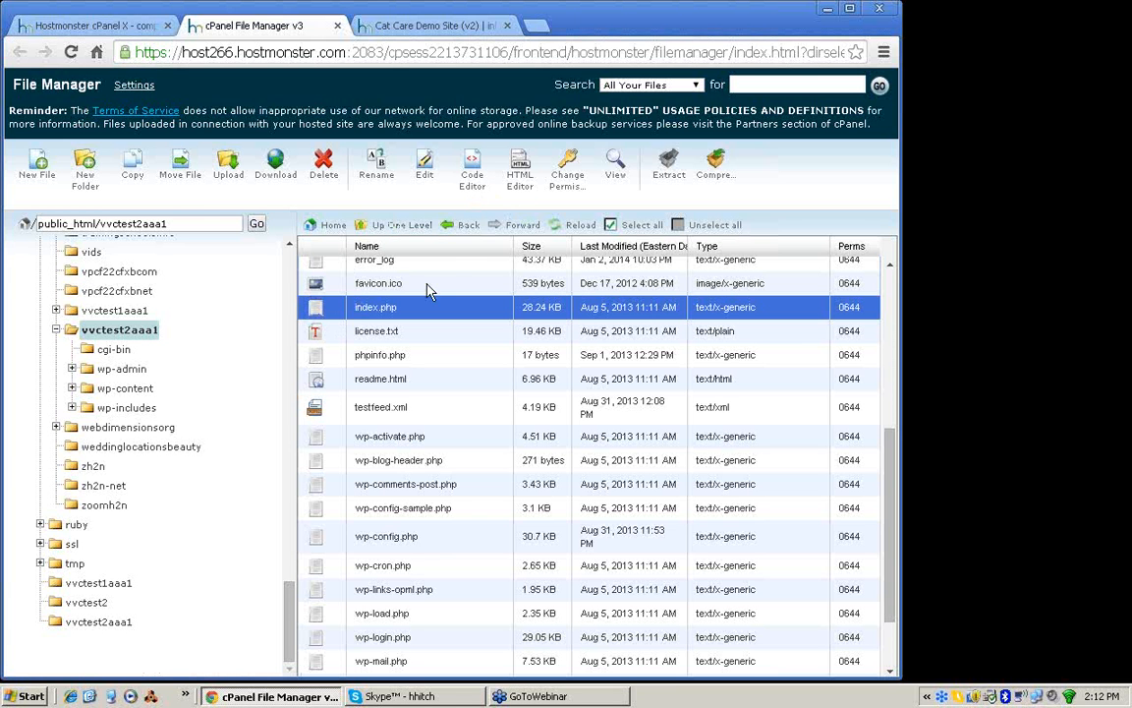
{"action": "left_click", "coordinate": [476, 179]}
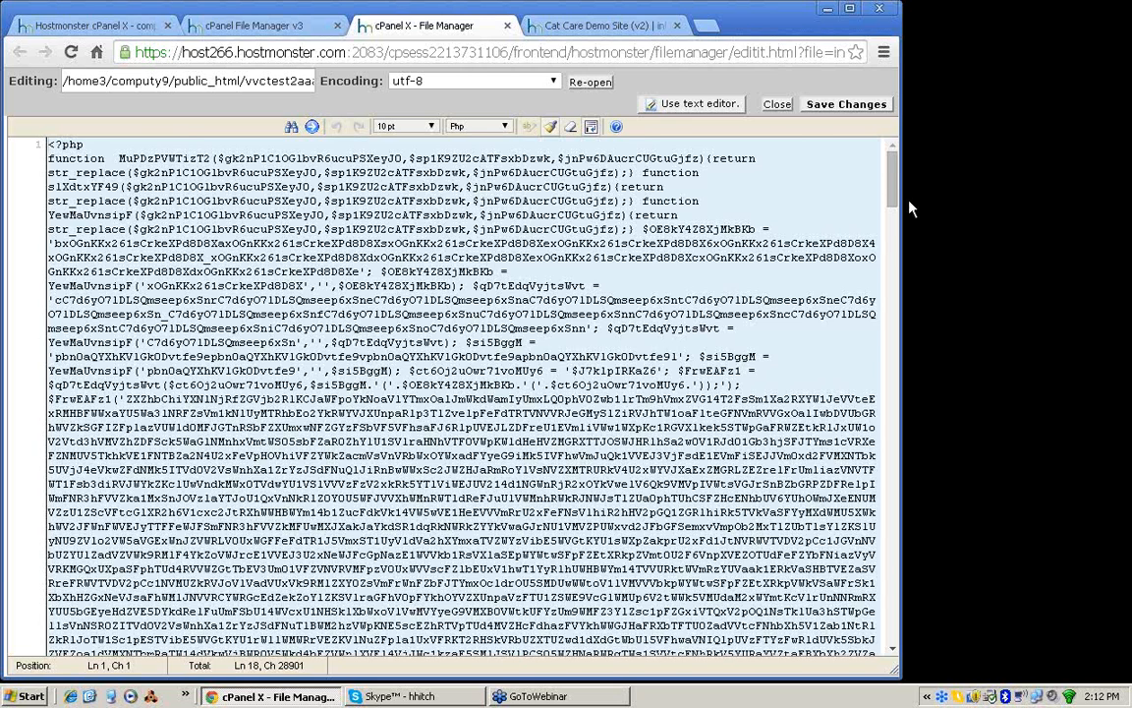
{"action": "left_click_drag", "start_coordinate": [891, 205], "coordinate": [889, 241]}
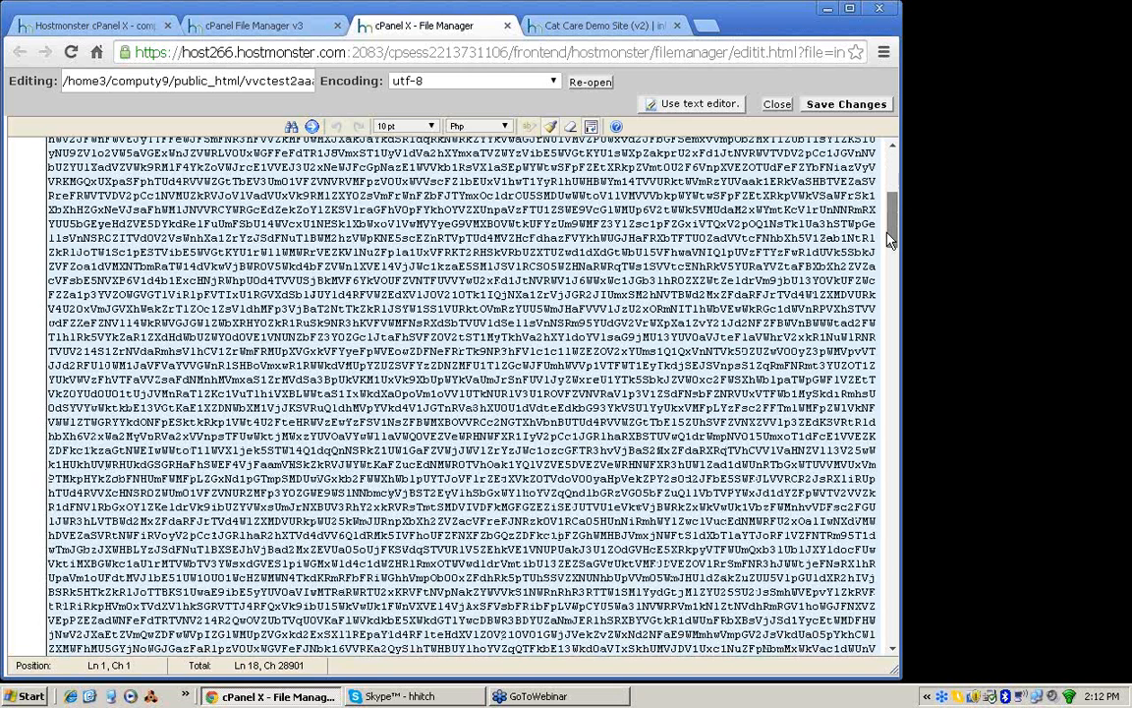
{"action": "left_click_drag", "start_coordinate": [889, 241], "coordinate": [857, 491]}
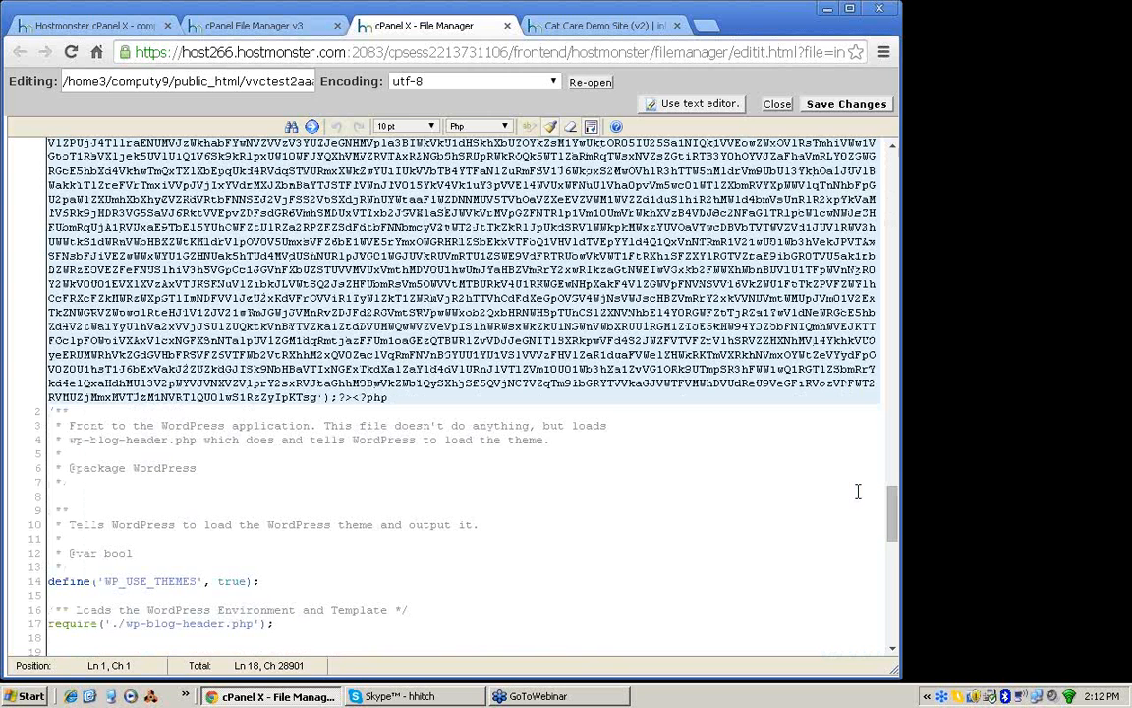
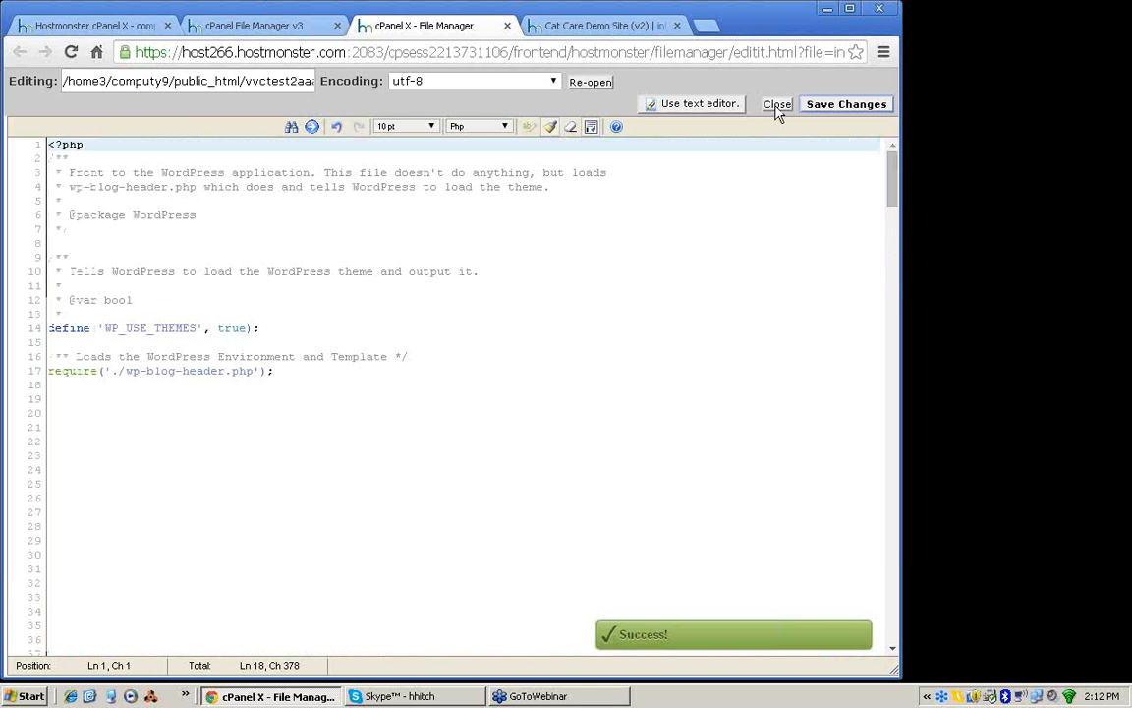
Step: Close the index.php editor and open wp-config.php from the vvctest2aaa1 folder in the Code Editor
{"action": "left_click", "coordinate": [776, 105]}
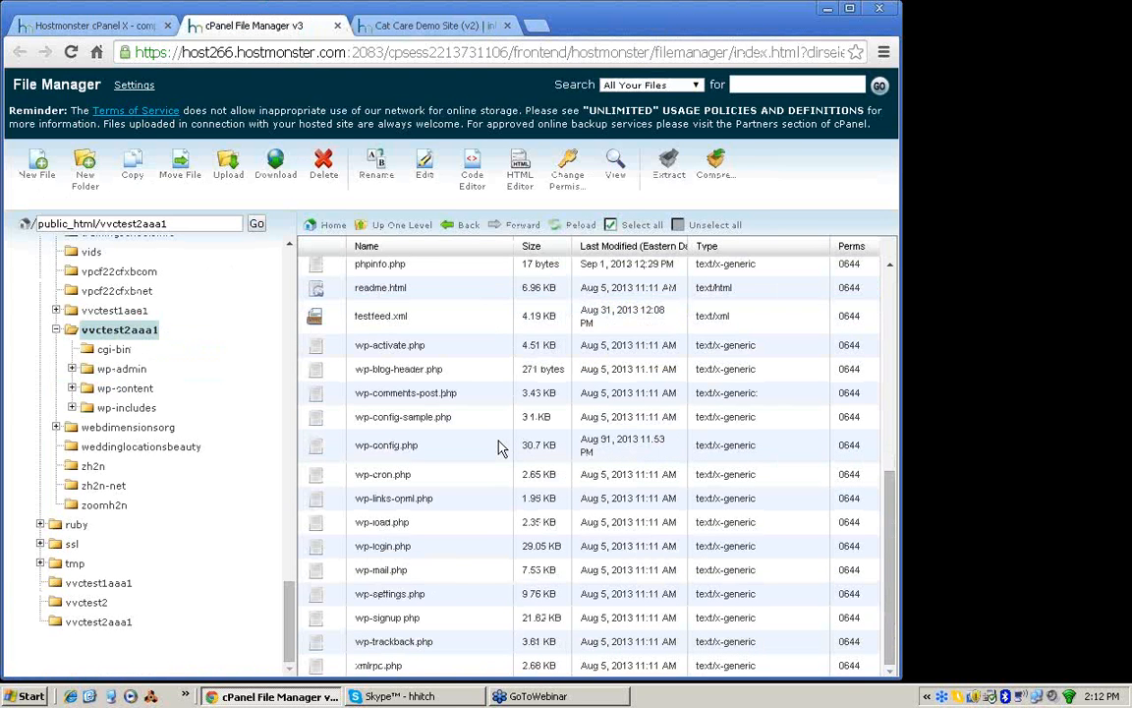
{"action": "left_click", "coordinate": [323, 449]}
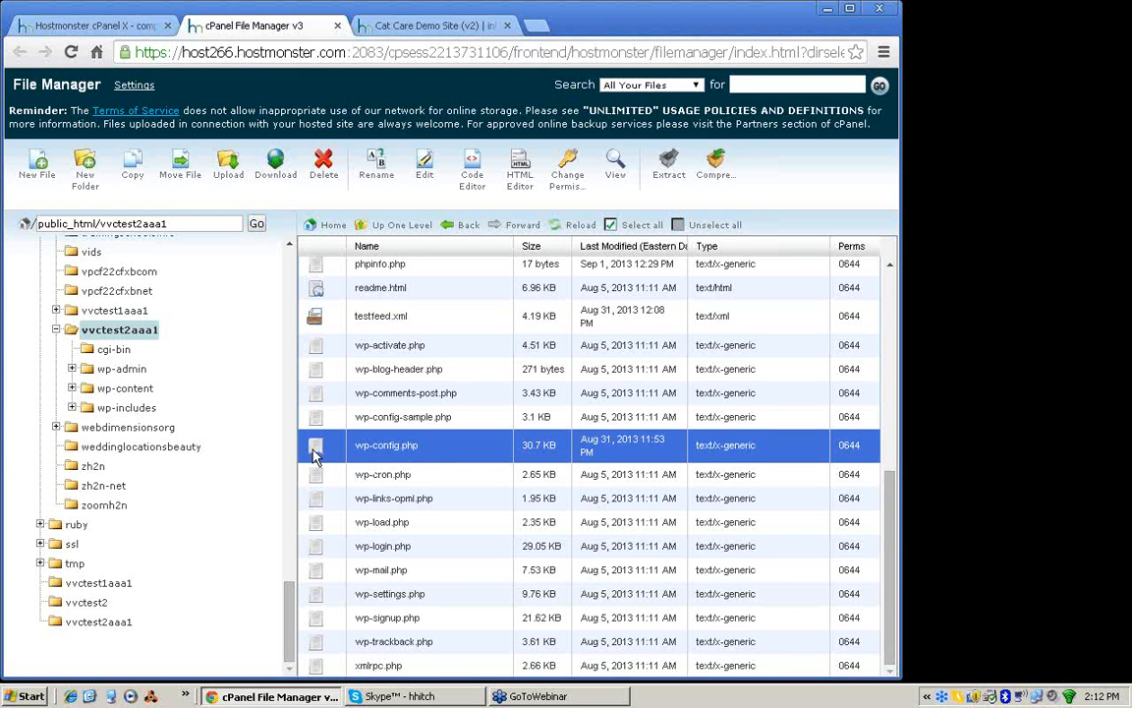
{"action": "left_click", "coordinate": [473, 172]}
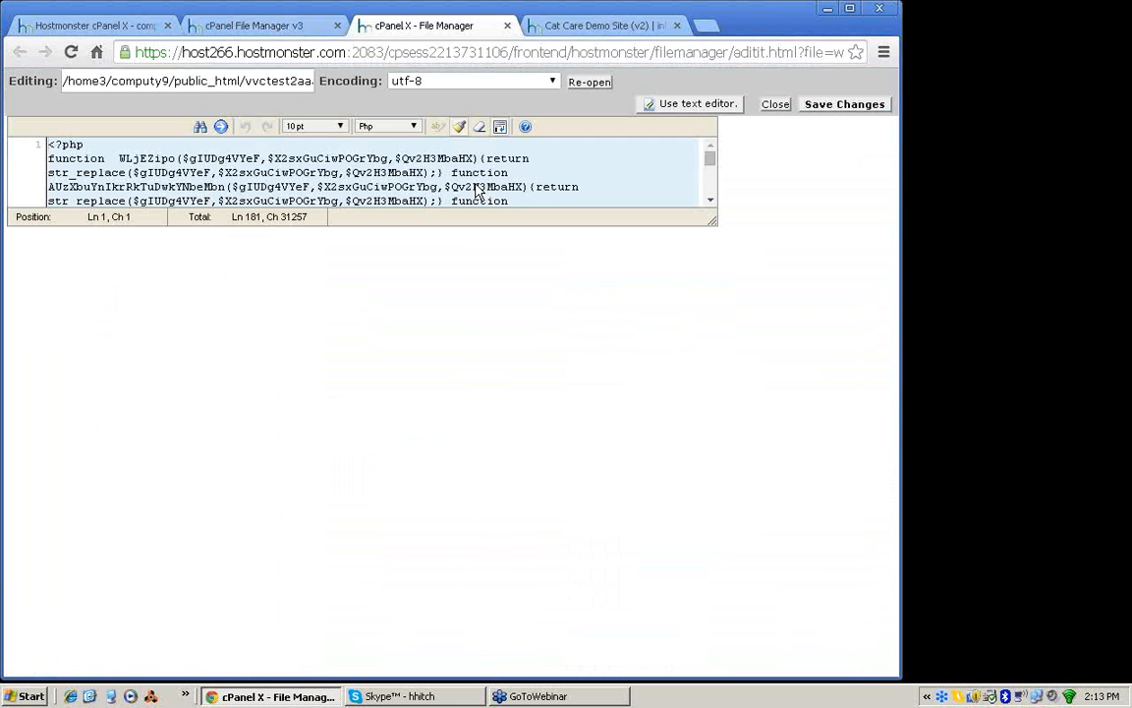
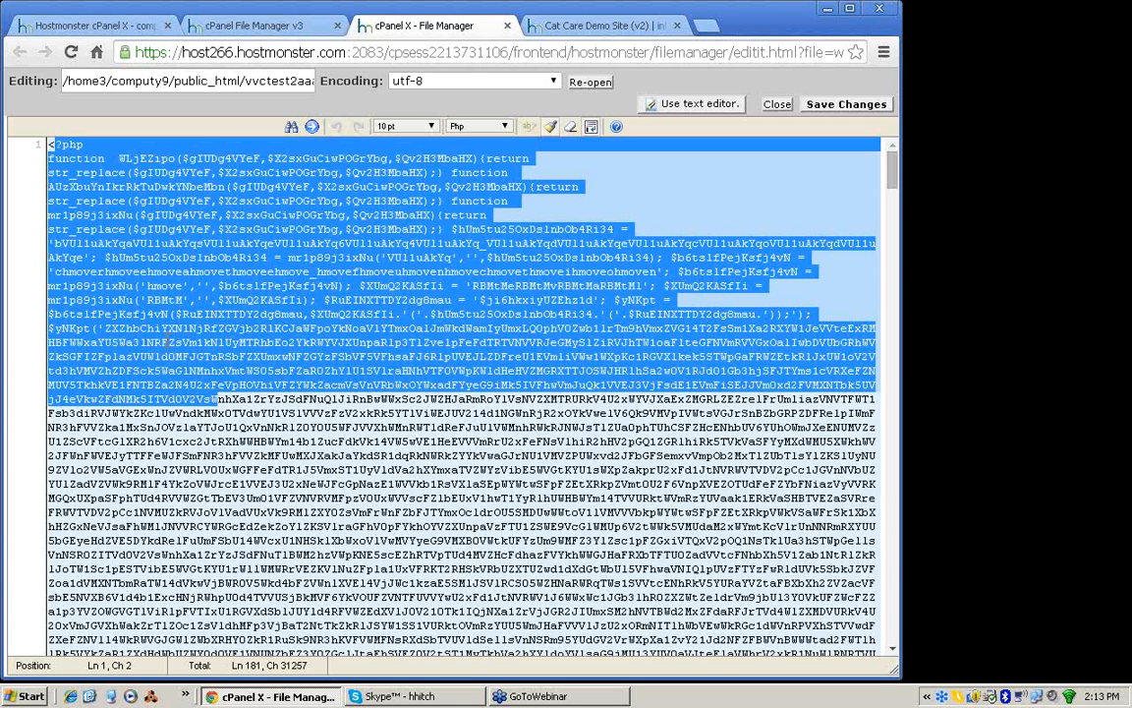
Step: Select the injected obfuscated PHP code block from the opening PHP tag at the start of wp-config.php
{"action": "left_click_drag", "start_coordinate": [216, 399], "coordinate": [366, 698]}
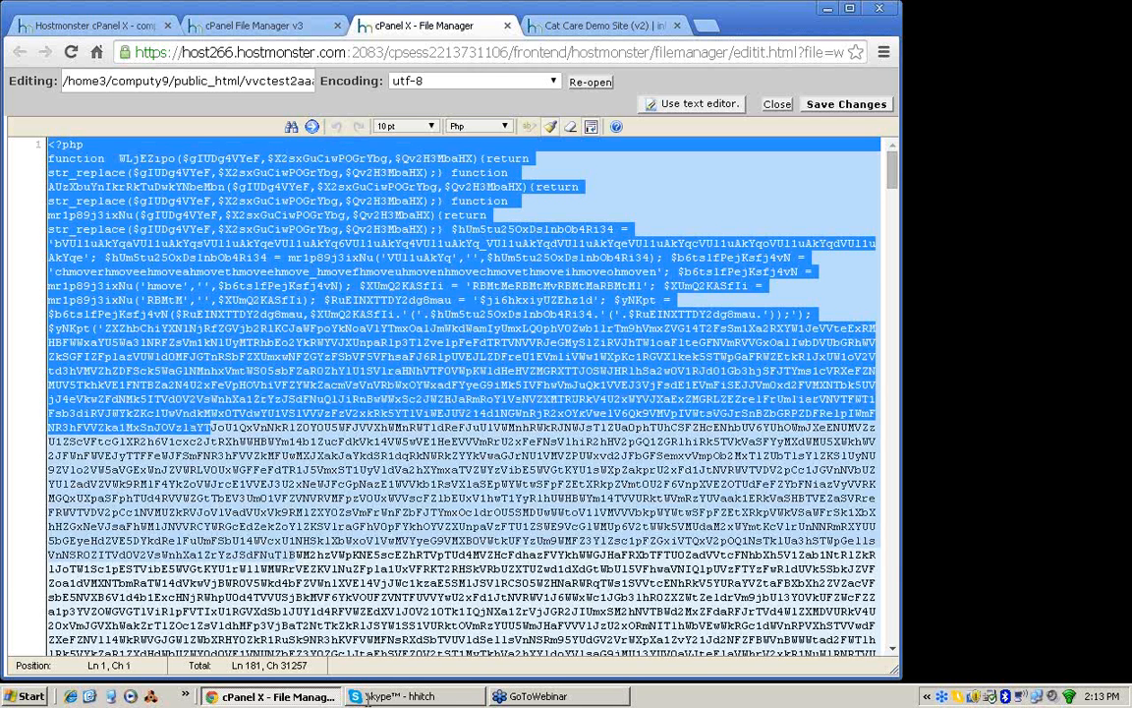
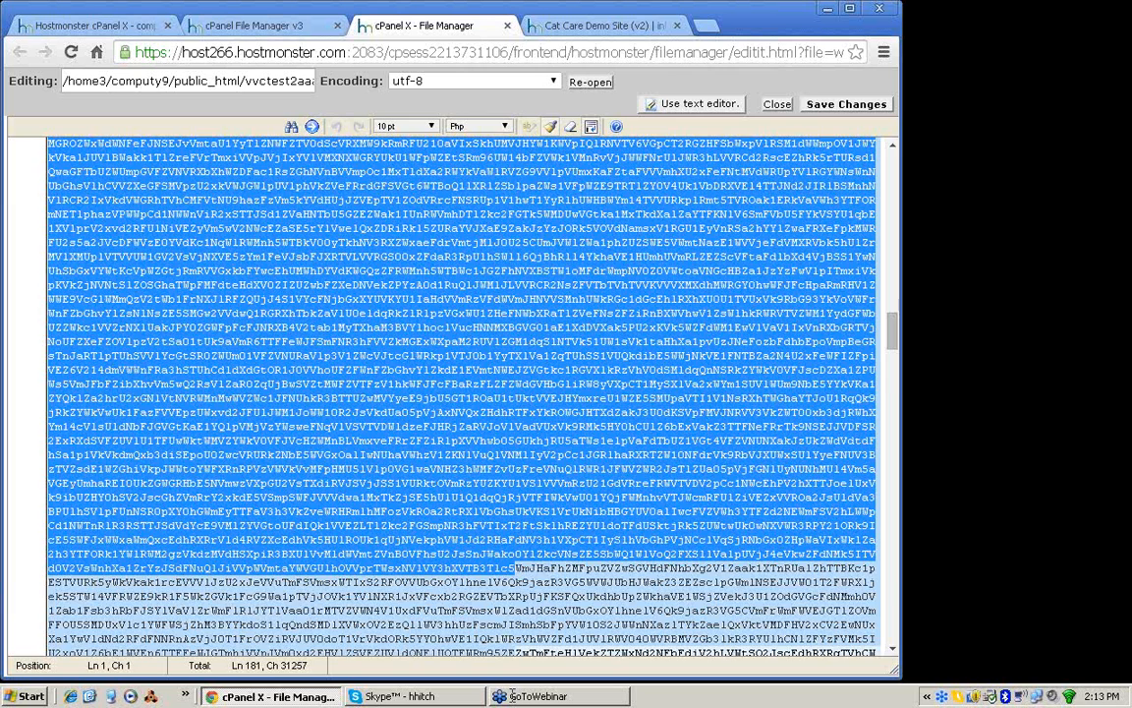
Step: Delete the selected malicious code from wp-config.php and save the file
{"action": "left_click_drag", "start_coordinate": [512, 696], "coordinate": [331, 523]}
{"action": "key", "text": "Delete"}
{"action": "left_click", "coordinate": [823, 108]}
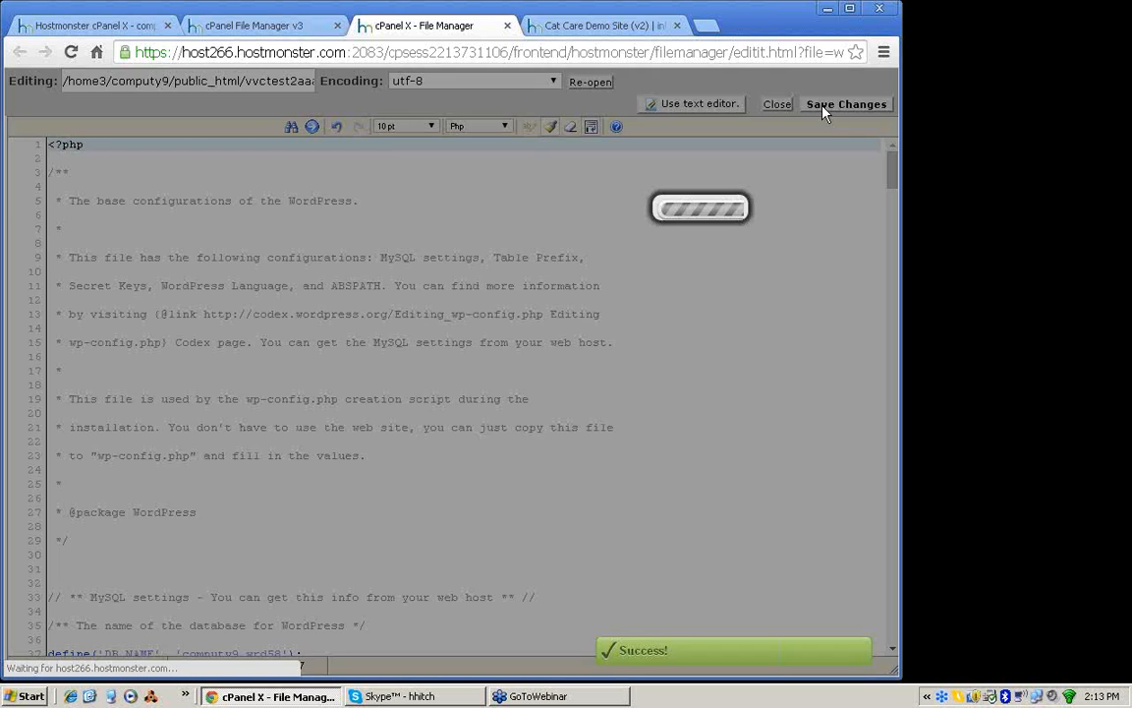
{"action": "left_click", "coordinate": [392, 186]}
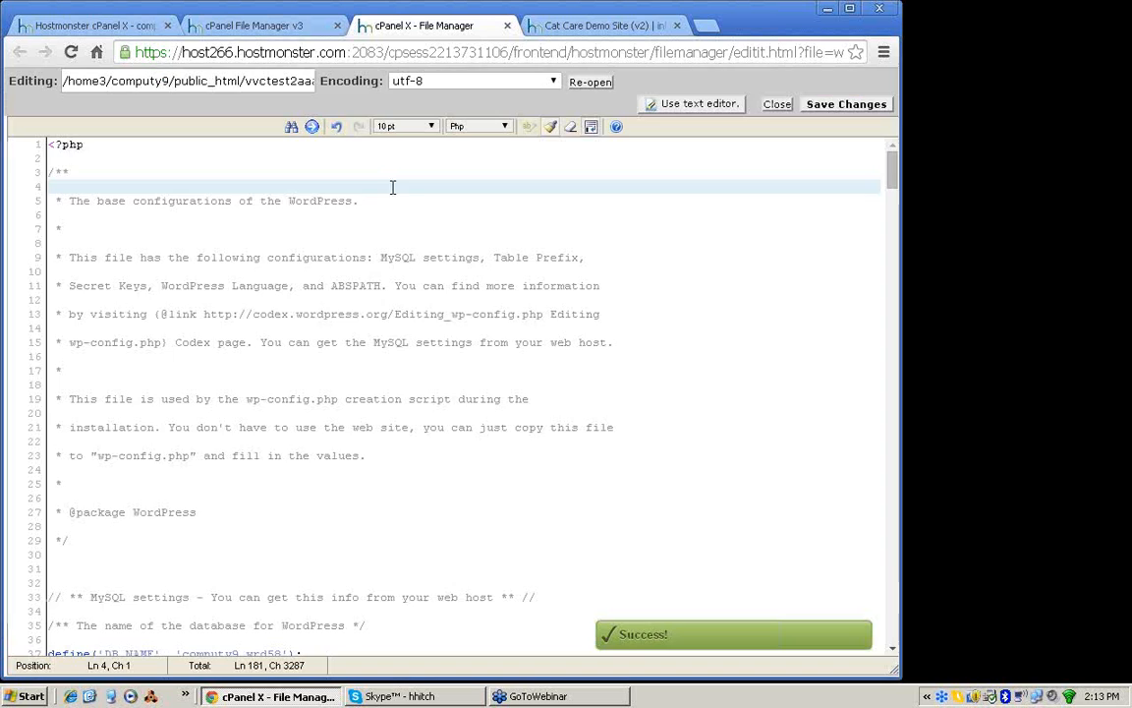
{"action": "left_click", "coordinate": [309, 158]}
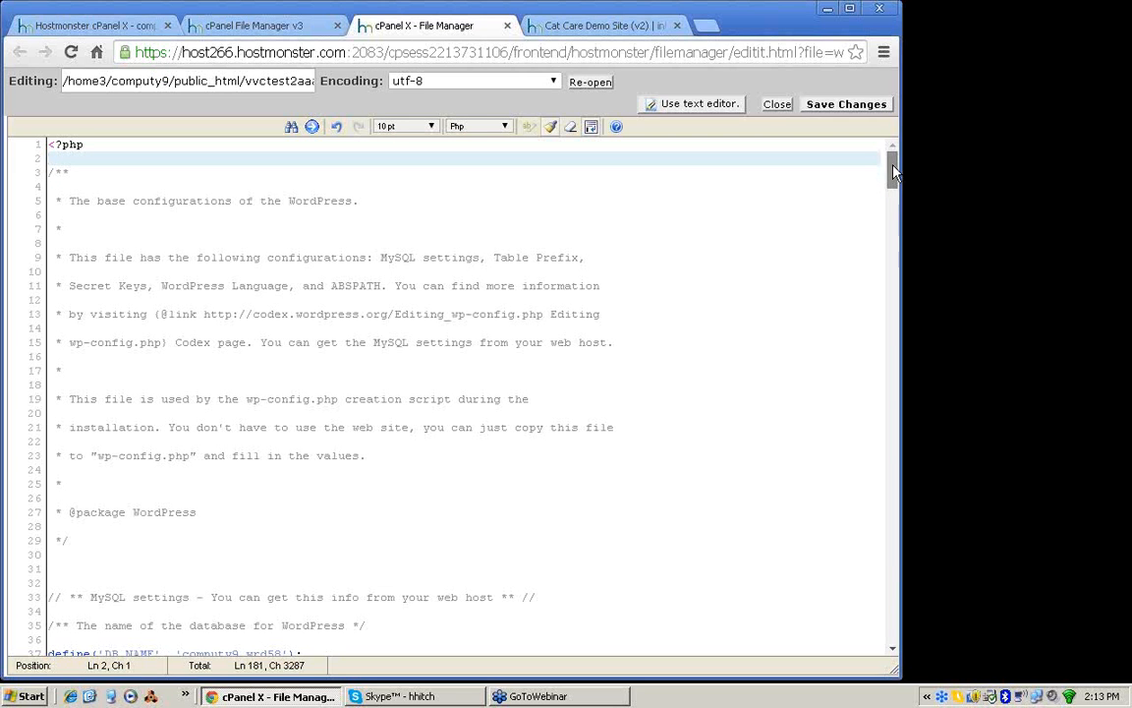
Step: Examine the DB_NAME, DB_USER, DB_PASSWORD and DB_HOST definitions in the MySQL settings of wp-config.php
{"action": "left_click_drag", "start_coordinate": [893, 167], "coordinate": [891, 200]}
{"action": "left_click_drag", "start_coordinate": [105, 243], "coordinate": [154, 243]}
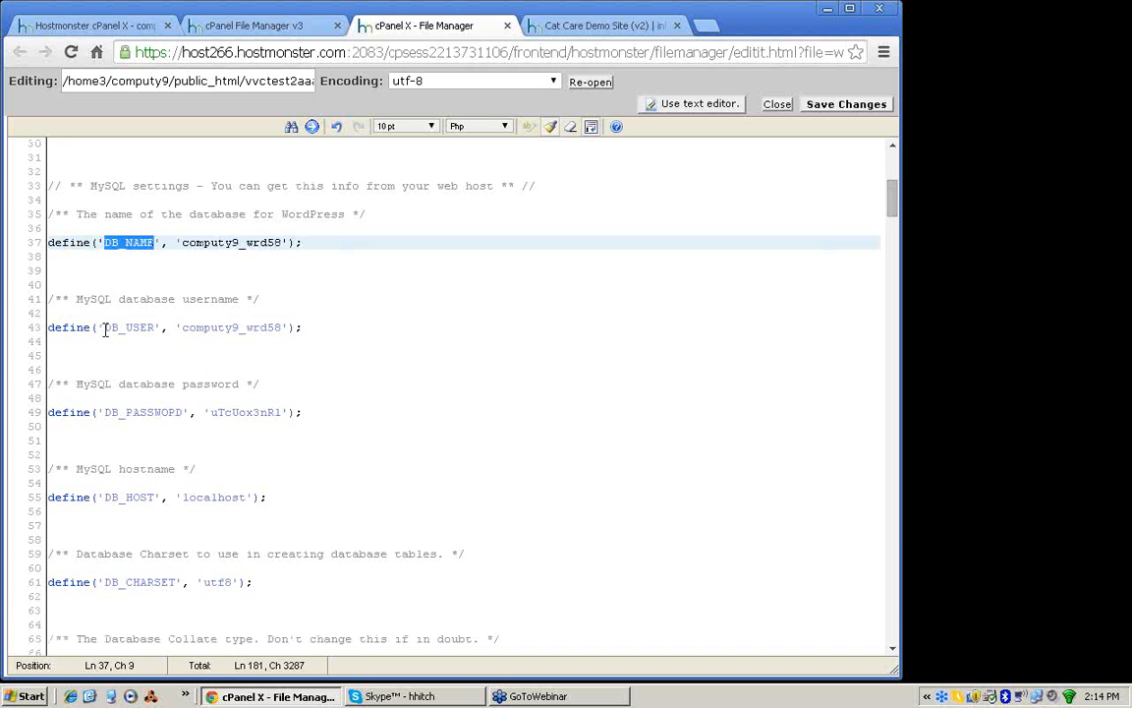
{"action": "left_click_drag", "start_coordinate": [104, 328], "coordinate": [158, 328]}
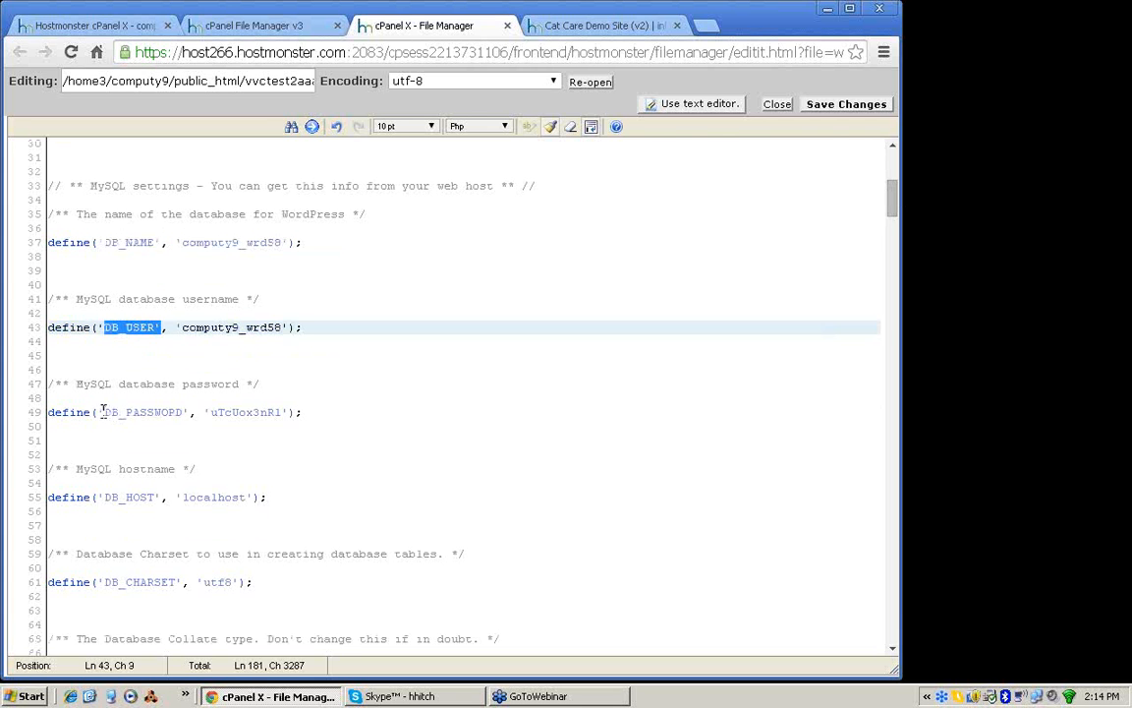
{"action": "left_click_drag", "start_coordinate": [102, 412], "coordinate": [187, 411]}
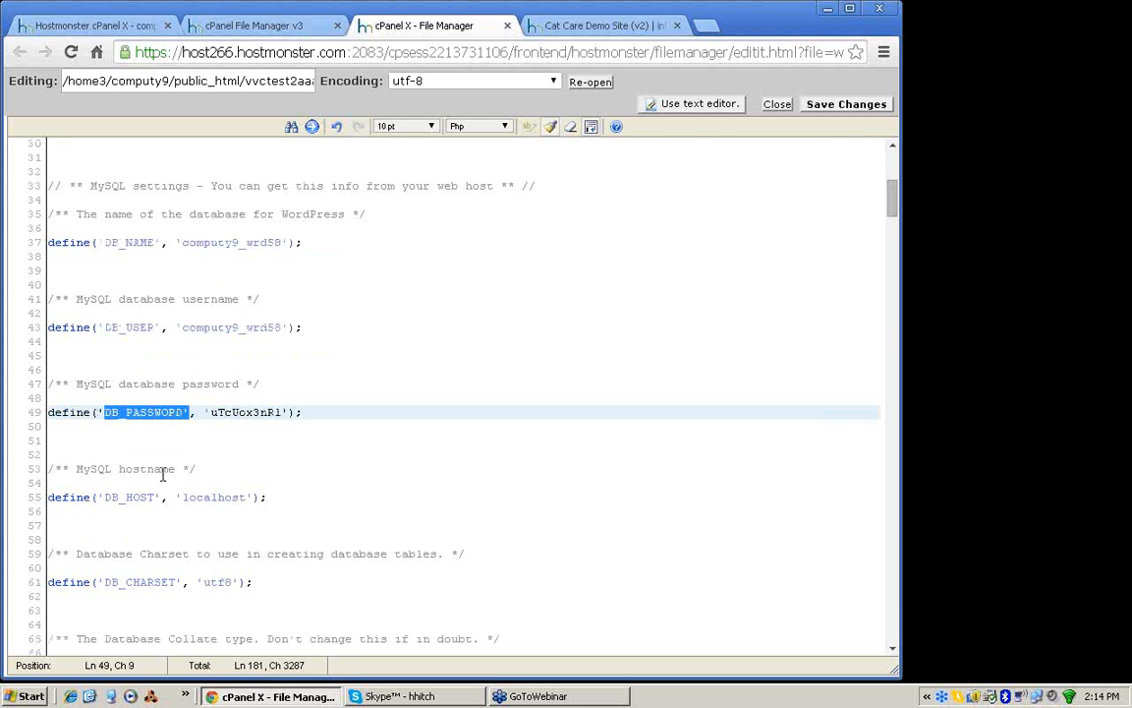
{"action": "left_click_drag", "start_coordinate": [103, 497], "coordinate": [158, 498]}
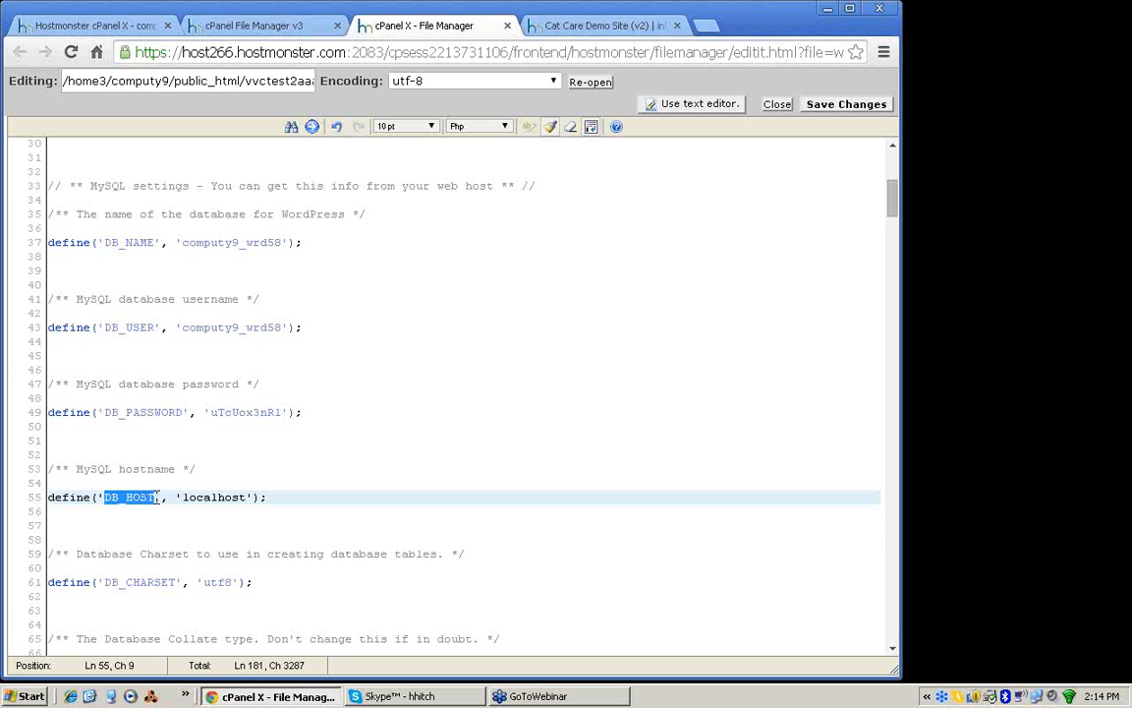
{"action": "left_click", "coordinate": [235, 440]}
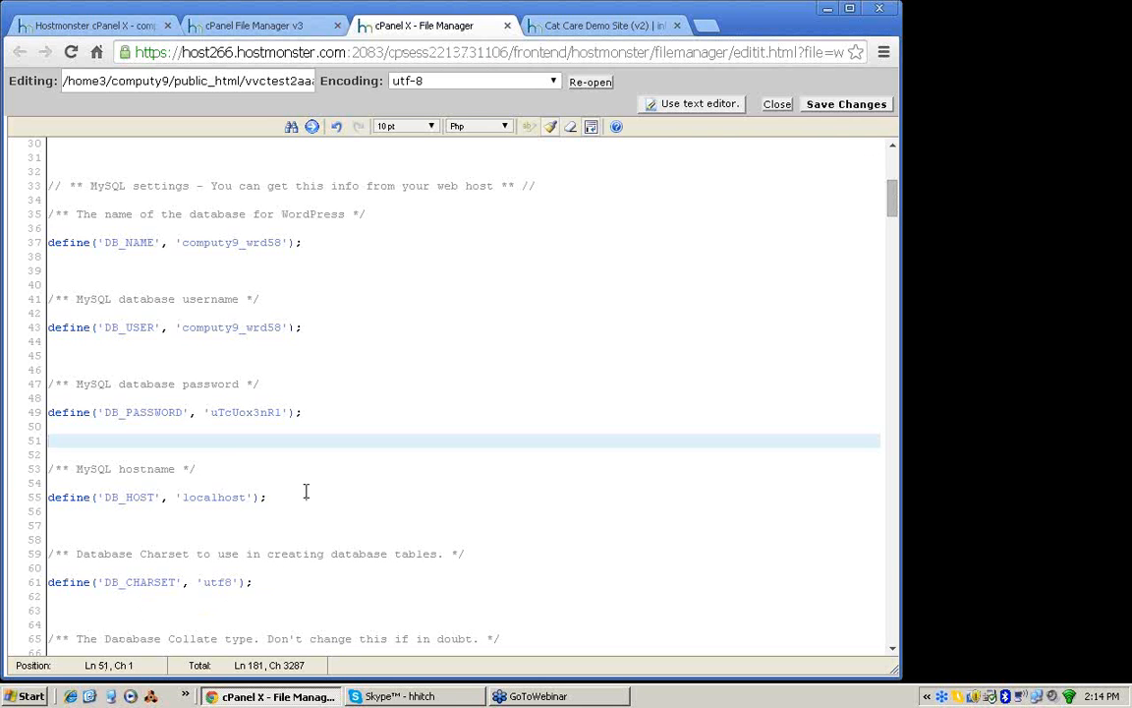
{"action": "left_click_drag", "start_coordinate": [306, 491], "coordinate": [43, 236]}
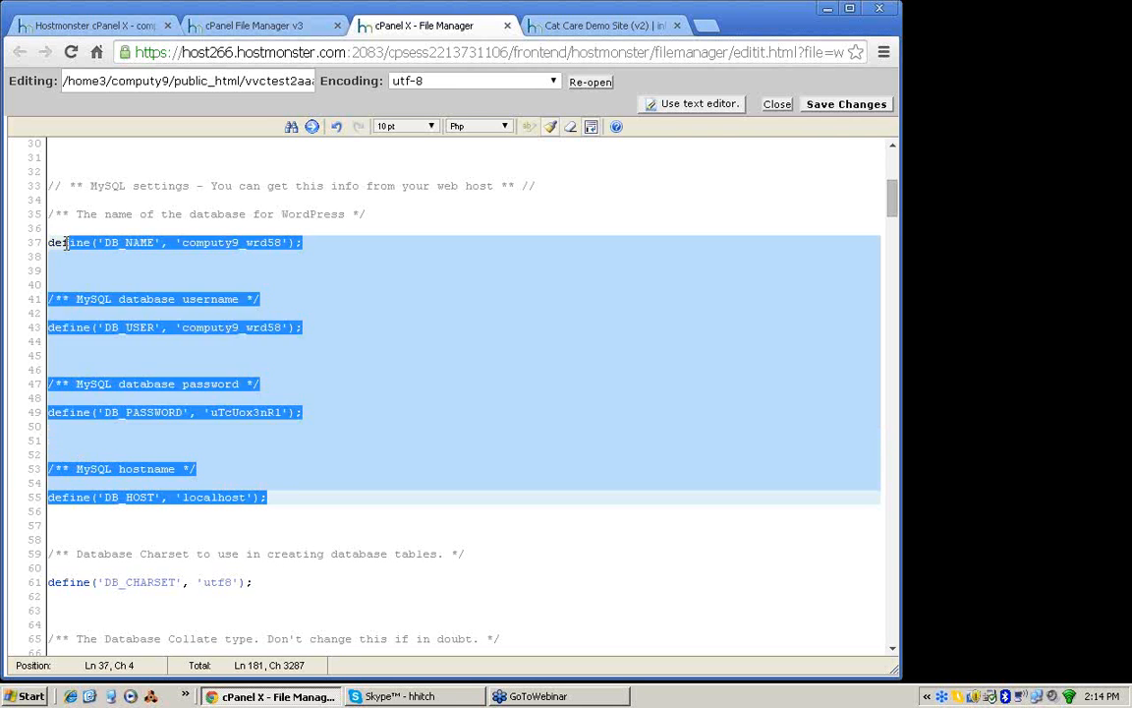
{"action": "left_click", "coordinate": [54, 271]}
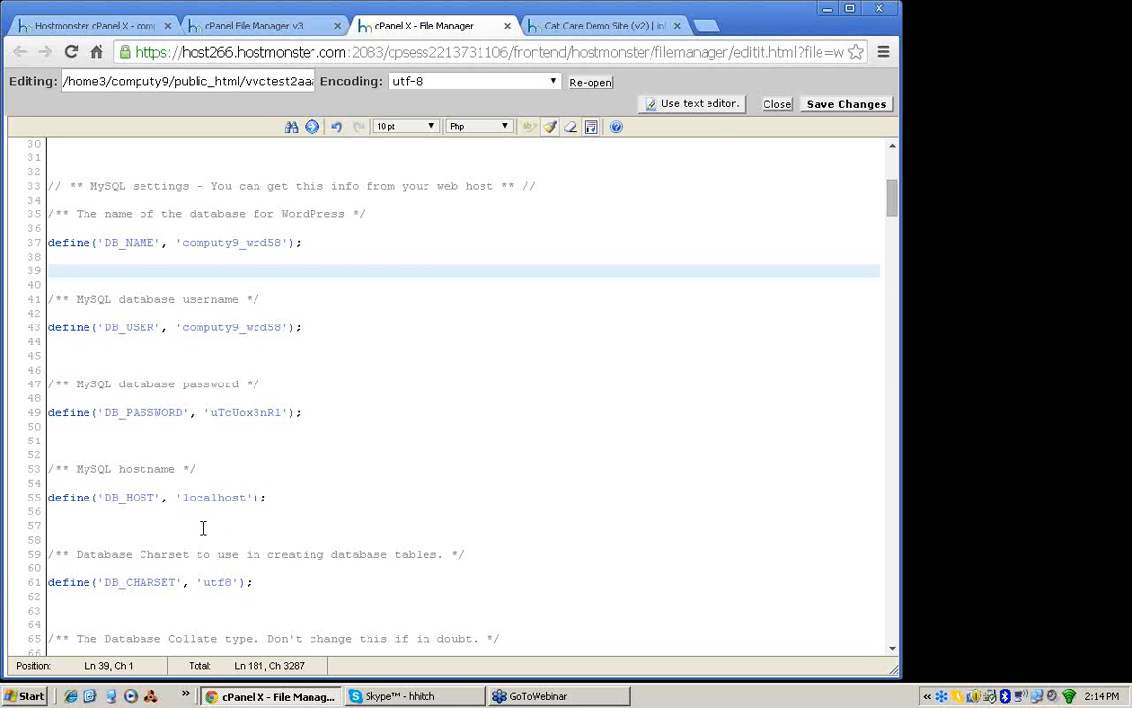
{"action": "left_click_drag", "start_coordinate": [273, 499], "coordinate": [44, 497]}
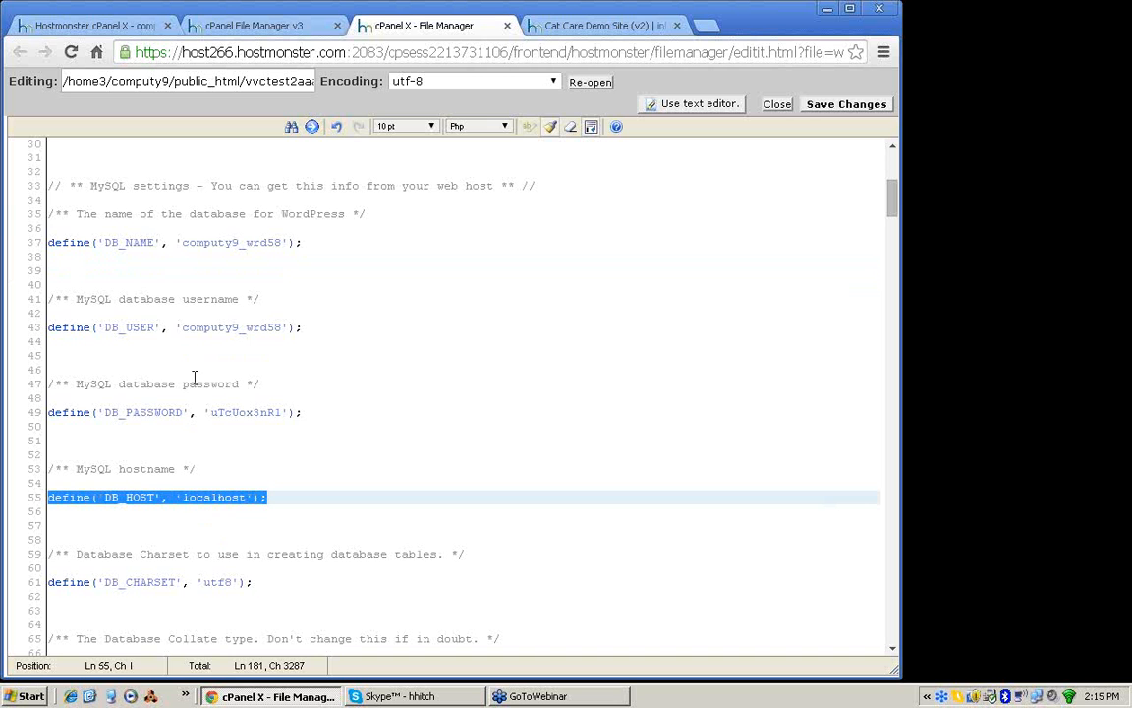
Step: Check the values assigned to the database name, database username and database password in wp-config.php
{"action": "left_click_drag", "start_coordinate": [183, 243], "coordinate": [280, 246]}
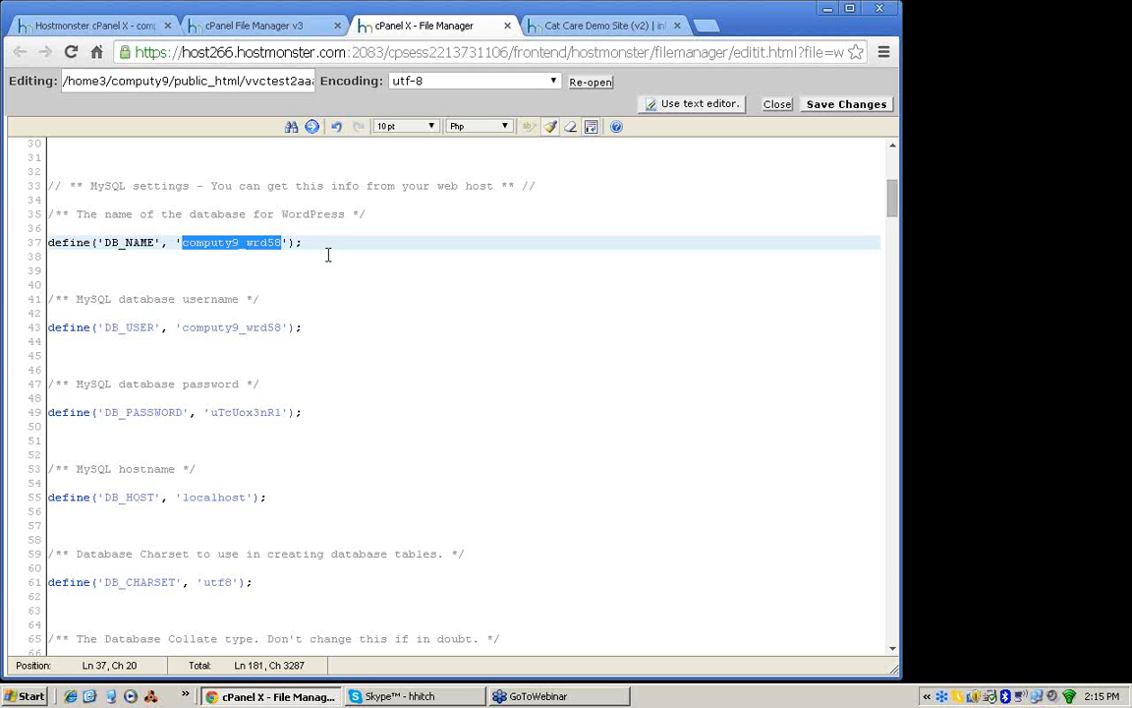
{"action": "left_click", "coordinate": [324, 257]}
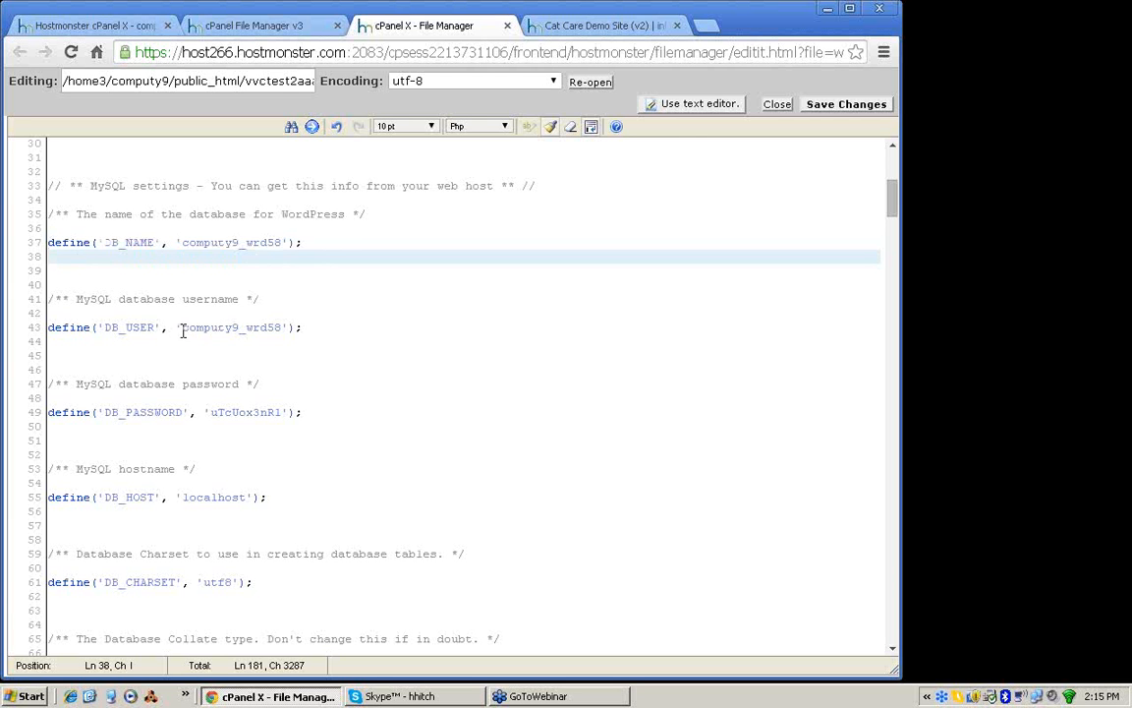
{"action": "left_click_drag", "start_coordinate": [182, 327], "coordinate": [283, 331]}
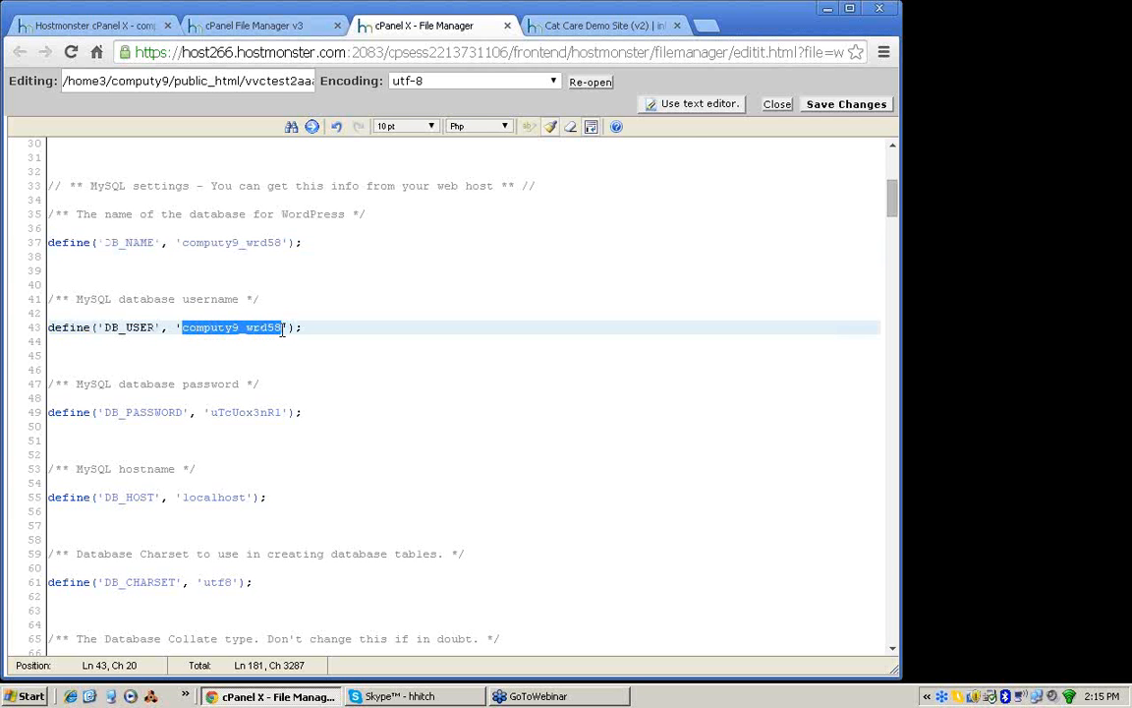
{"action": "left_click", "coordinate": [208, 412]}
{"action": "left_click_drag", "start_coordinate": [207, 412], "coordinate": [283, 411]}
{"action": "left_click", "coordinate": [273, 383]}
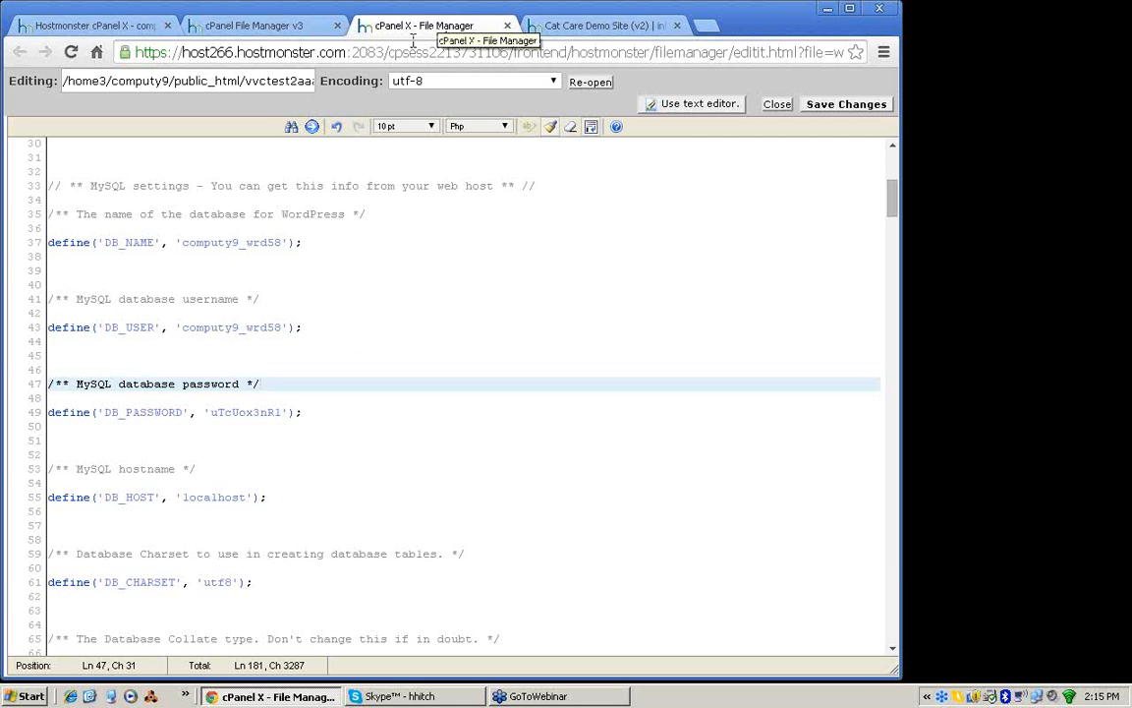
Step: Save and close wp-config.php, and return to the Hostmonster cPanel home page
{"action": "left_click", "coordinate": [818, 108]}
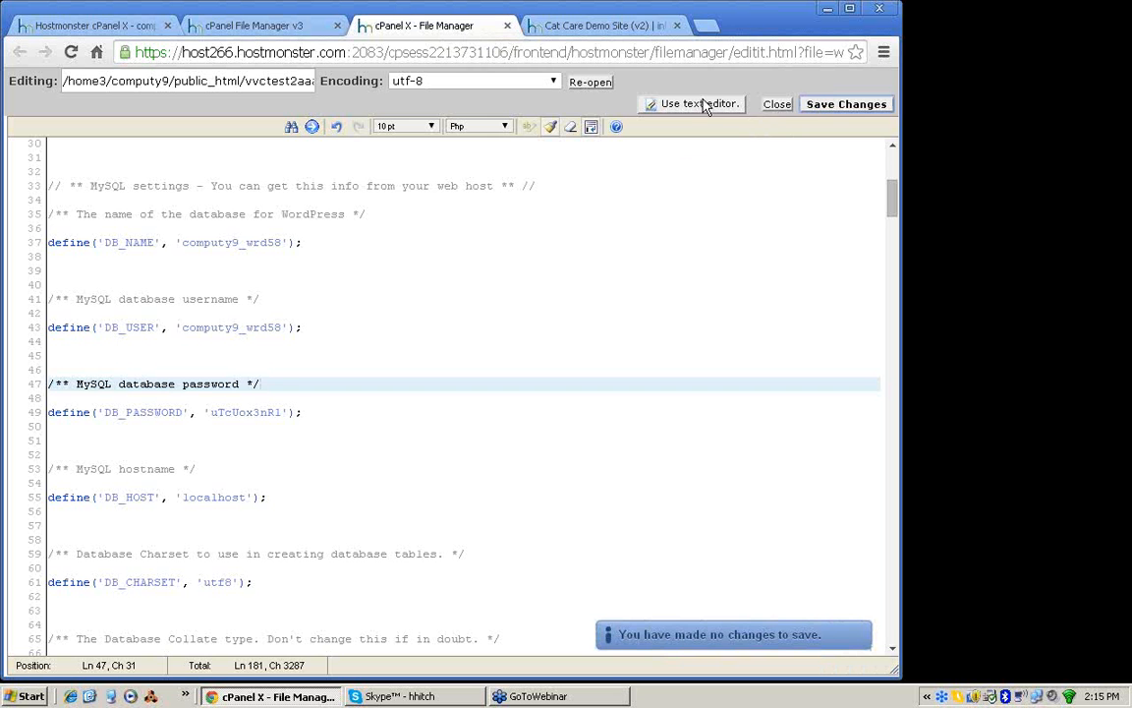
{"action": "left_click", "coordinate": [777, 105]}
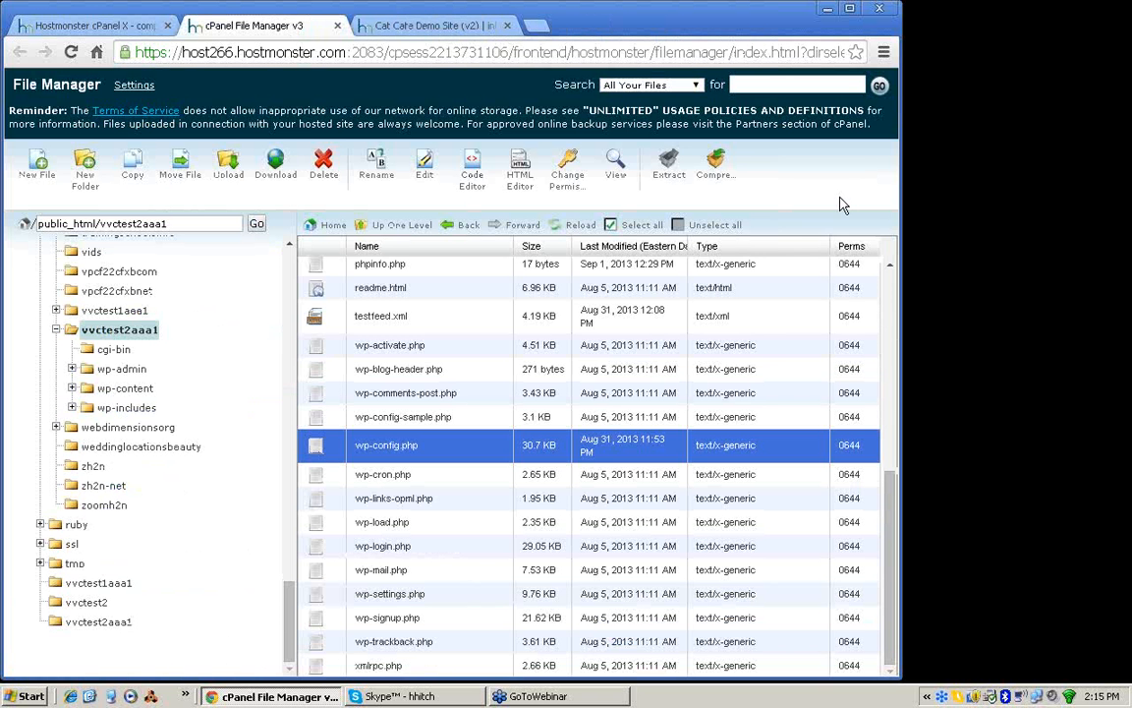
{"action": "left_click", "coordinate": [77, 28]}
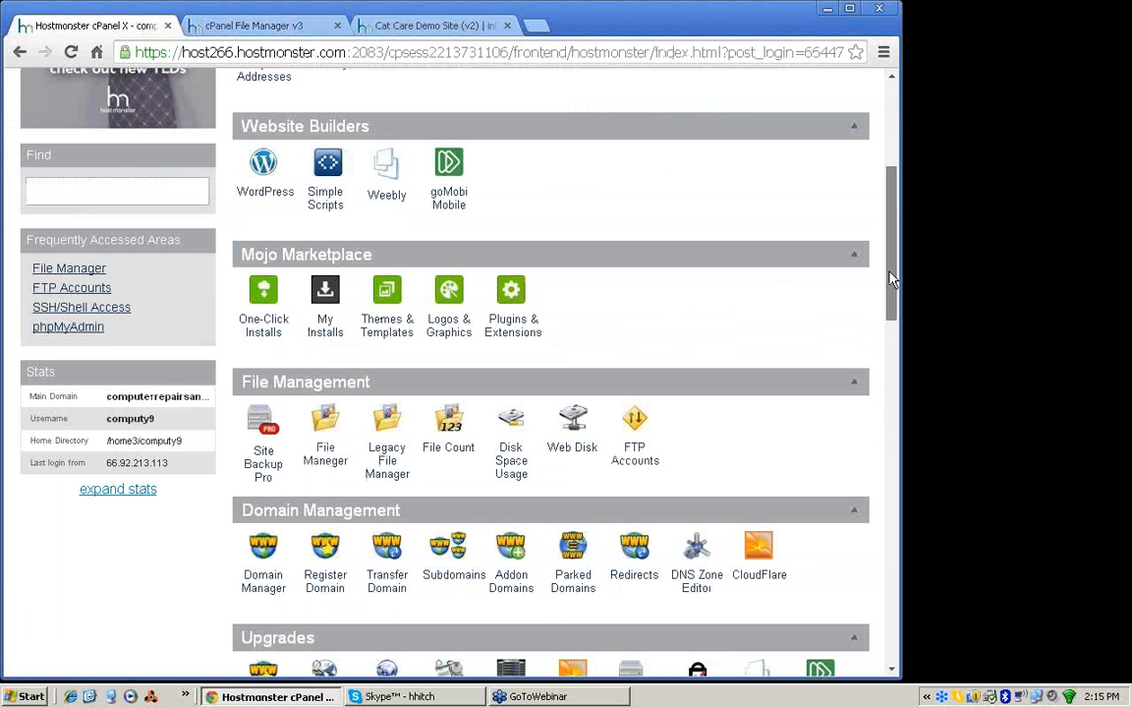
Step: Open phpMyAdmin from the database tools and log in with the prefilled credentials
{"action": "left_click_drag", "start_coordinate": [892, 280], "coordinate": [875, 575]}
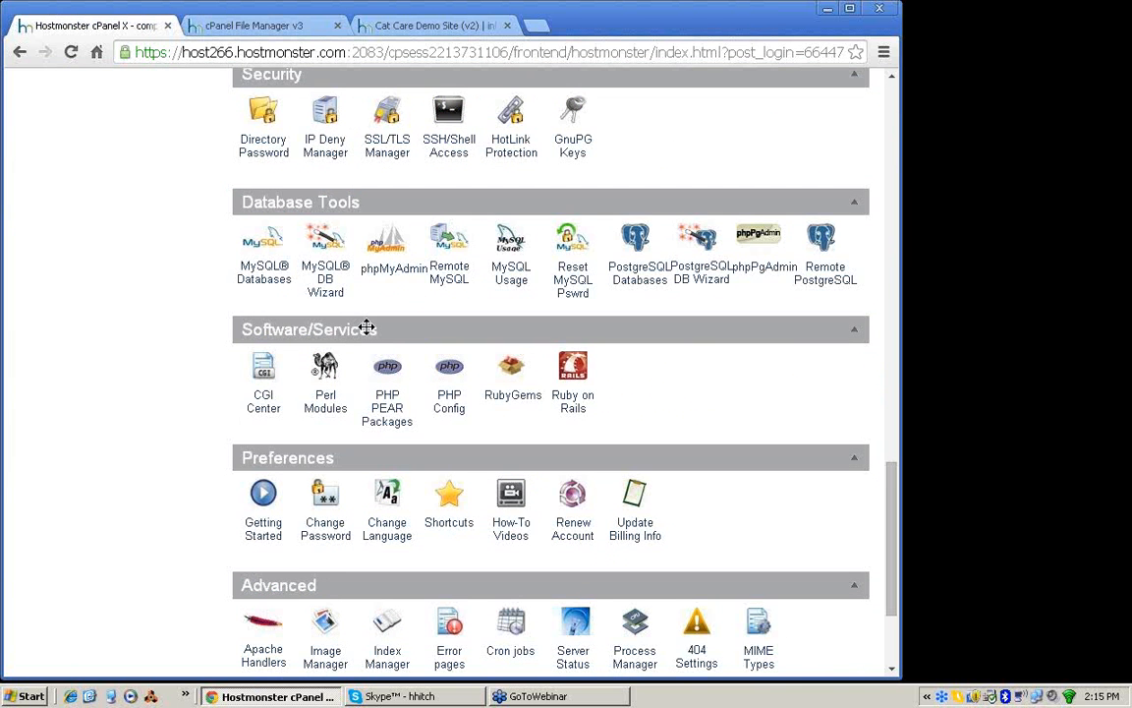
{"action": "left_click", "coordinate": [391, 274]}
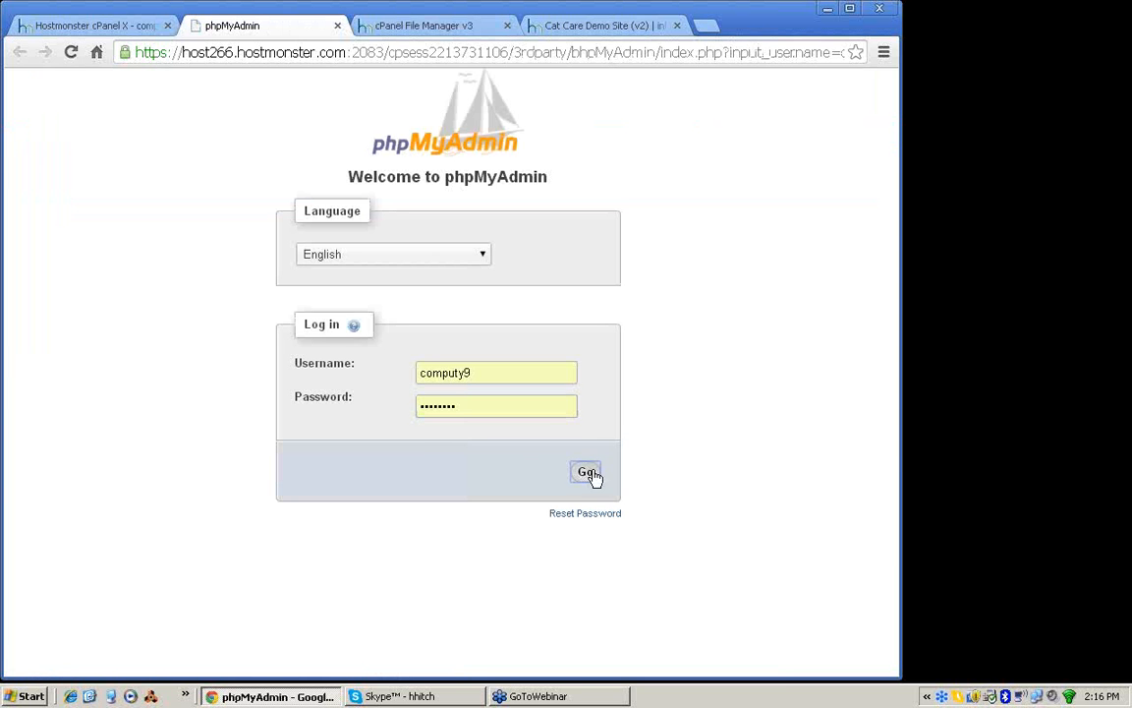
{"action": "left_click", "coordinate": [586, 473]}
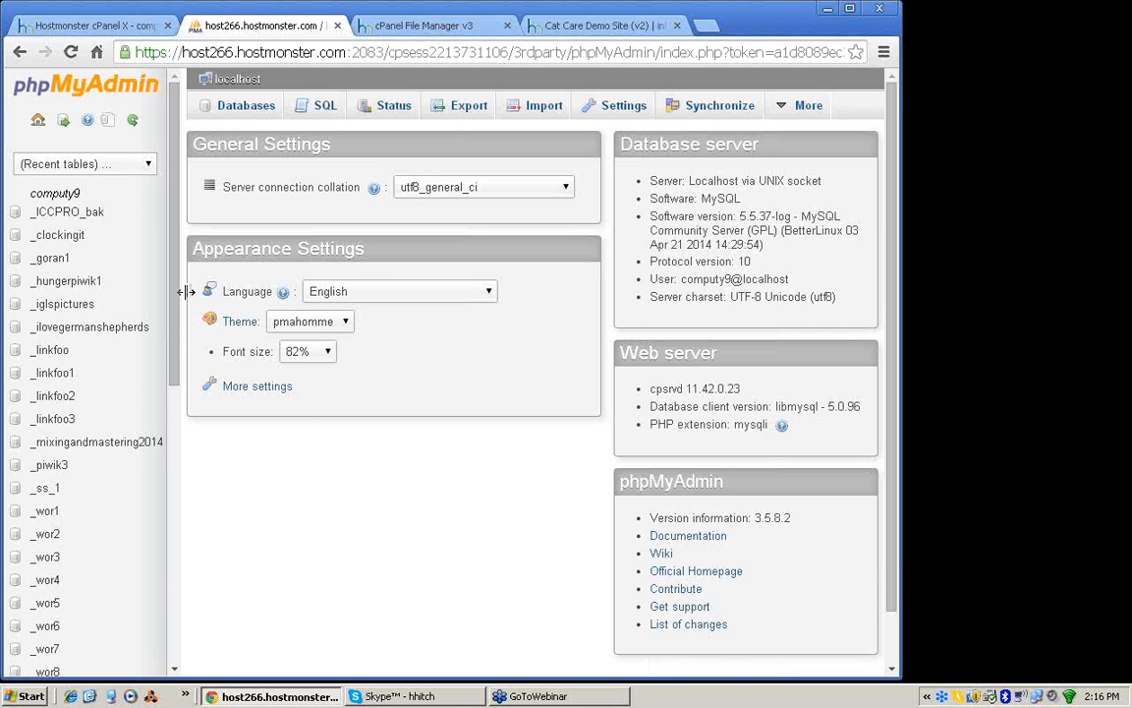
Step: Widen the phpMyAdmin database list and look through it to the last wrd databases
{"action": "left_click_drag", "start_coordinate": [187, 291], "coordinate": [250, 297]}
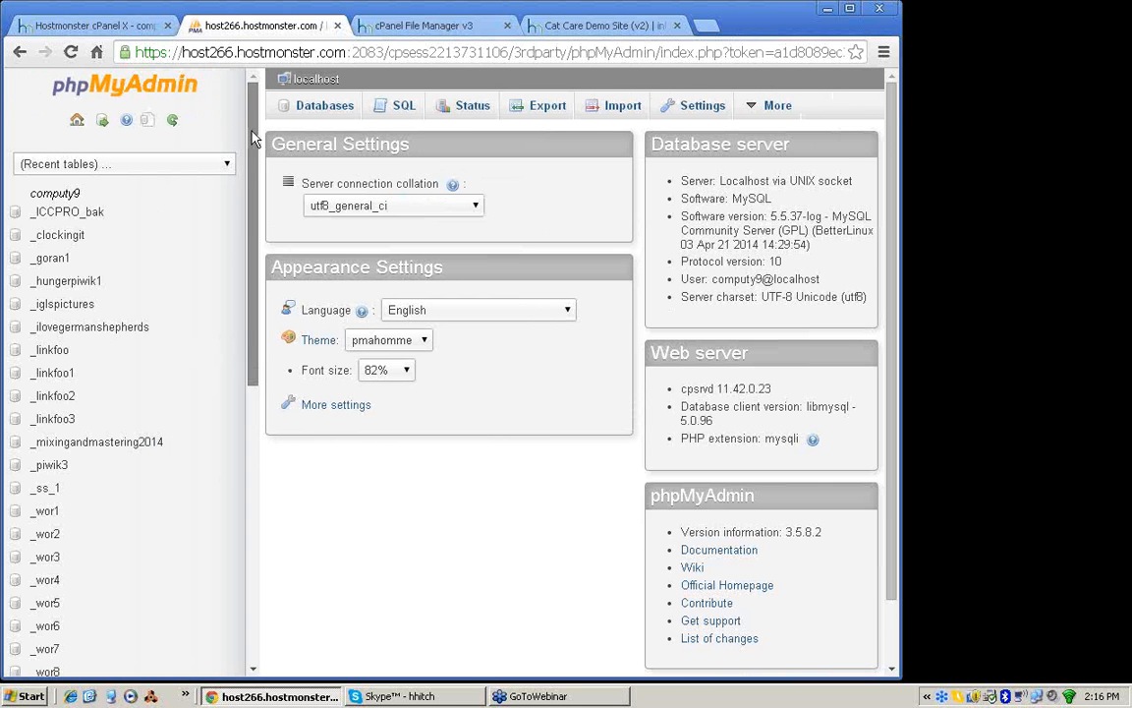
{"action": "left_click_drag", "start_coordinate": [252, 142], "coordinate": [253, 540]}
{"action": "left_click_drag", "start_coordinate": [252, 596], "coordinate": [250, 596]}
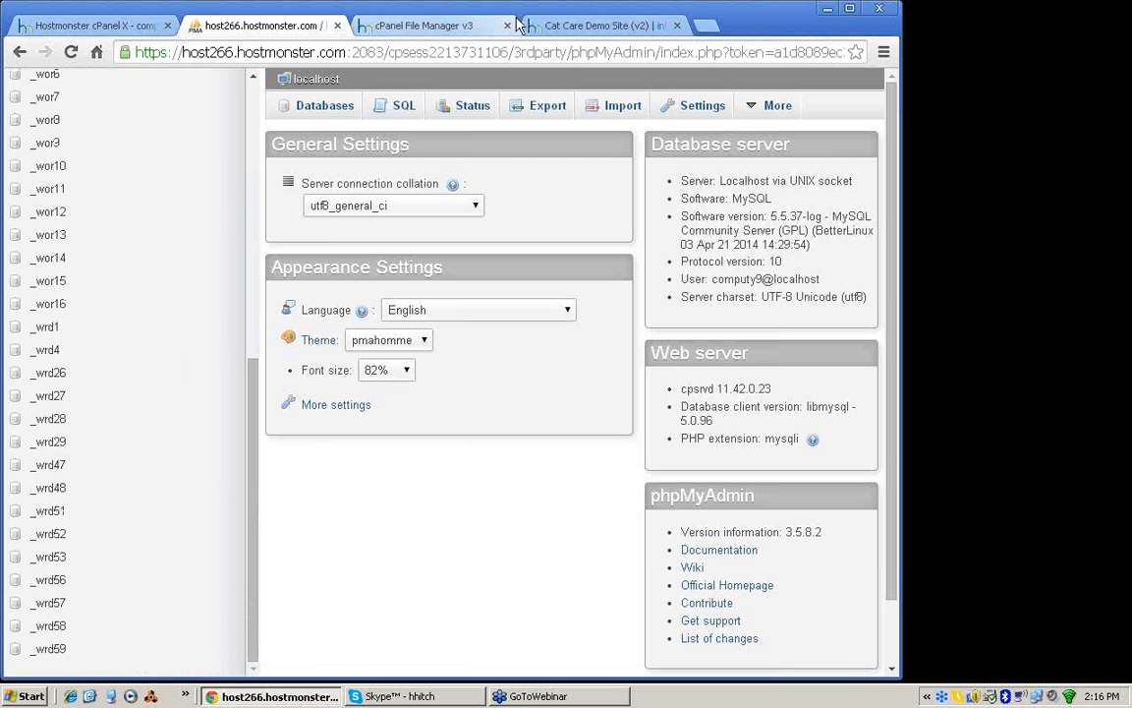
Step: Reopen wp-config.php in the code editor and check the suffix of the DB_NAME value
{"action": "left_click", "coordinate": [438, 28]}
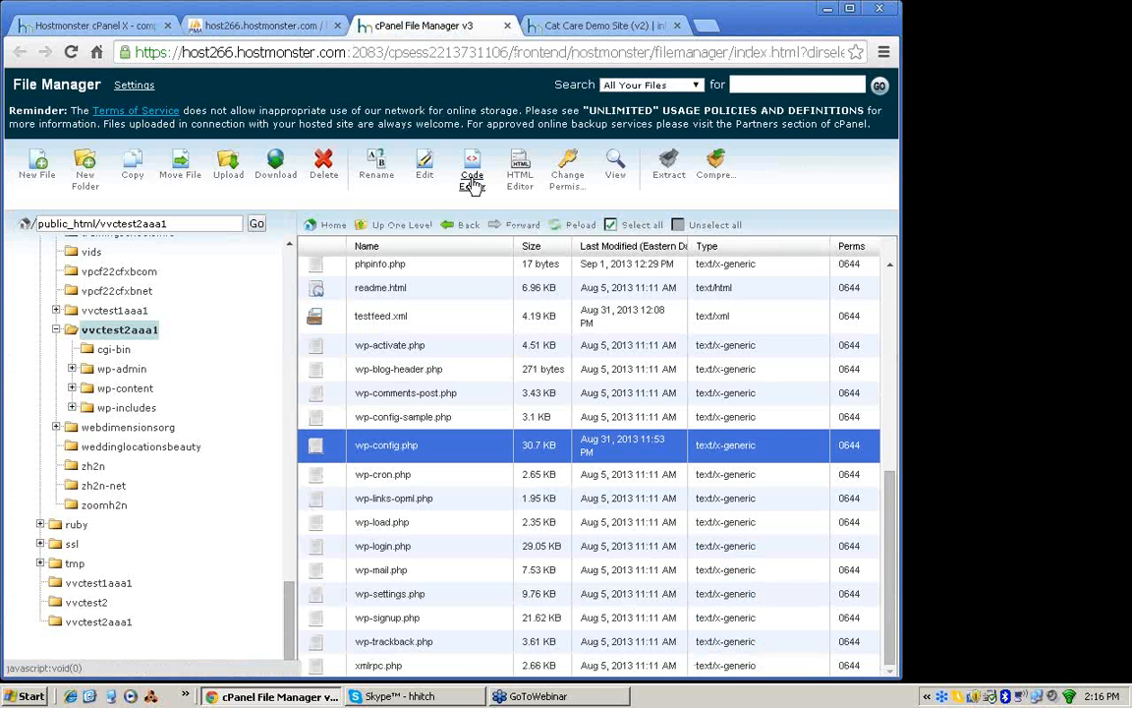
{"action": "left_click", "coordinate": [473, 181]}
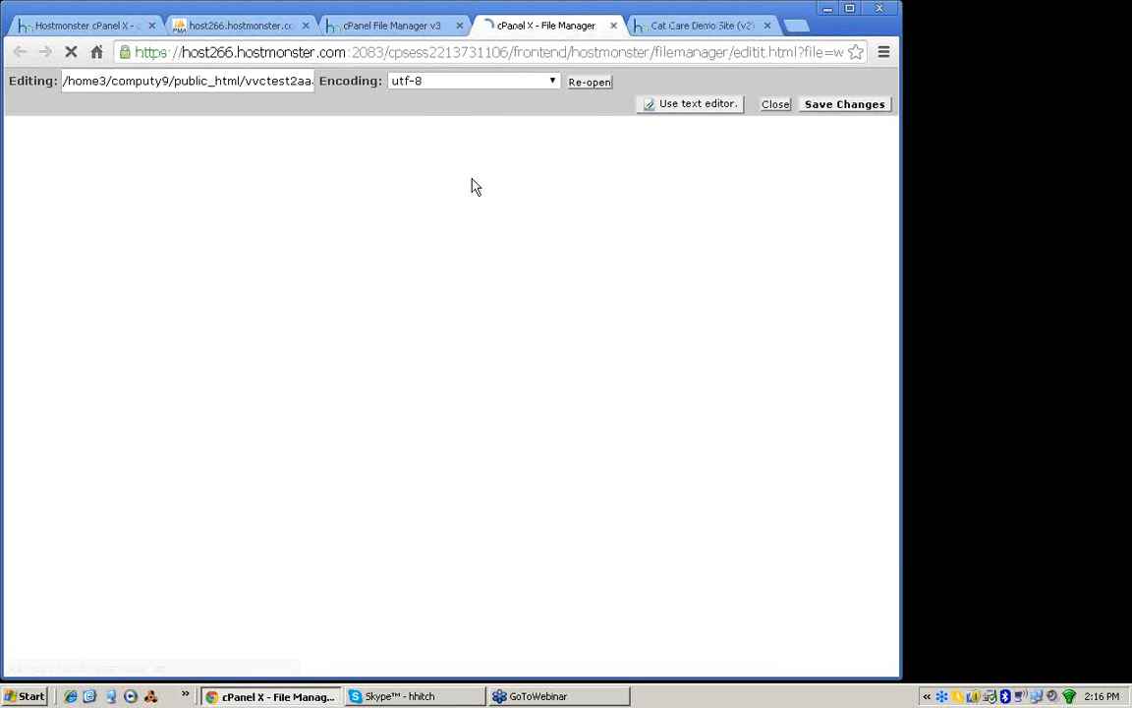
{"action": "left_click_drag", "start_coordinate": [889, 190], "coordinate": [886, 227]}
{"action": "scroll", "coordinate": [798, 217], "scroll_direction": "down", "scroll_amount": 5}
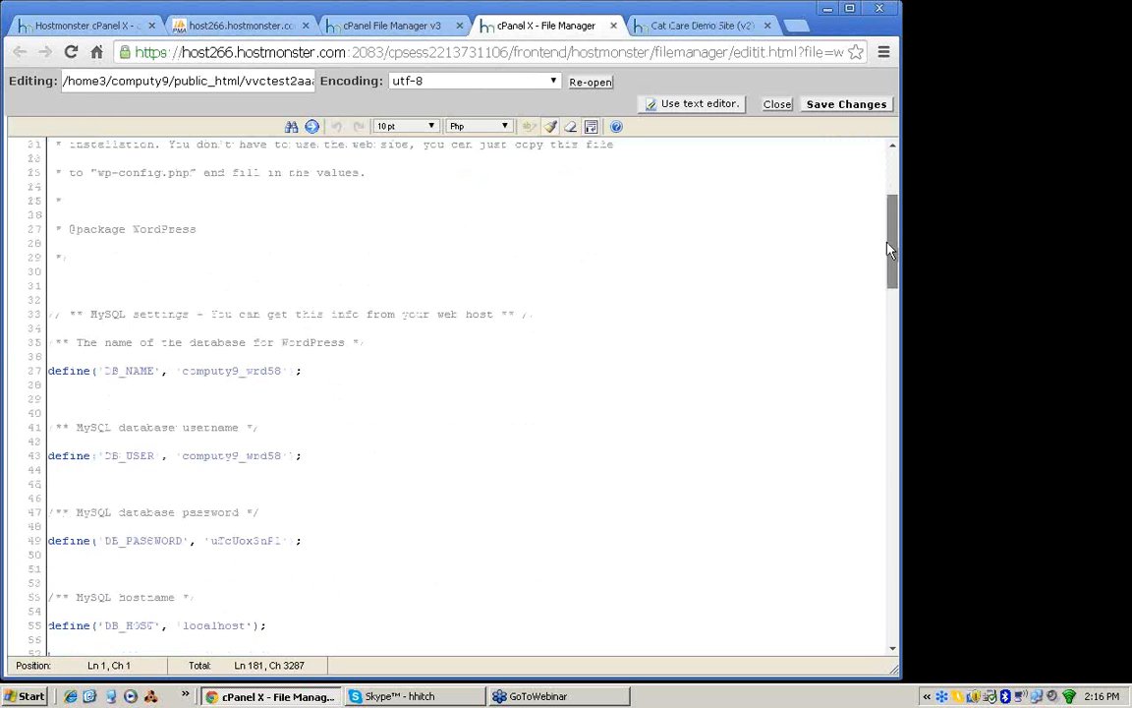
{"action": "left_click_drag", "start_coordinate": [244, 293], "coordinate": [279, 294]}
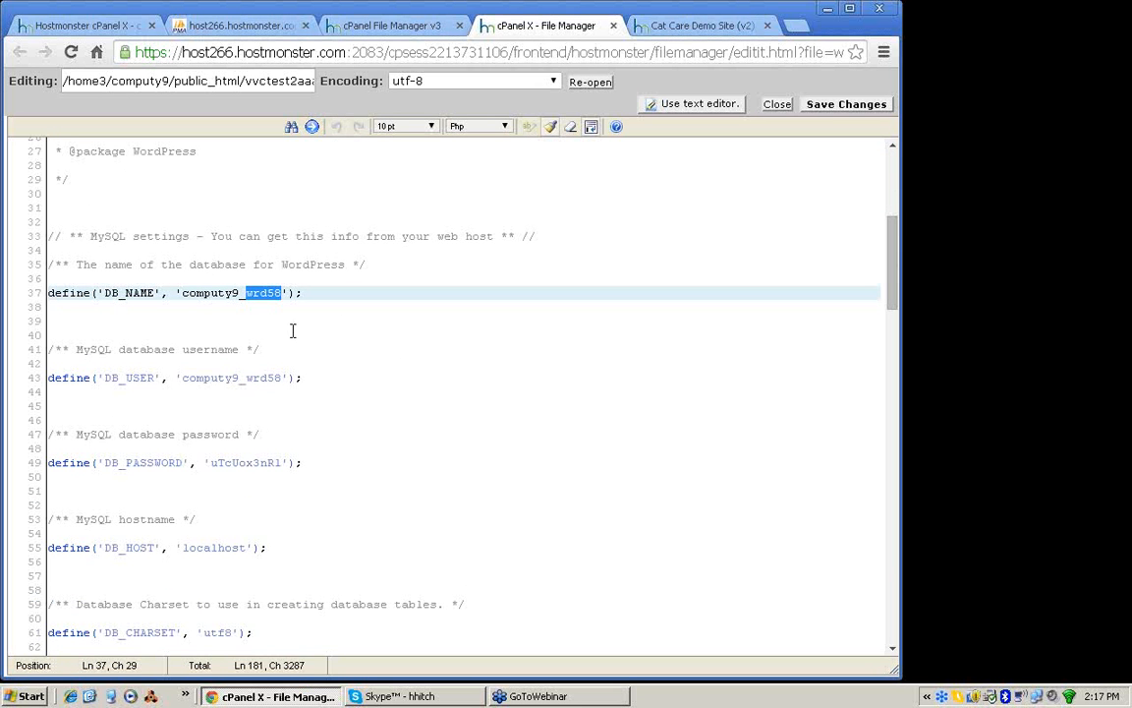
Step: Open the wp-admin page of vvctest2.aaa-1.com and log in with the prefilled credentials
{"action": "left_click", "coordinate": [684, 30]}
{"action": "type", "text": "/wp-a"}
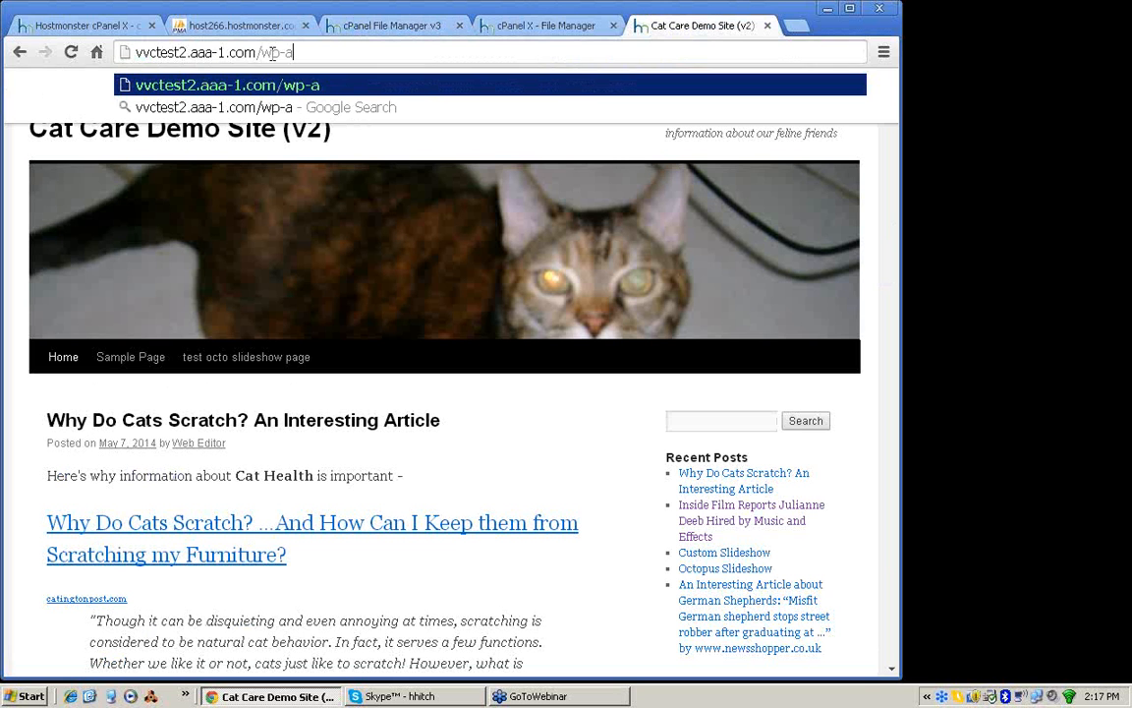
{"action": "type", "text": "dmin"}
{"action": "key", "text": "Return"}
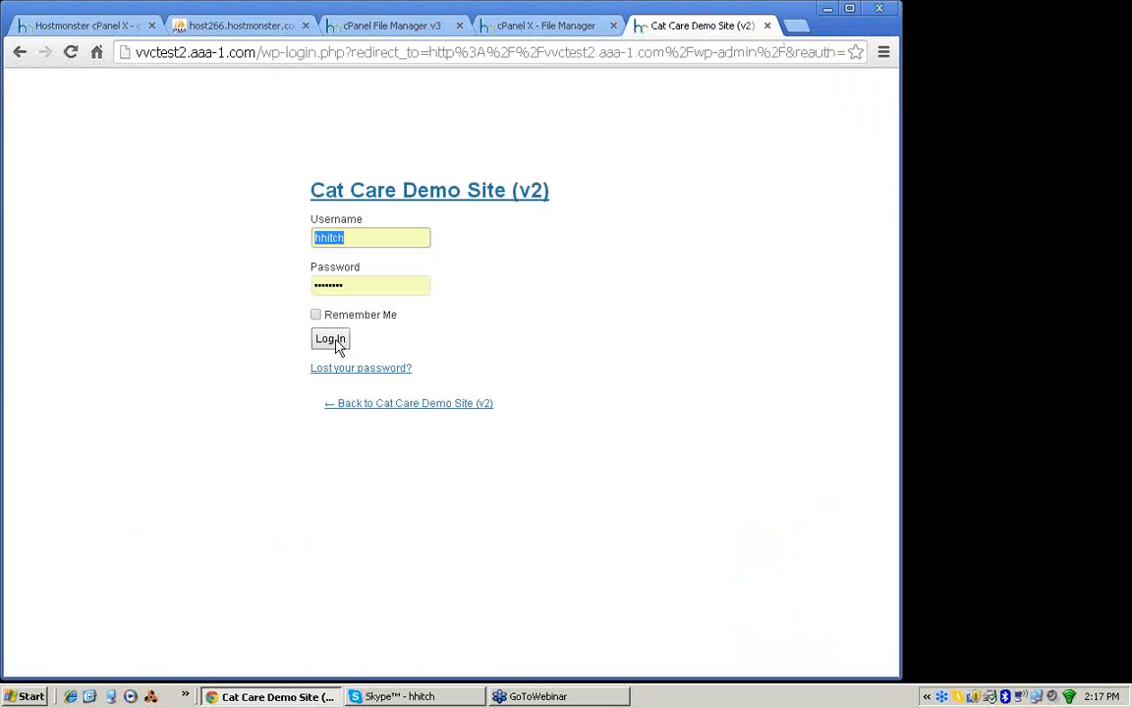
{"action": "left_click", "coordinate": [334, 342]}
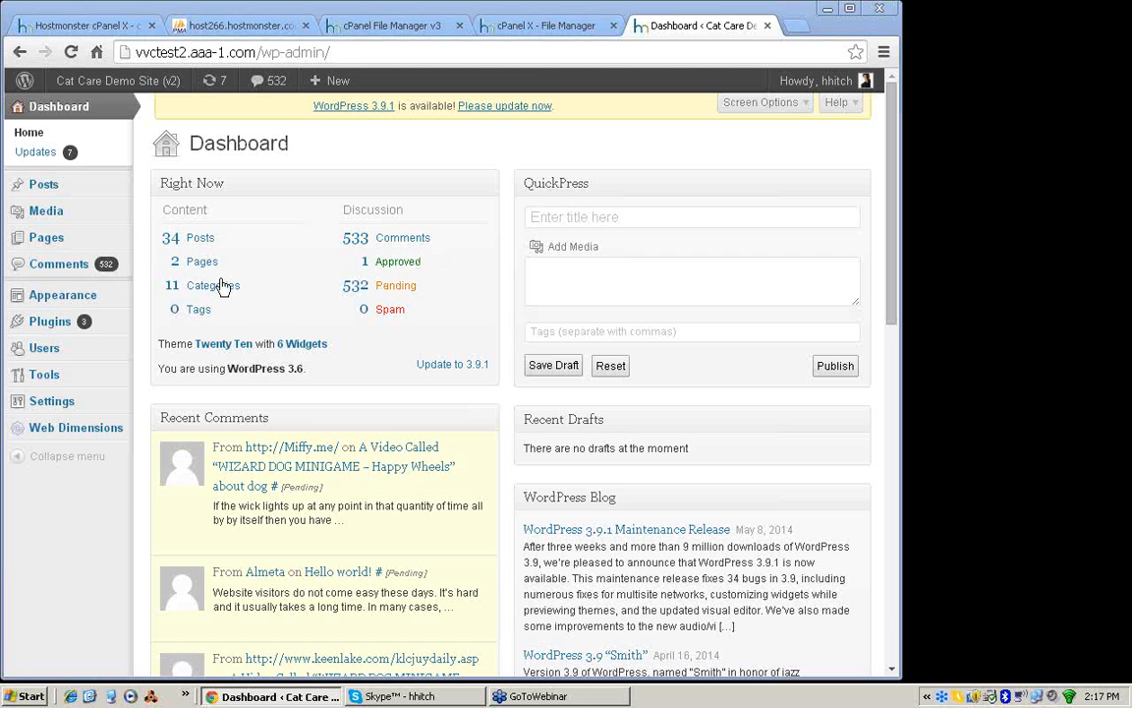
Step: Search the new plugins for "bulk comment remove" and install Bulk Comment Remove 1.0
{"action": "left_click", "coordinate": [49, 323]}
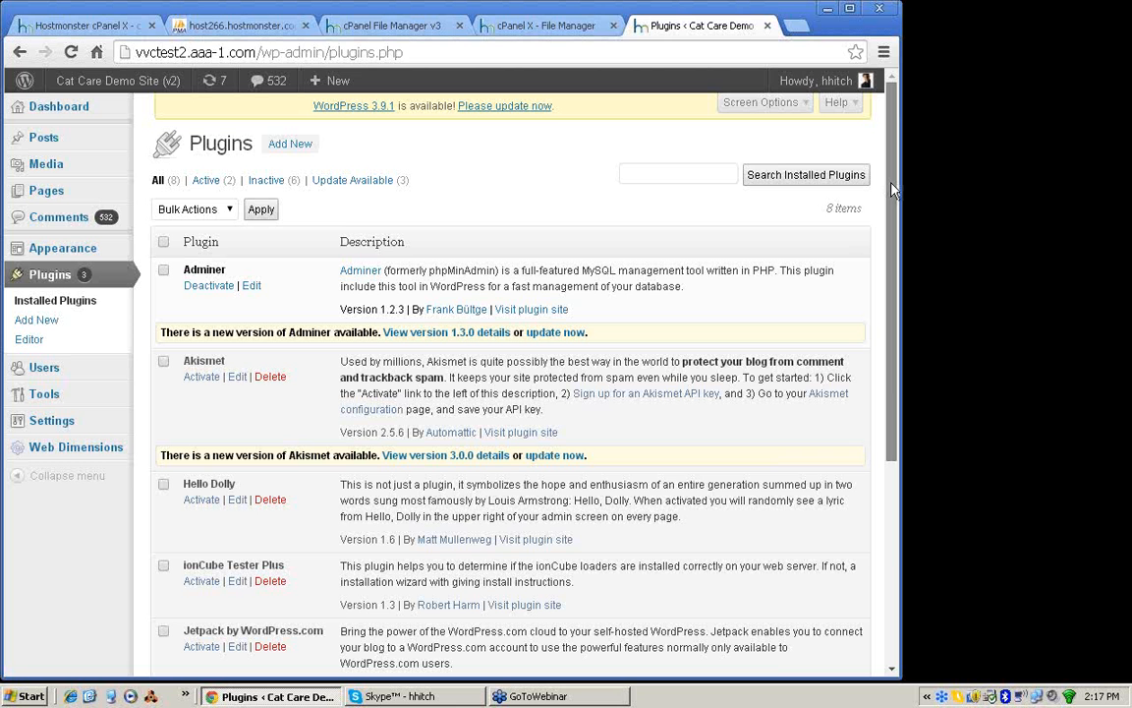
{"action": "mouse_move", "coordinate": [892, 184]}
{"action": "left_mouse_down"}
{"action": "mouse_move", "coordinate": [887, 327]}
{"action": "mouse_move", "coordinate": [891, 177]}
{"action": "left_mouse_up"}
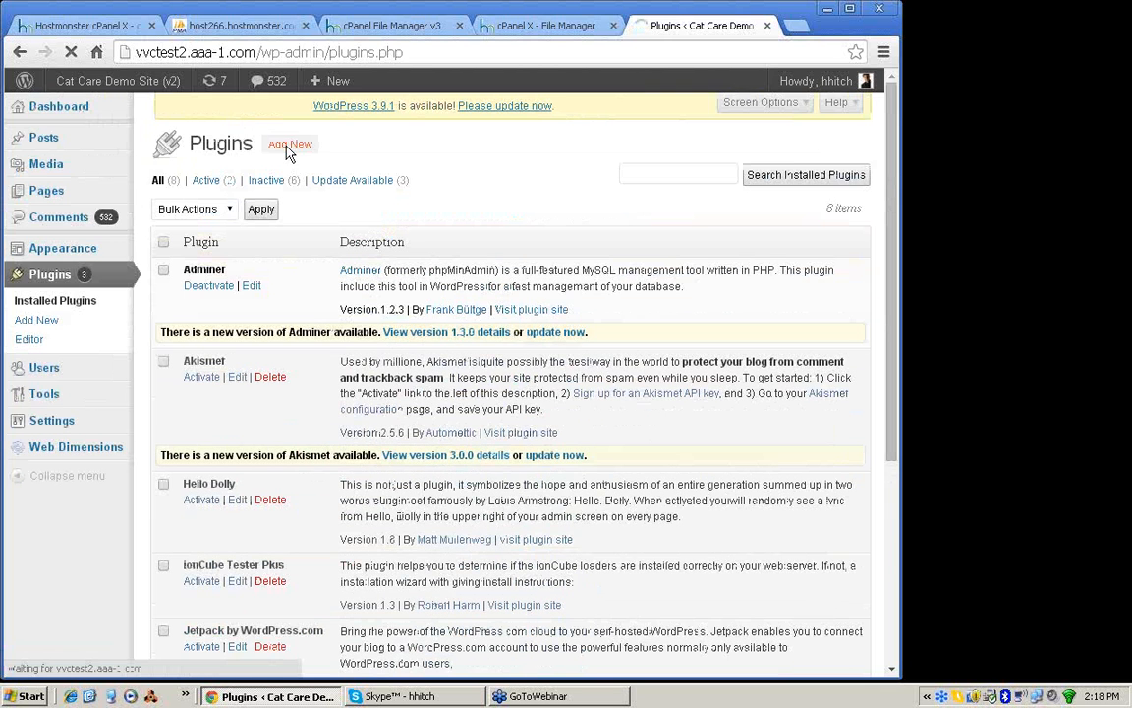
{"action": "left_click", "coordinate": [288, 153]}
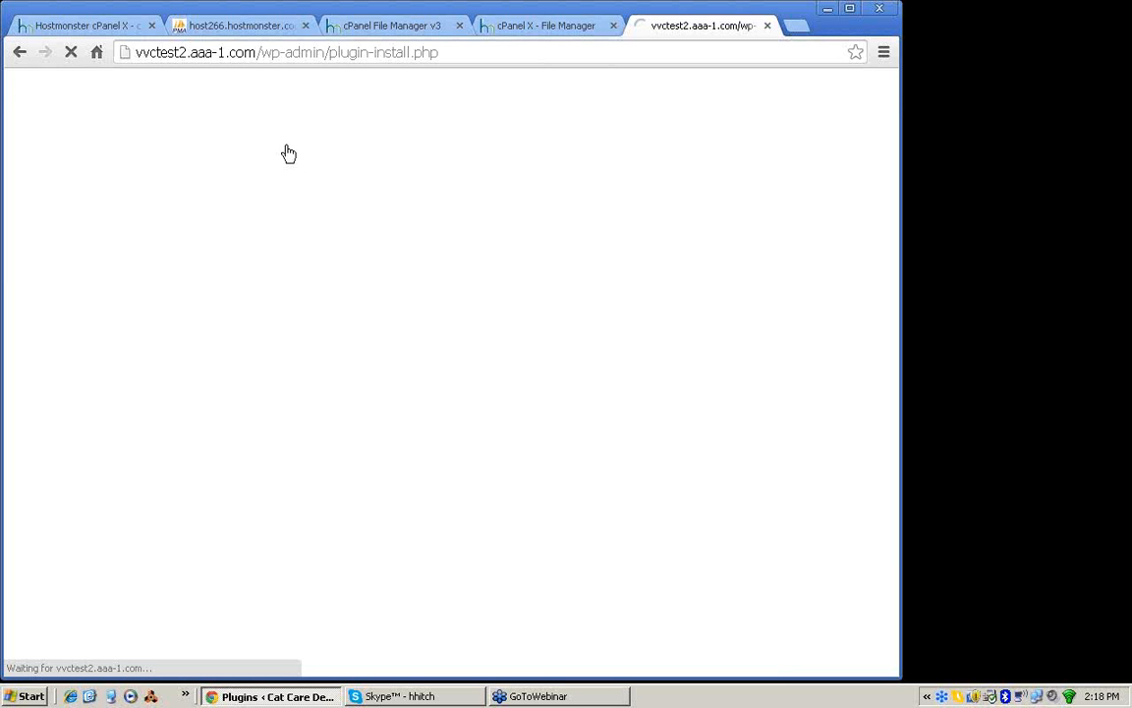
{"action": "type", "text": "bulk comment remove"}
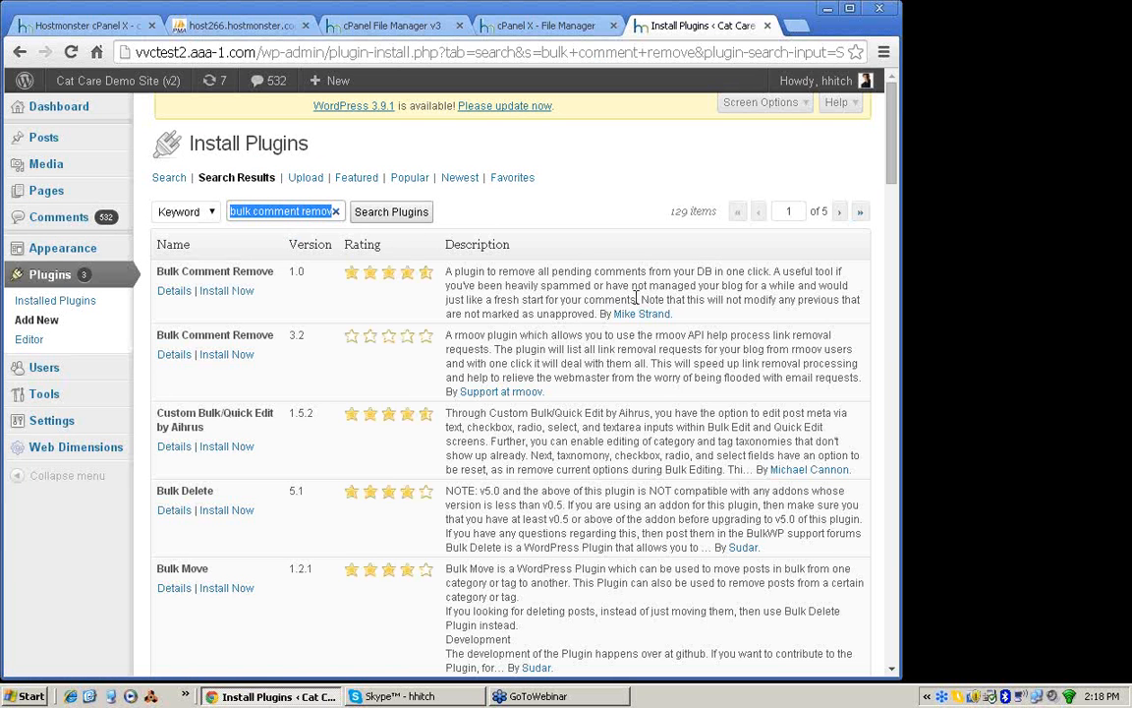
{"action": "left_click", "coordinate": [237, 293]}
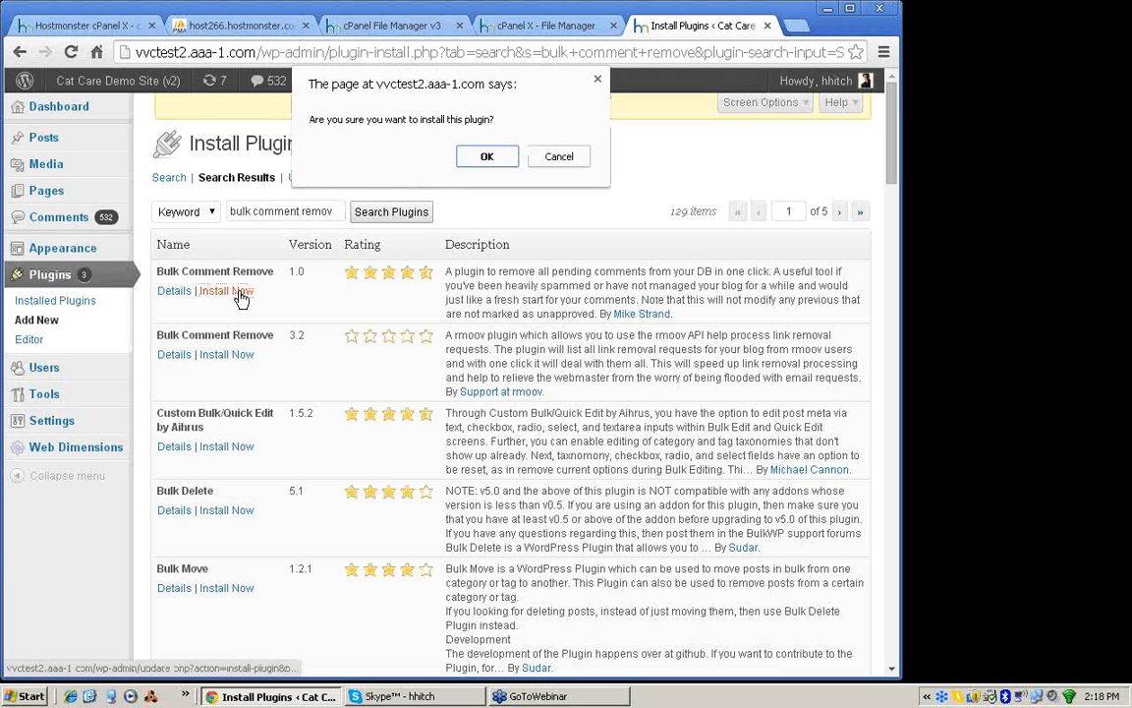
{"action": "left_click", "coordinate": [494, 157]}
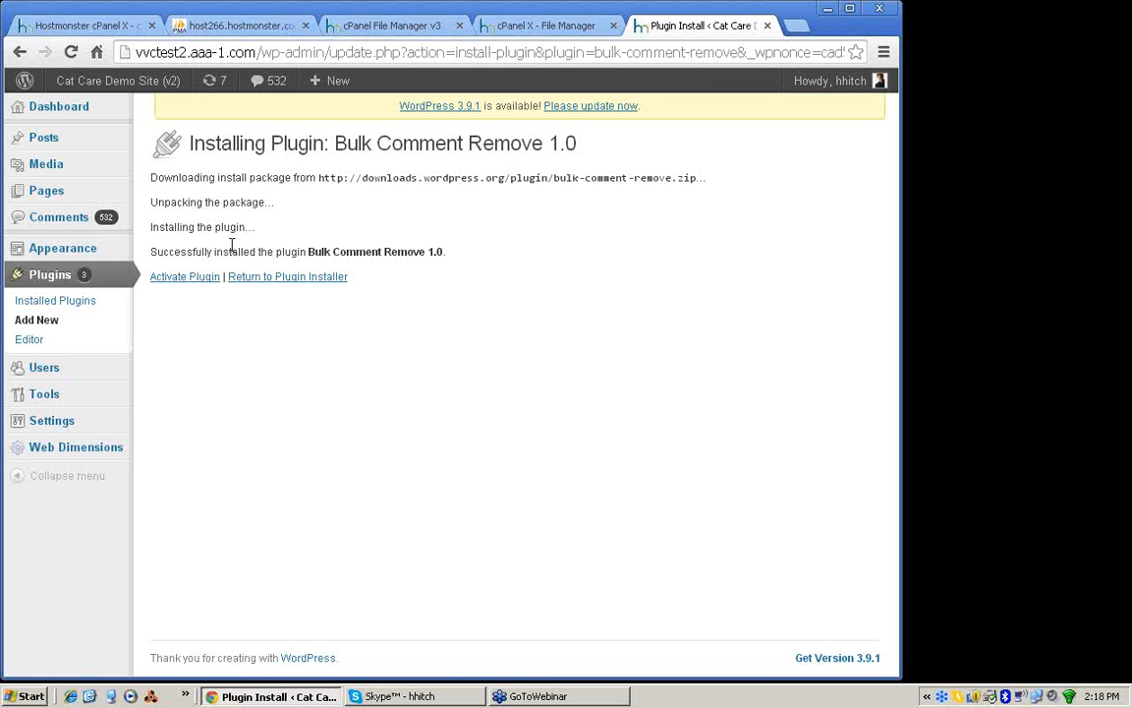
Step: Activate the Bulk Comment Remove plugin, use it to remove all pending comments, and return to the dashboard
{"action": "left_click", "coordinate": [197, 279]}
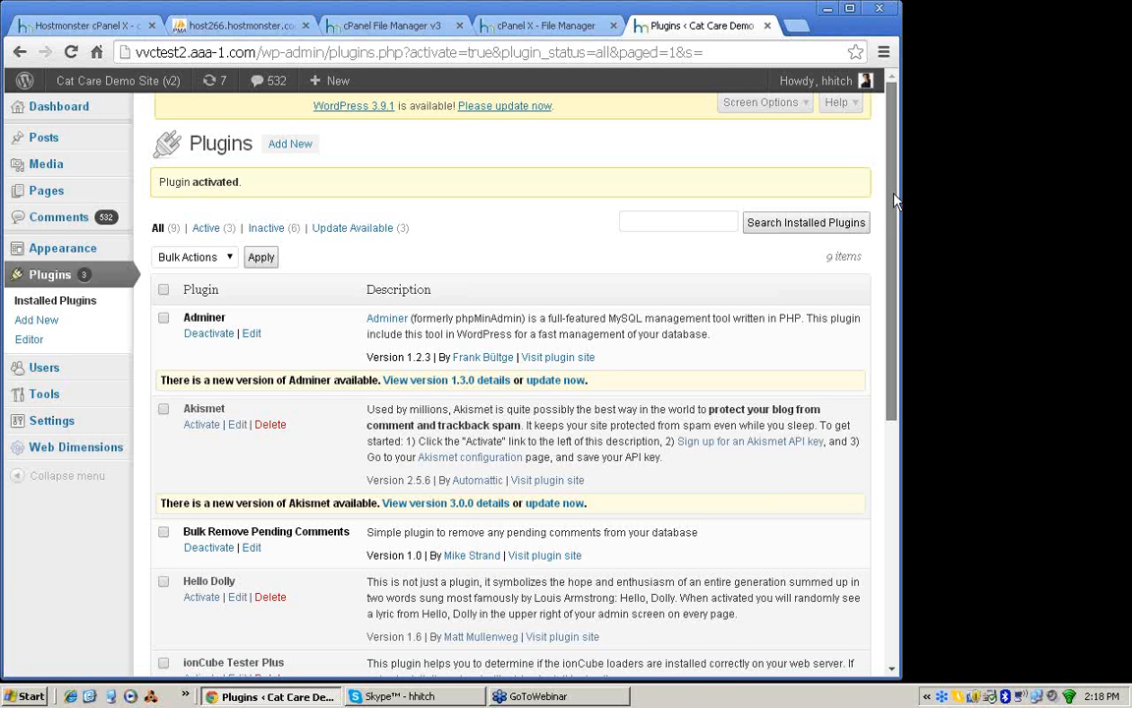
{"action": "mouse_move", "coordinate": [894, 201]}
{"action": "left_mouse_down"}
{"action": "mouse_move", "coordinate": [894, 265]}
{"action": "mouse_move", "coordinate": [894, 203]}
{"action": "left_mouse_up"}
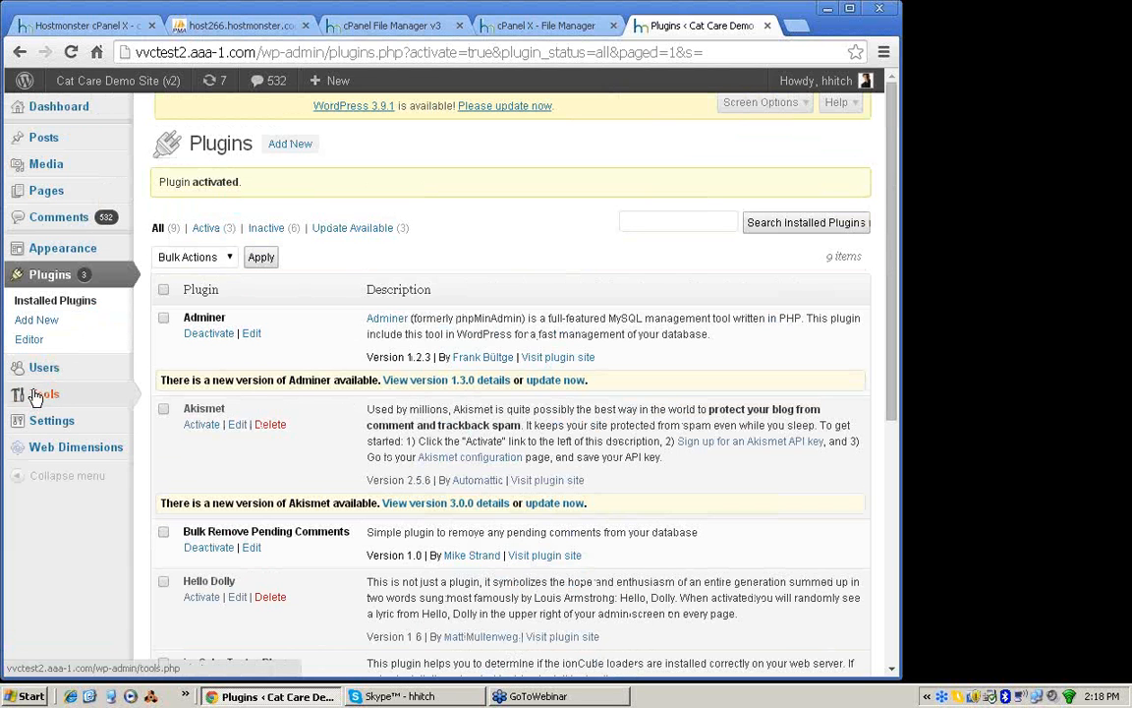
{"action": "left_click", "coordinate": [41, 398]}
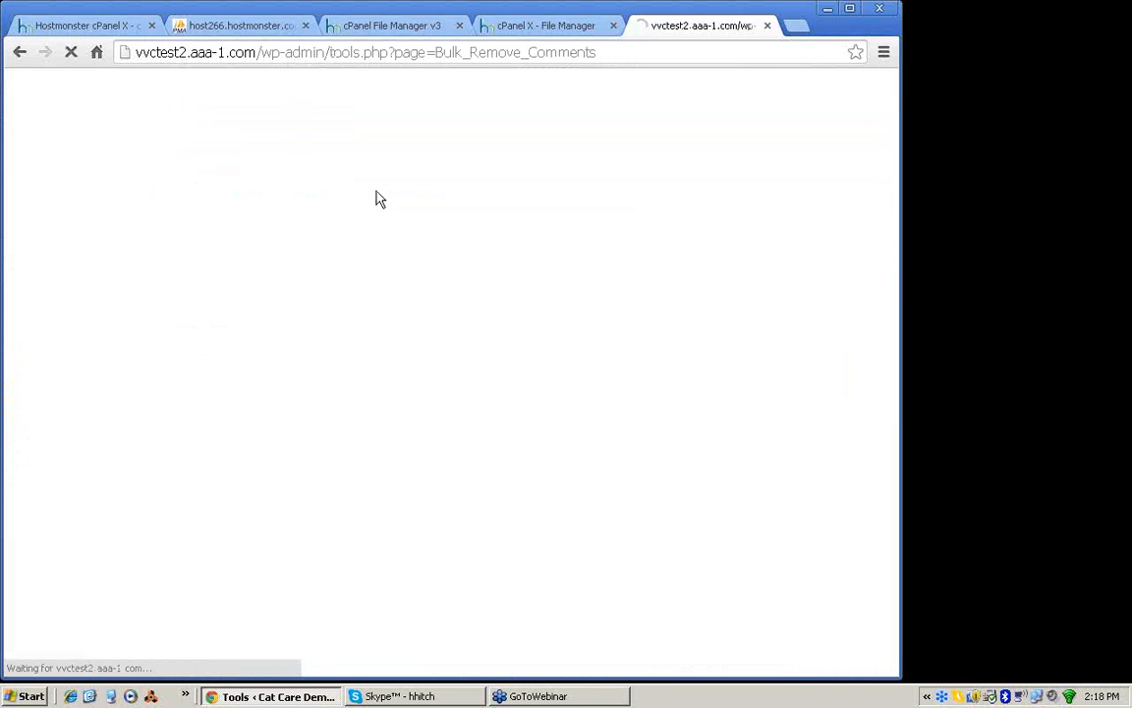
{"action": "left_click", "coordinate": [155, 202]}
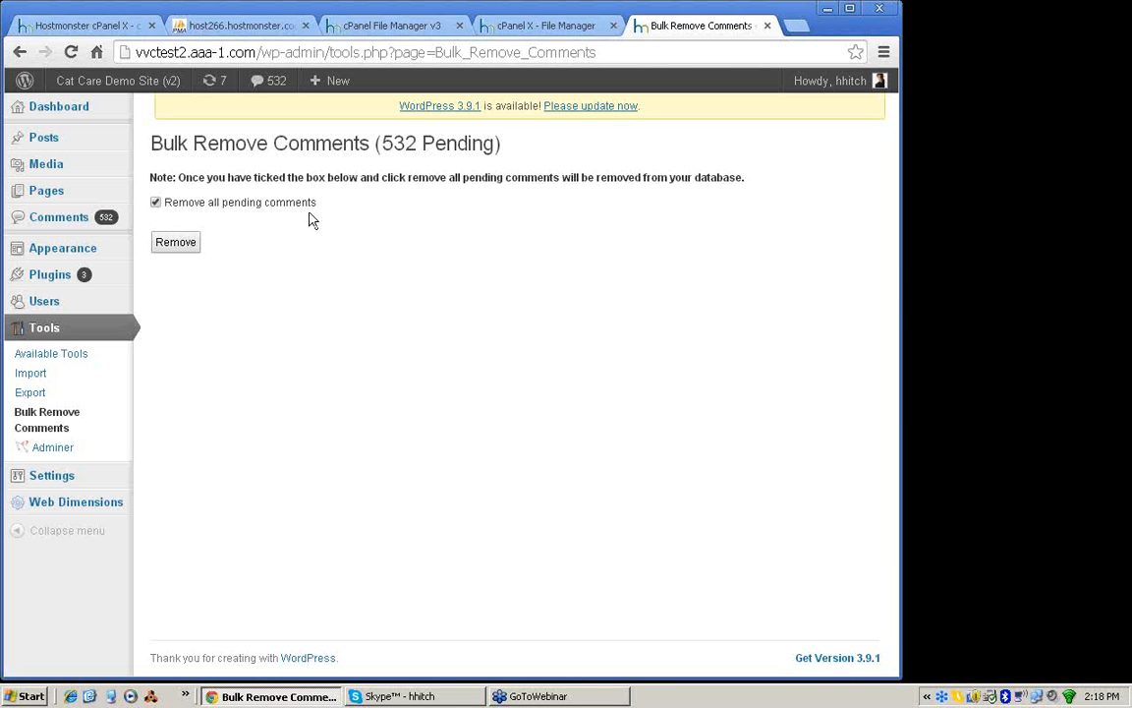
{"action": "left_click", "coordinate": [168, 246]}
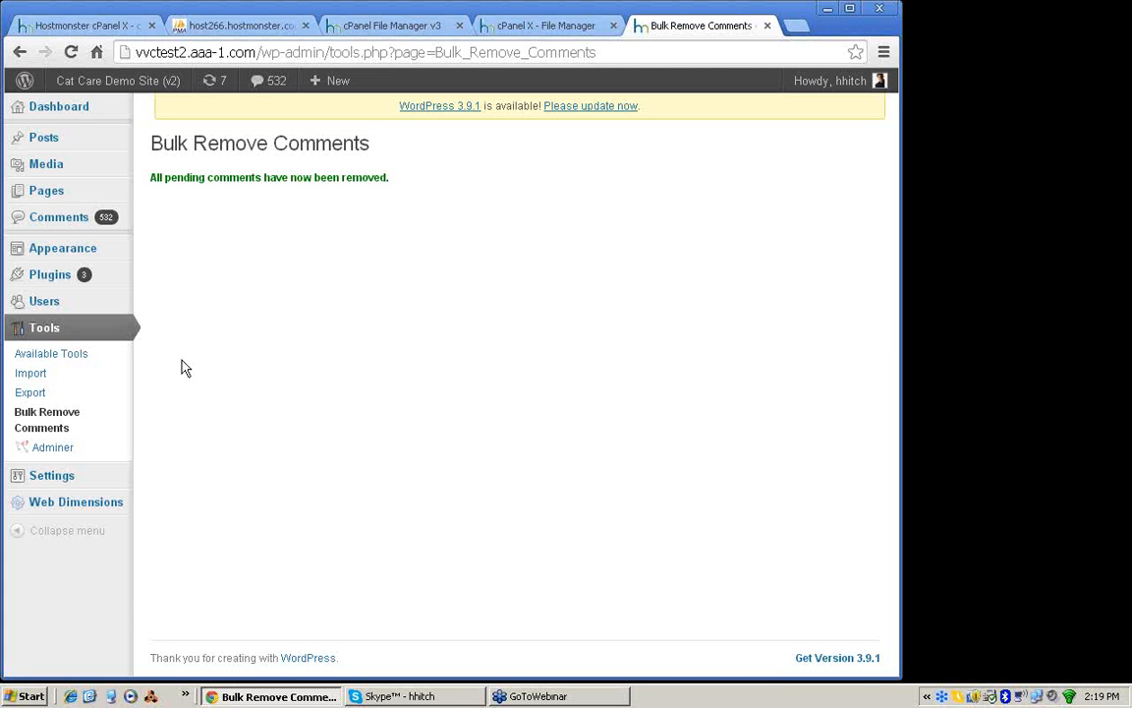
{"action": "left_click", "coordinate": [71, 110]}
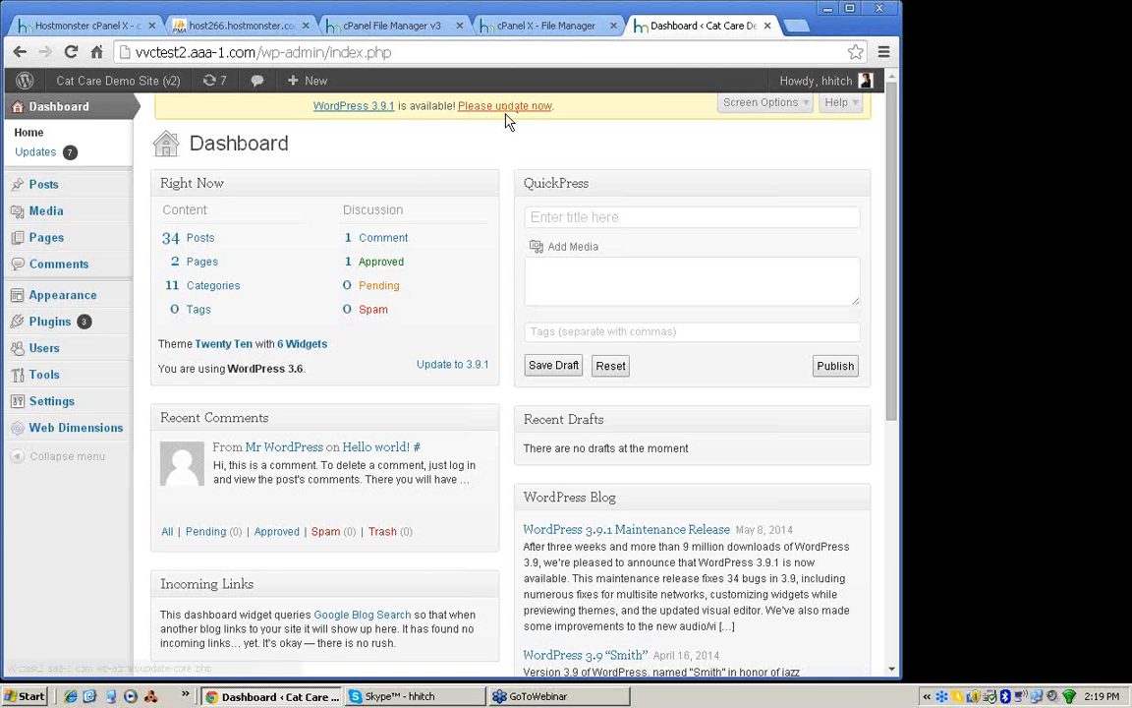
Step: Check the DB_NAME value in wp-config.php and open the matching _wrd58 database in phpMyAdmin
{"action": "left_click", "coordinate": [546, 29]}
{"action": "left_click_drag", "start_coordinate": [245, 293], "coordinate": [284, 292]}
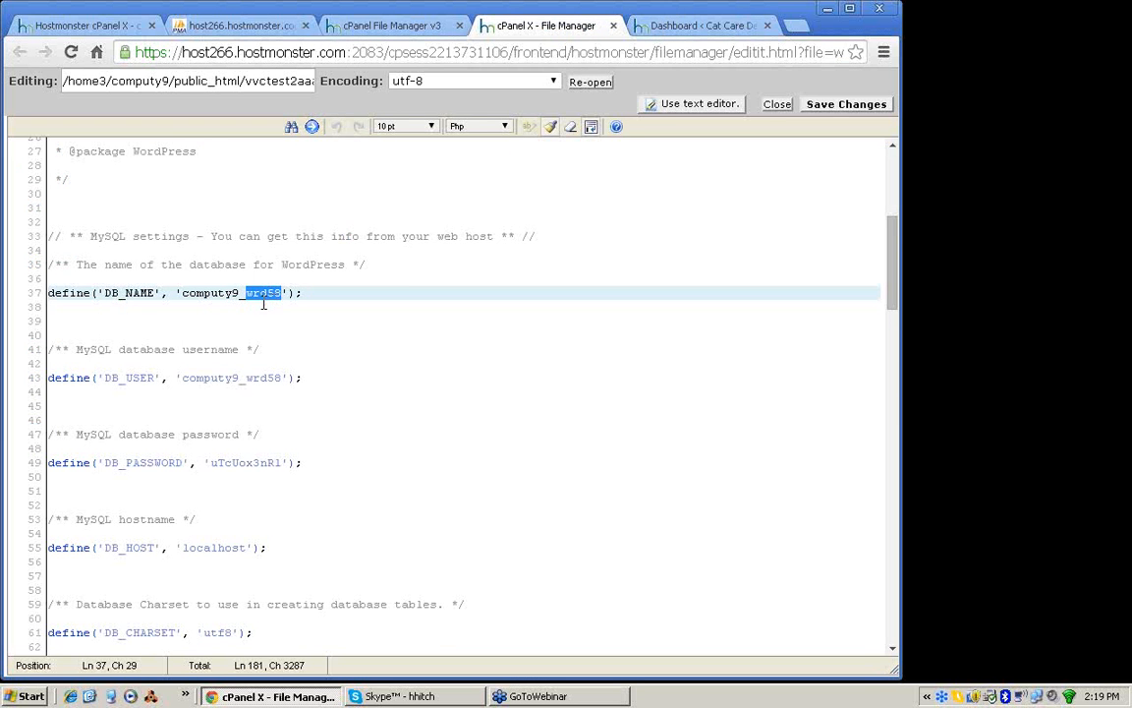
{"action": "left_click", "coordinate": [246, 35]}
{"action": "scroll", "coordinate": [256, 401], "scroll_direction": "down", "scroll_amount": 1}
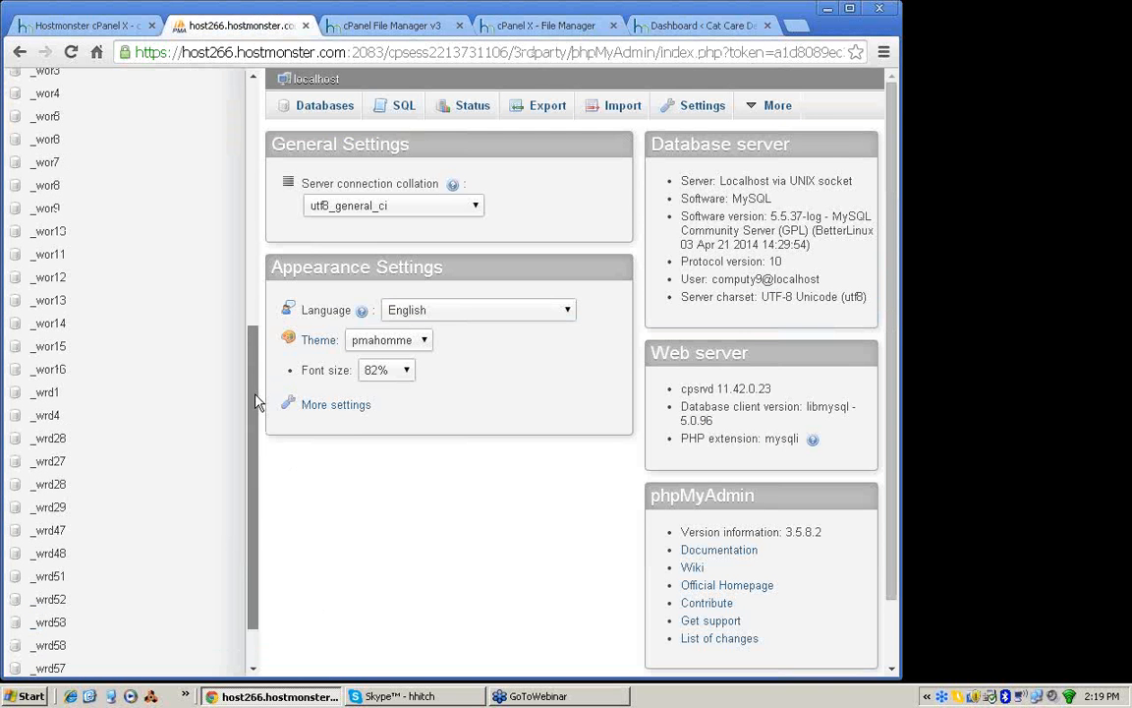
{"action": "left_click_drag", "start_coordinate": [256, 401], "coordinate": [63, 379]}
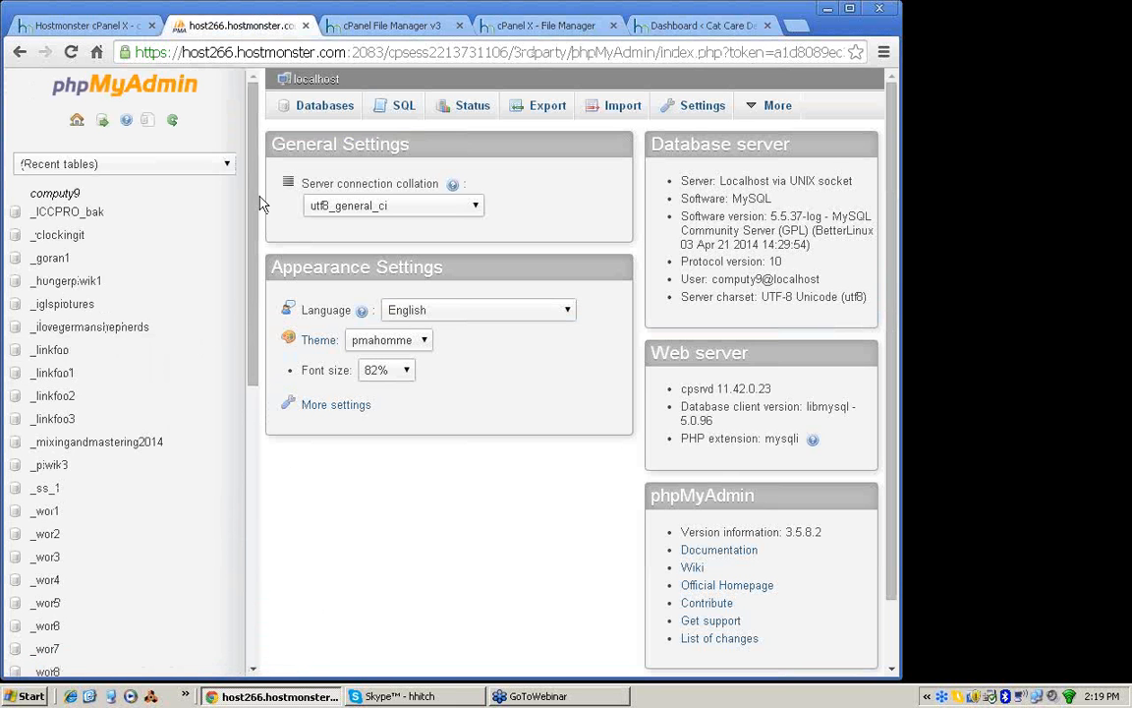
{"action": "left_click_drag", "start_coordinate": [253, 204], "coordinate": [245, 499]}
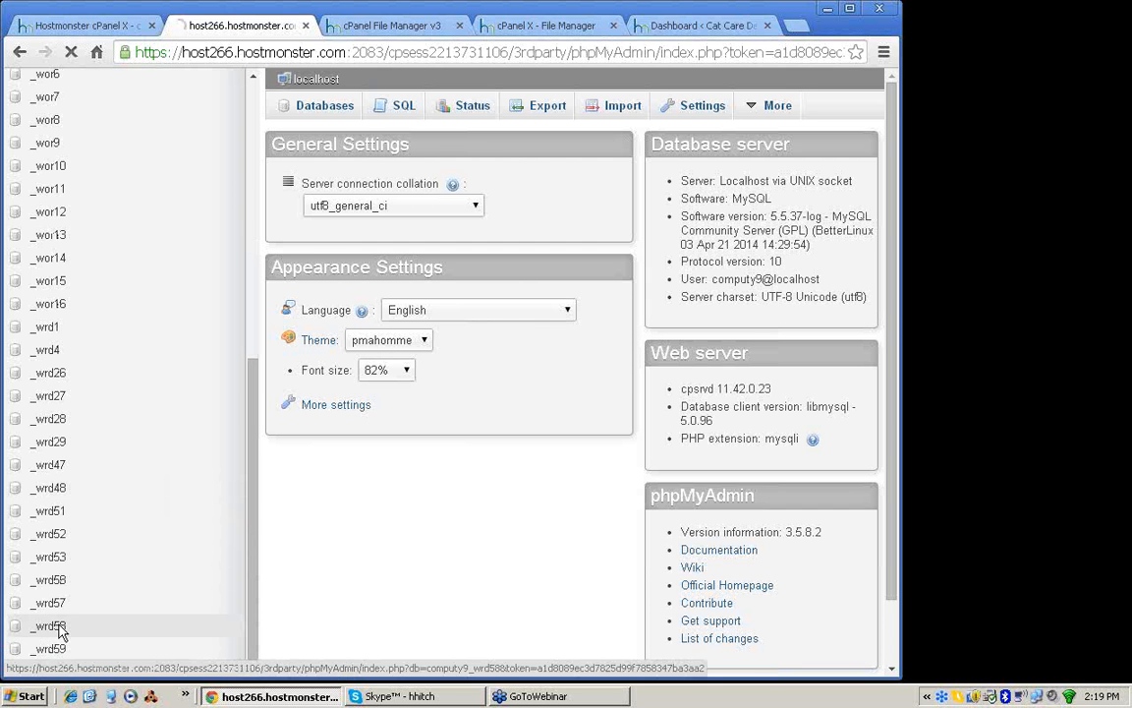
{"action": "left_click", "coordinate": [59, 627]}
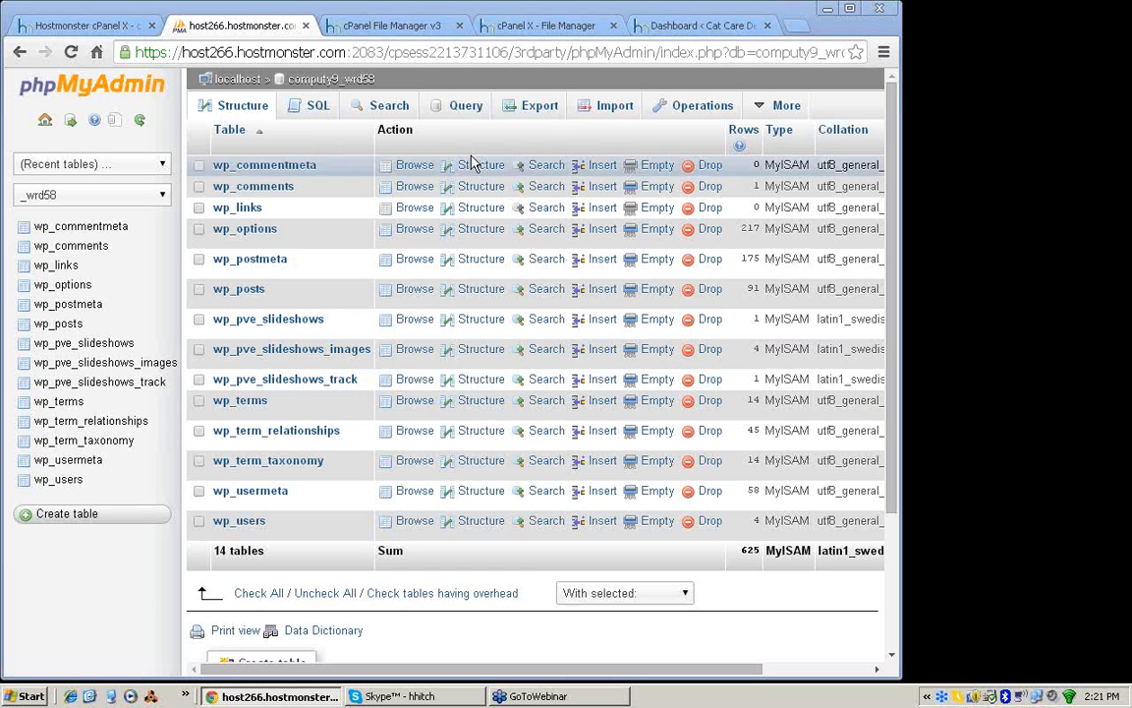
Step: Export the computy9_wrd58 database with the Quick method in SQL format
{"action": "left_click", "coordinate": [539, 108]}
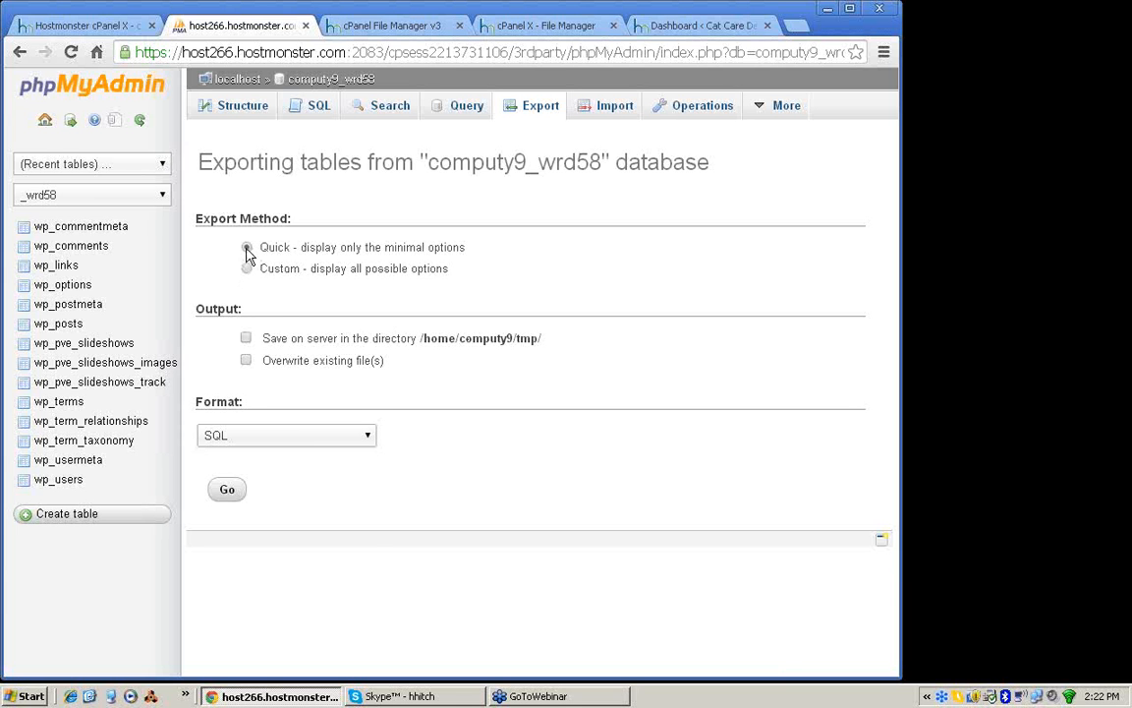
{"action": "left_click", "coordinate": [369, 440]}
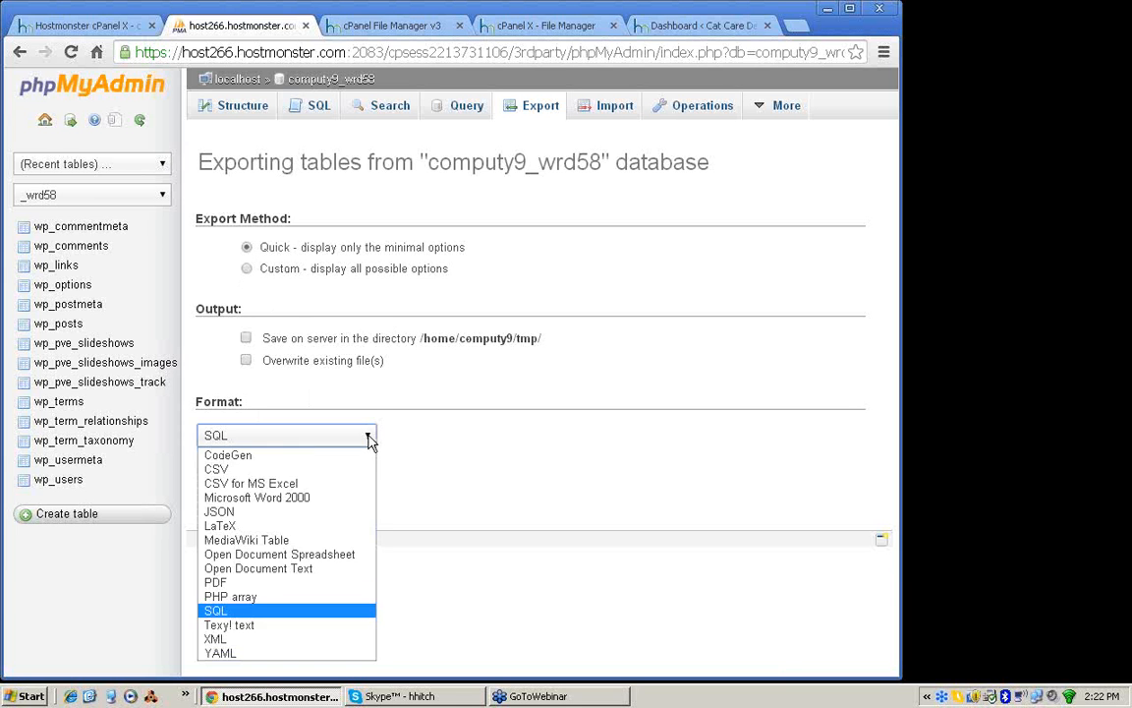
{"action": "left_click", "coordinate": [368, 437]}
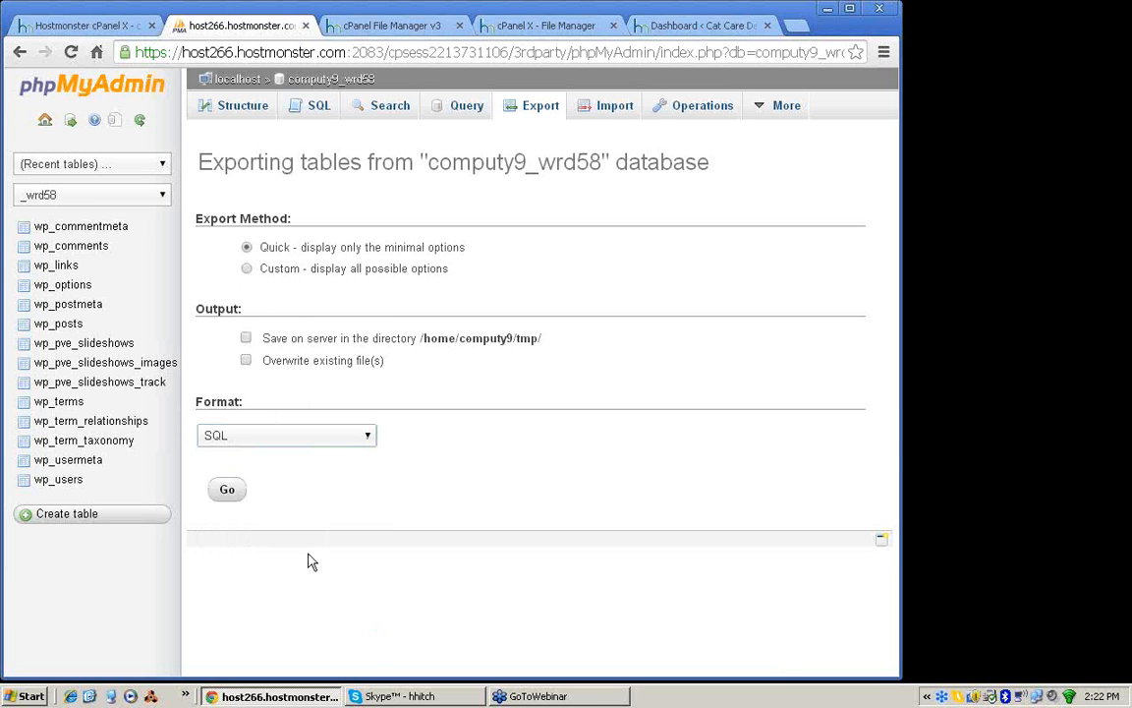
{"action": "left_click", "coordinate": [227, 492]}
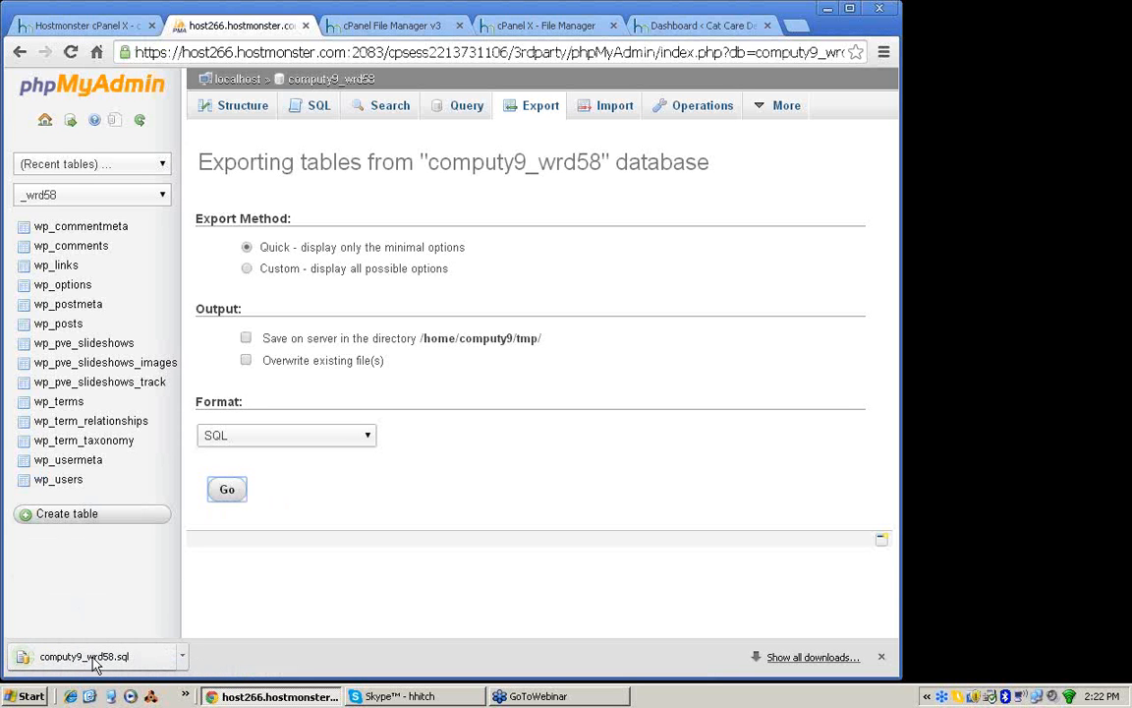
Step: Show the downloaded computy9_wrd58.sql in its folder and open it in a maximized EditPlus window
{"action": "left_click", "coordinate": [182, 656]}
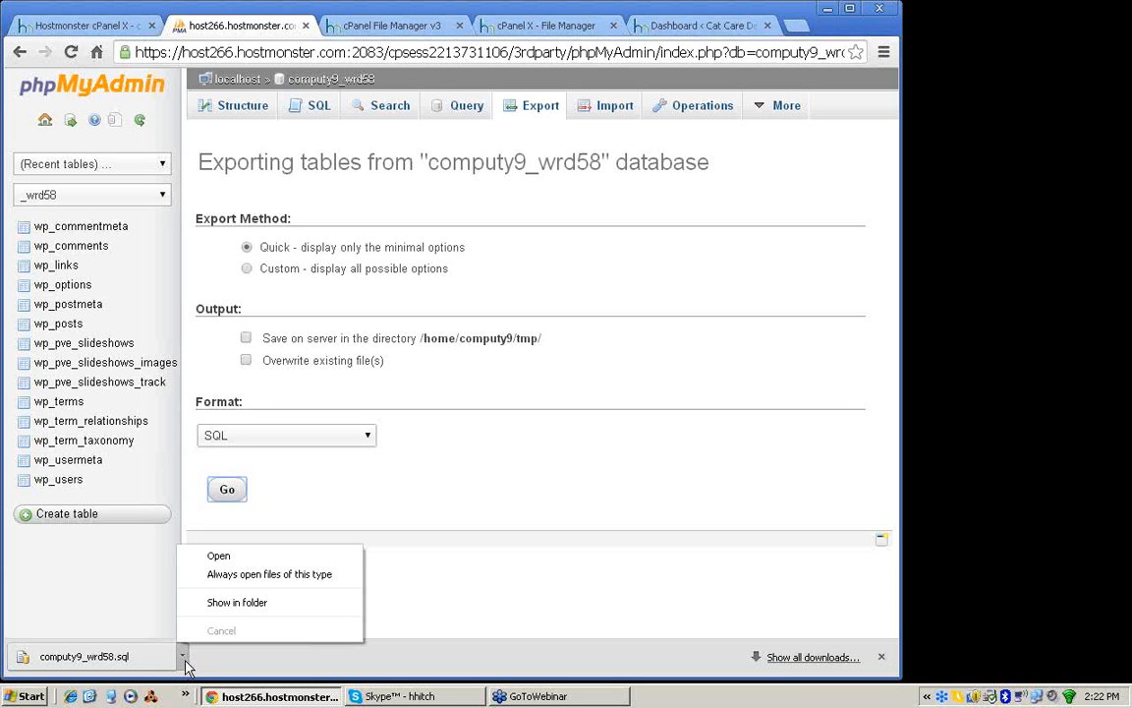
{"action": "left_click", "coordinate": [216, 609]}
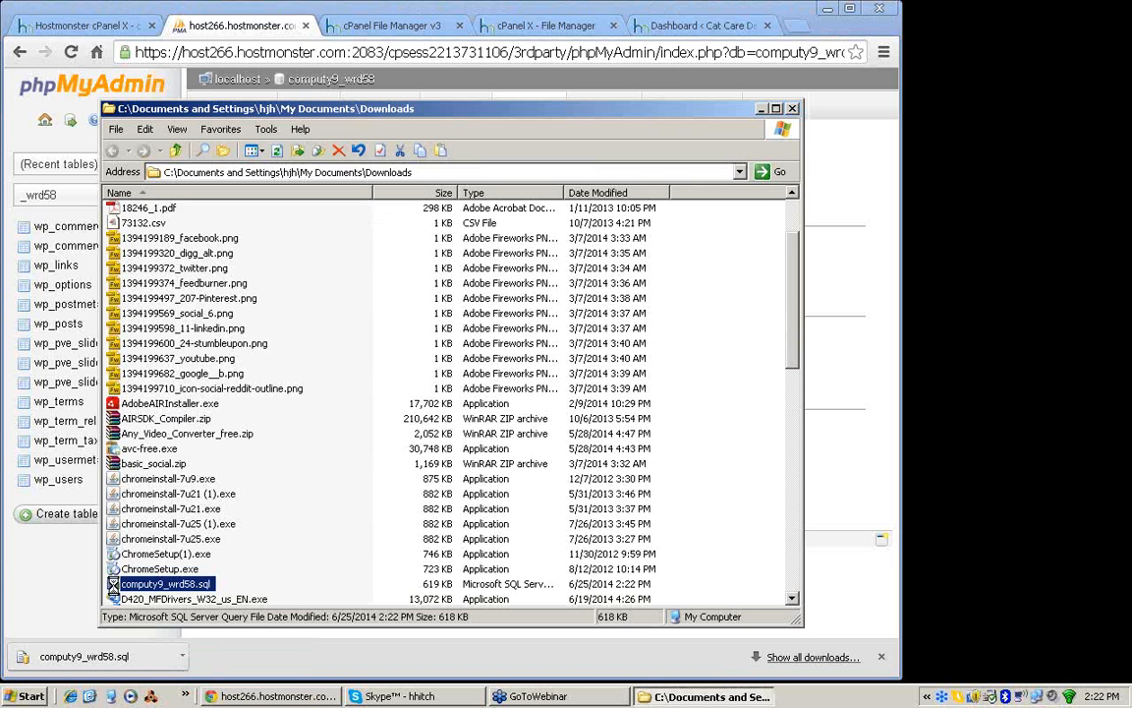
{"action": "right_click", "coordinate": [114, 586]}
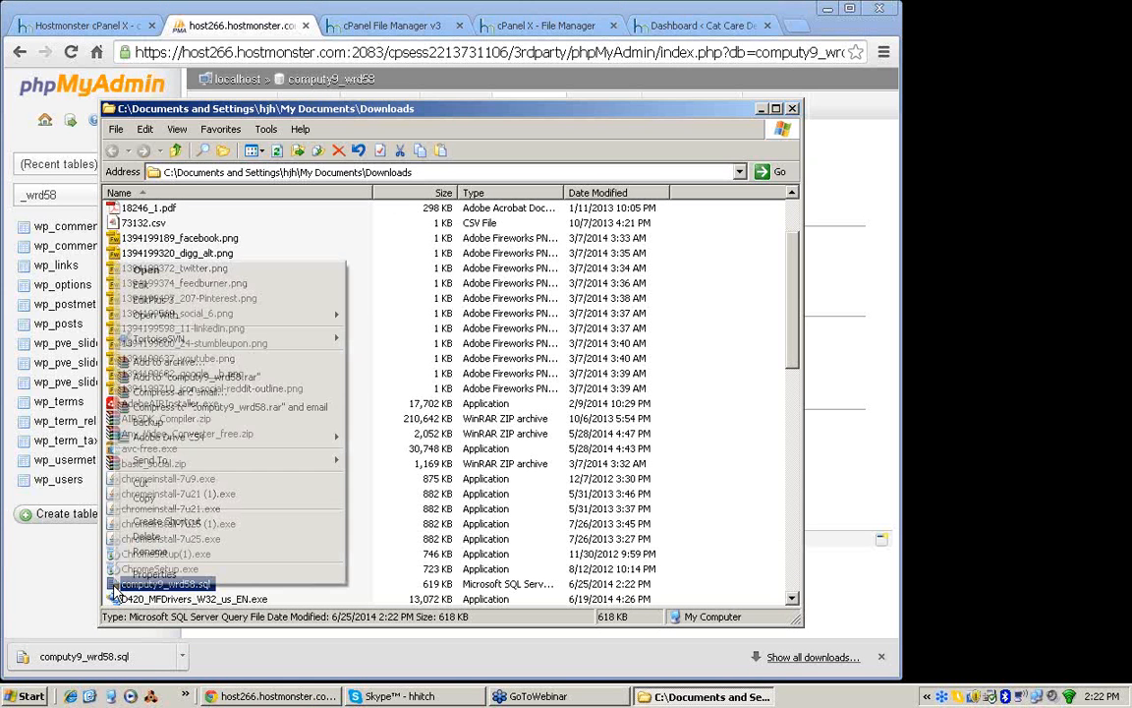
{"action": "left_click", "coordinate": [147, 300]}
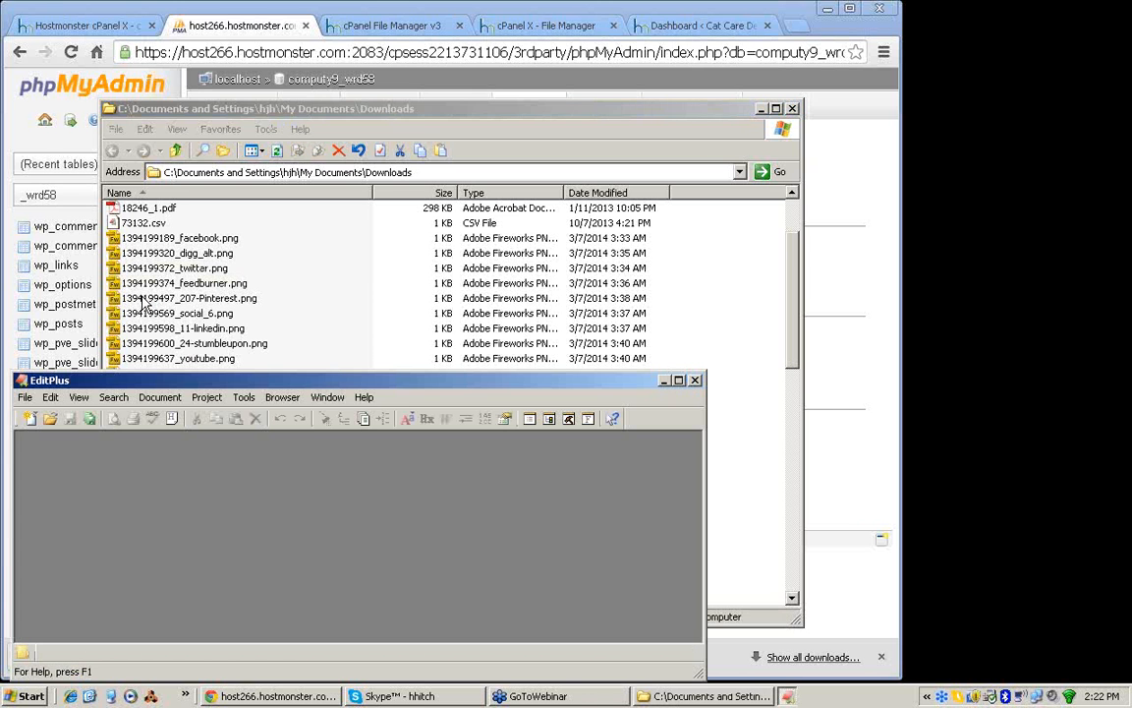
{"action": "left_click", "coordinate": [678, 381]}
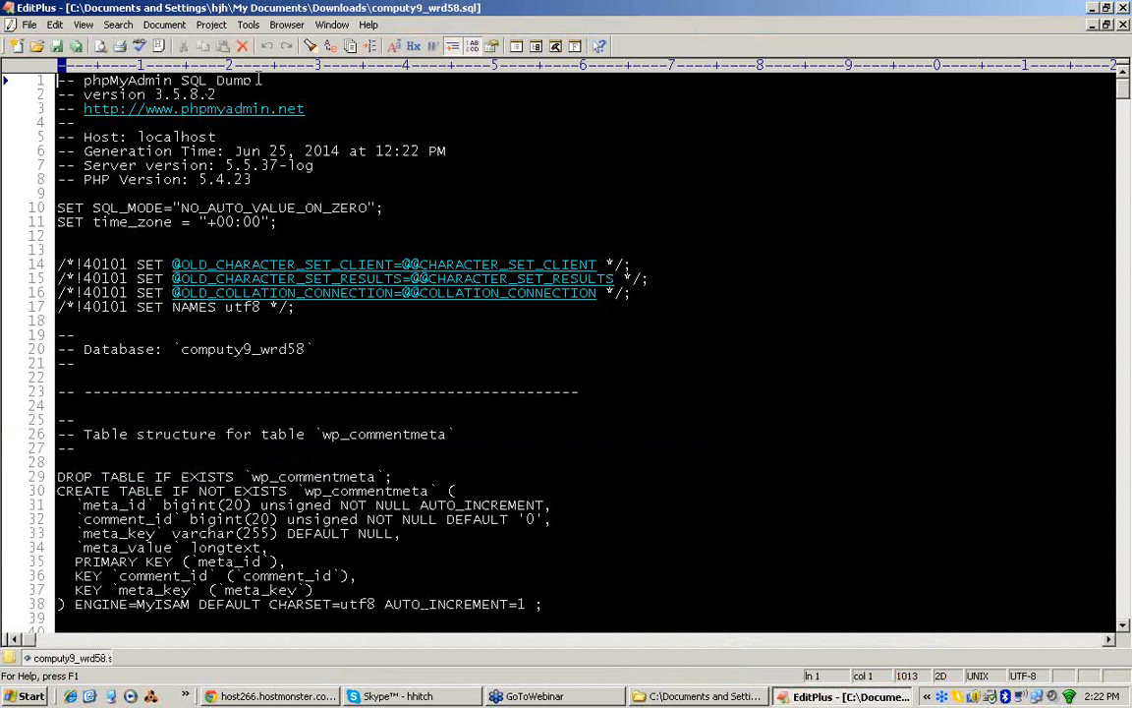
Step: Examine the dump's header comment and the database name given in it
{"action": "left_click_drag", "start_coordinate": [260, 80], "coordinate": [79, 82]}
{"action": "left_click", "coordinate": [343, 421]}
{"action": "left_click_drag", "start_coordinate": [181, 349], "coordinate": [305, 349]}
{"action": "left_click", "coordinate": [594, 365]}
Step: Read through the table structures and dumped data of the SQL file down to its end
{"action": "key", "text": "Down"}
{"action": "key", "text": "Down"}
{"action": "key", "text": "Down"}
{"action": "key", "text": "Down"}
{"action": "key", "text": "Down"}
{"action": "key", "text": "Down"}
{"action": "key", "text": "Down"}
{"action": "key", "text": "Down"}
{"action": "key", "text": "Down"}
{"action": "key", "text": "Down"}
{"action": "key", "text": "Down"}
{"action": "key", "text": "Down"}
{"action": "key", "text": "Down"}
{"action": "key", "text": "Down"}
{"action": "key", "text": "Down"}
{"action": "key", "text": "Down"}
{"action": "key", "text": "Down"}
{"action": "key", "text": "Down"}
{"action": "key", "text": "Down"}
{"action": "key", "text": "Down"}
{"action": "key", "text": "Down"}
{"action": "key", "text": "Down"}
{"action": "key", "text": "Down"}
{"action": "key", "text": "Down"}
{"action": "key", "text": "Down"}
{"action": "key", "text": "Down"}
{"action": "key", "text": "Down"}
{"action": "key", "text": "Down"}
{"action": "key", "text": "Down"}
{"action": "key", "text": "Down"}
{"action": "key", "text": "Down"}
{"action": "key", "text": "Down"}
{"action": "key", "text": "Down"}
{"action": "key", "text": "Down"}
{"action": "key", "text": "Down"}
{"action": "key", "text": "Down"}
{"action": "key", "text": "Down"}
{"action": "key", "text": "Down"}
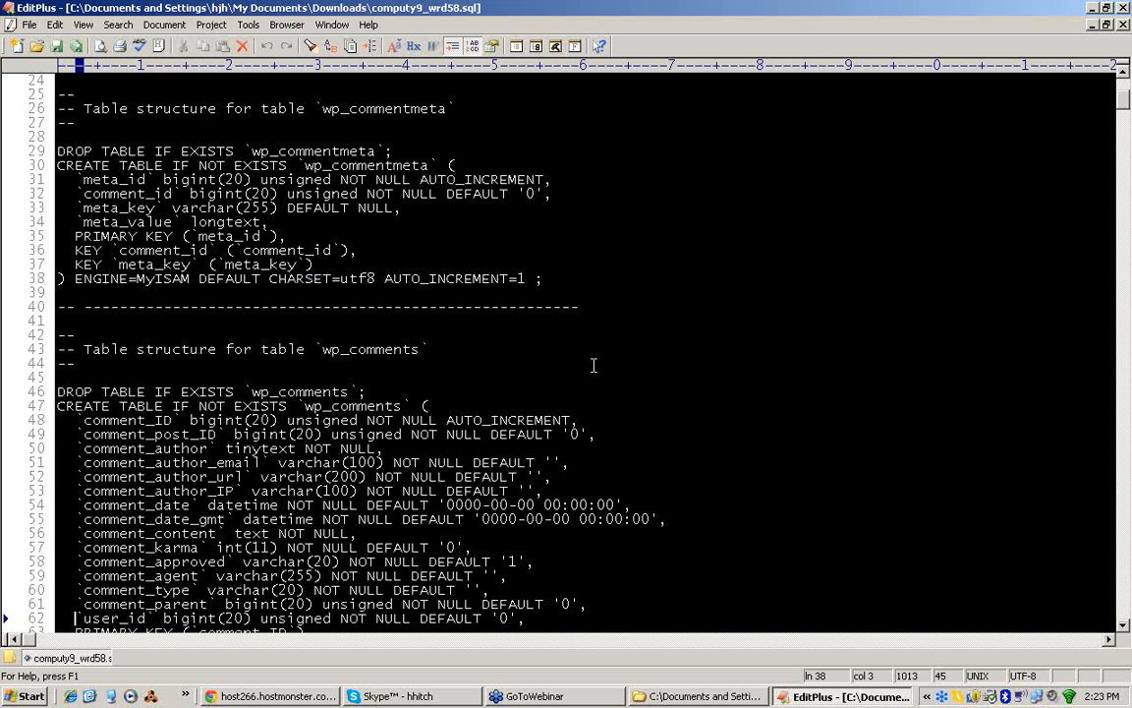
{"action": "key", "text": "Down"}
{"action": "key", "text": "Down"}
{"action": "key", "text": "Down"}
{"action": "key", "text": "Down"}
{"action": "key", "text": "Down"}
{"action": "key", "text": "Down"}
{"action": "key", "text": "Down"}
{"action": "key", "text": "Down"}
{"action": "key", "text": "Down"}
{"action": "key", "text": "Down"}
{"action": "key", "text": "Down"}
{"action": "key", "text": "Down"}
{"action": "key", "text": "Down"}
{"action": "key", "text": "Down"}
{"action": "key", "text": "Down"}
{"action": "key", "text": "Down"}
{"action": "key", "text": "Down"}
{"action": "key", "text": "Down"}
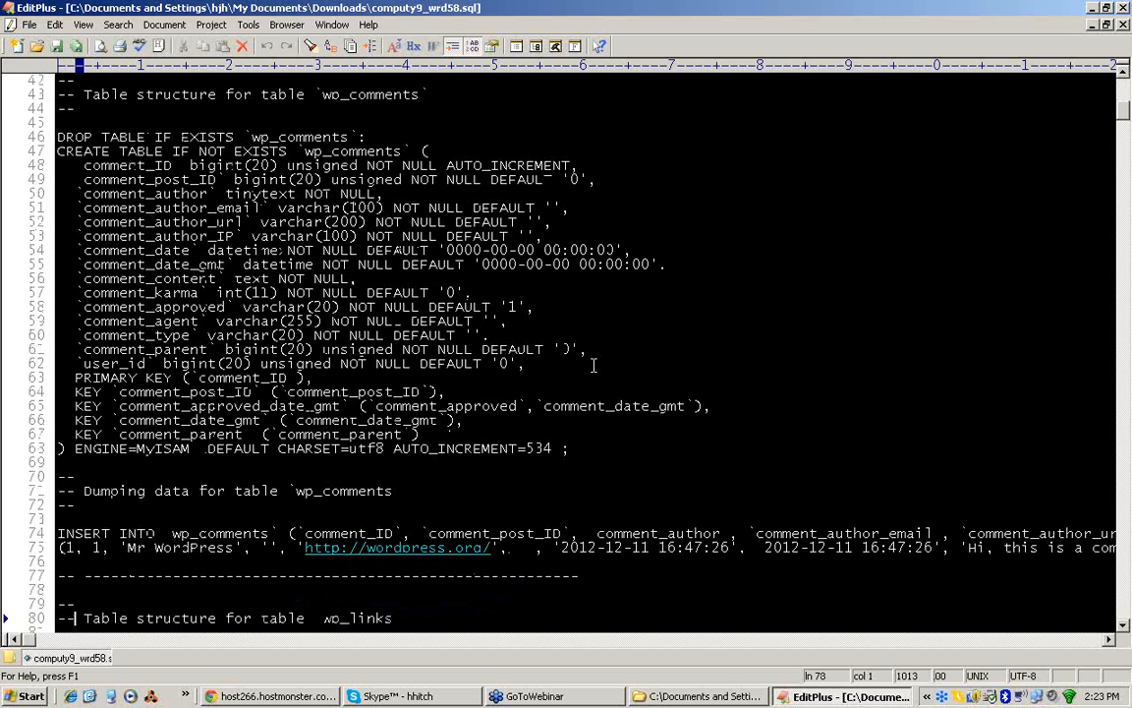
{"action": "key", "text": "Down"}
{"action": "key", "text": "Down"}
{"action": "key", "text": "Down"}
{"action": "key", "text": "Down"}
{"action": "key", "text": "Down"}
{"action": "key", "text": "Down"}
{"action": "key", "text": "Down"}
{"action": "key", "text": "Down"}
{"action": "key", "text": "Down"}
{"action": "key", "text": "Down"}
{"action": "key", "text": "Down"}
{"action": "key", "text": "Down"}
{"action": "key", "text": "Down"}
{"action": "key", "text": "Down"}
{"action": "key", "text": "Down"}
{"action": "key", "text": "Down"}
{"action": "key", "text": "Down"}
{"action": "key", "text": "Down"}
{"action": "key", "text": "Down"}
{"action": "key", "text": "Down"}
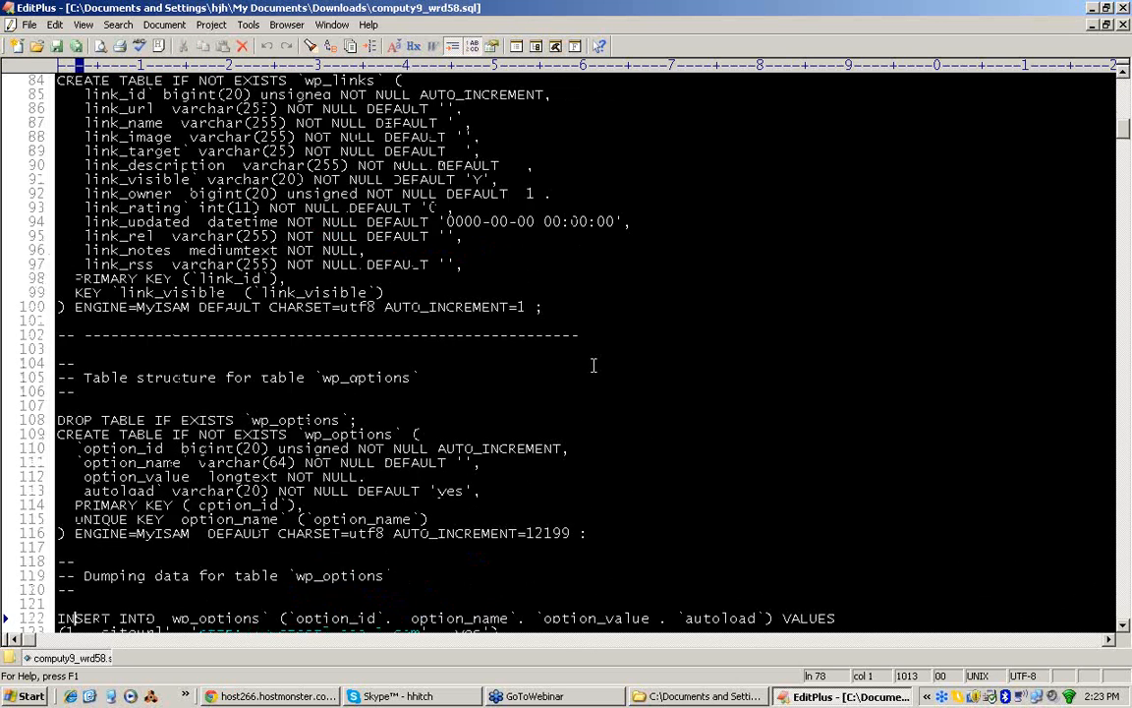
{"action": "key", "text": "Down"}
{"action": "key", "text": "Down"}
{"action": "key", "text": "Down"}
{"action": "key", "text": "Down"}
{"action": "key", "text": "Down"}
{"action": "key", "text": "Down"}
{"action": "key", "text": "Down"}
{"action": "key", "text": "Down"}
{"action": "key", "text": "Down"}
{"action": "key", "text": "Down"}
{"action": "key", "text": "Down"}
{"action": "key", "text": "Down"}
{"action": "key", "text": "Down"}
{"action": "key", "text": "Down"}
{"action": "key", "text": "Down"}
{"action": "key", "text": "Down"}
{"action": "key", "text": "Down"}
{"action": "key", "text": "Down"}
{"action": "key", "text": "Down"}
{"action": "key", "text": "Down"}
{"action": "key", "text": "Down"}
{"action": "key", "text": "Down"}
{"action": "key", "text": "Down"}
{"action": "key", "text": "Down"}
{"action": "key", "text": "Down"}
{"action": "key", "text": "Down"}
{"action": "key", "text": "Down"}
{"action": "key", "text": "Down"}
{"action": "key", "text": "Down"}
{"action": "key", "text": "Down"}
{"action": "key", "text": "Down"}
{"action": "key", "text": "Down"}
{"action": "key", "text": "Down"}
{"action": "key", "text": "Down"}
{"action": "key", "text": "Down"}
{"action": "key", "text": "Down"}
{"action": "key", "text": "Down"}
{"action": "key", "text": "Down"}
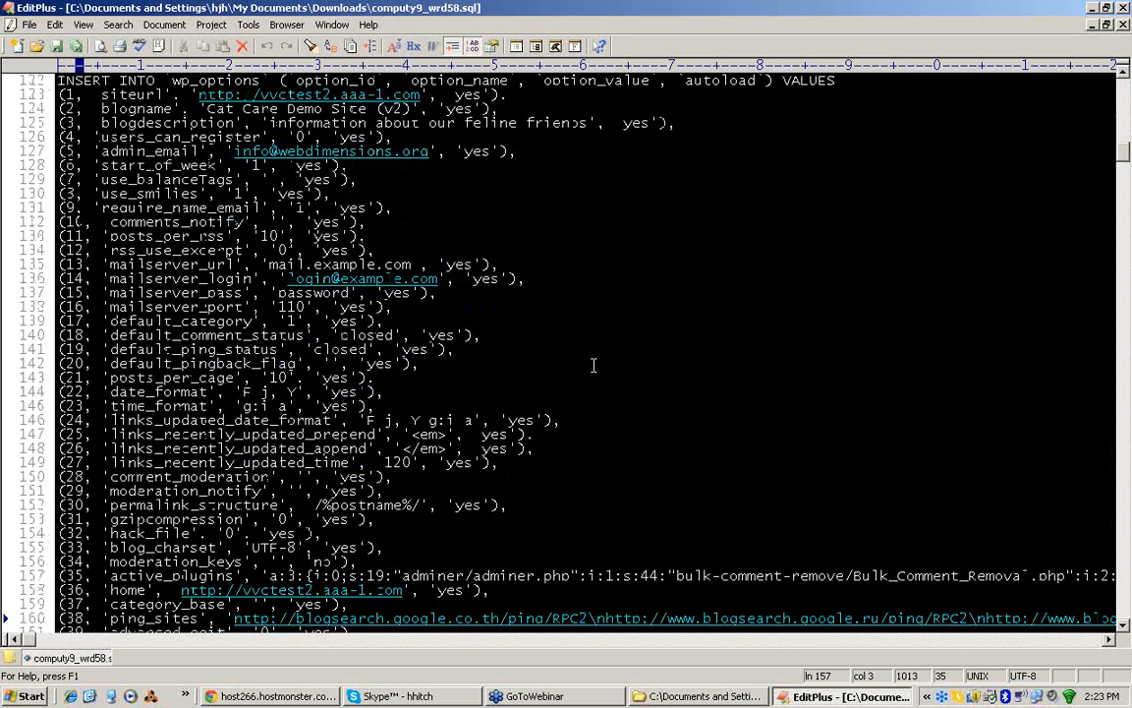
{"action": "key", "text": "Down"}
{"action": "key", "text": "Down"}
{"action": "key", "text": "Down"}
{"action": "key", "text": "Down"}
{"action": "key", "text": "Down"}
{"action": "key", "text": "Down"}
{"action": "key", "text": "Down"}
{"action": "key", "text": "Down"}
{"action": "key", "text": "Down"}
{"action": "key", "text": "Down"}
{"action": "key", "text": "Down"}
{"action": "key", "text": "Down"}
{"action": "key", "text": "Down"}
{"action": "key", "text": "Down"}
{"action": "key", "text": "Down"}
{"action": "key", "text": "Down"}
{"action": "key", "text": "Down"}
{"action": "key", "text": "Down"}
{"action": "key", "text": "Down"}
{"action": "key", "text": "Down"}
{"action": "key", "text": "Down"}
{"action": "key", "text": "Down"}
{"action": "key", "text": "Down"}
{"action": "key", "text": "Down"}
{"action": "key", "text": "Down"}
{"action": "key", "text": "Down"}
{"action": "key", "text": "Down"}
{"action": "key", "text": "Down"}
{"action": "key", "text": "Down"}
{"action": "key", "text": "Down"}
{"action": "key", "text": "Down"}
{"action": "key", "text": "Down"}
{"action": "key", "text": "Down"}
{"action": "key", "text": "Down"}
{"action": "key", "text": "Down"}
{"action": "key", "text": "Down"}
{"action": "key", "text": "Down"}
{"action": "key", "text": "Down"}
{"action": "key", "text": "Down"}
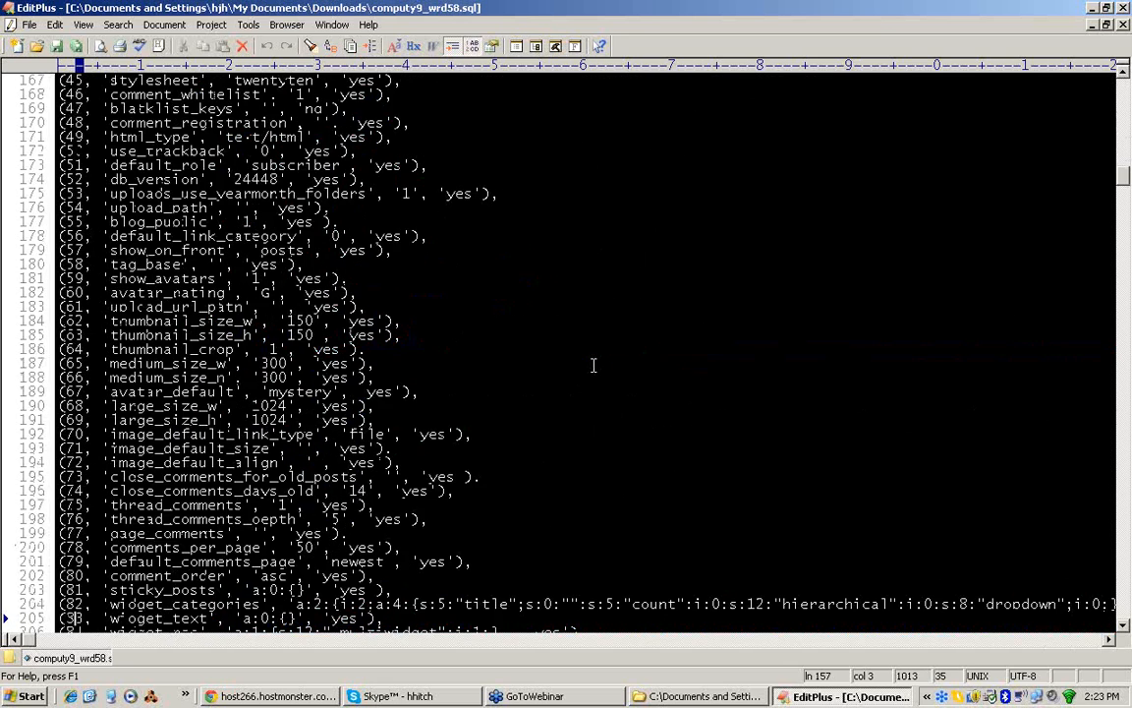
{"action": "key", "text": "Down"}
{"action": "key", "text": "Down"}
{"action": "key", "text": "Down"}
{"action": "key", "text": "Down"}
{"action": "key", "text": "Down"}
{"action": "key", "text": "Down"}
{"action": "key", "text": "Down"}
{"action": "key", "text": "Down"}
{"action": "key", "text": "Down"}
{"action": "key", "text": "Down"}
{"action": "key", "text": "Down"}
{"action": "key", "text": "Down"}
{"action": "key", "text": "Down"}
{"action": "key", "text": "Down"}
{"action": "key", "text": "Down"}
{"action": "key", "text": "Down"}
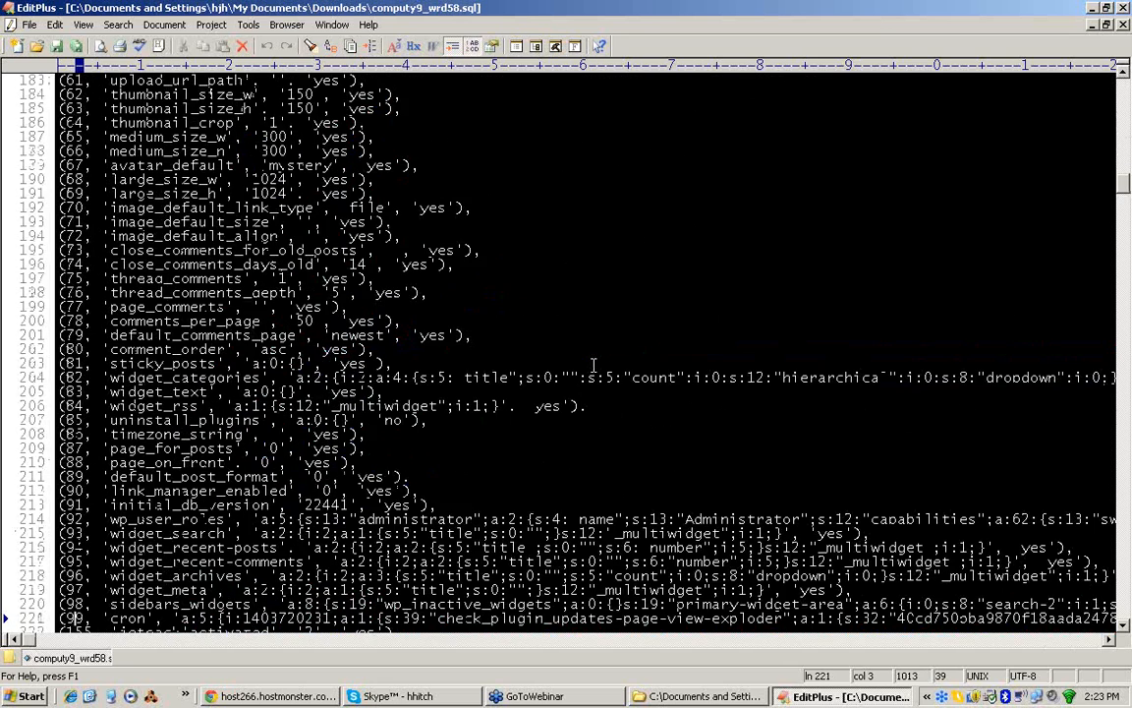
{"action": "key", "text": "Page_Down"}
{"action": "key", "text": "Page_Down"}
{"action": "key", "text": "Page_Down"}
{"action": "key", "text": "Page_Down"}
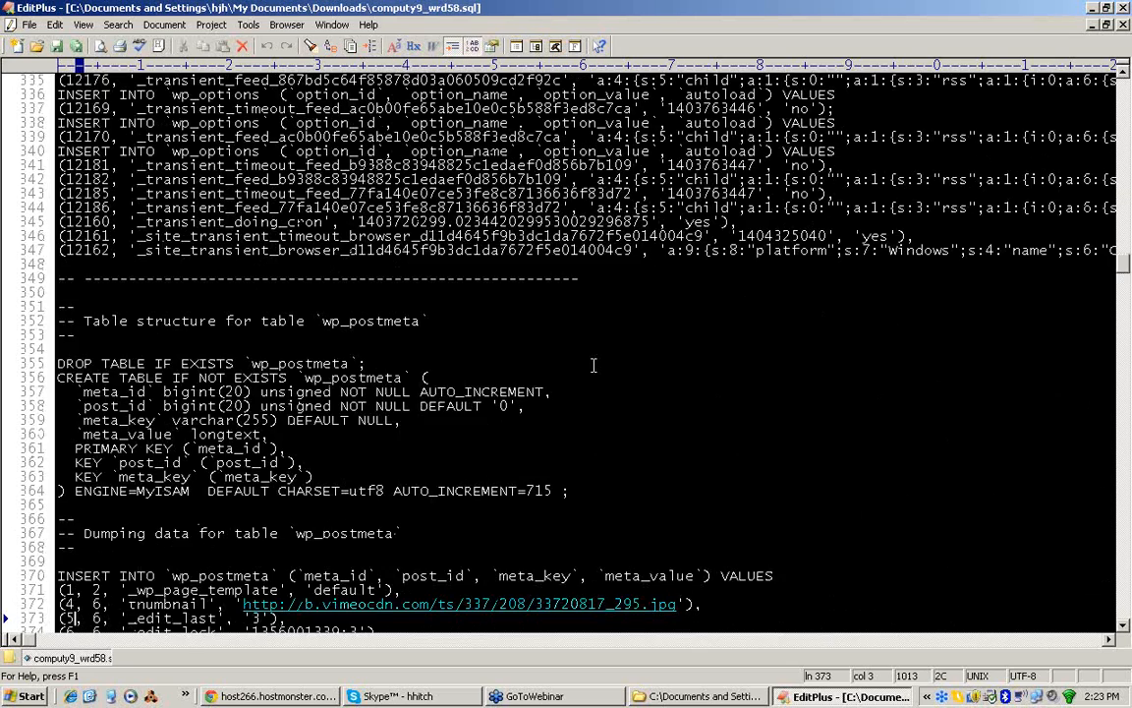
{"action": "key", "text": "Page_Down"}
{"action": "key", "text": "Page_Down"}
{"action": "key", "text": "Page_Down"}
{"action": "key", "text": "Page_Down"}
{"action": "key", "text": "Page_Down"}
{"action": "key", "text": "Page_Down"}
{"action": "key", "text": "Page_Down"}
{"action": "key", "text": "Page_Down"}
{"action": "key", "text": "Page_Down"}
{"action": "key", "text": "Page_Down"}
{"action": "key", "text": "Page_Down"}
{"action": "key", "text": "Page_Down"}
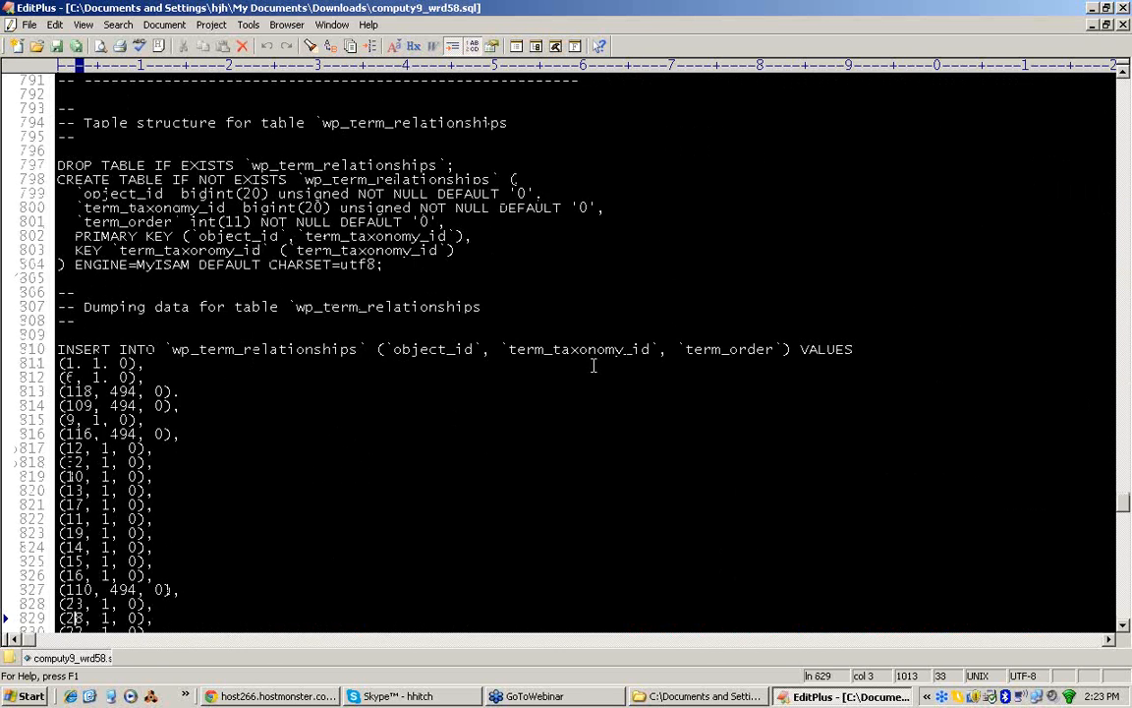
{"action": "key", "text": "Page_Down"}
{"action": "key", "text": "Page_Down"}
{"action": "key", "text": "Page_Down"}
{"action": "key", "text": "Page_Down"}
{"action": "key", "text": "Page_Down"}
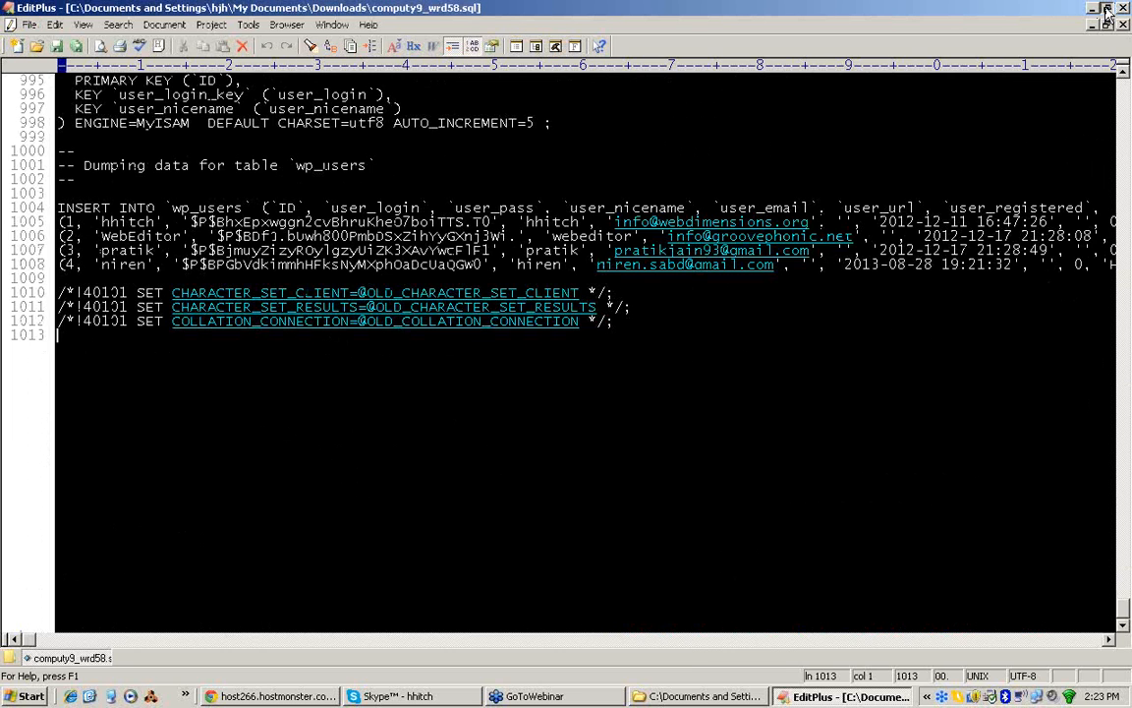
Step: Restore the EditPlus window to a smaller size, make it taller, and close the editor
{"action": "left_click", "coordinate": [1107, 8]}
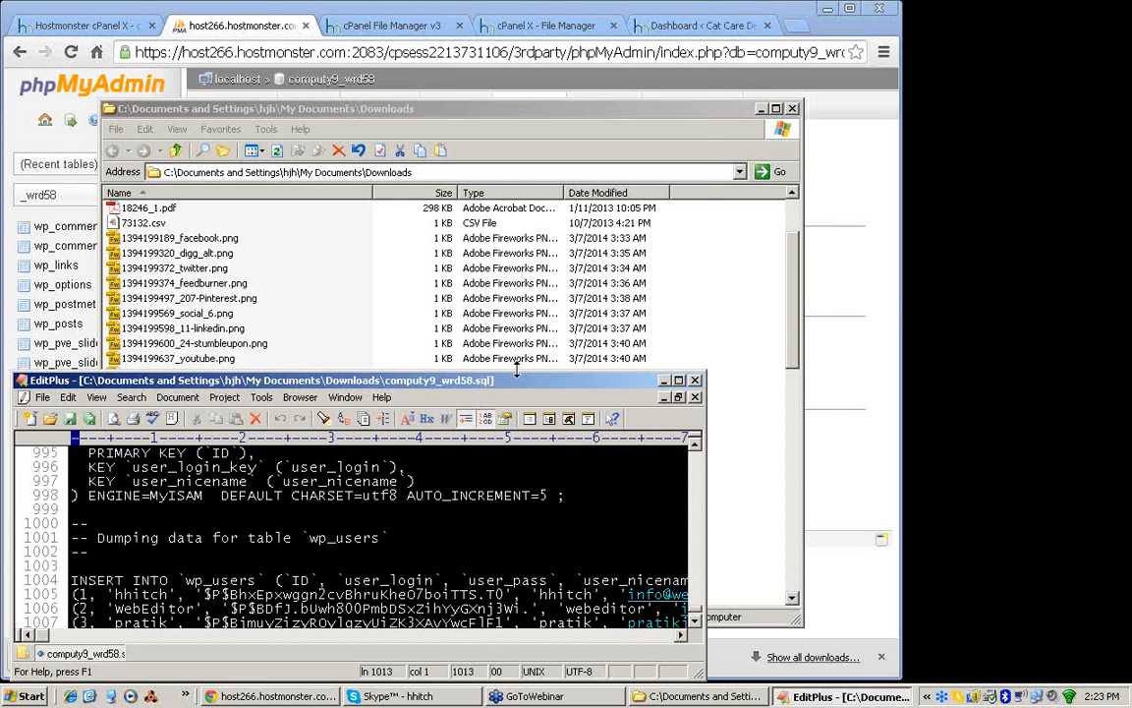
{"action": "left_click_drag", "start_coordinate": [516, 370], "coordinate": [531, 70]}
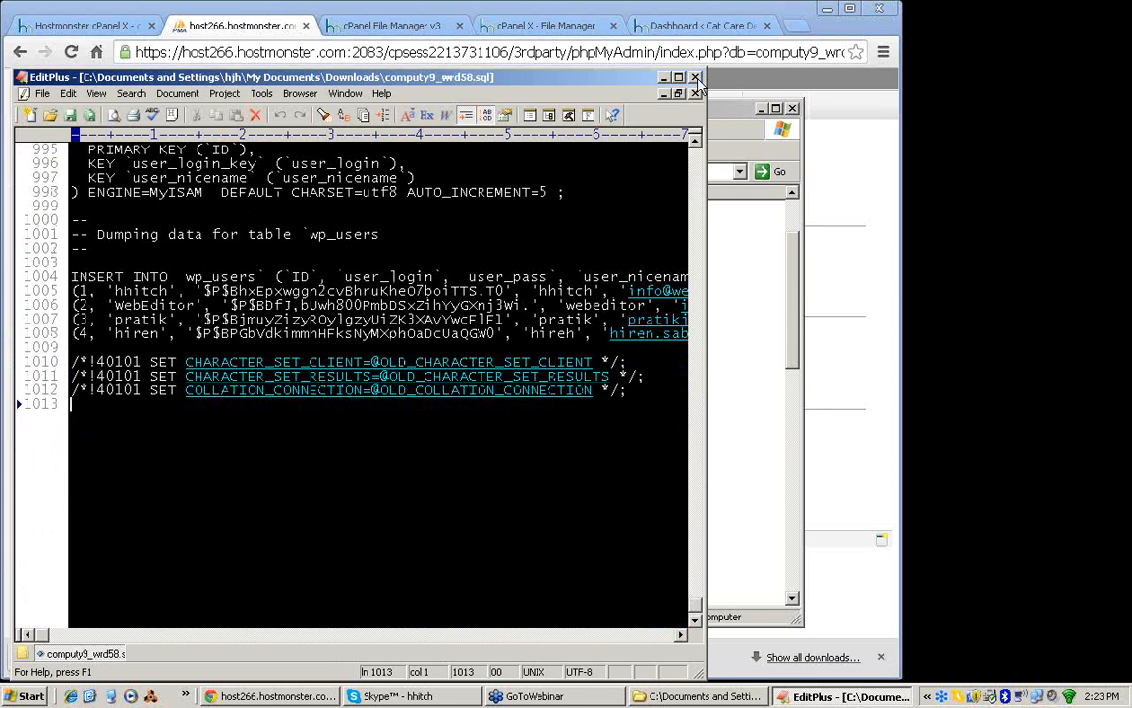
{"action": "left_click", "coordinate": [695, 77]}
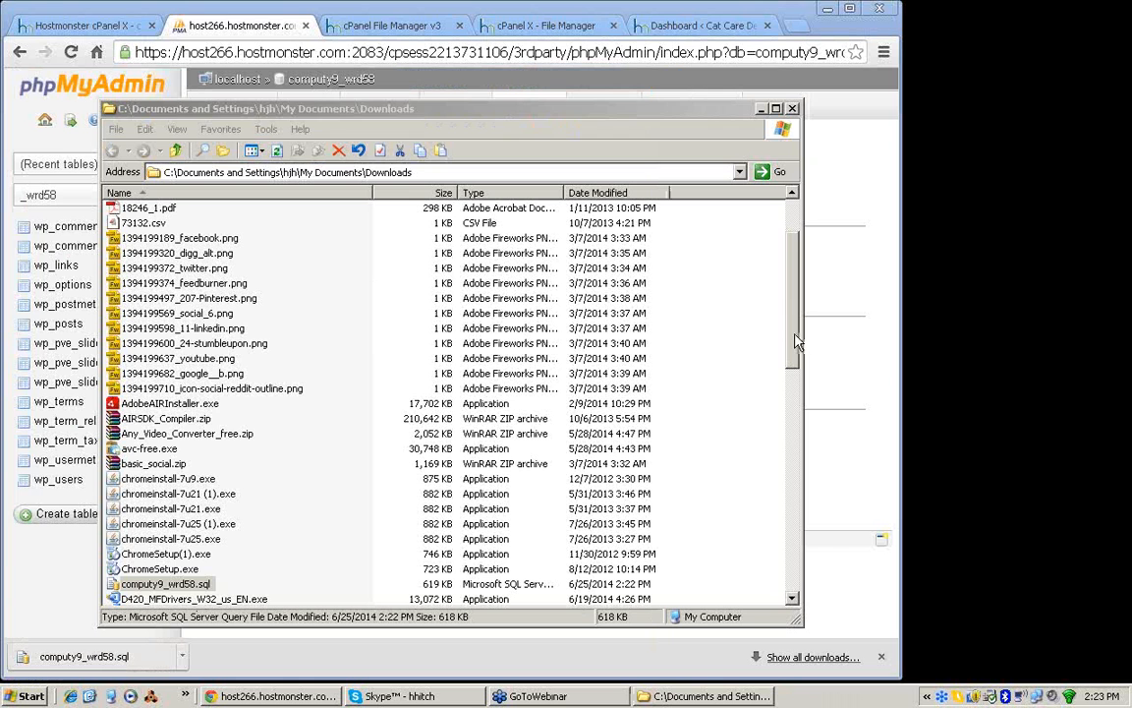
Step: Switch back from the Downloads folder to the cPanel File Manager in the browser
{"action": "scroll", "coordinate": [224, 525], "scroll_direction": "down", "scroll_amount": 2}
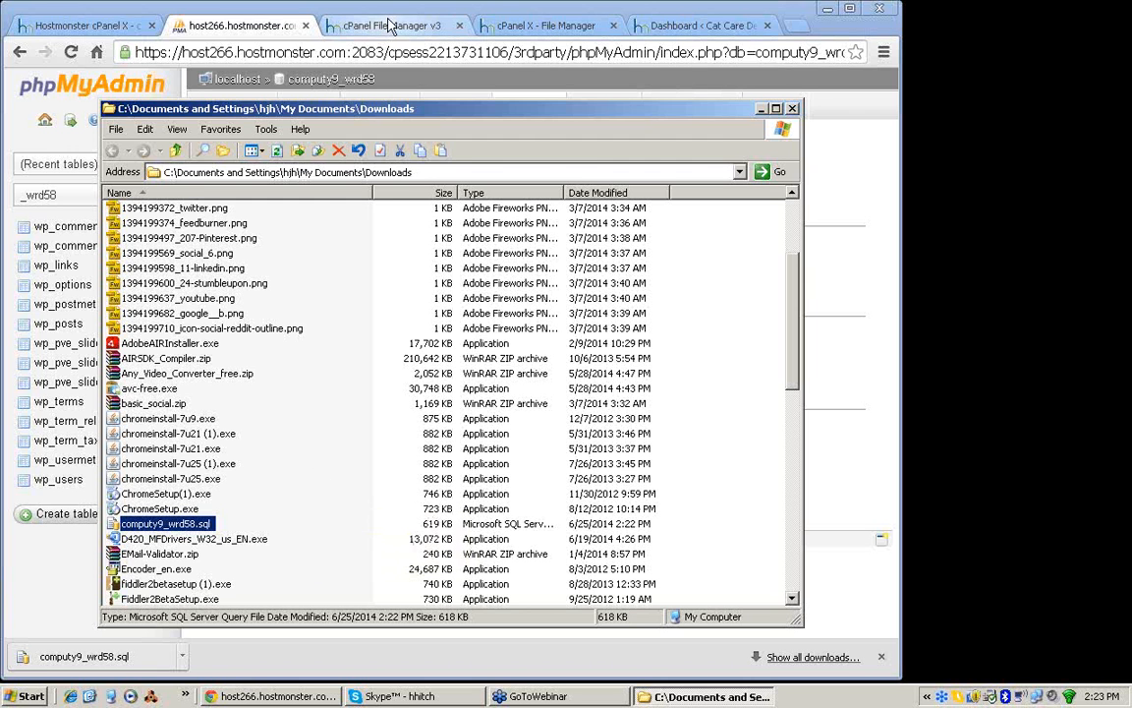
{"action": "left_click", "coordinate": [260, 30]}
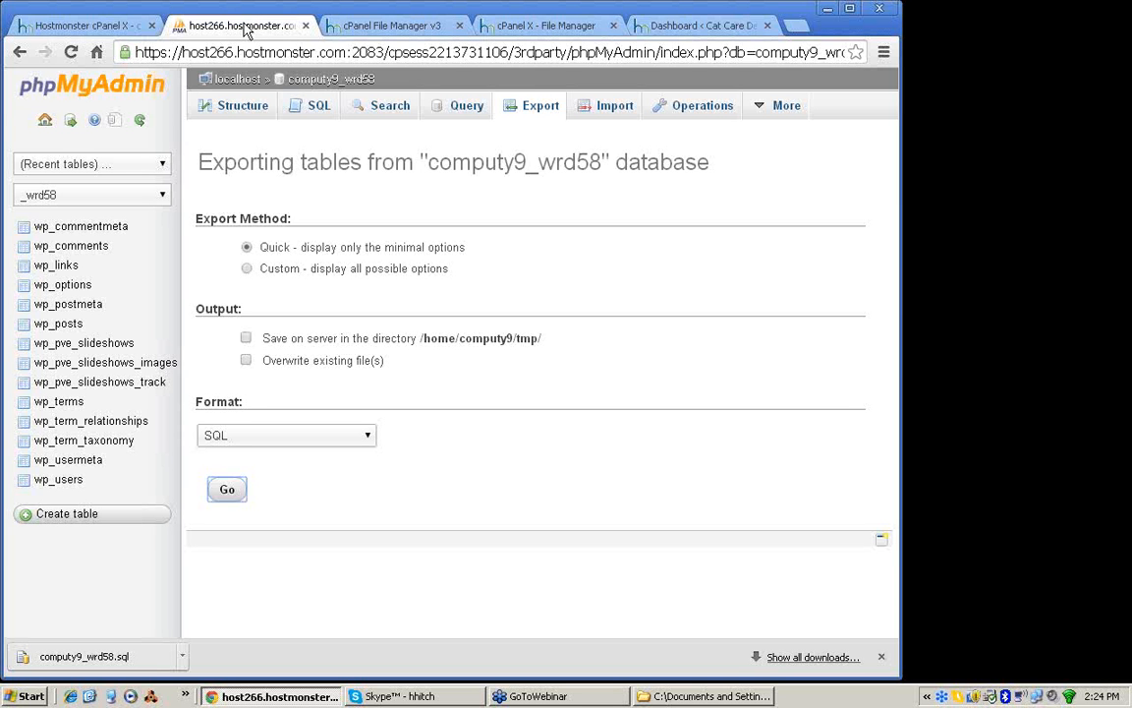
{"action": "left_click", "coordinate": [393, 28]}
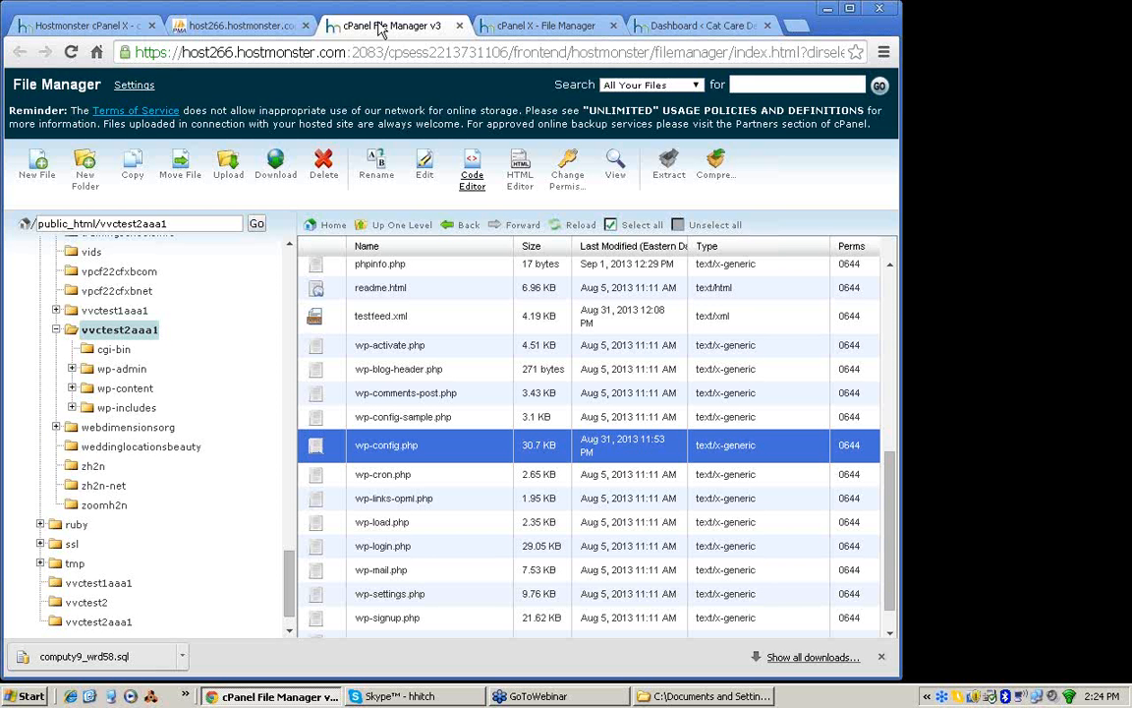
Step: Reload the vvctest2aaa1 folder listing, check the downloaded SQL file in the Downloads folder, and minimize that folder window
{"action": "left_click", "coordinate": [91, 329]}
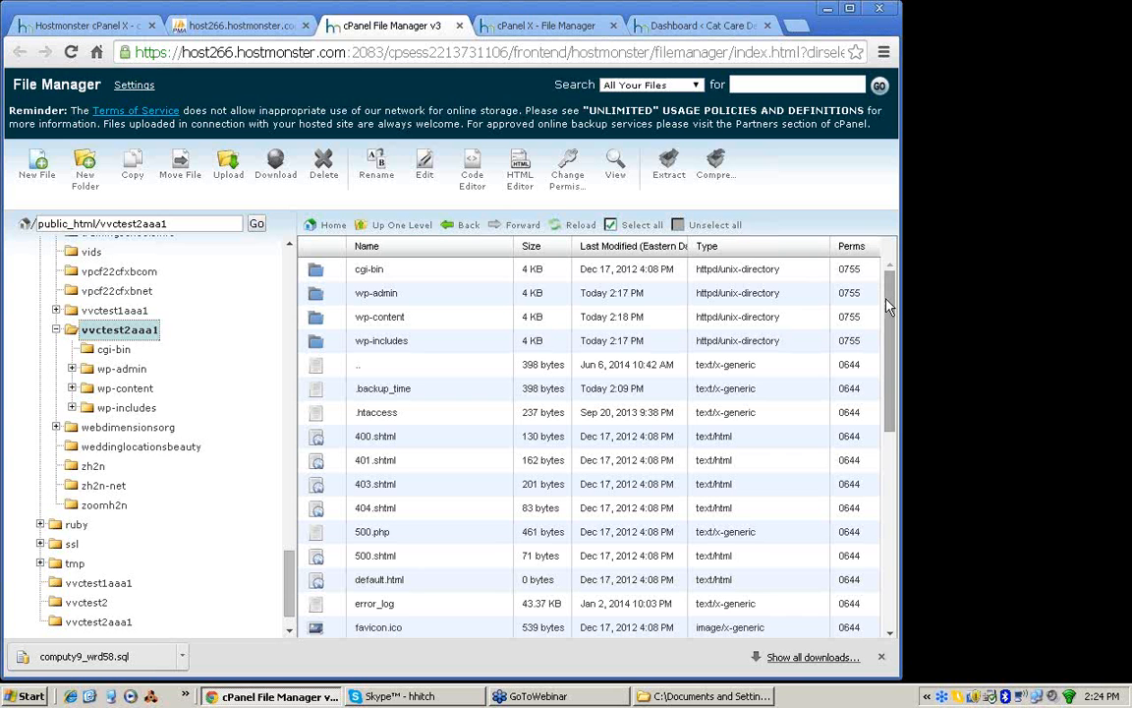
{"action": "mouse_move", "coordinate": [886, 305]}
{"action": "left_mouse_down"}
{"action": "mouse_move", "coordinate": [892, 491]}
{"action": "mouse_move", "coordinate": [891, 272]}
{"action": "mouse_move", "coordinate": [888, 287]}
{"action": "left_mouse_up"}
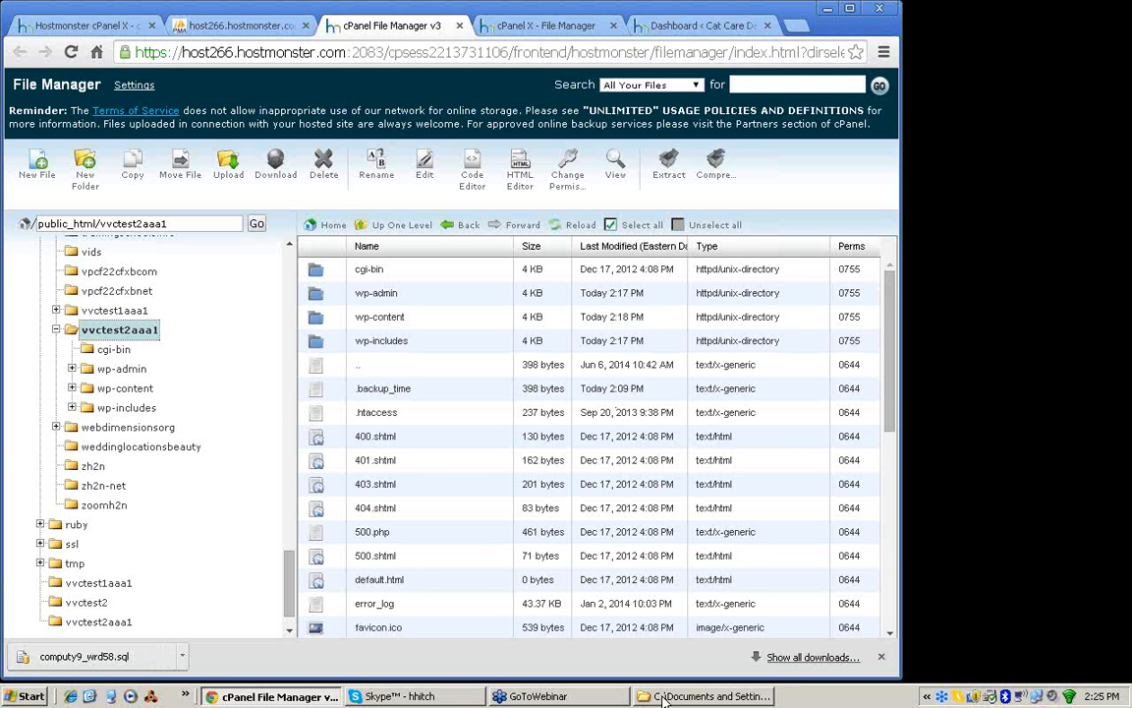
{"action": "left_click", "coordinate": [661, 698]}
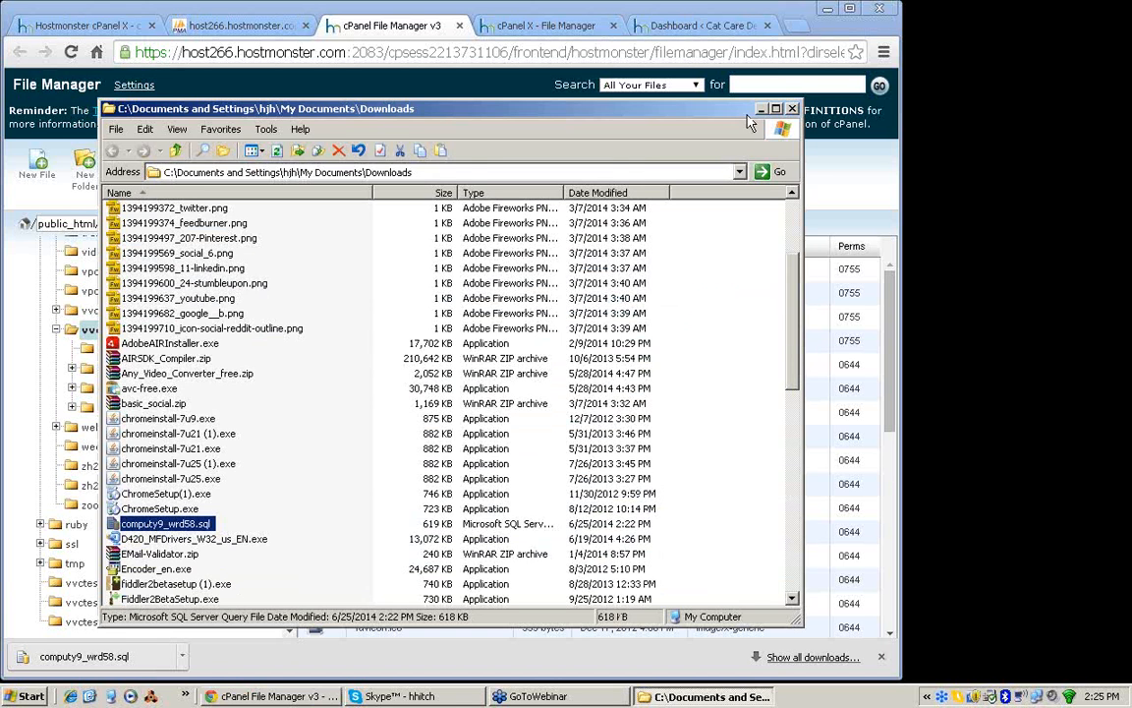
{"action": "left_click", "coordinate": [761, 110]}
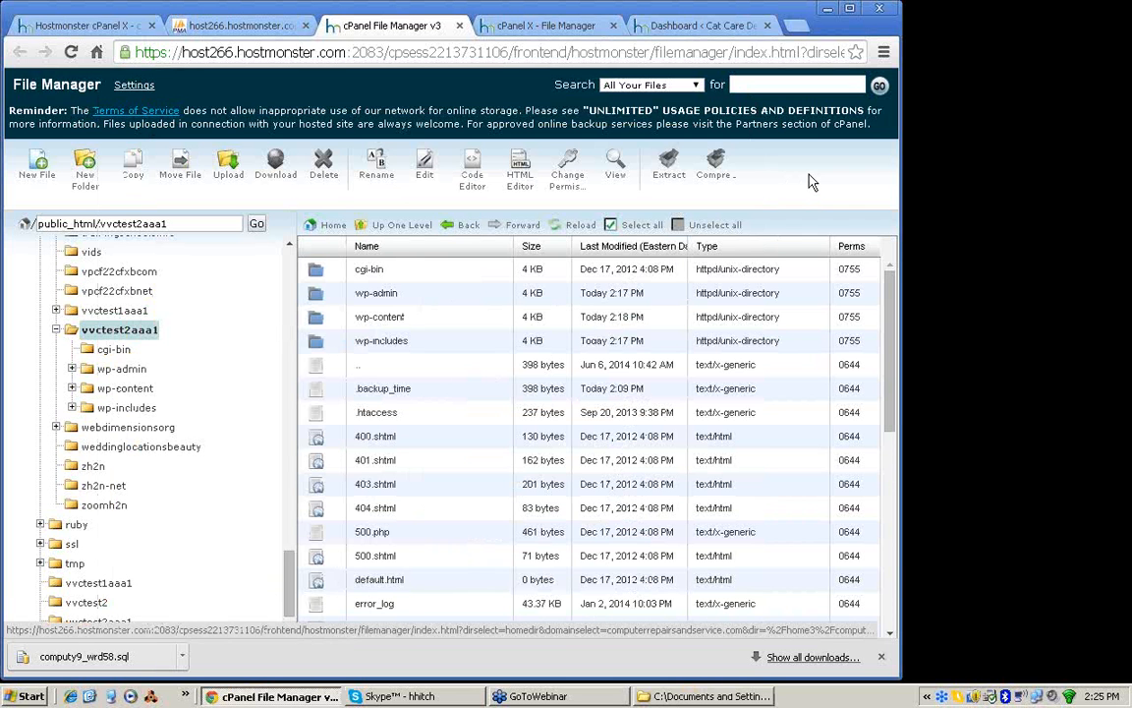
Step: Select all folders and files in vvctest2aaa1, from cgi-bin through xmlrpc.php
{"action": "left_click", "coordinate": [317, 271]}
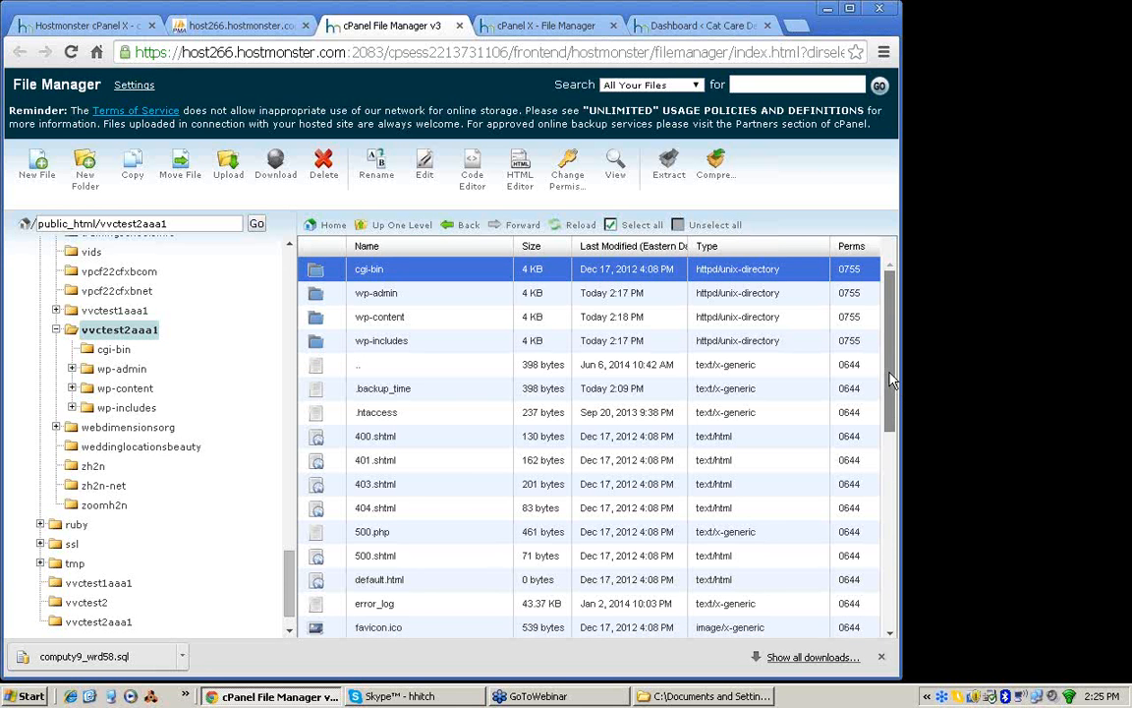
{"action": "left_click_drag", "start_coordinate": [890, 381], "coordinate": [318, 637]}
{"action": "left_click", "coordinate": [317, 630], "text": "shift"}
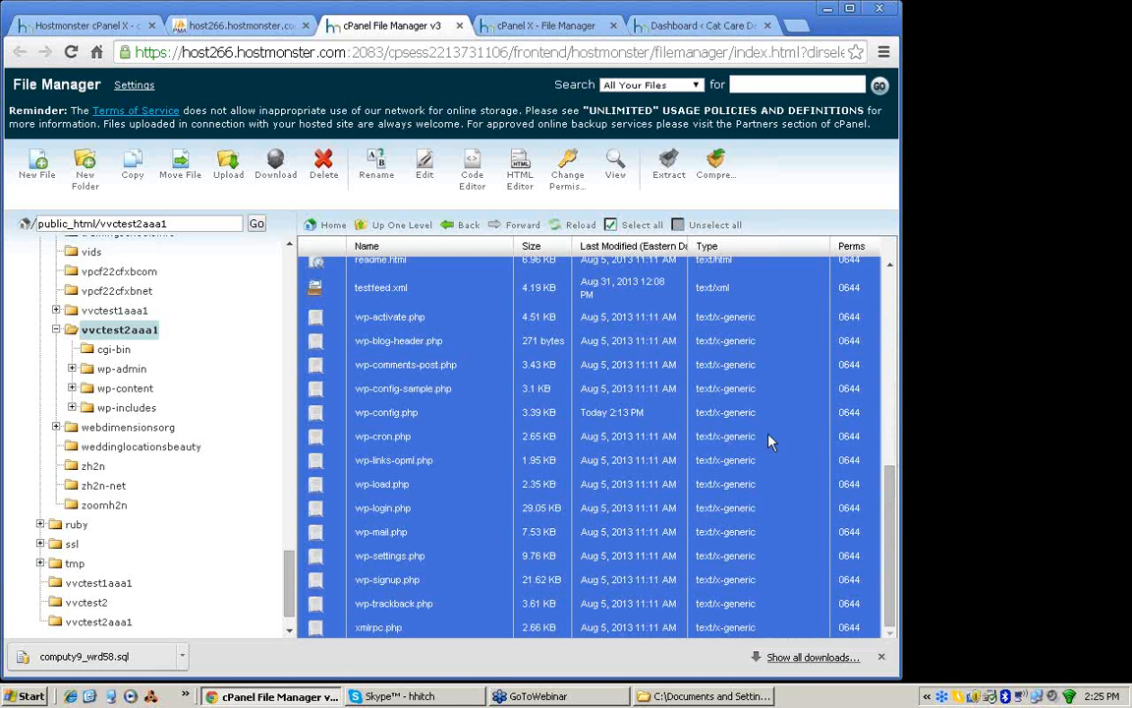
{"action": "left_click_drag", "start_coordinate": [896, 503], "coordinate": [958, 459]}
{"action": "left_click_drag", "start_coordinate": [890, 582], "coordinate": [895, 381]}
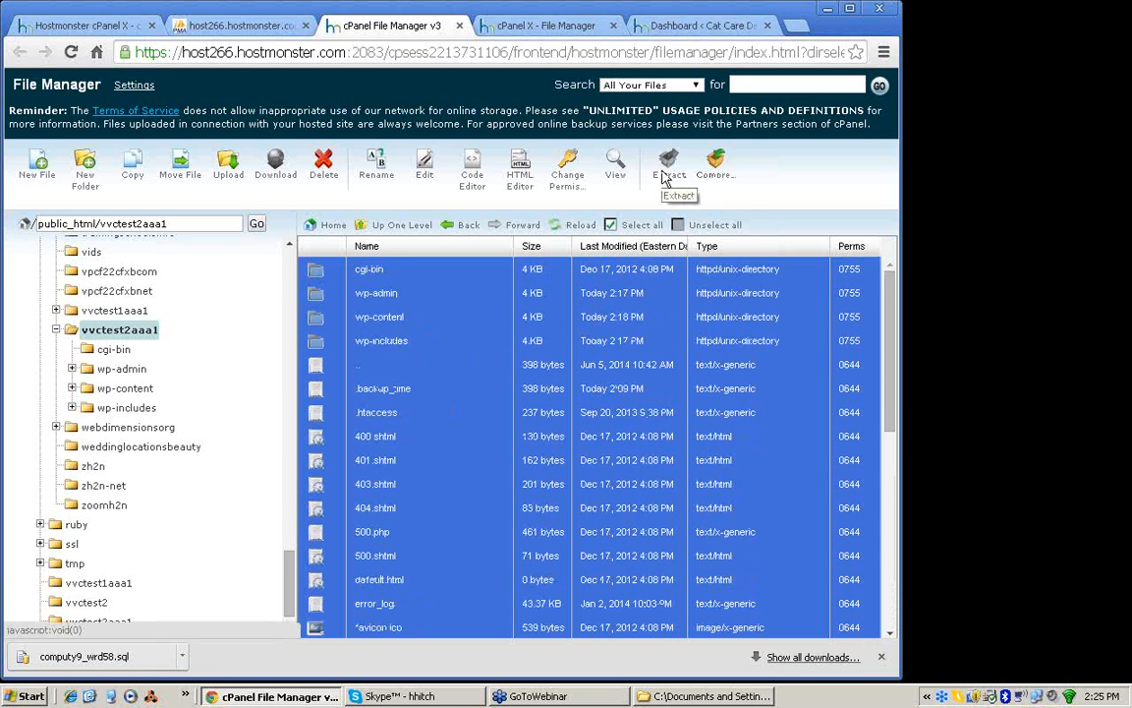
Step: Compress the selected site files into a Zip archive named cat-care-files.zip in the vvctest2aaa1 folder
{"action": "left_click", "coordinate": [716, 173]}
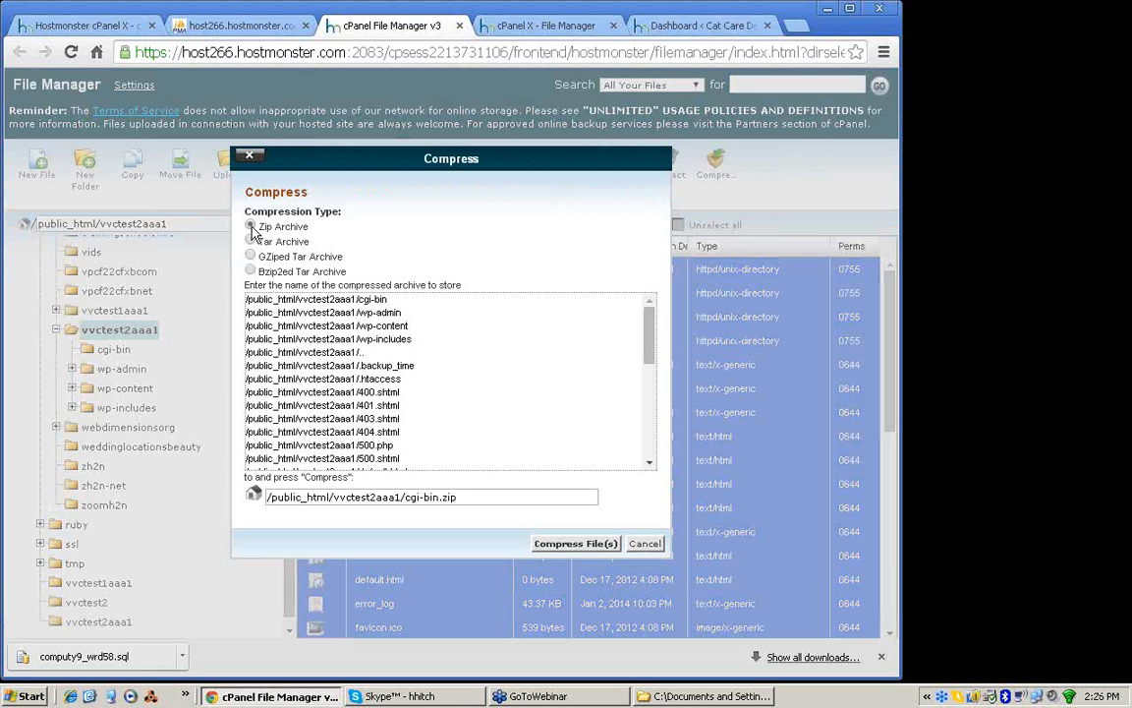
{"action": "left_click", "coordinate": [251, 226]}
{"action": "left_click_drag", "start_coordinate": [649, 342], "coordinate": [421, 544]}
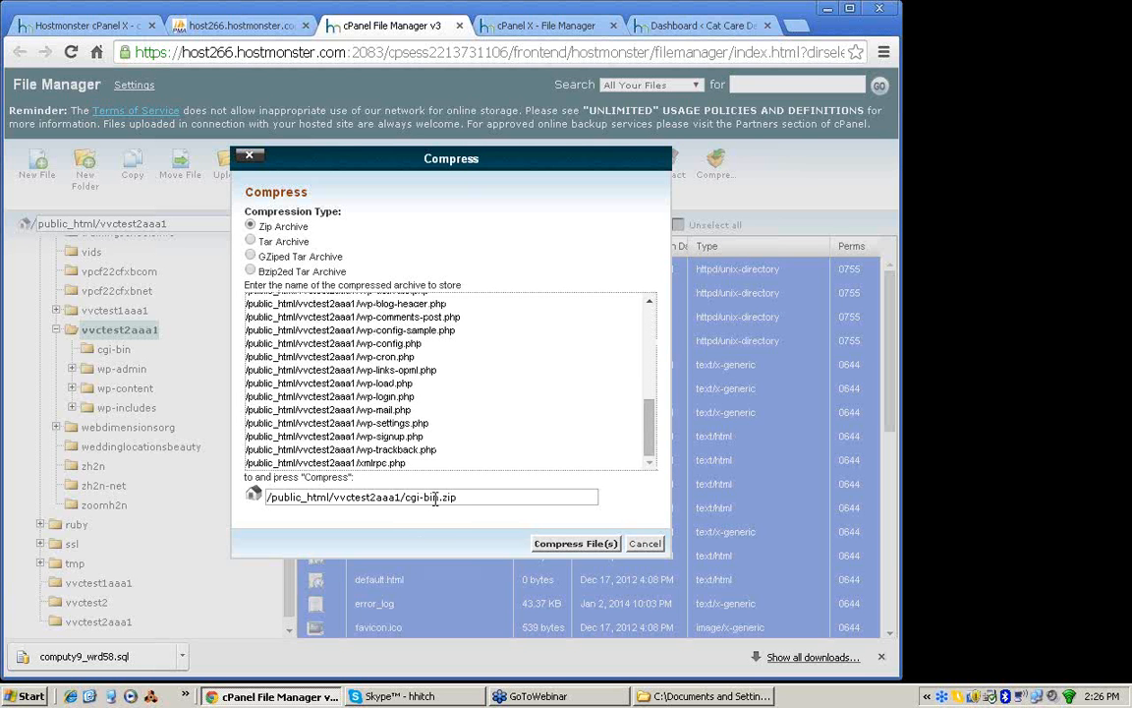
{"action": "double_click", "coordinate": [435, 499]}
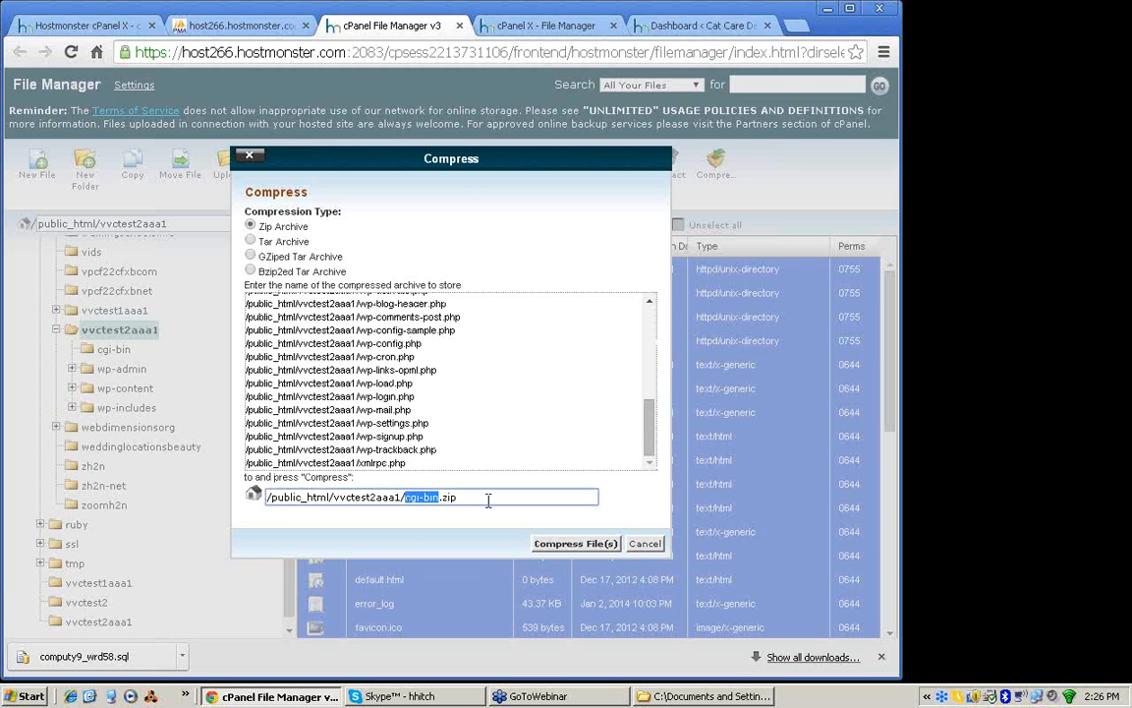
{"action": "type", "text": "cat-care-files"}
{"action": "left_click", "coordinate": [567, 548]}
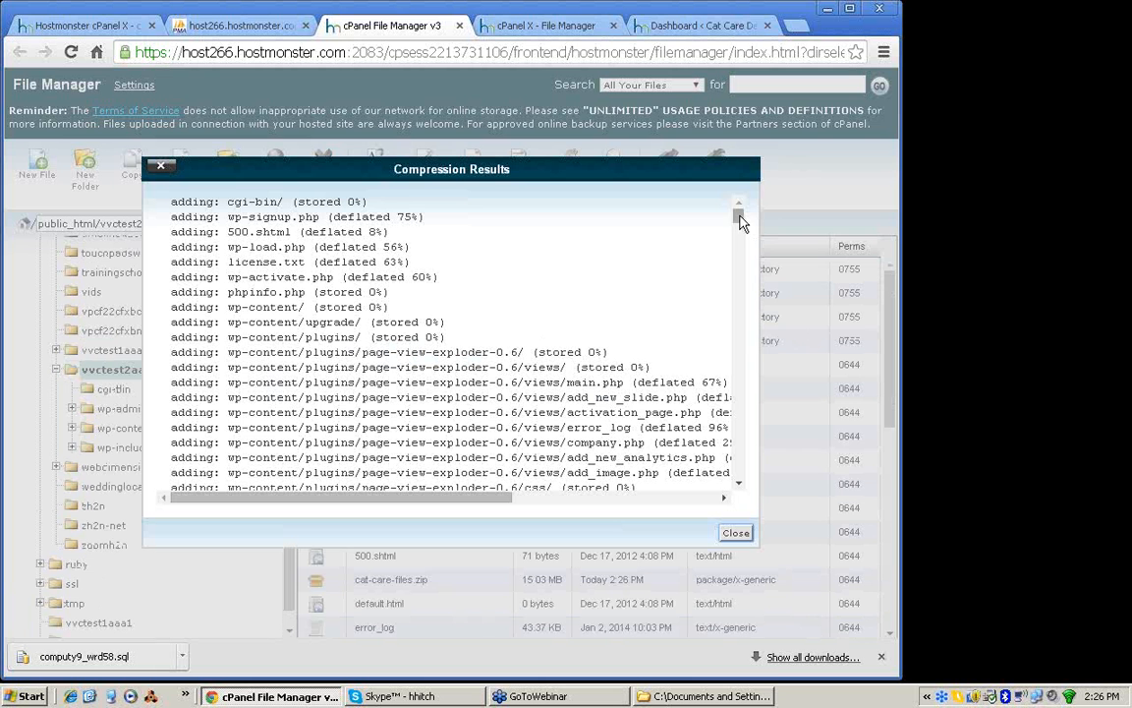
Step: Read through the compression results down to the end of the list of added files and close them
{"action": "scroll", "coordinate": [742, 222], "scroll_direction": "down", "scroll_amount": 3}
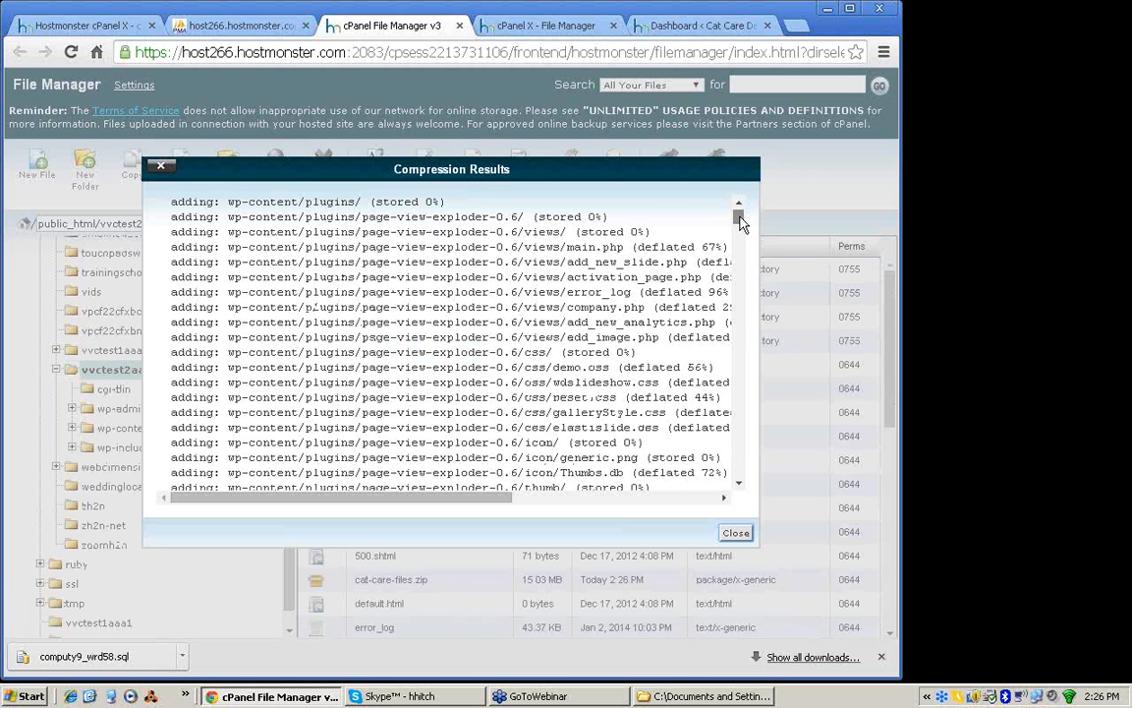
{"action": "scroll", "coordinate": [742, 222], "scroll_direction": "down", "scroll_amount": 12}
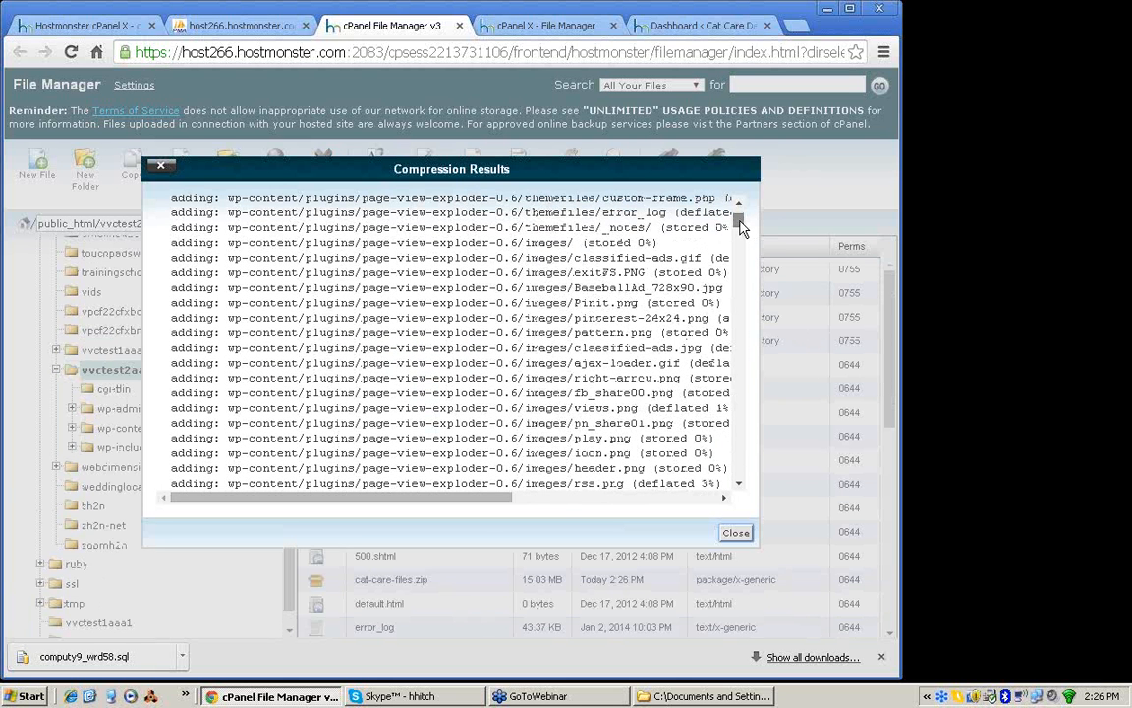
{"action": "scroll", "coordinate": [741, 228], "scroll_direction": "down", "scroll_amount": 10}
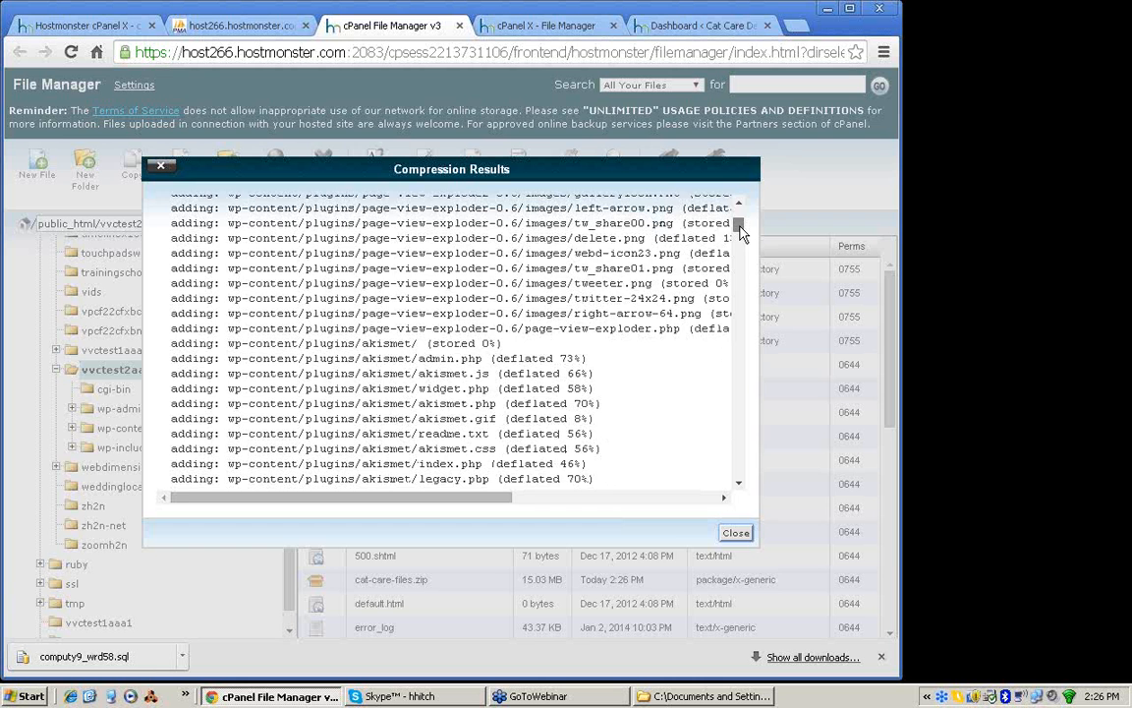
{"action": "scroll", "coordinate": [742, 233], "scroll_direction": "down", "scroll_amount": 6}
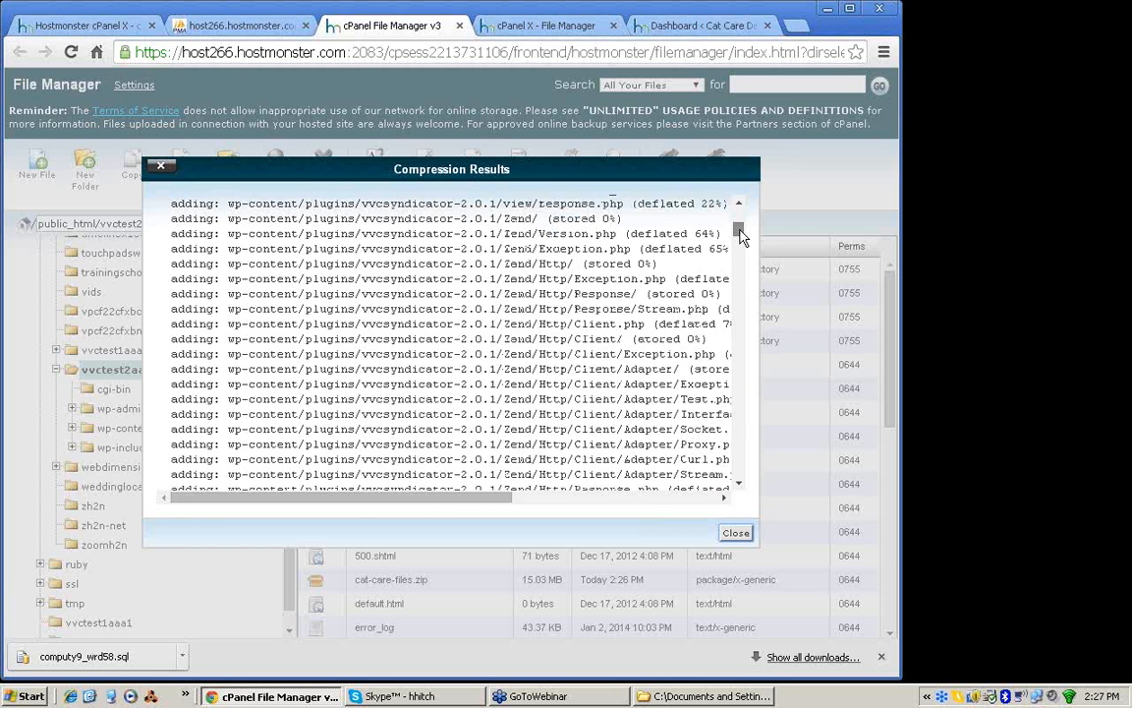
{"action": "scroll", "coordinate": [742, 236], "scroll_direction": "down", "scroll_amount": 8}
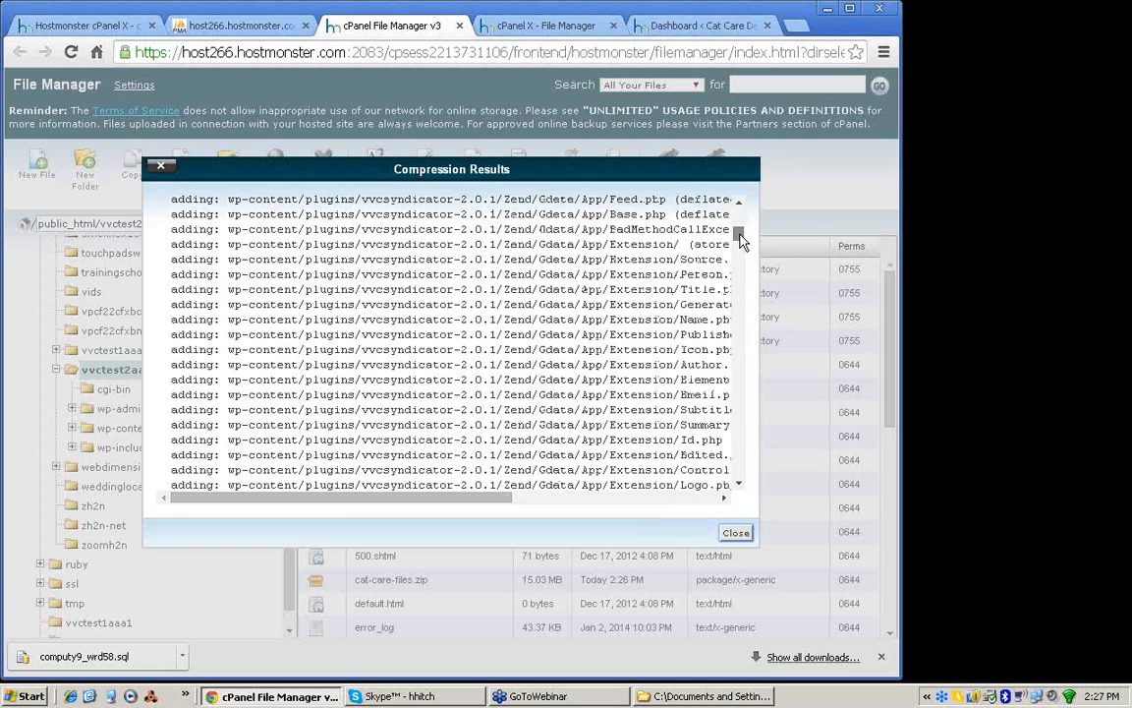
{"action": "left_click_drag", "start_coordinate": [741, 237], "coordinate": [741, 292]}
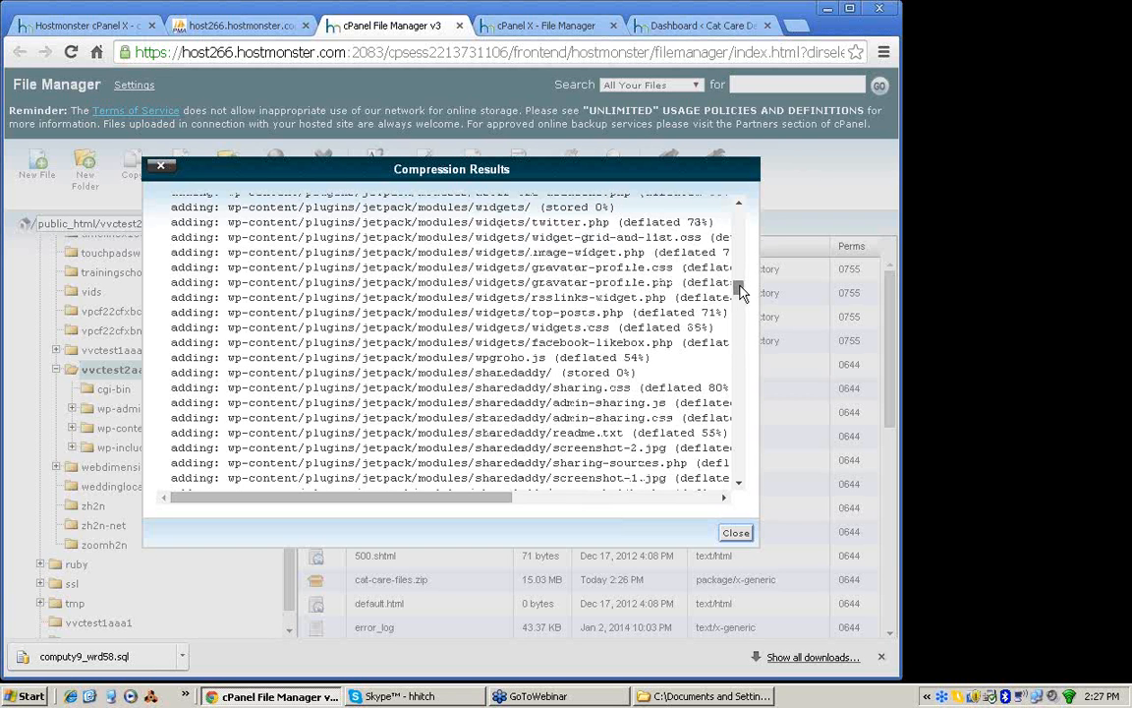
{"action": "left_click_drag", "start_coordinate": [740, 285], "coordinate": [738, 468]}
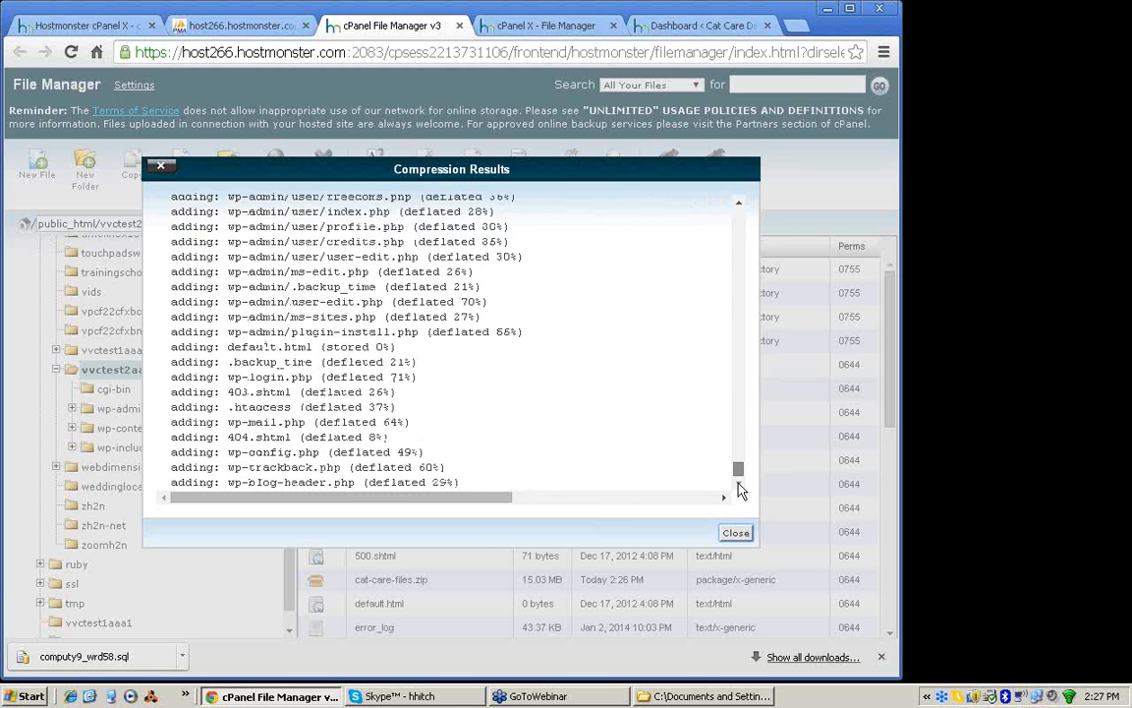
{"action": "left_click", "coordinate": [736, 531]}
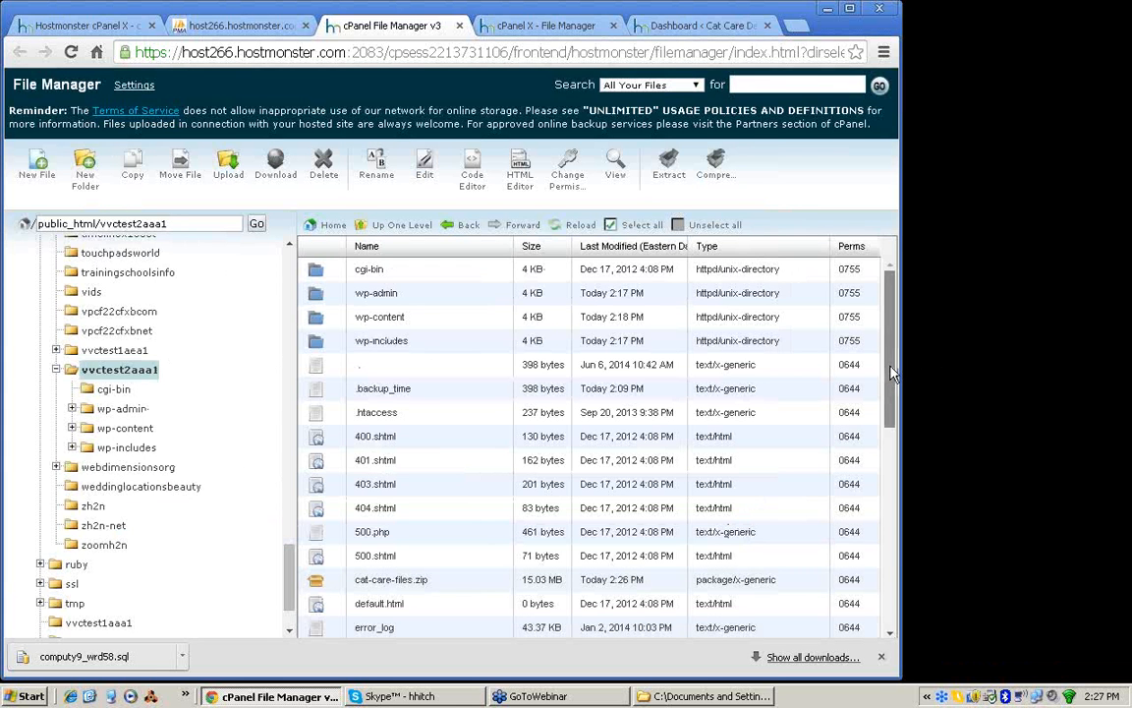
Step: Download the cat-care-files.zip archive from the vvctest2aaa1 folder
{"action": "left_click_drag", "start_coordinate": [892, 372], "coordinate": [882, 444]}
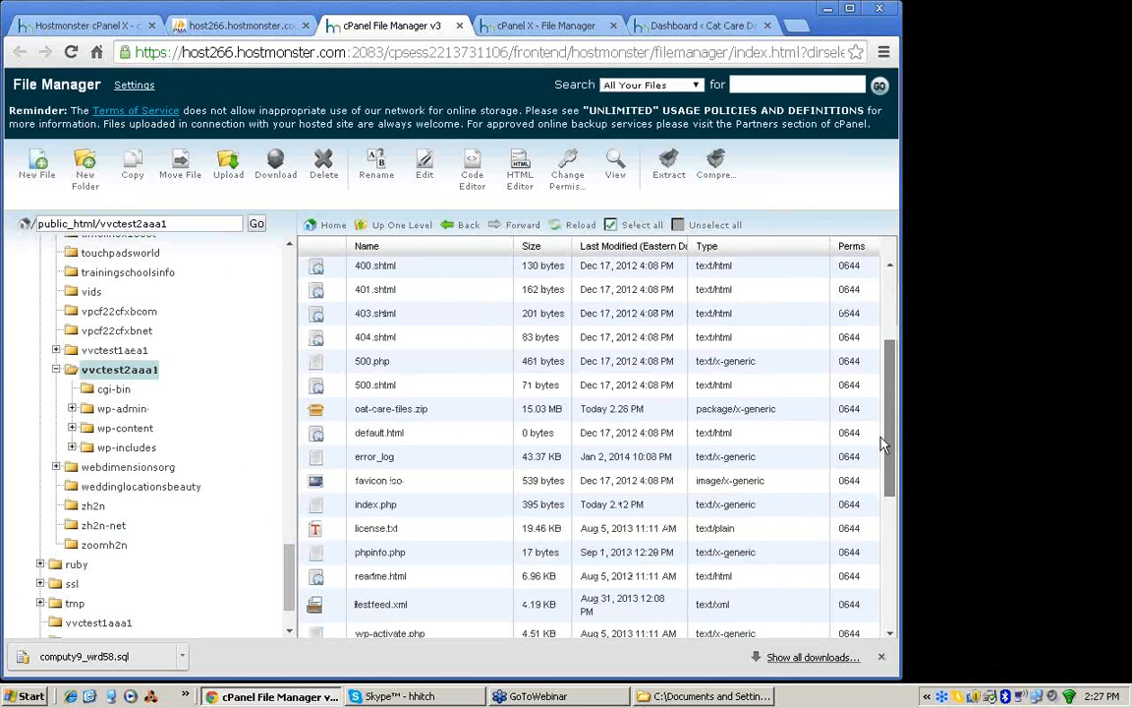
{"action": "scroll", "coordinate": [324, 309], "scroll_direction": "down", "scroll_amount": 2}
{"action": "left_click", "coordinate": [359, 308]}
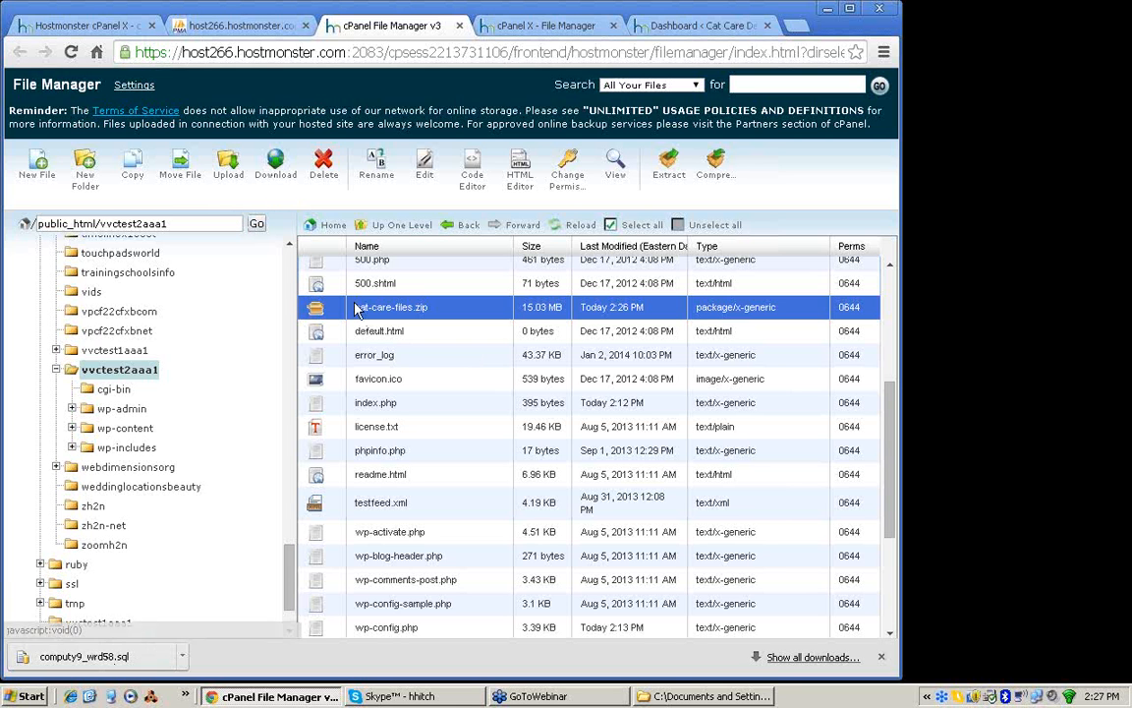
{"action": "left_click", "coordinate": [274, 177]}
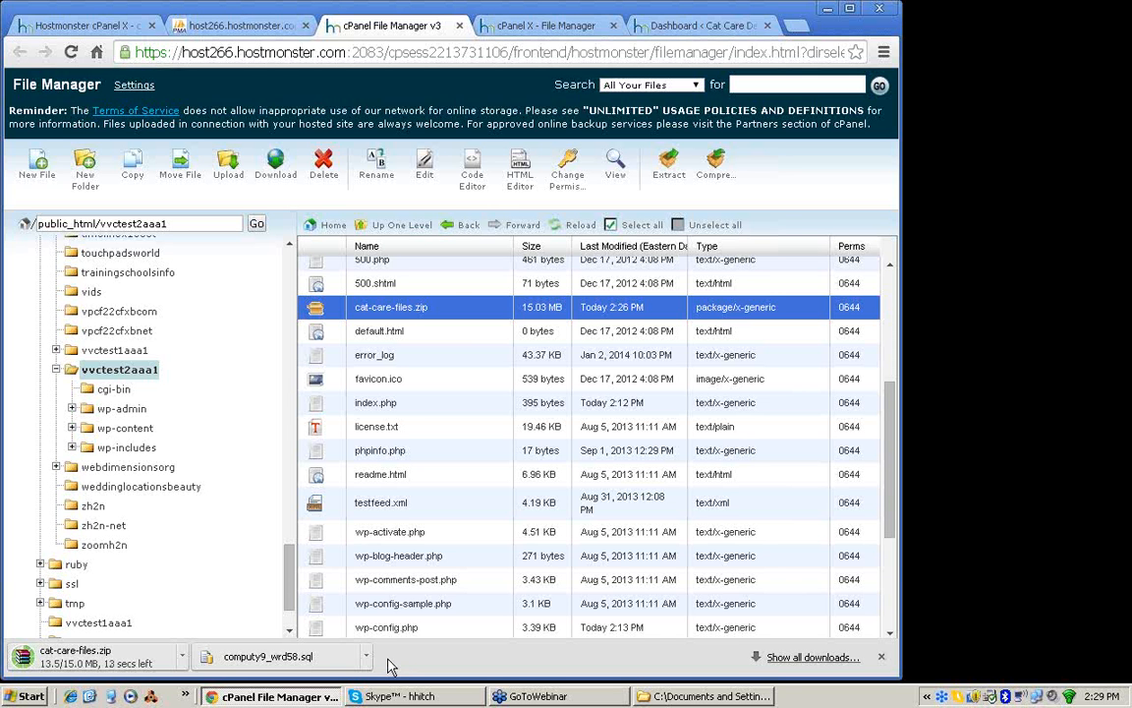
Step: Open the installed plugins of the Cat Care Demo Site in WordPress and delete the Akismet plugin
{"action": "left_click", "coordinate": [688, 27]}
{"action": "left_click", "coordinate": [51, 325]}
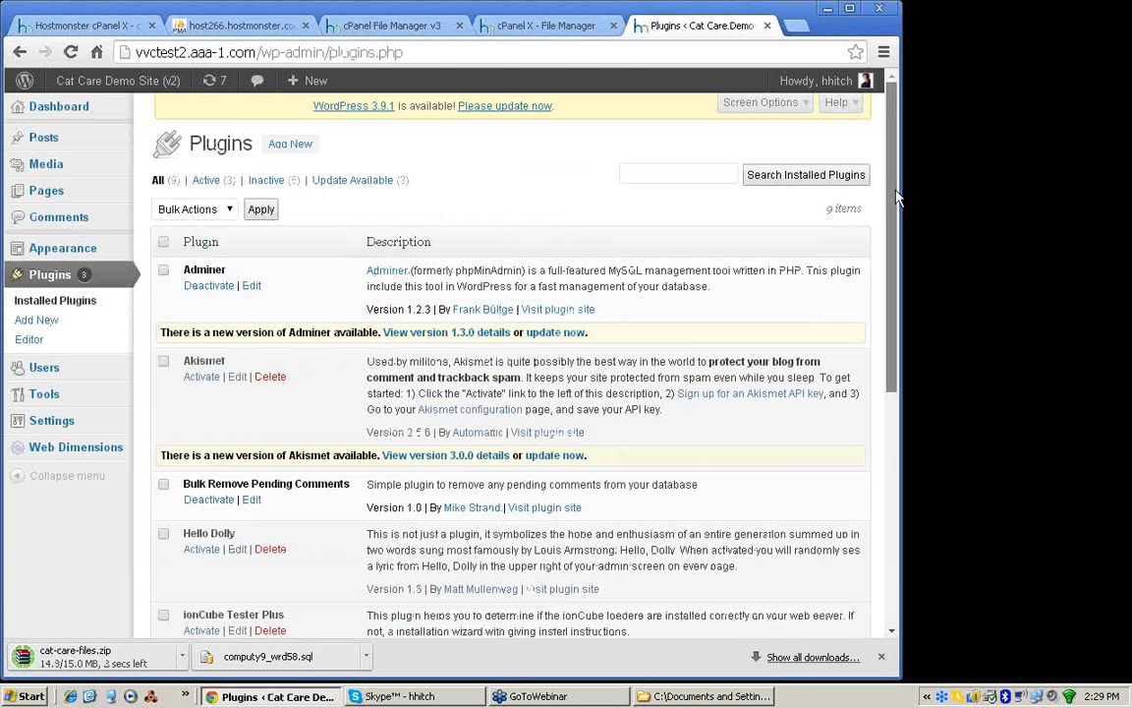
{"action": "scroll", "coordinate": [896, 196], "scroll_direction": "down", "scroll_amount": 3}
{"action": "left_click", "coordinate": [271, 252]}
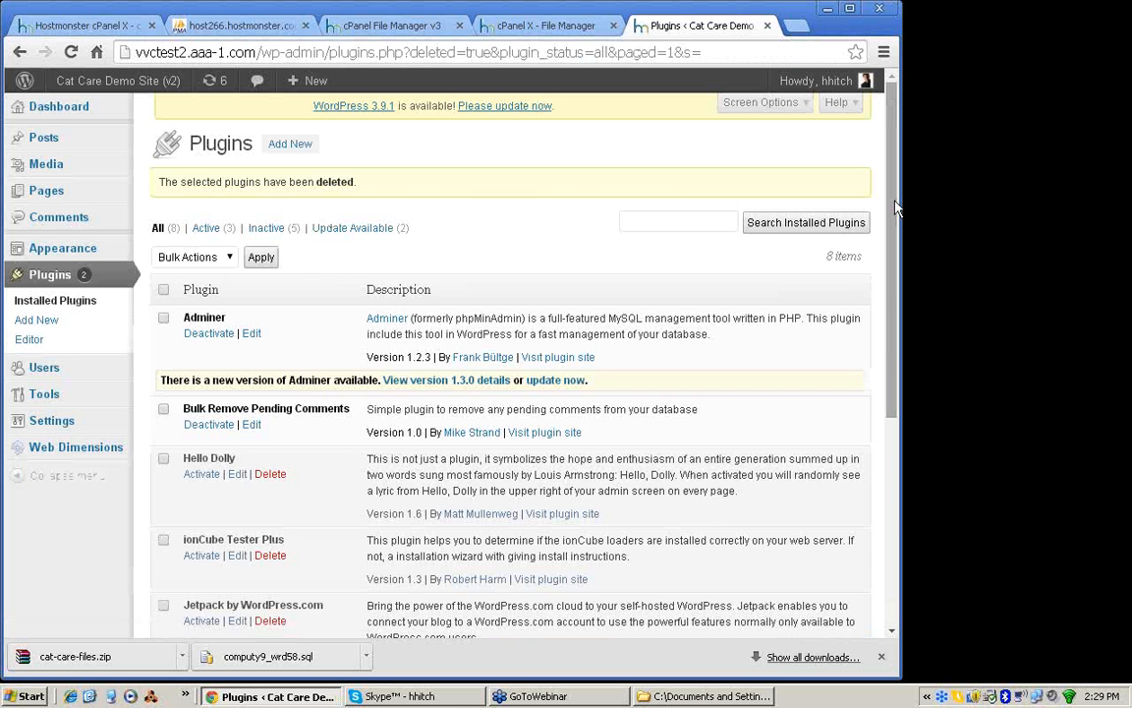
Step: Delete the Jetpack by WordPress.com plugin together with its files and data
{"action": "left_click_drag", "start_coordinate": [896, 207], "coordinate": [890, 313]}
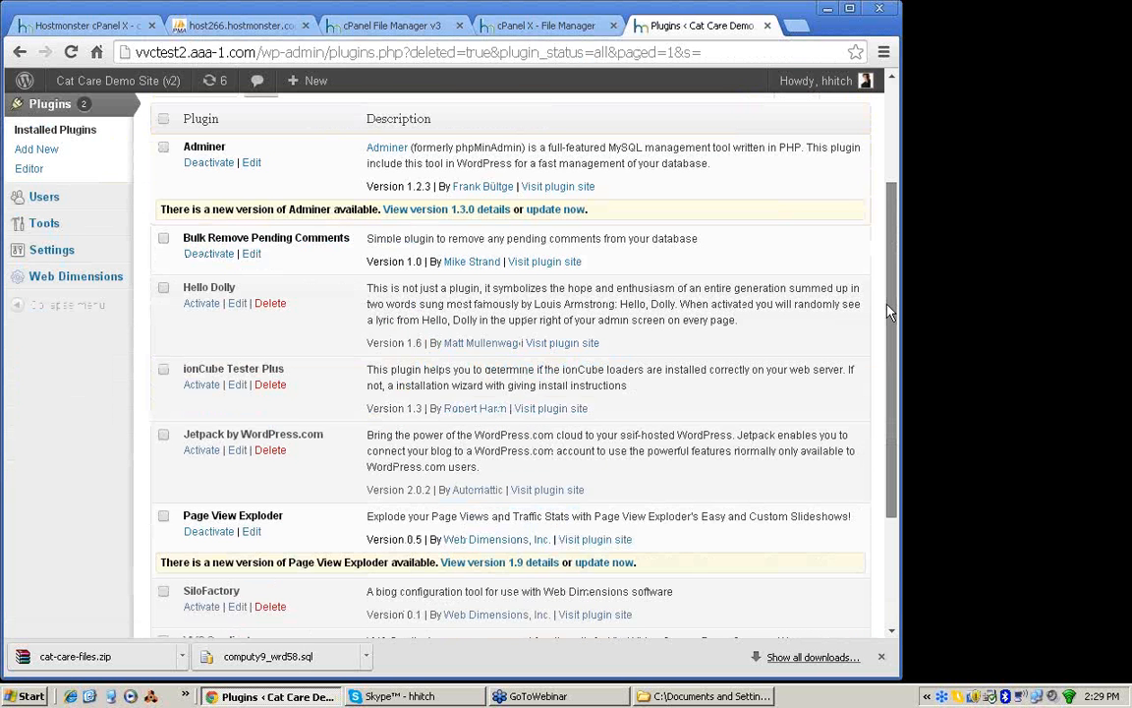
{"action": "scroll", "coordinate": [273, 361], "scroll_direction": "down", "scroll_amount": 1}
{"action": "left_click", "coordinate": [271, 361]}
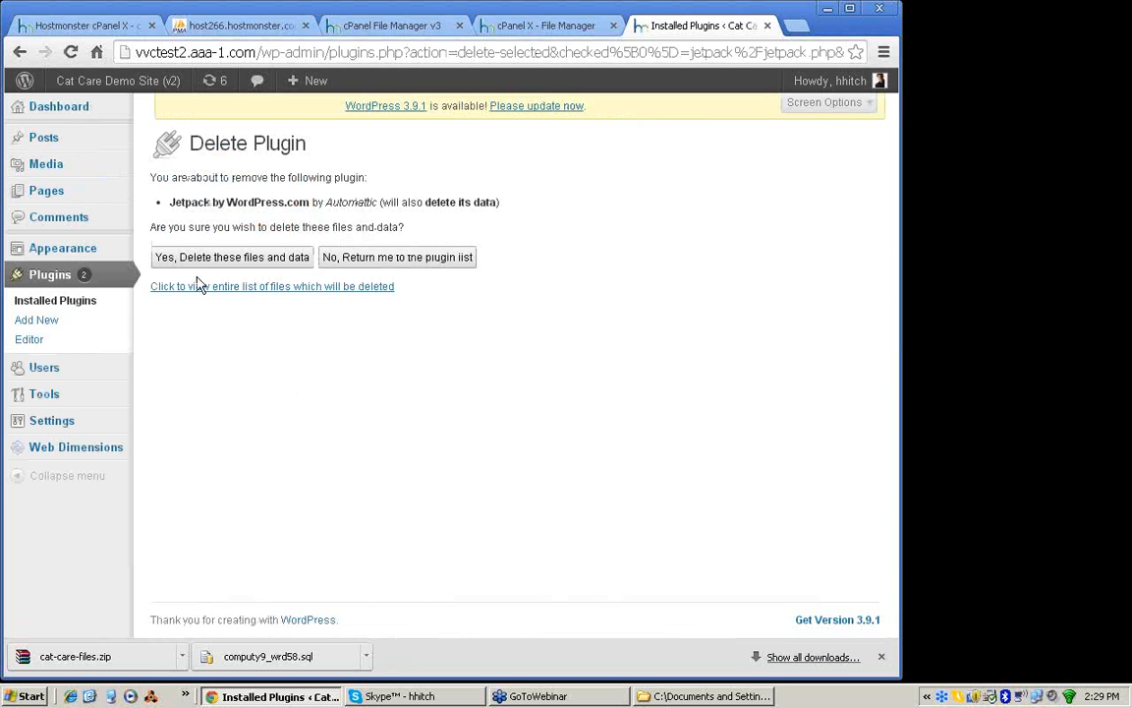
{"action": "left_click", "coordinate": [198, 258]}
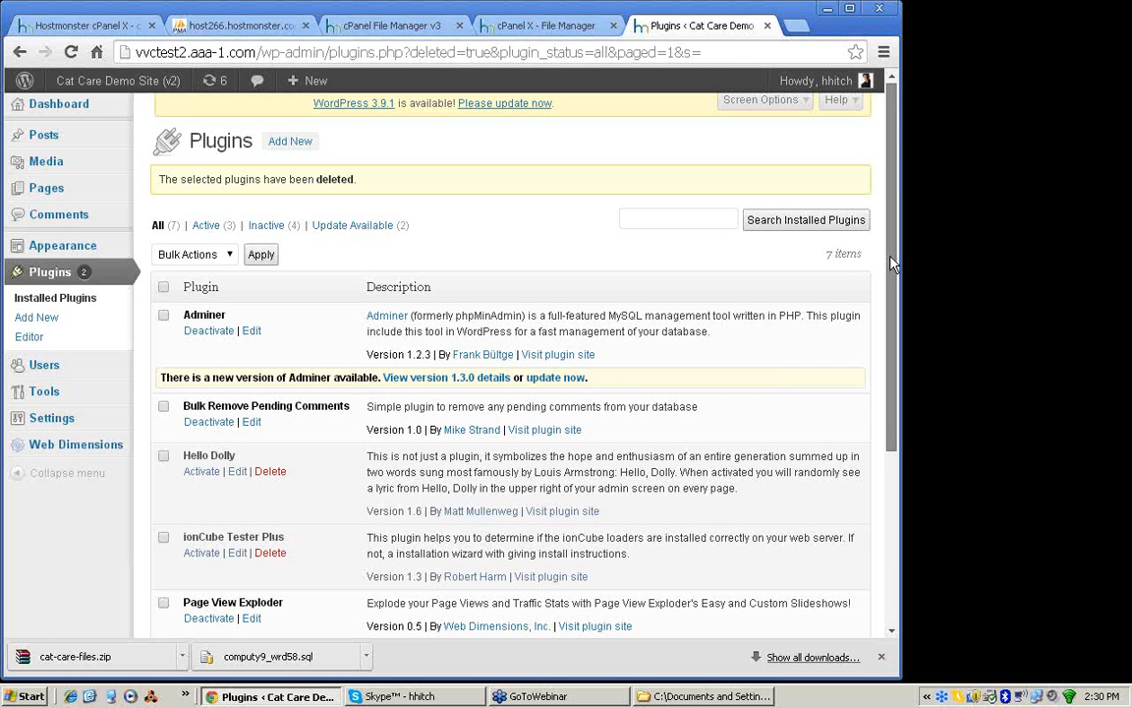
Step: Look over the remaining installed plugins and the site's current and available themes
{"action": "scroll", "coordinate": [891, 262], "scroll_direction": "down", "scroll_amount": 3}
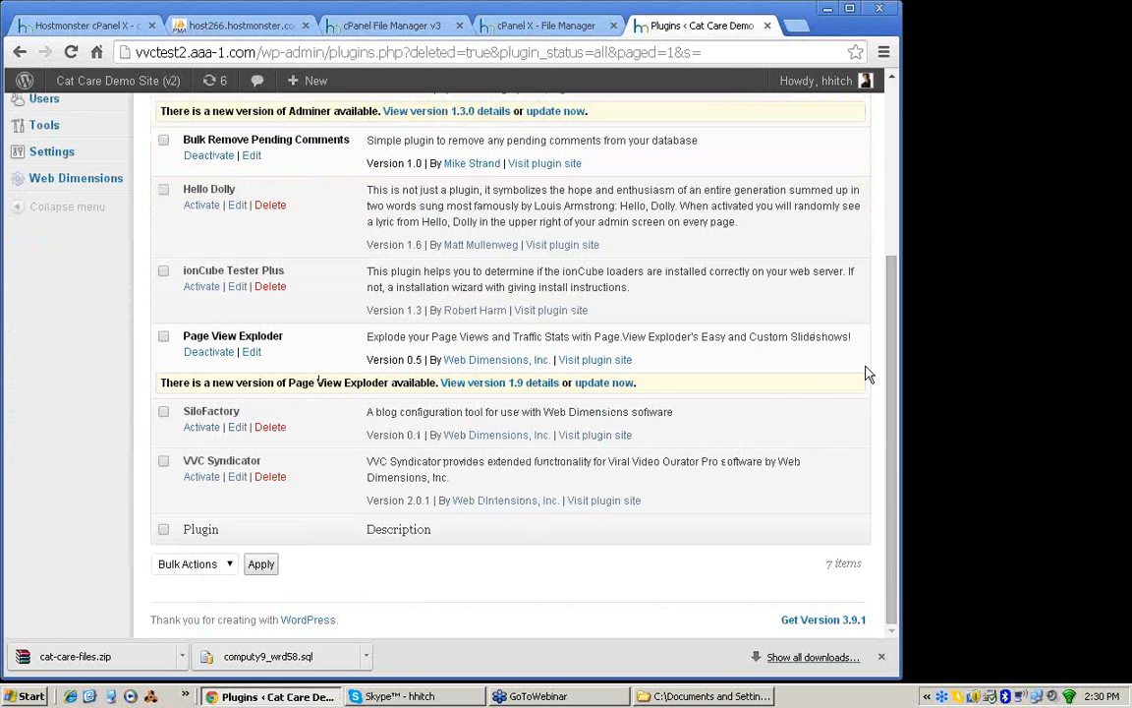
{"action": "scroll", "coordinate": [898, 194], "scroll_direction": "up", "scroll_amount": 3}
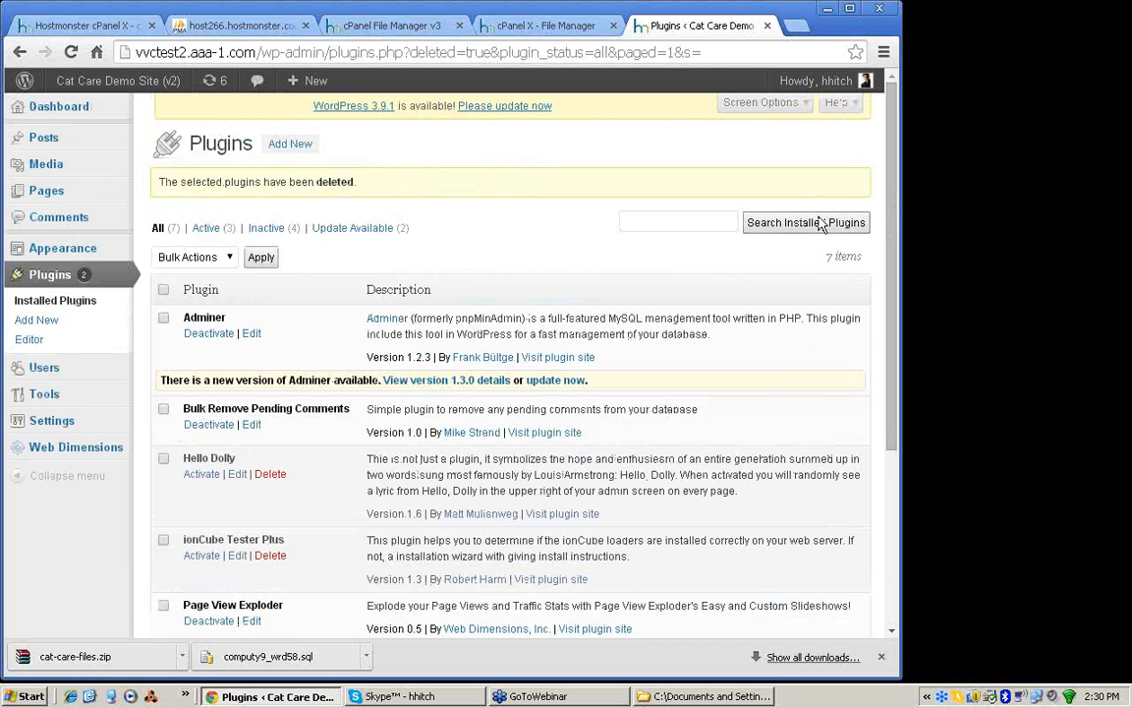
{"action": "left_click", "coordinate": [52, 252]}
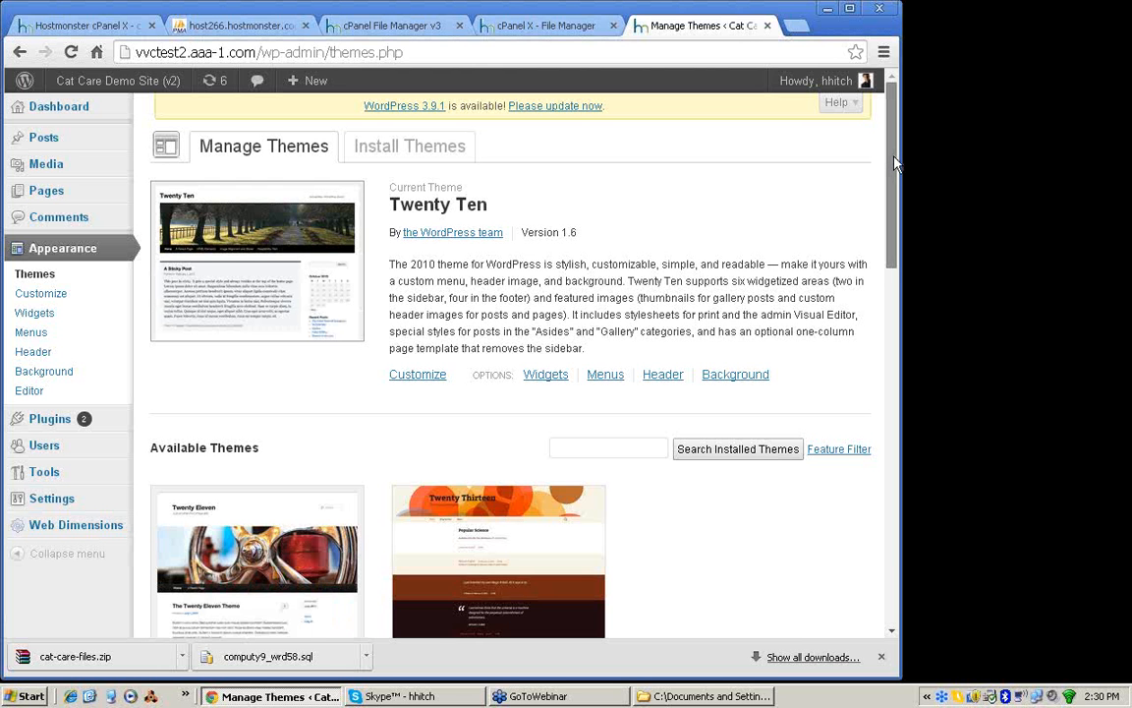
{"action": "left_click_drag", "start_coordinate": [894, 163], "coordinate": [890, 103]}
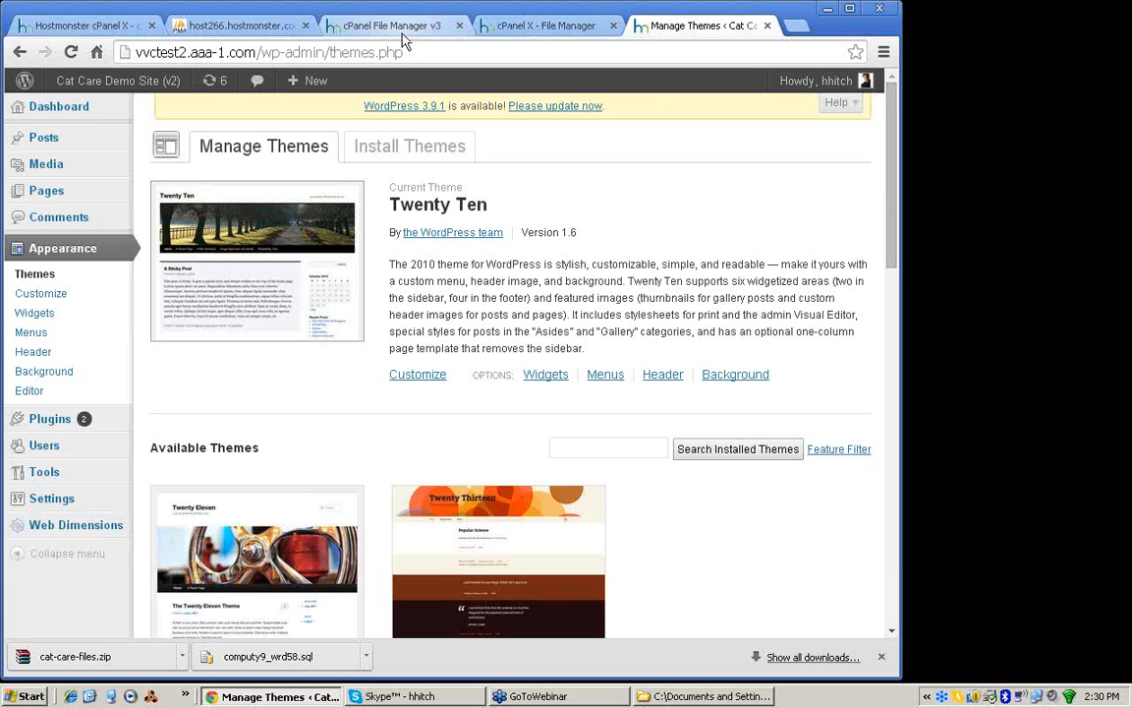
Step: Switch back past the wp-config.php editor to the cPanel File Manager and view the folder tree around vvctest2aaa1
{"action": "left_click", "coordinate": [515, 34]}
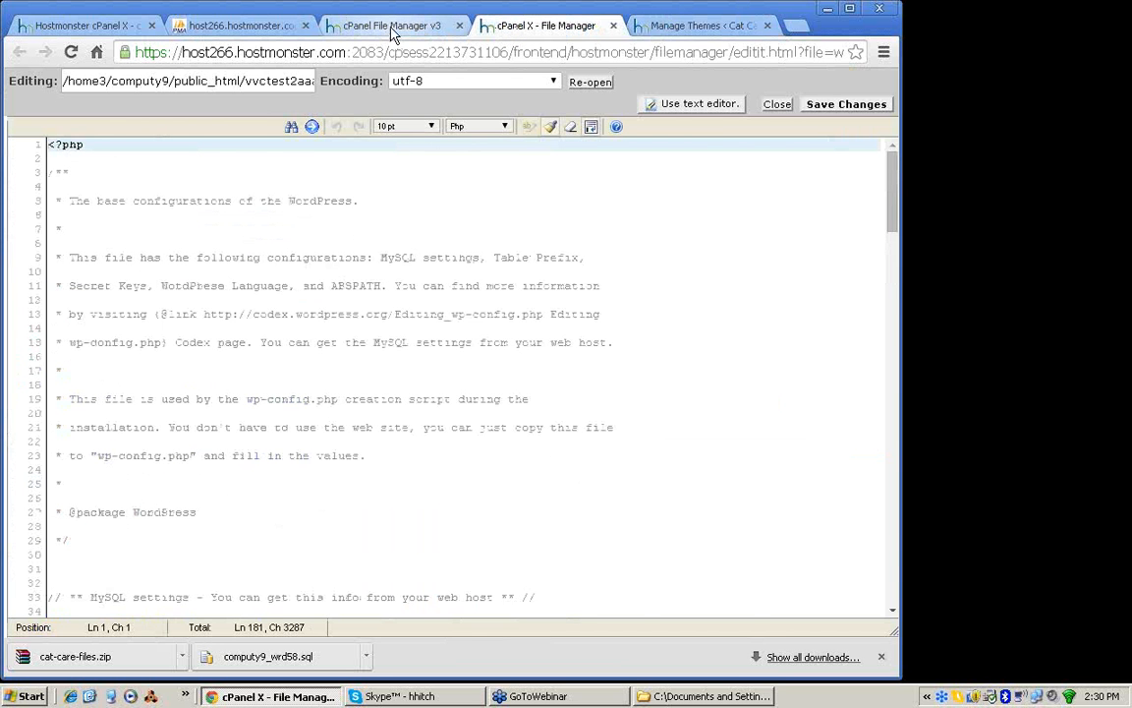
{"action": "left_click", "coordinate": [392, 30]}
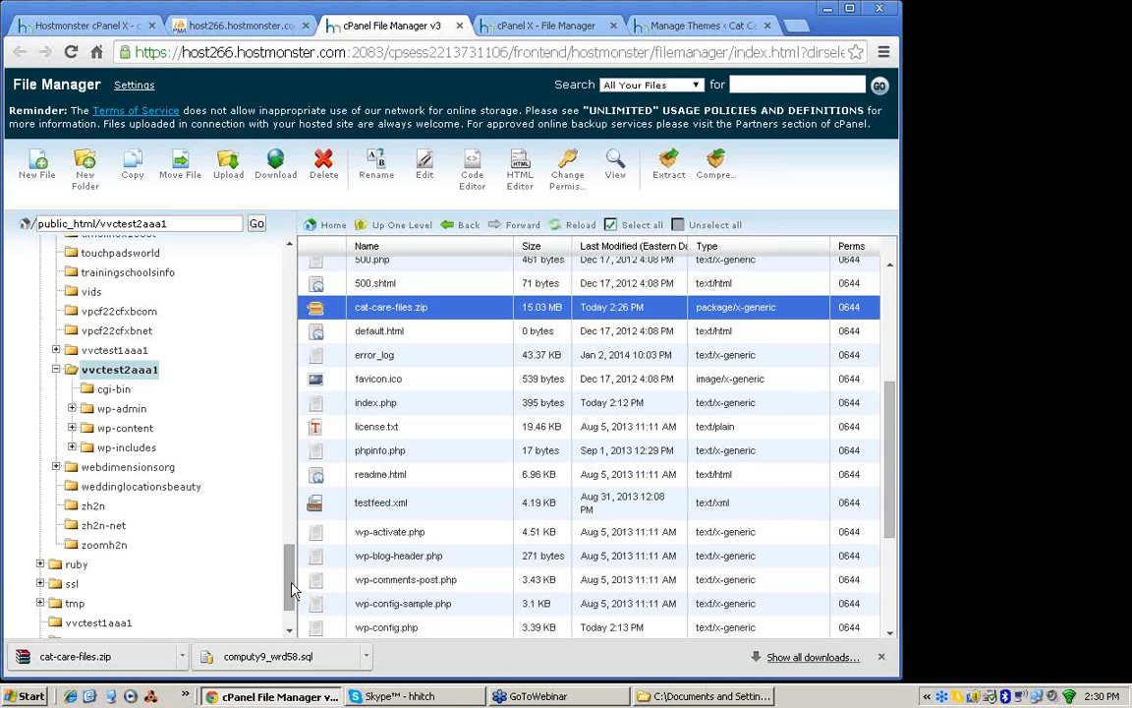
{"action": "mouse_move", "coordinate": [291, 578]}
{"action": "left_mouse_down"}
{"action": "mouse_move", "coordinate": [291, 594]}
{"action": "mouse_move", "coordinate": [294, 576]}
{"action": "left_mouse_up"}
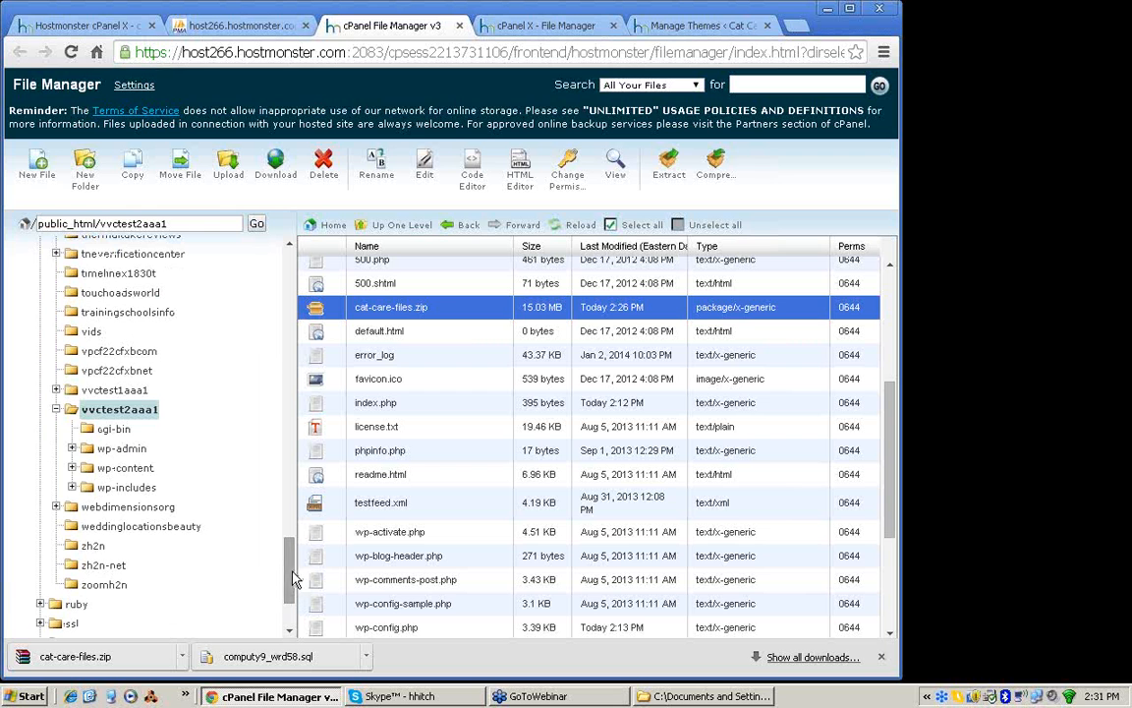
Step: Log in to the dyn.com account in a new browser tab and open the DNS records of the aaa-1.com zone
{"action": "left_click", "coordinate": [797, 27]}
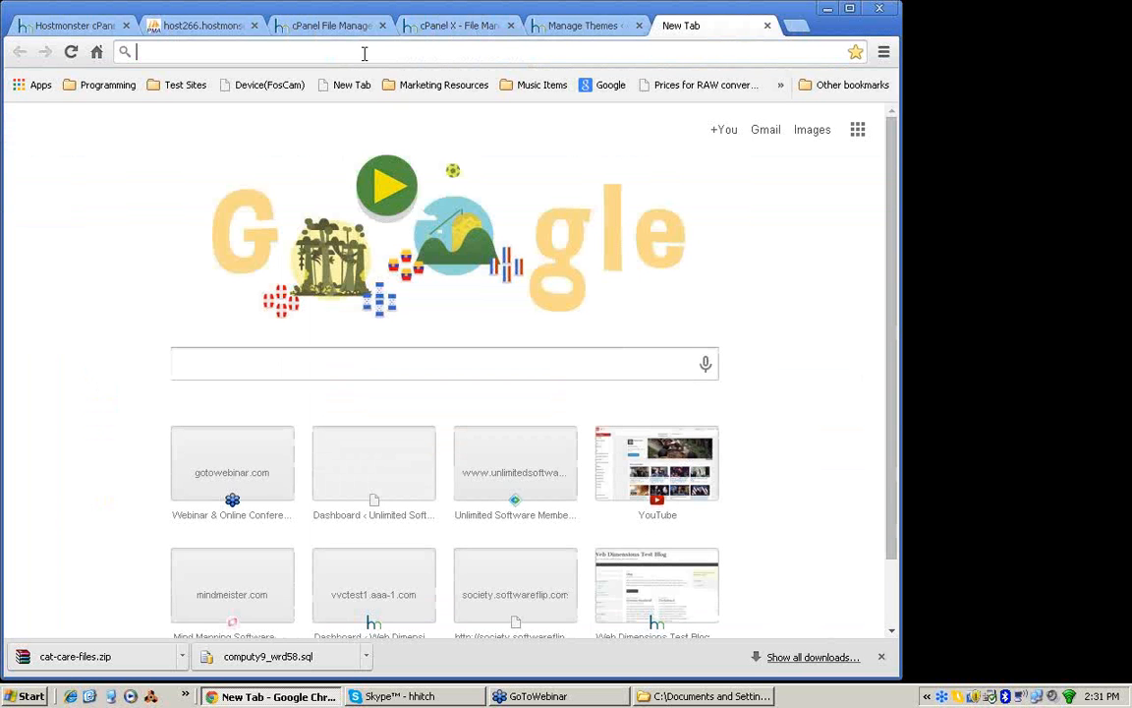
{"action": "type", "text": "dyn"}
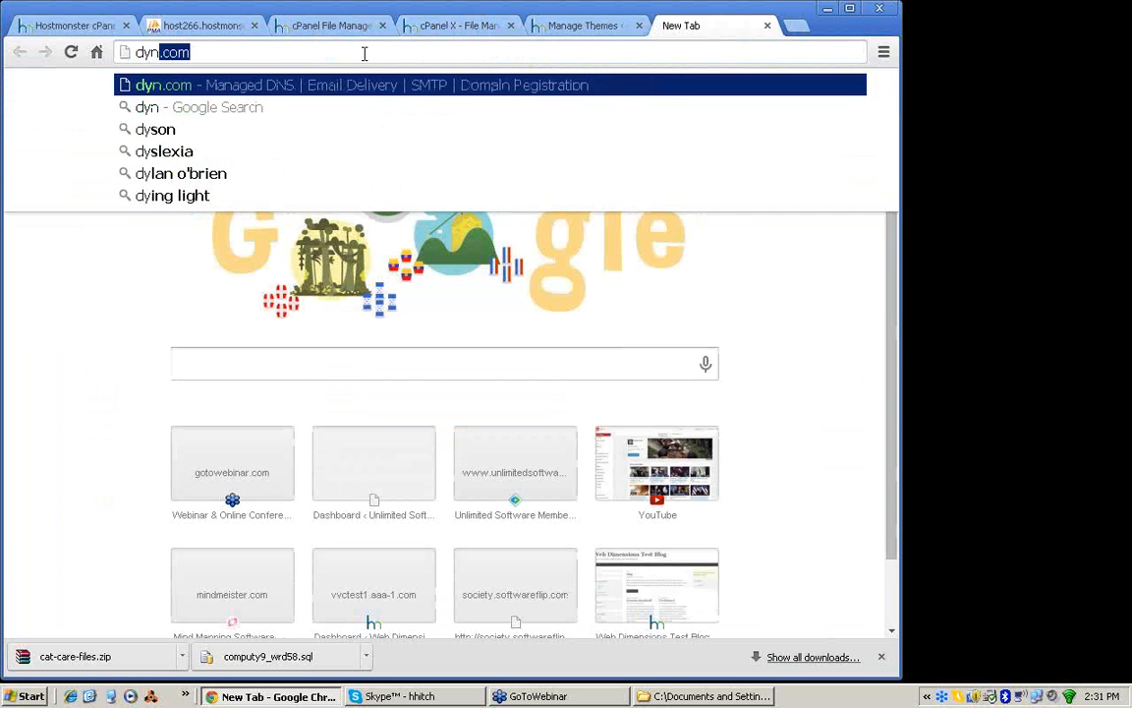
{"action": "type", "text": ".com"}
{"action": "key", "text": "Return"}
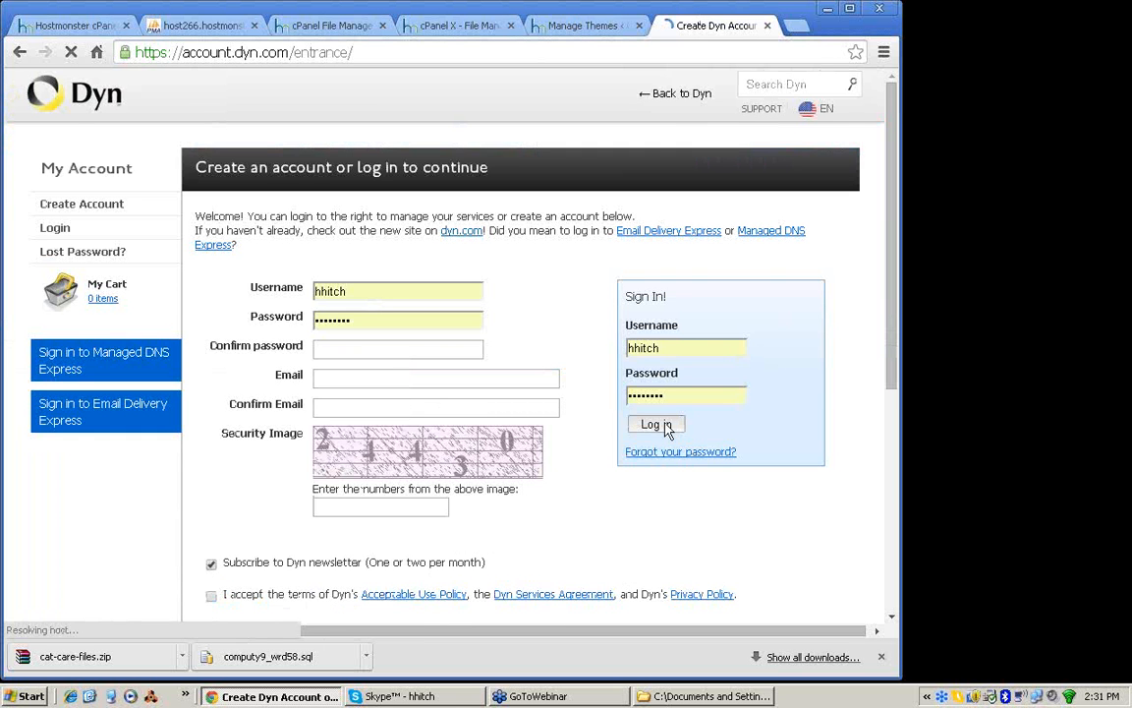
{"action": "left_click", "coordinate": [665, 430]}
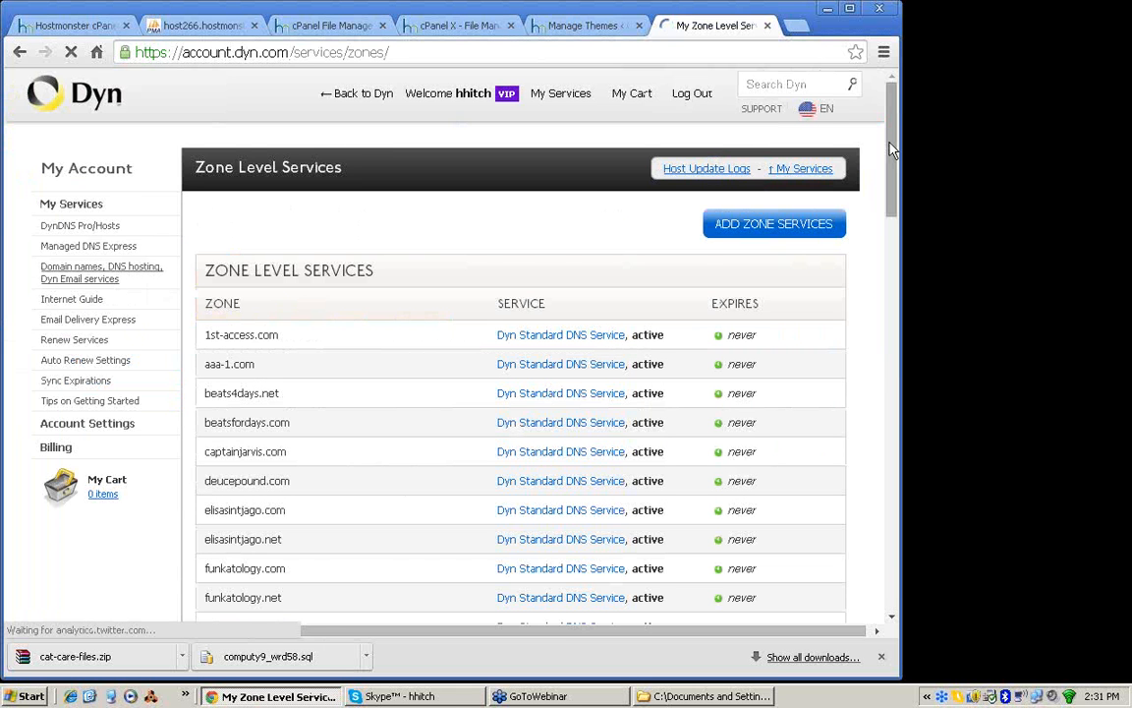
{"action": "mouse_move", "coordinate": [891, 147]}
{"action": "left_mouse_down"}
{"action": "mouse_move", "coordinate": [892, 175]}
{"action": "mouse_move", "coordinate": [892, 140]}
{"action": "left_mouse_up"}
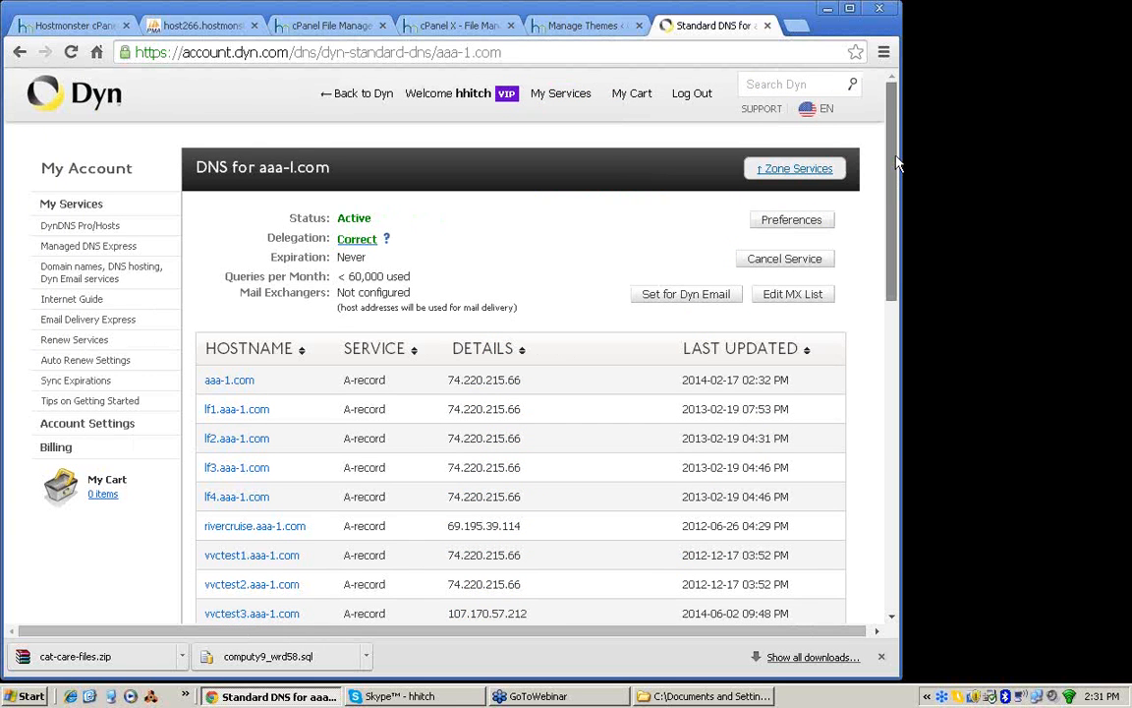
Step: Start a new hostname under aaa-1.com and give it the IP address of vvctest2.aaa-1.com, 74.220.215.66
{"action": "left_click_drag", "start_coordinate": [894, 159], "coordinate": [894, 320]}
{"action": "left_click", "coordinate": [636, 393]}
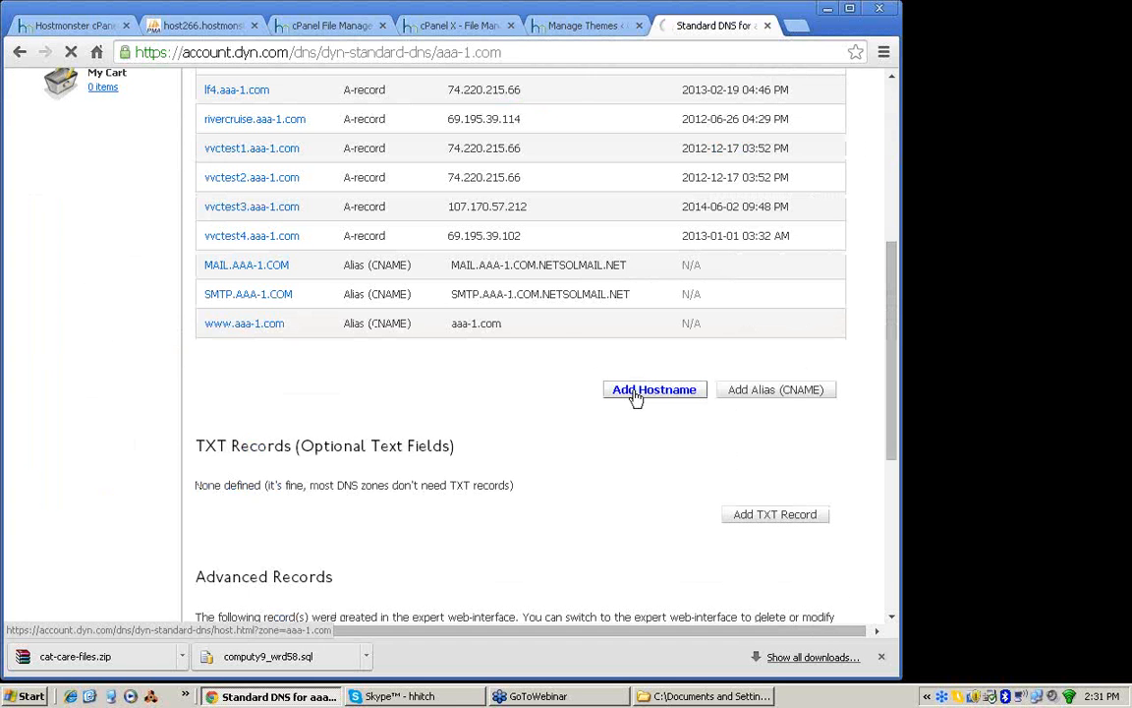
{"action": "double_click", "coordinate": [449, 176]}
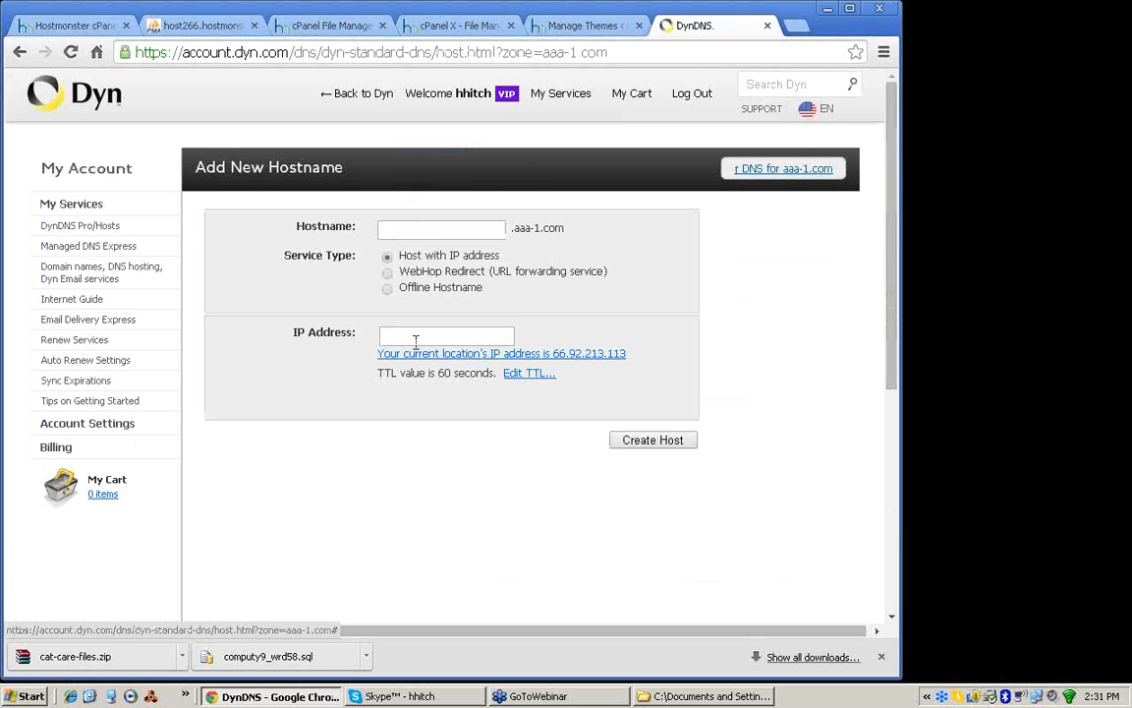
{"action": "left_click", "coordinate": [416, 336]}
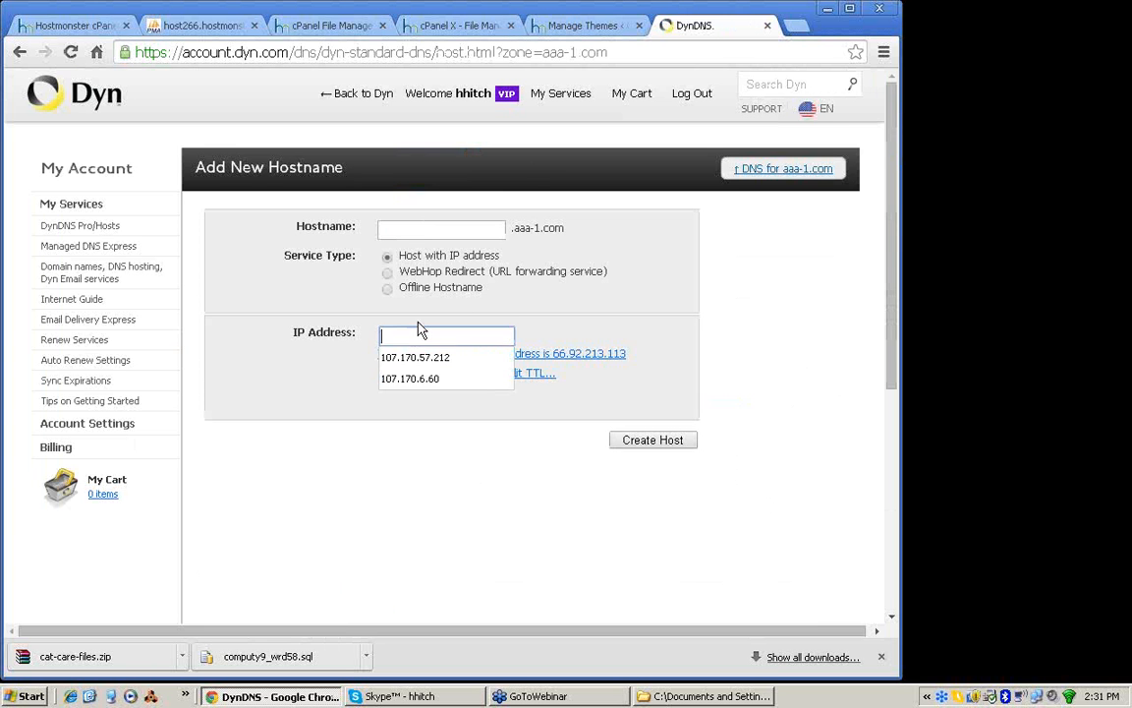
{"action": "left_click", "coordinate": [20, 53]}
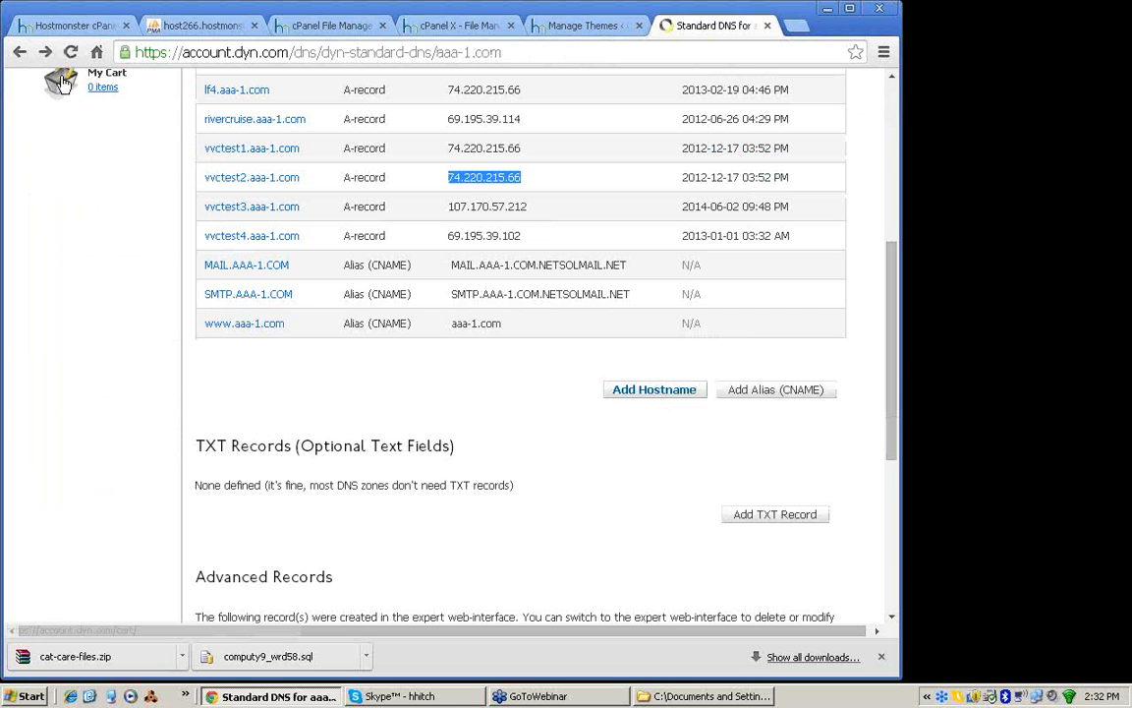
{"action": "left_click", "coordinate": [46, 53]}
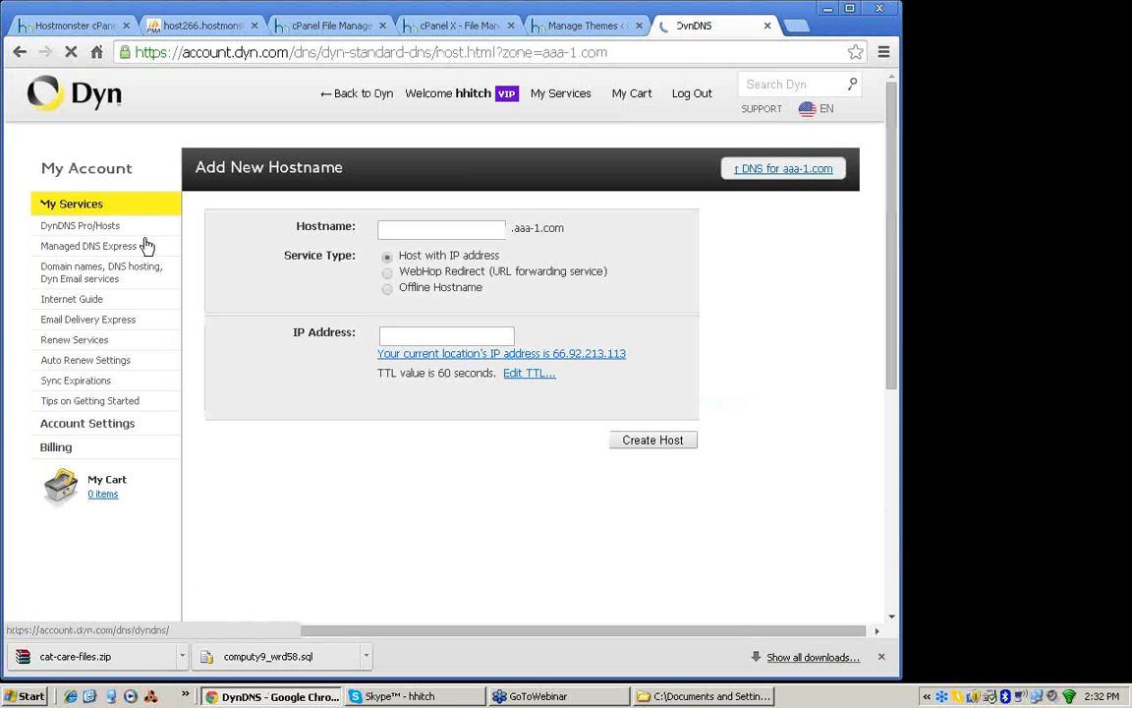
{"action": "left_click", "coordinate": [399, 334]}
{"action": "type", "text": "74.220.215.66"}
Step: Name the new host wpbackup and create it under aaa-1.com
{"action": "left_click", "coordinate": [426, 230]}
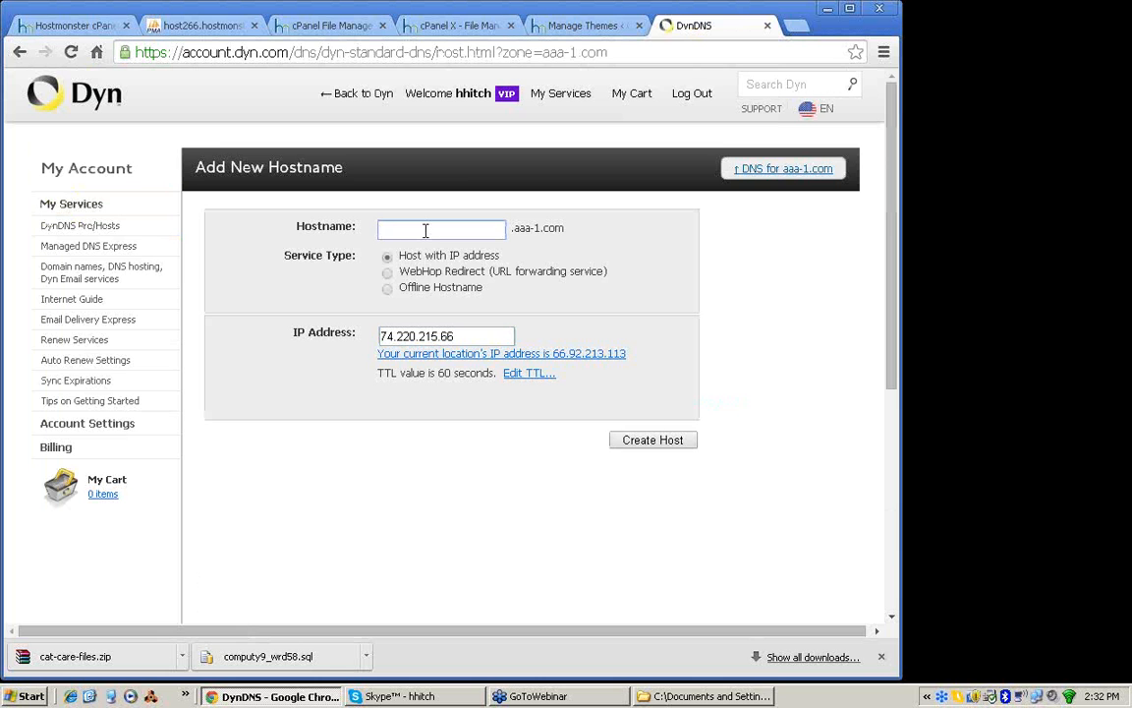
{"action": "type", "text": "wpbackup"}
{"action": "left_click", "coordinate": [649, 440]}
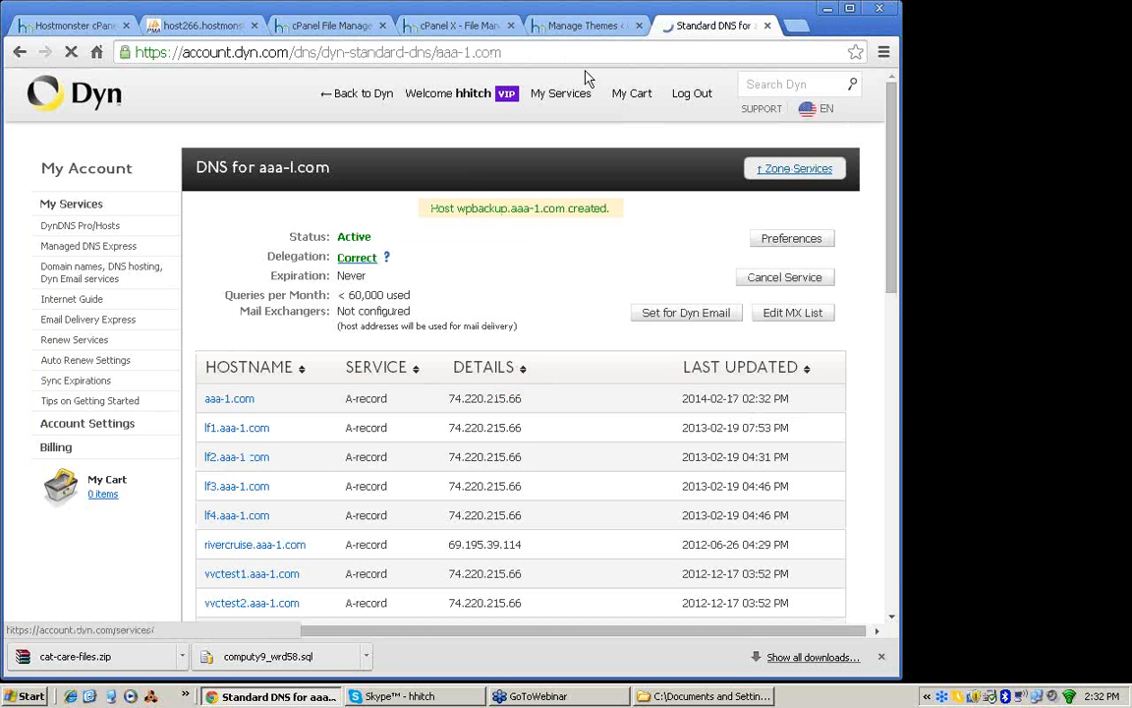
Step: Return to the Hostmonster cPanel home page and open the page for assigning an addon domain
{"action": "left_click", "coordinate": [343, 28]}
{"action": "left_click", "coordinate": [87, 29]}
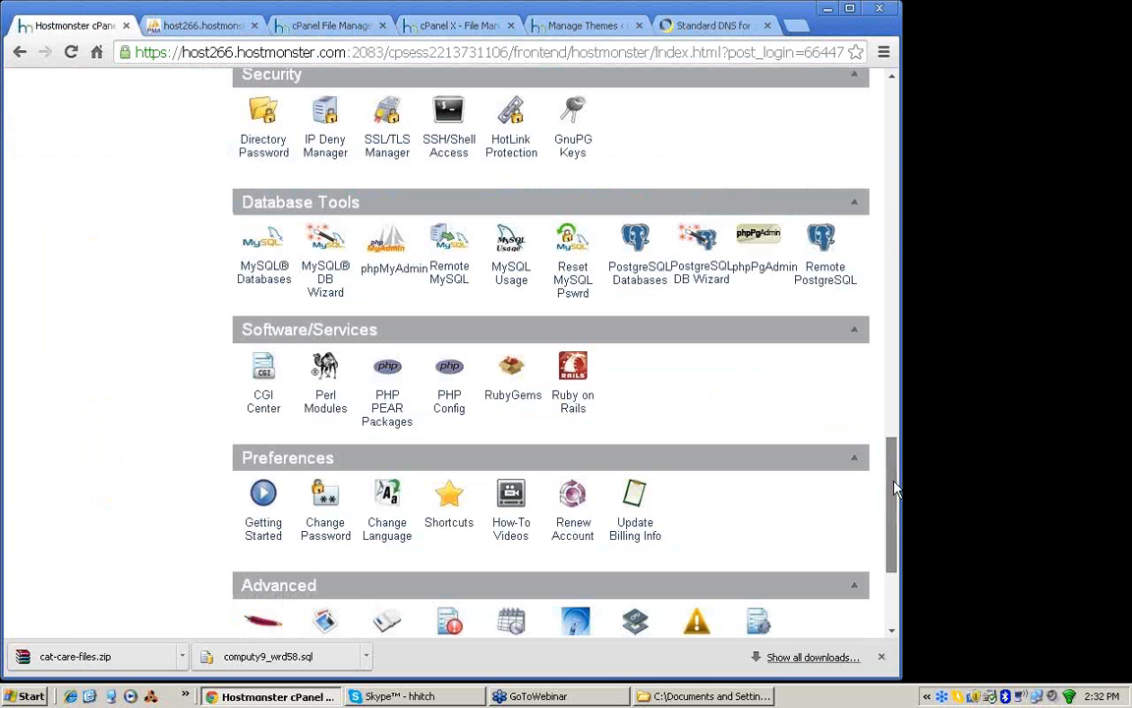
{"action": "left_click_drag", "start_coordinate": [894, 488], "coordinate": [894, 475]}
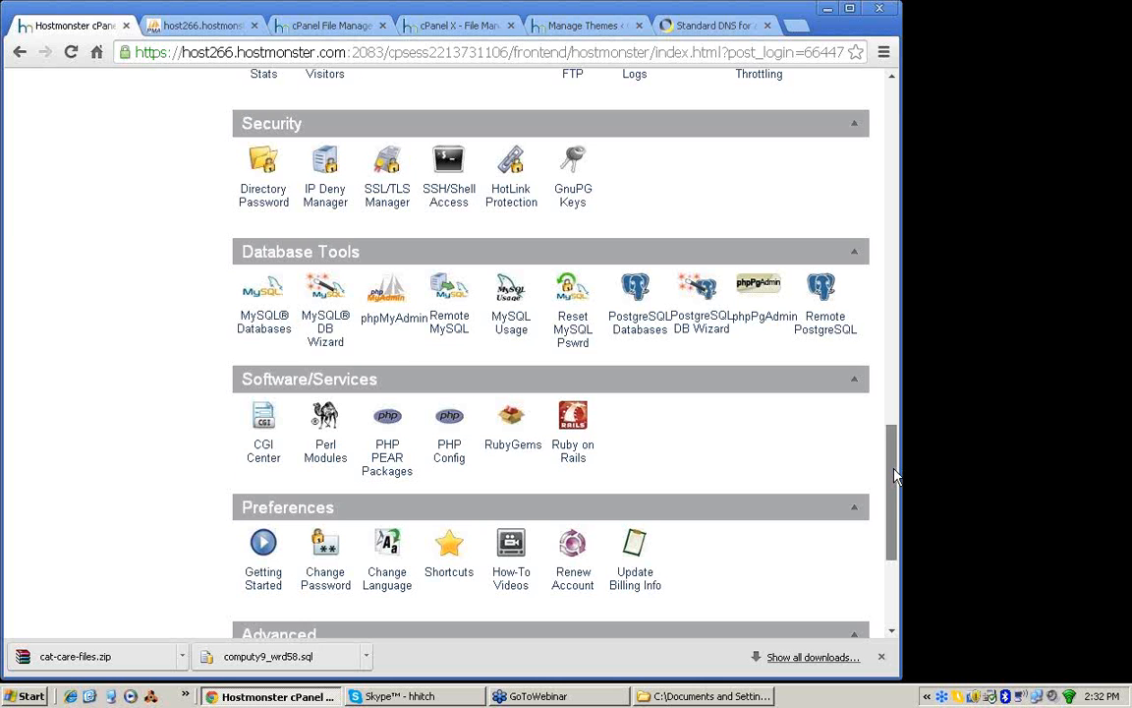
{"action": "left_click_drag", "start_coordinate": [894, 474], "coordinate": [895, 273]}
{"action": "left_click", "coordinate": [635, 192]}
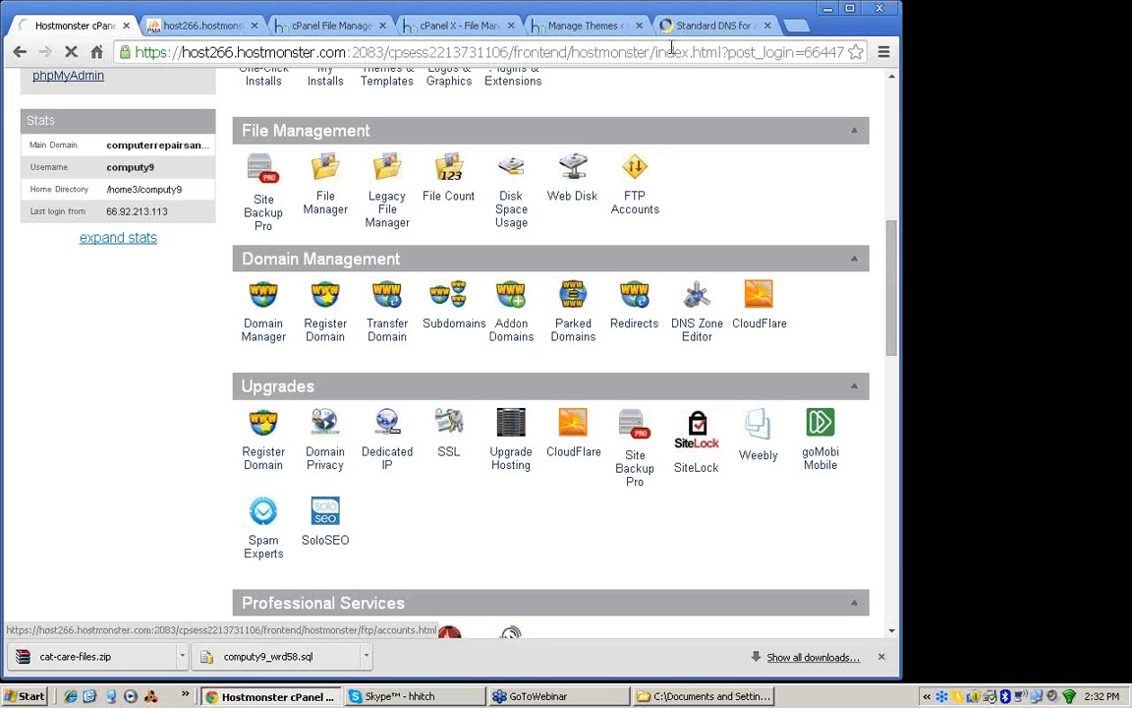
Step: Copy the hostname wpbackup.aaa-1.com from the Dyn DNS records of aaa-1.com
{"action": "left_click", "coordinate": [688, 27]}
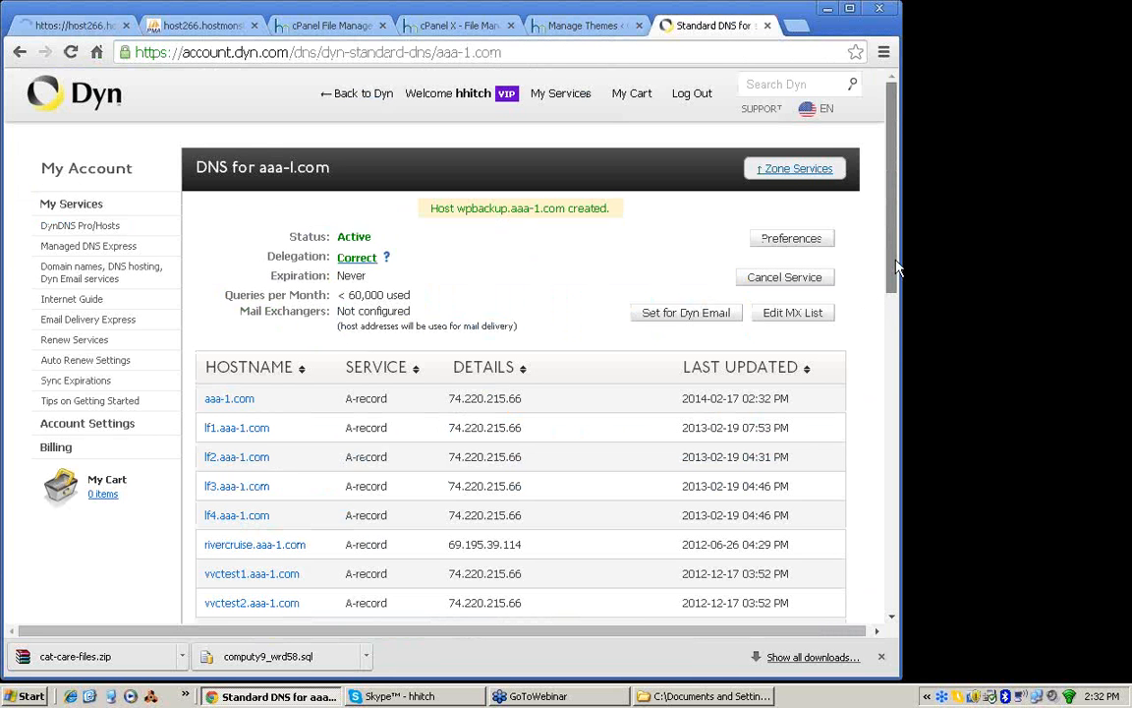
{"action": "left_click_drag", "start_coordinate": [896, 268], "coordinate": [894, 280]}
{"action": "scroll", "coordinate": [298, 324], "scroll_direction": "down", "scroll_amount": 4}
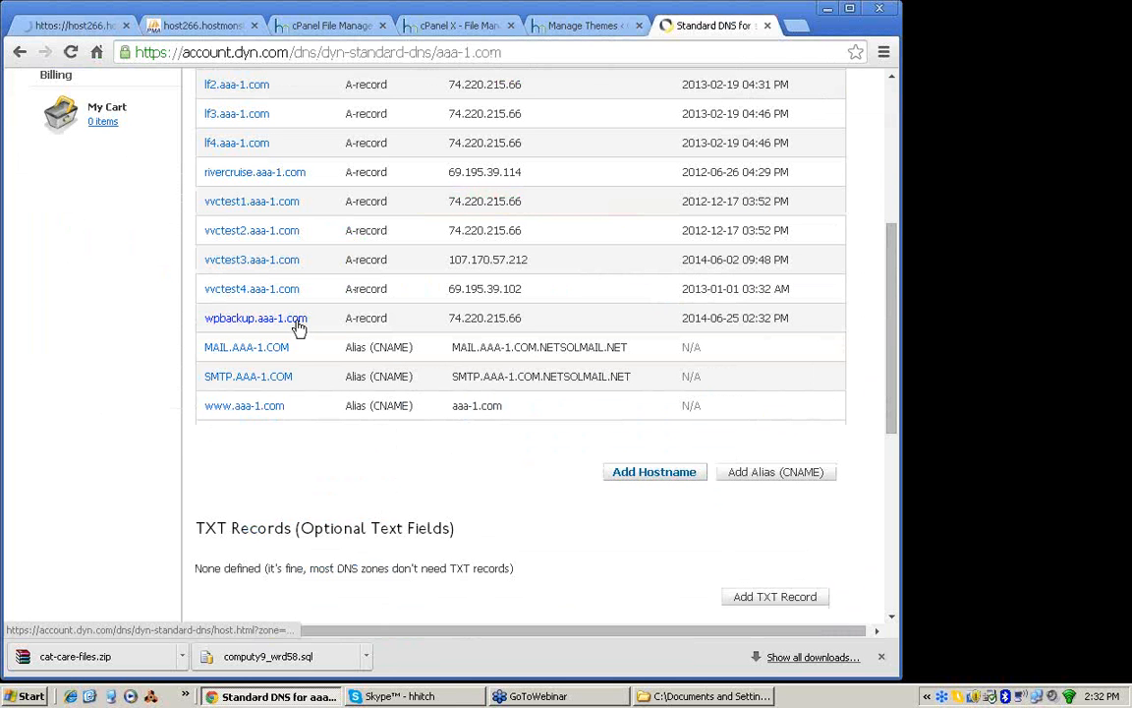
{"action": "left_click_drag", "start_coordinate": [311, 322], "coordinate": [213, 324]}
{"action": "key", "text": "ctrl+c"}
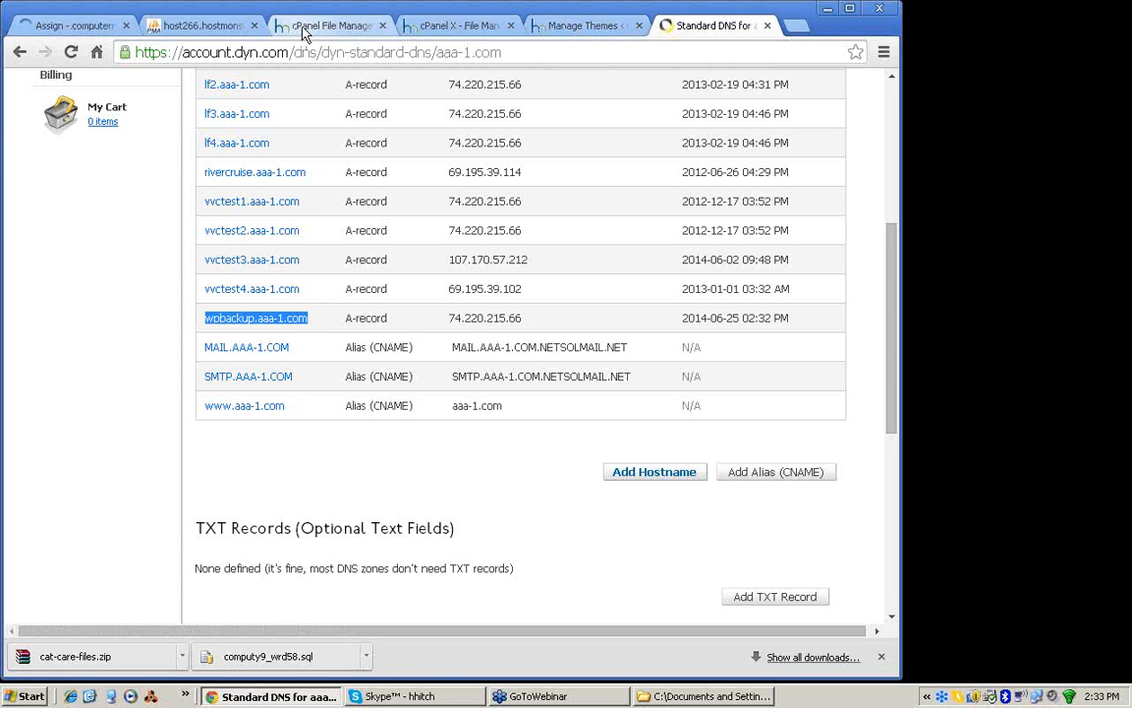
Step: Set the Hostmonster Assign Domain form to use a domain that is not already associated with the account
{"action": "left_click", "coordinate": [74, 25]}
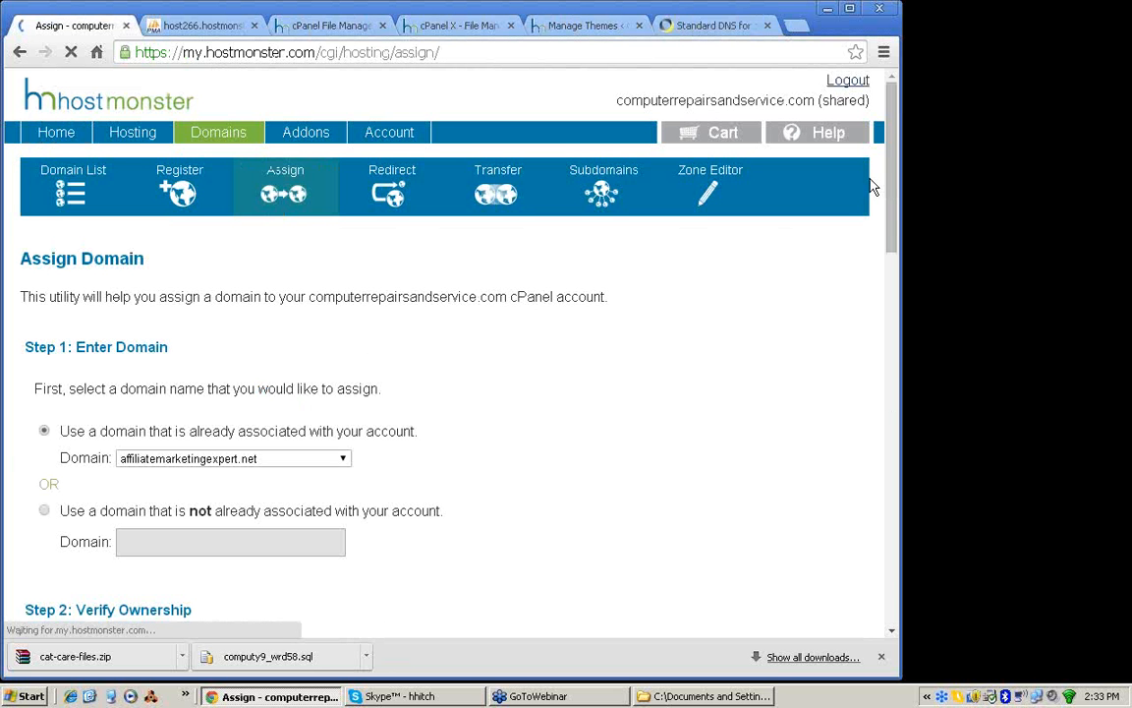
{"action": "left_click_drag", "start_coordinate": [898, 164], "coordinate": [897, 206]}
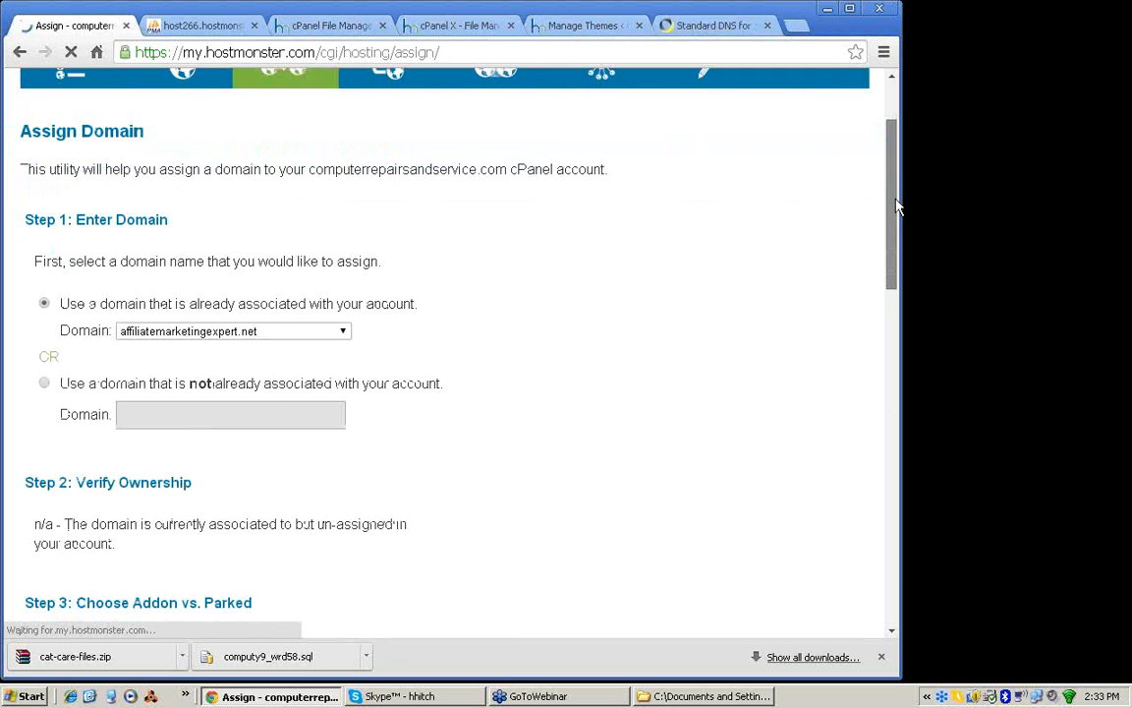
{"action": "left_click", "coordinate": [144, 301]}
{"action": "left_click", "coordinate": [177, 329]}
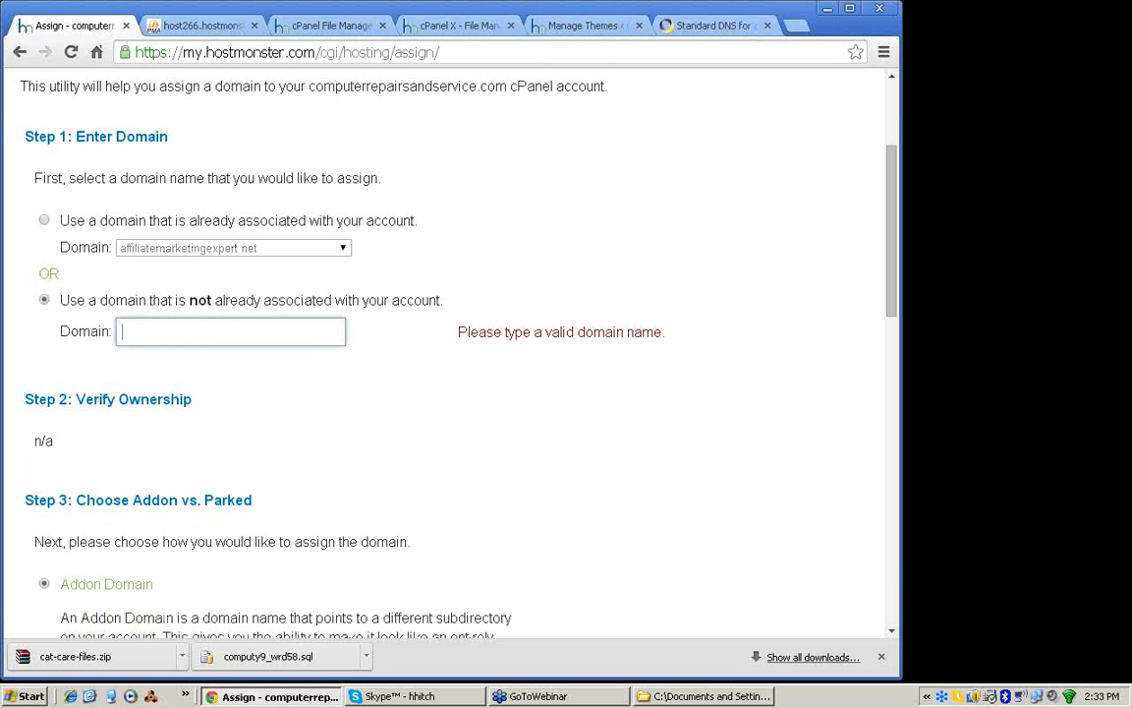
Step: Open a Windows command prompt, ping wpbackup.aaa-1.com and move the window off the domain form
{"action": "left_click", "coordinate": [7, 695]}
{"action": "left_click", "coordinate": [7, 696]}
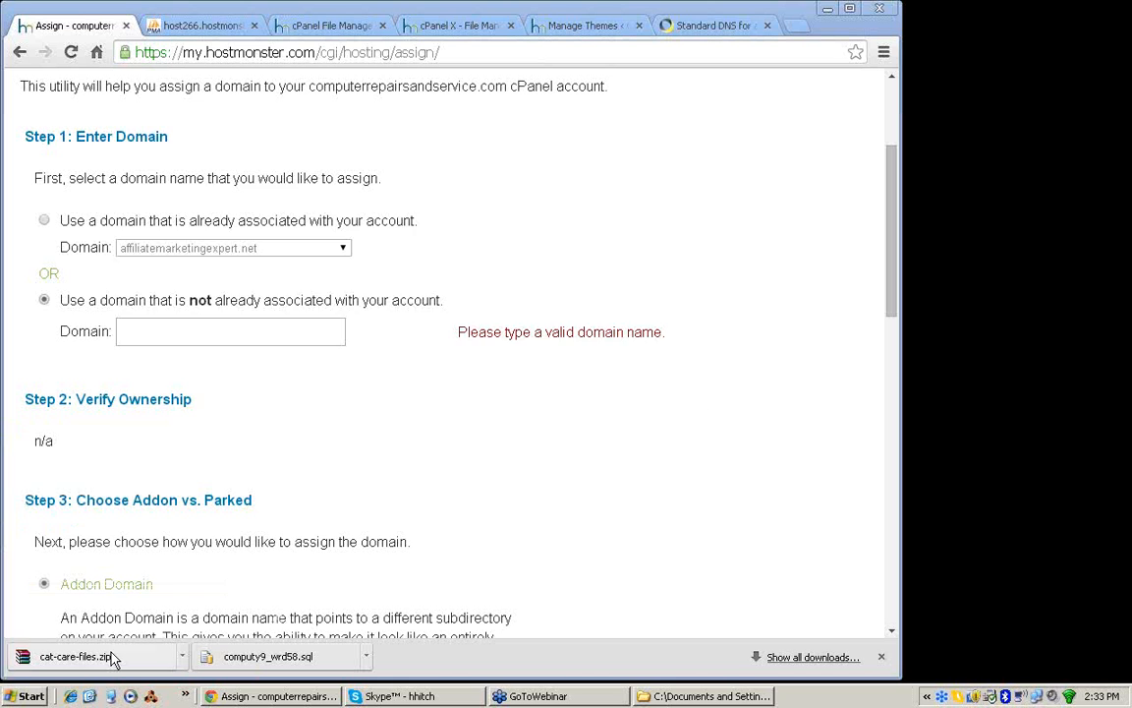
{"action": "type", "text": "ping wp"}
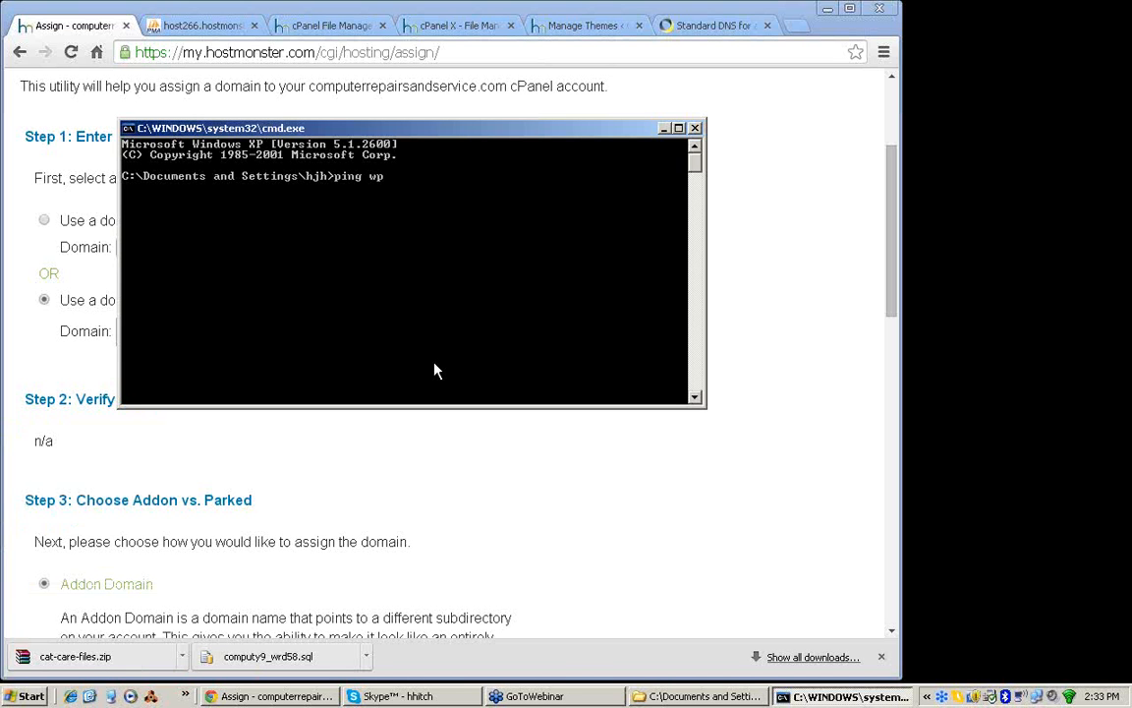
{"action": "type", "text": "backup.aaa-1.com"}
{"action": "key", "text": "Return"}
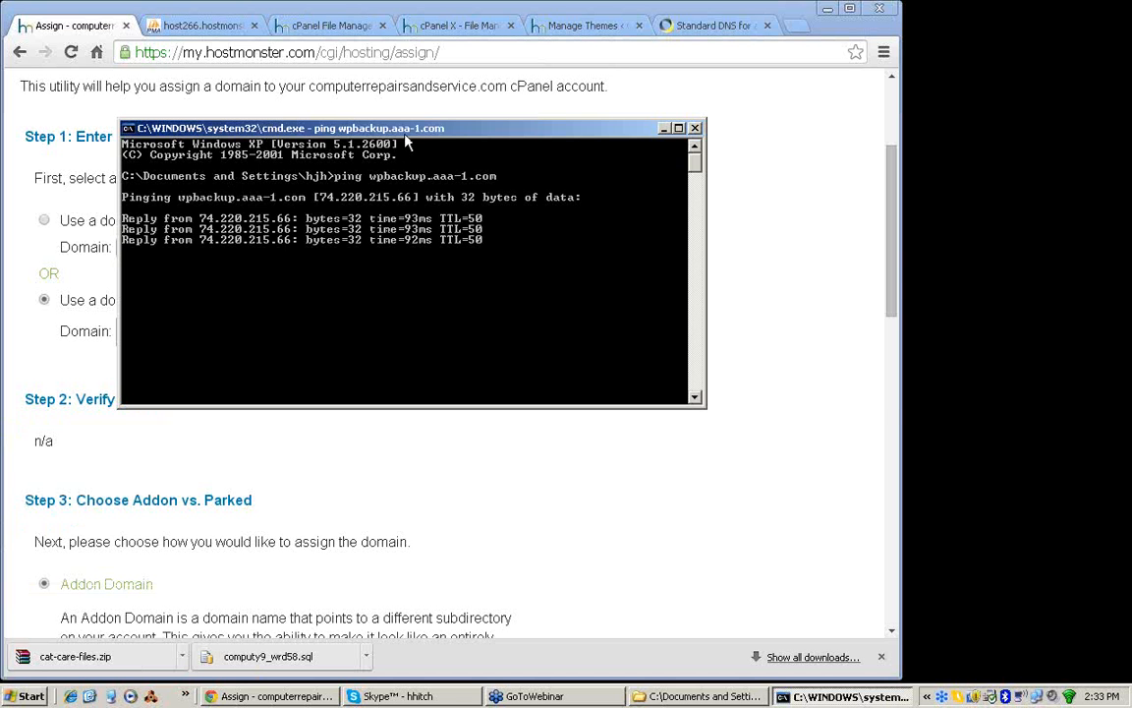
{"action": "left_click_drag", "start_coordinate": [405, 137], "coordinate": [652, 136]}
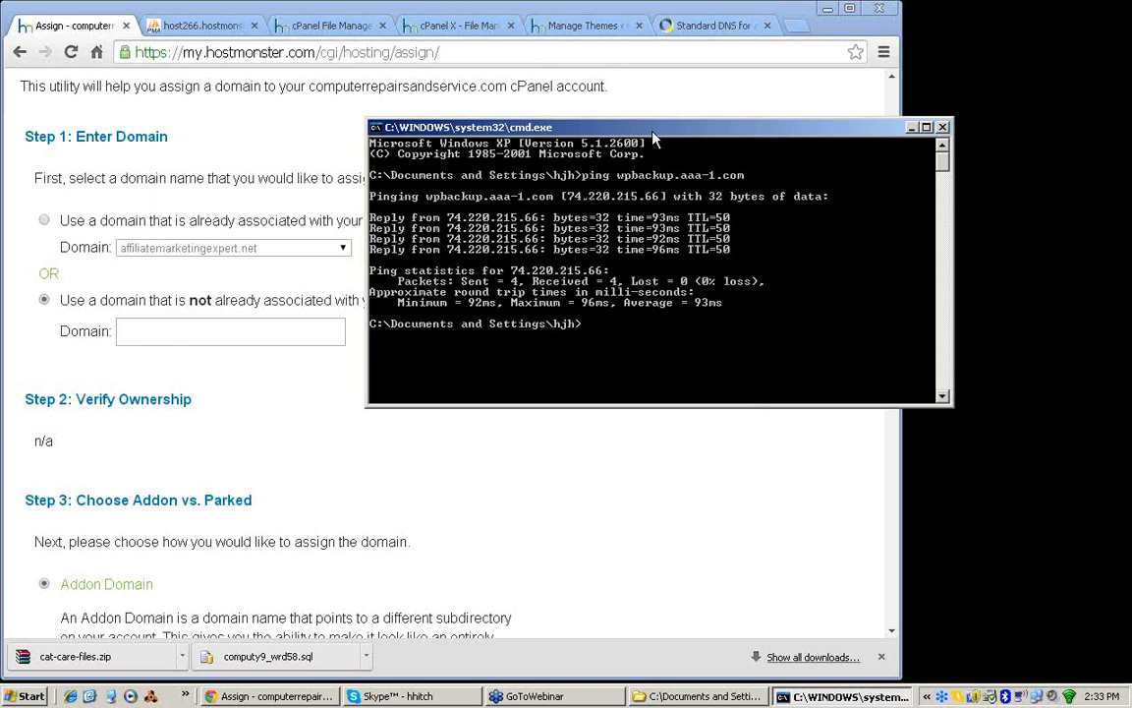
Step: Enter wpbackup.aaa-1.com as the domain and assign it as an addon domain with the new directory wpbackupaaa1
{"action": "left_click", "coordinate": [184, 331]}
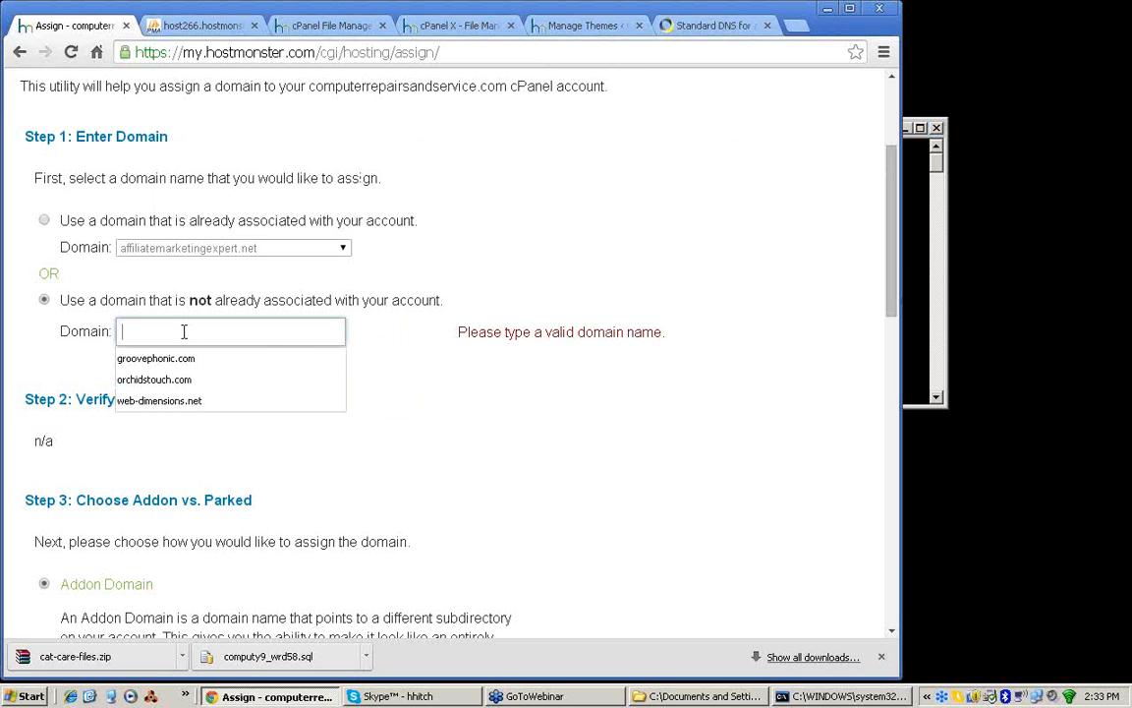
{"action": "key", "text": "ctrl+v"}
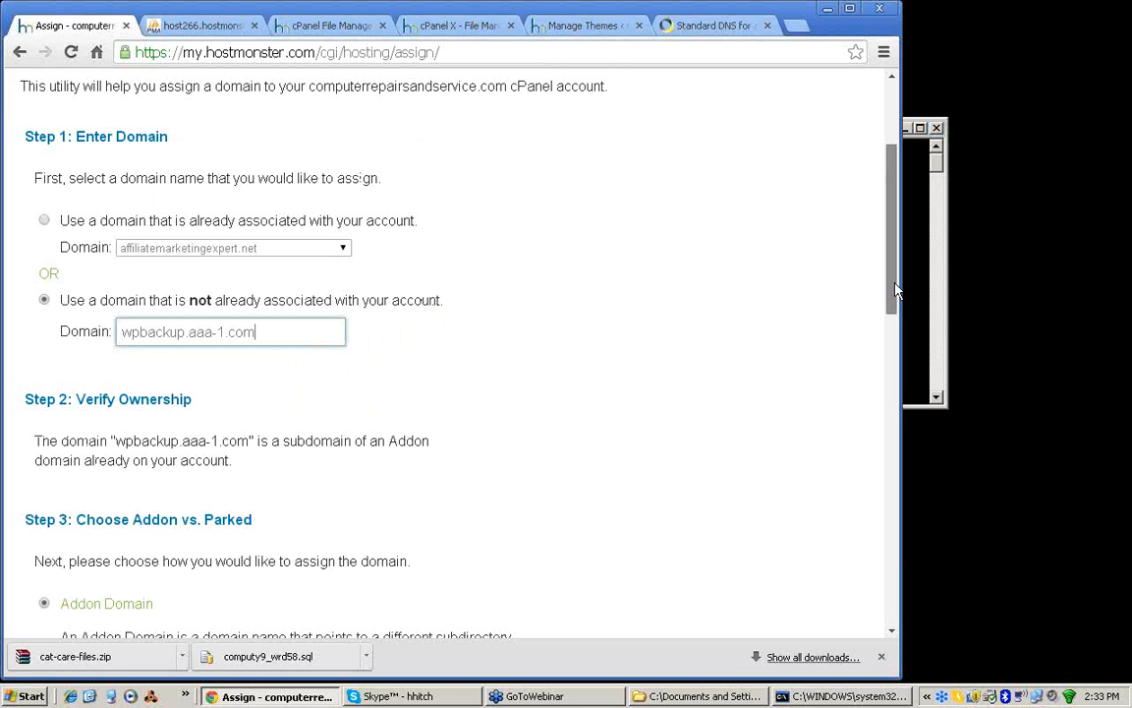
{"action": "left_click_drag", "start_coordinate": [895, 290], "coordinate": [889, 565]}
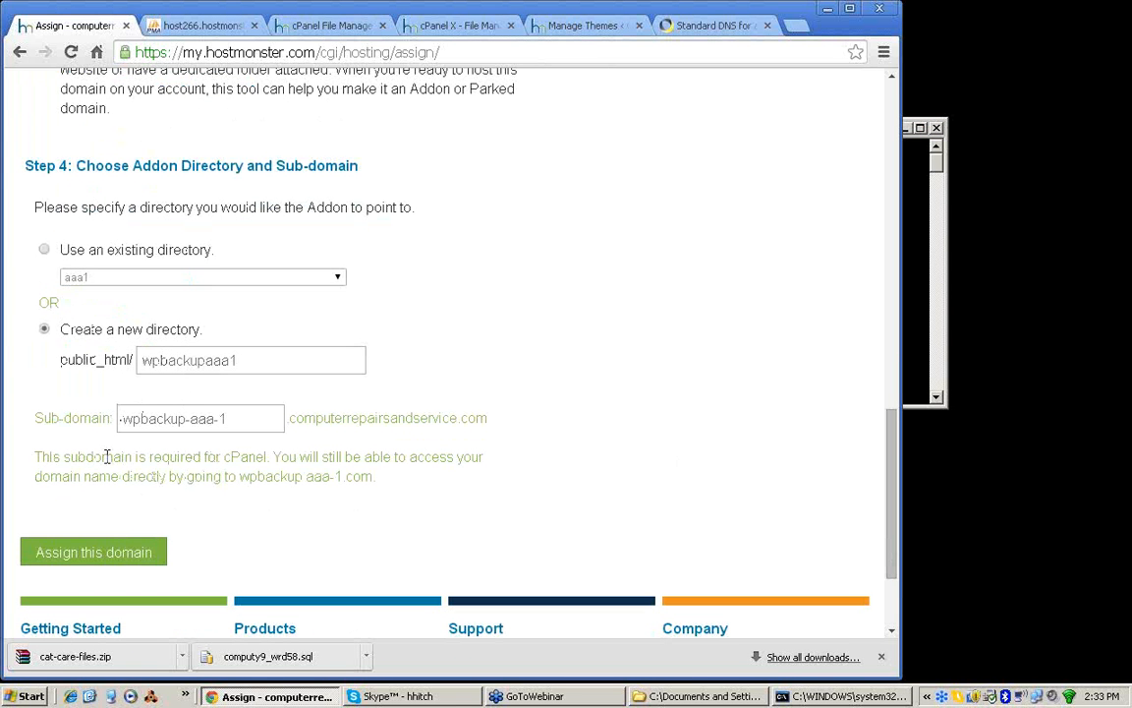
{"action": "left_click", "coordinate": [91, 552]}
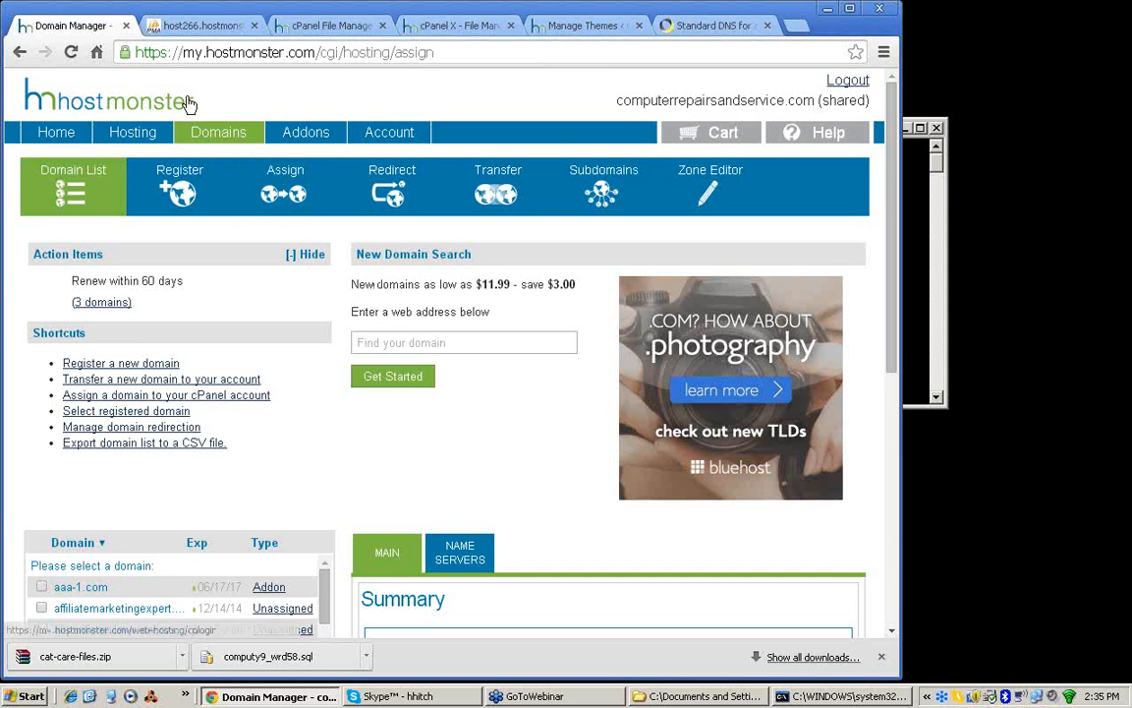
Step: Switch to the cPanel File Manager and open the wpbackupaaa1 folder inside public_html
{"action": "left_click", "coordinate": [303, 30]}
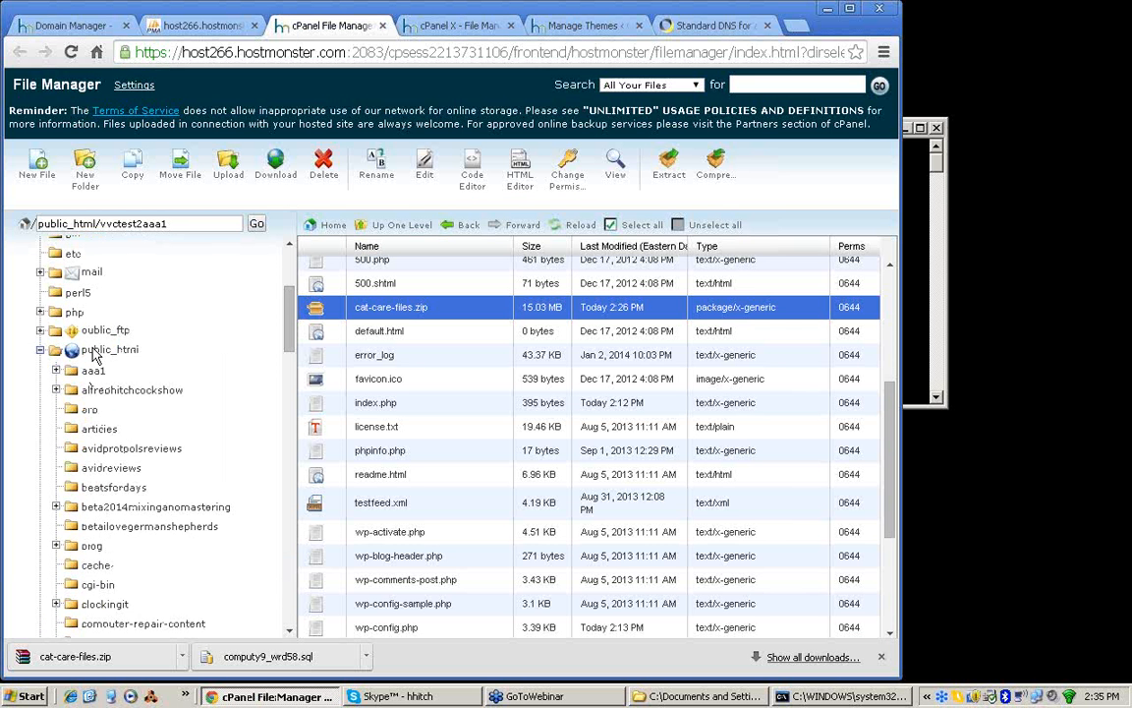
{"action": "left_click", "coordinate": [95, 356]}
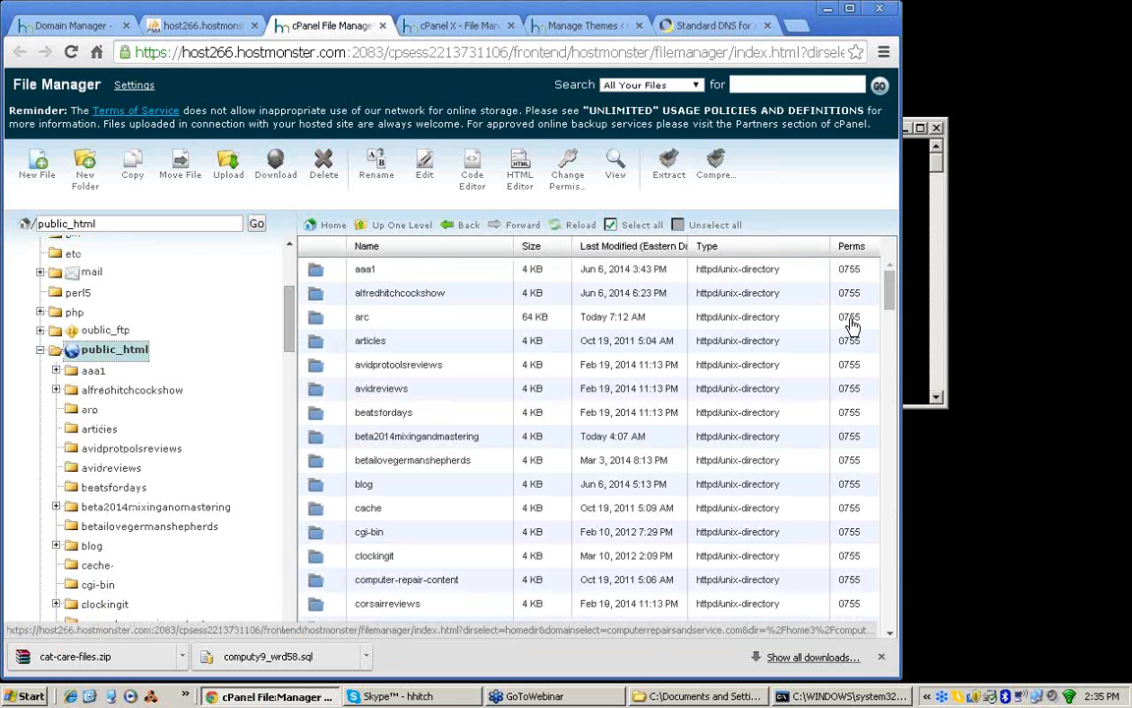
{"action": "left_click_drag", "start_coordinate": [886, 296], "coordinate": [887, 499]}
{"action": "left_click", "coordinate": [309, 444]}
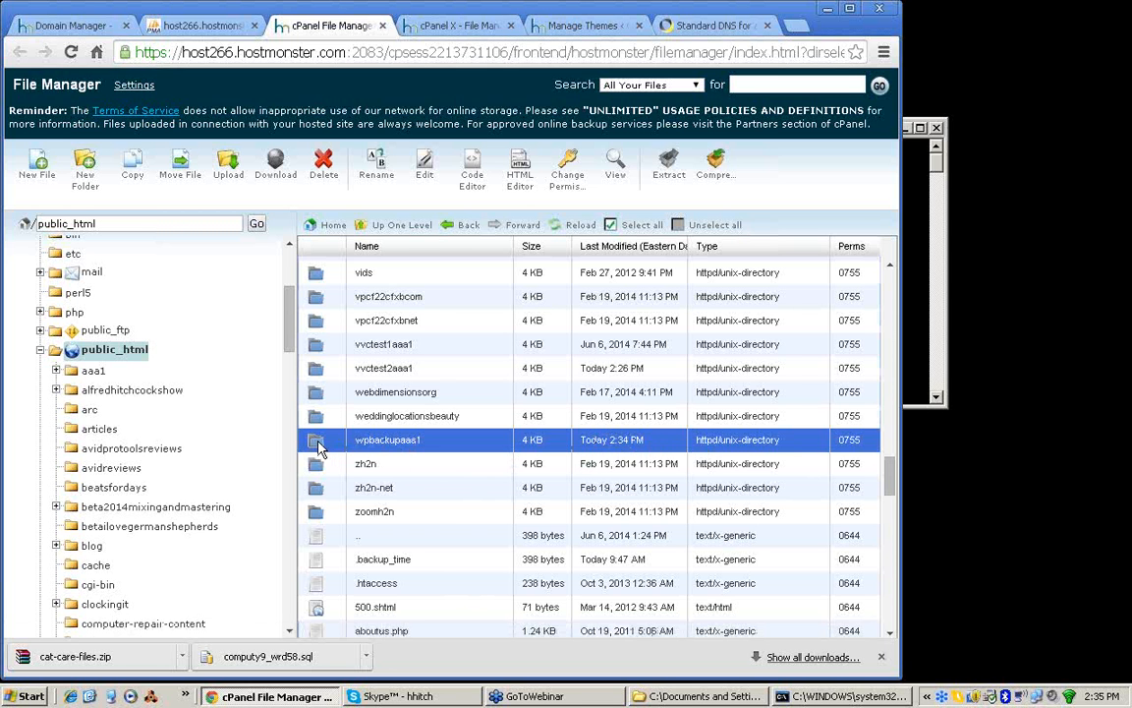
{"action": "double_click", "coordinate": [318, 447]}
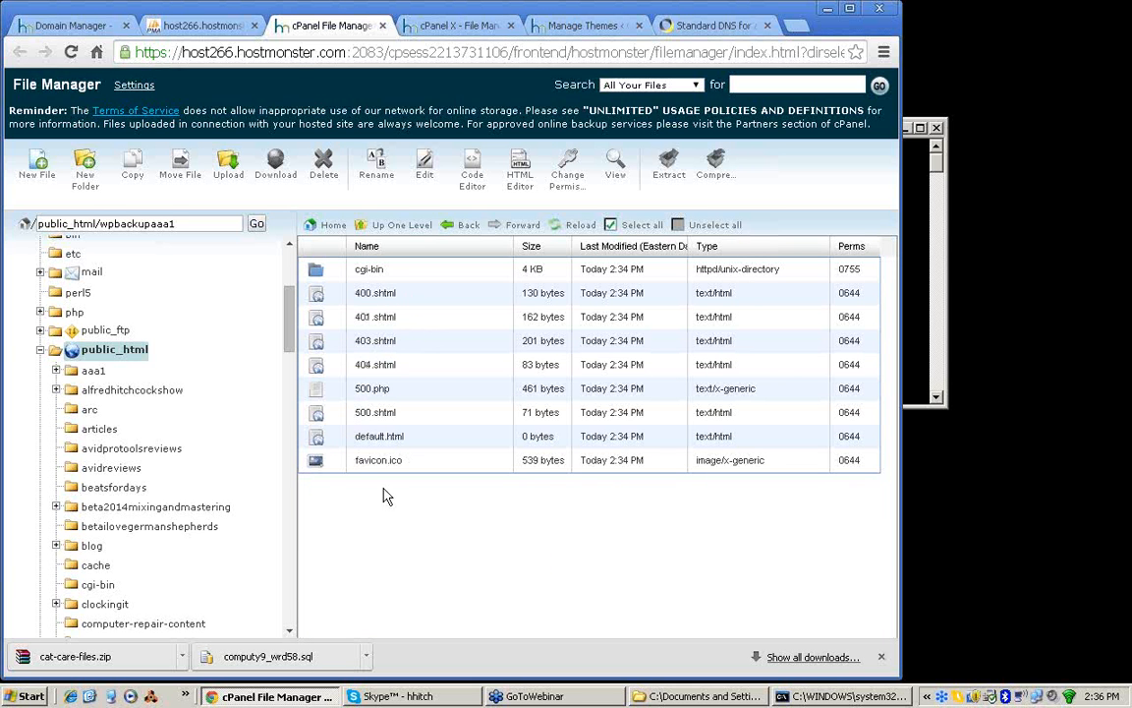
Step: Delete the cgi-bin folder and all the default files, from 400.shtml to favicon.ico, from the wpbackupaaa1 folder
{"action": "left_click", "coordinate": [317, 297]}
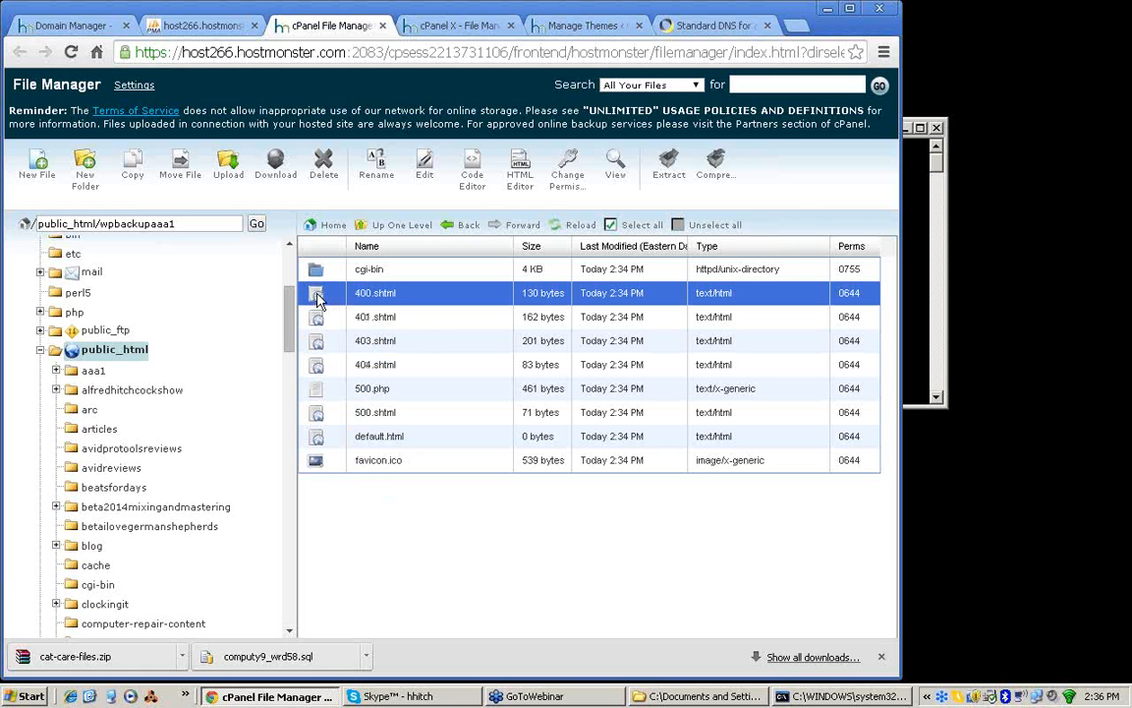
{"action": "left_click", "coordinate": [317, 466], "text": "shift"}
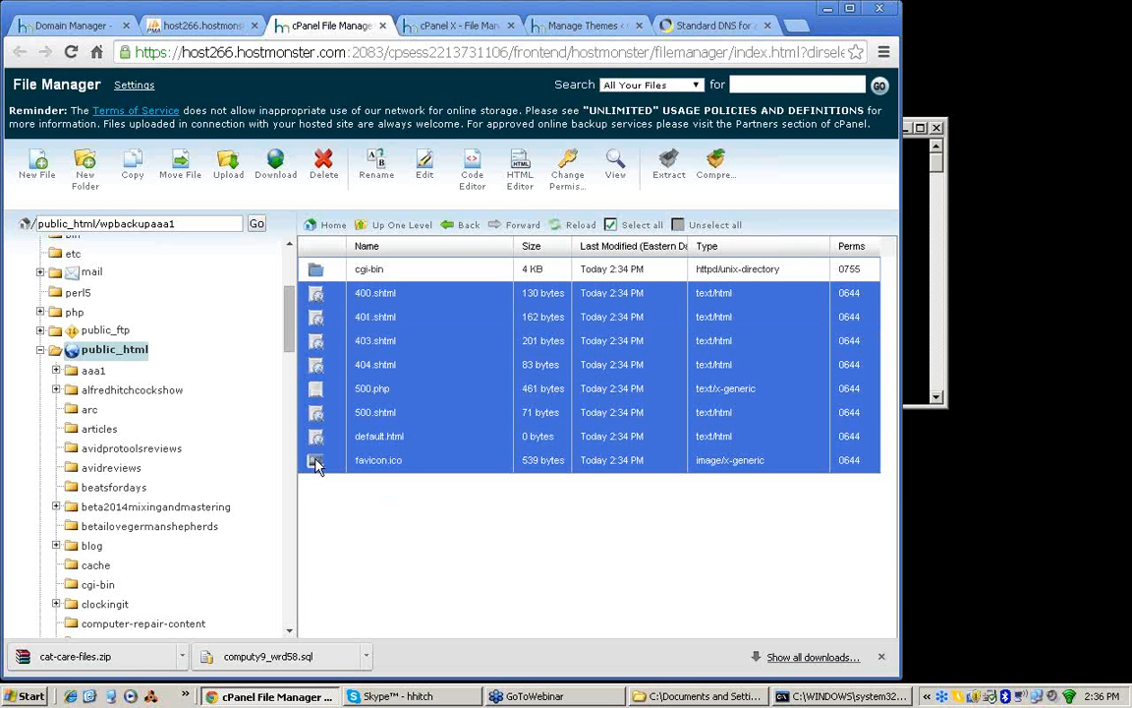
{"action": "left_click", "coordinate": [315, 269]}
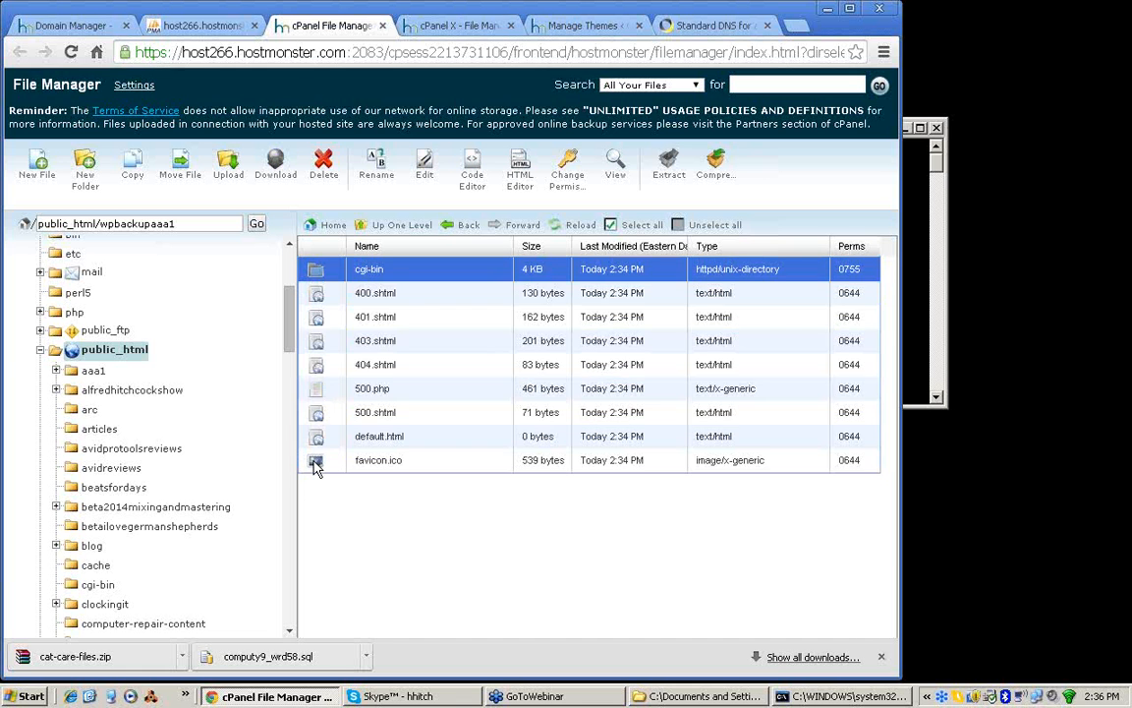
{"action": "left_click", "coordinate": [314, 465], "text": "shift"}
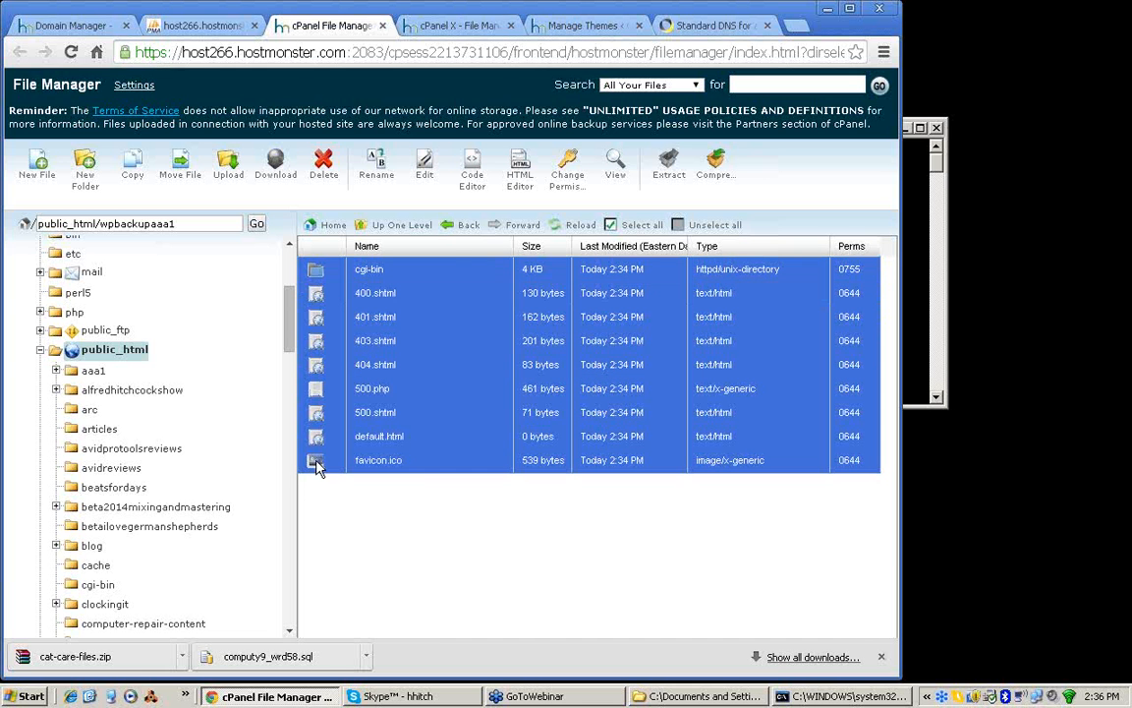
{"action": "left_click", "coordinate": [325, 173]}
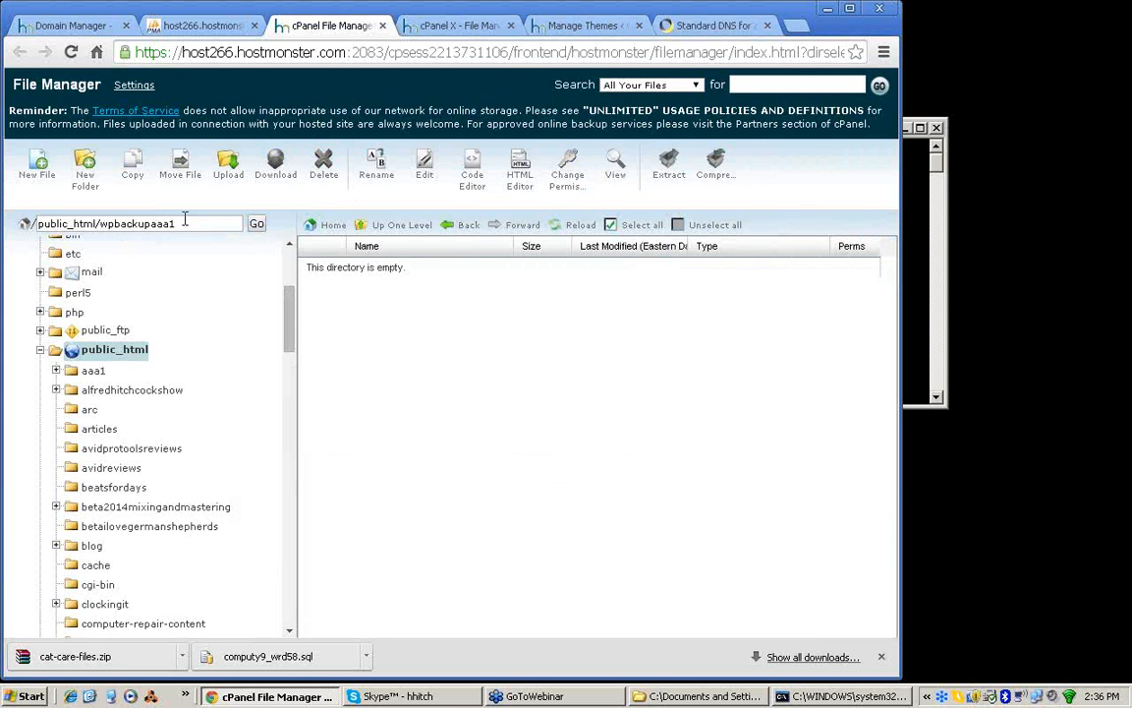
Step: Upload cat-care-files.zip from the local Downloads folder to the wpbackupaaa1 folder
{"action": "left_click_drag", "start_coordinate": [176, 224], "coordinate": [101, 224]}
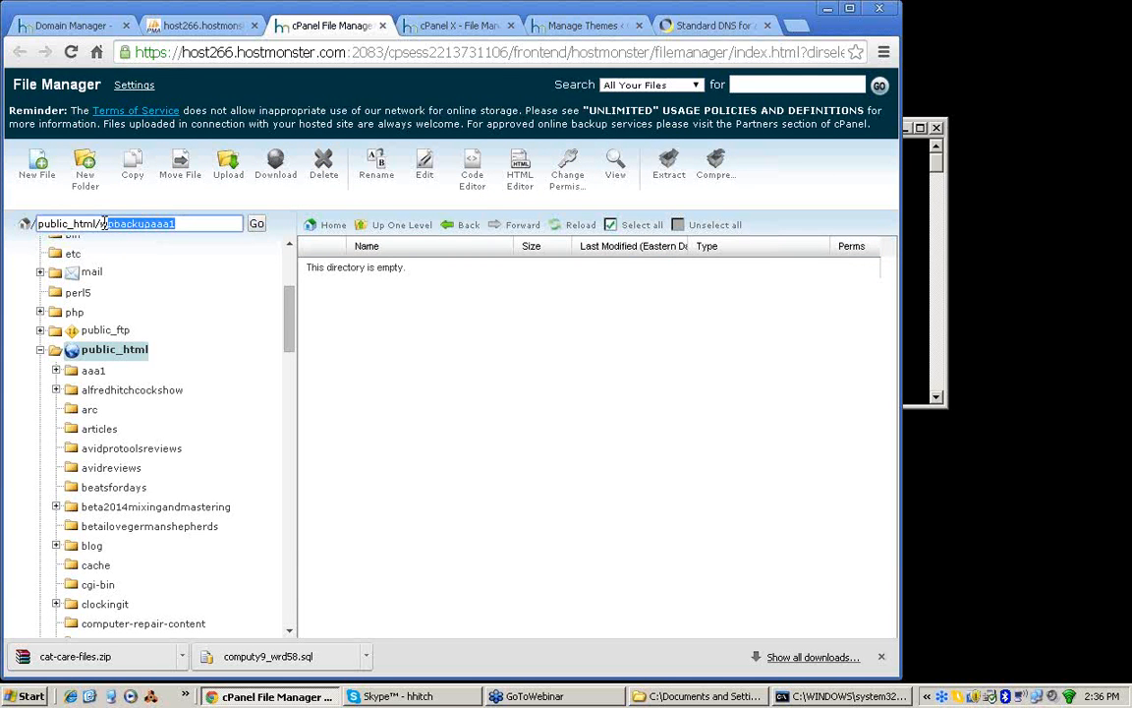
{"action": "left_click", "coordinate": [458, 391]}
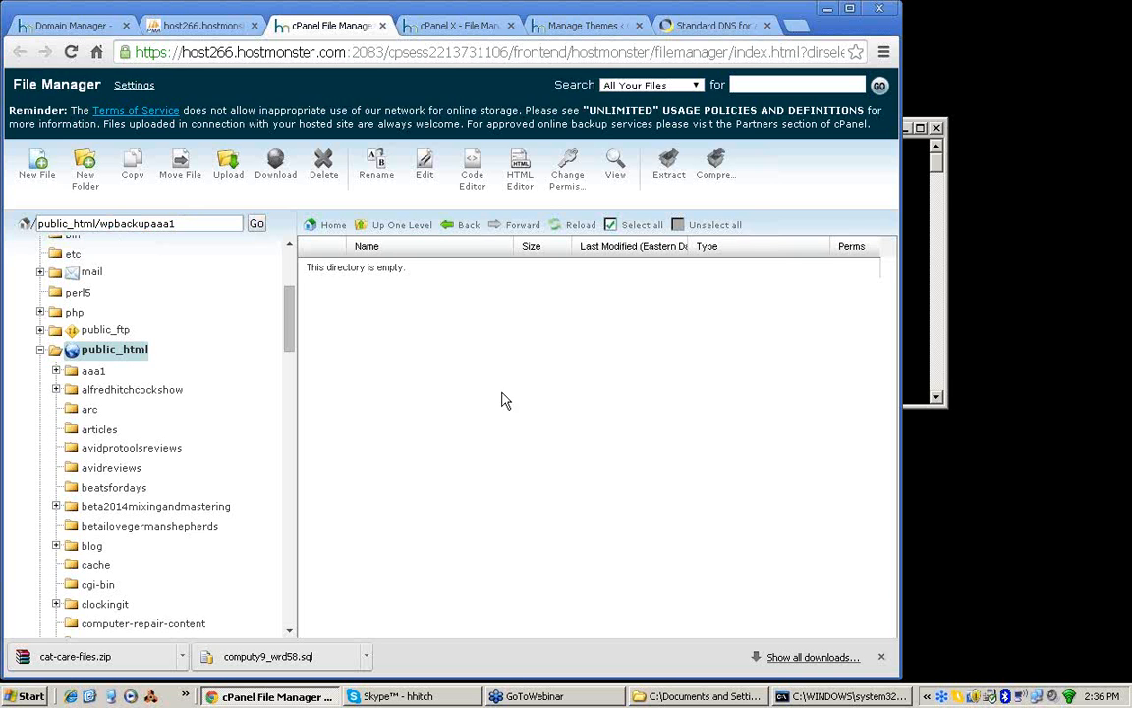
{"action": "left_click", "coordinate": [225, 176]}
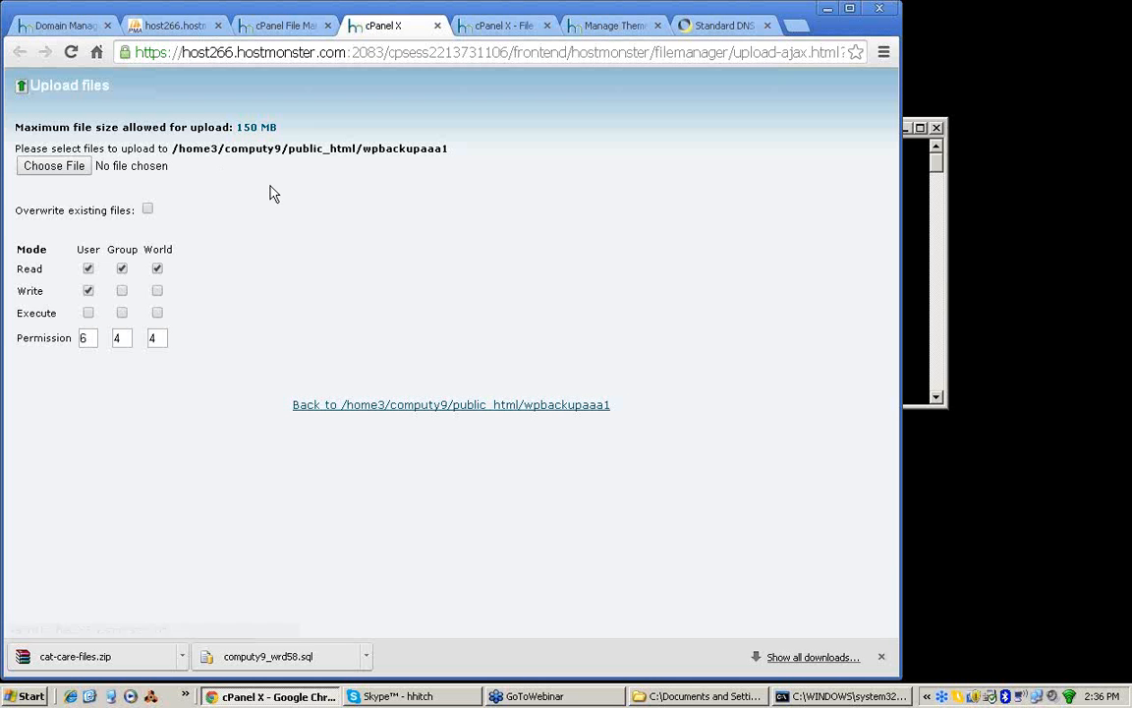
{"action": "left_click", "coordinate": [62, 169]}
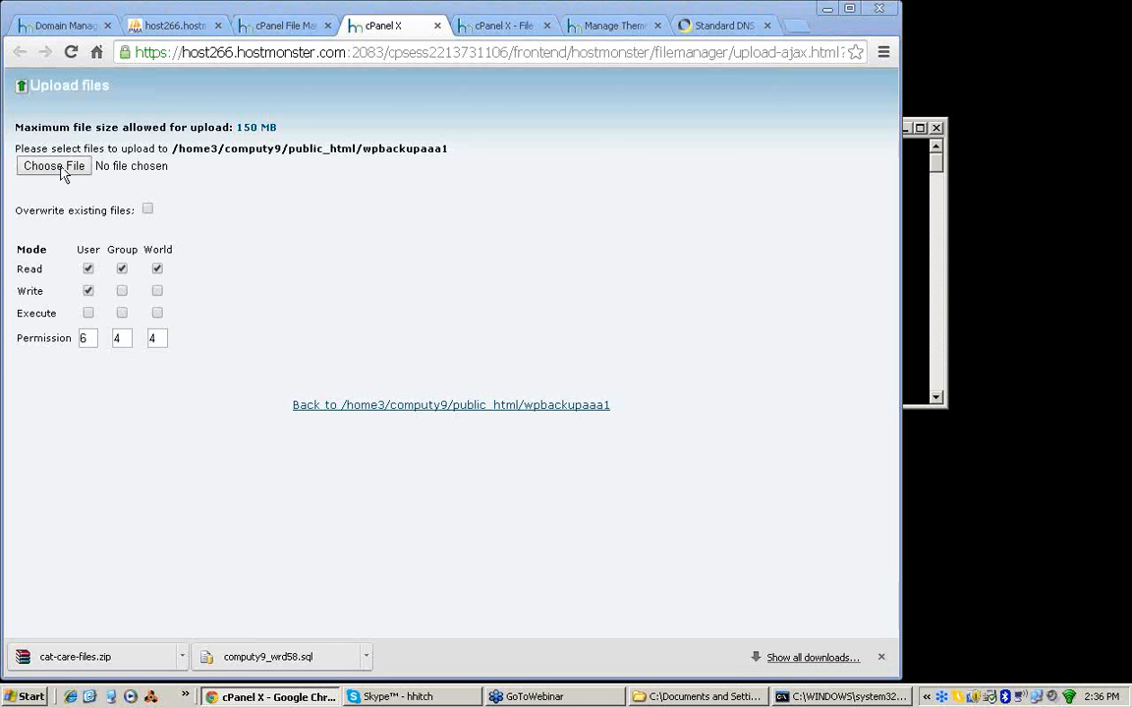
{"action": "left_click", "coordinate": [315, 39]}
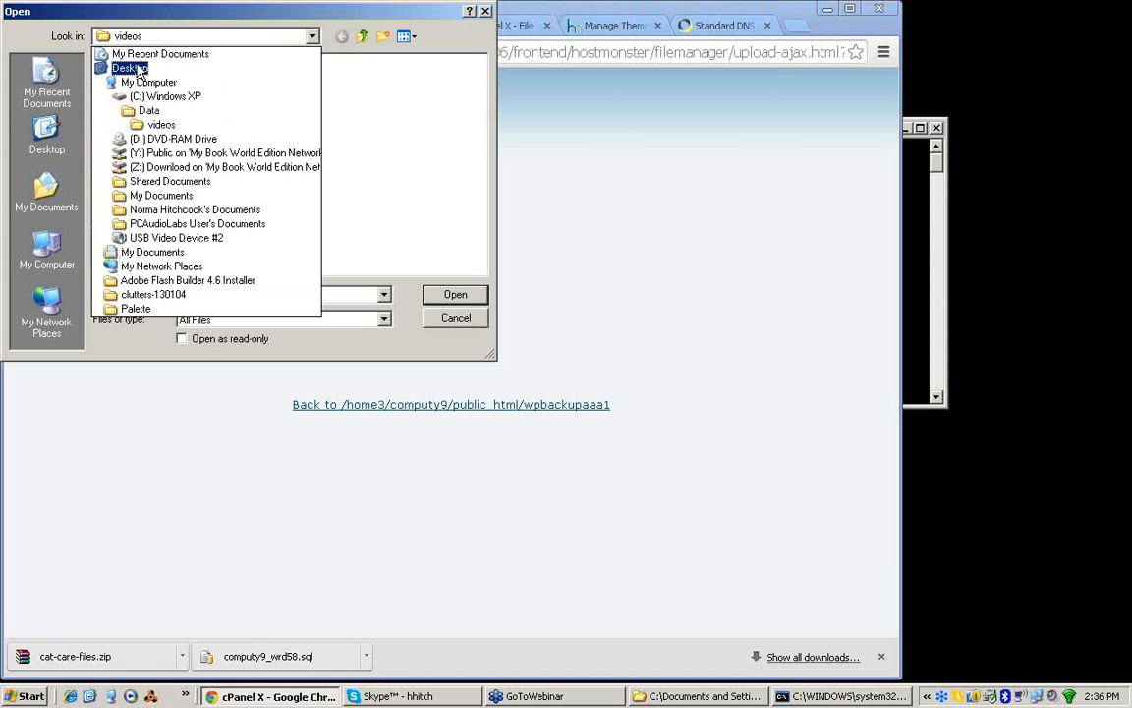
{"action": "left_click", "coordinate": [140, 69]}
{"action": "double_click", "coordinate": [123, 98]}
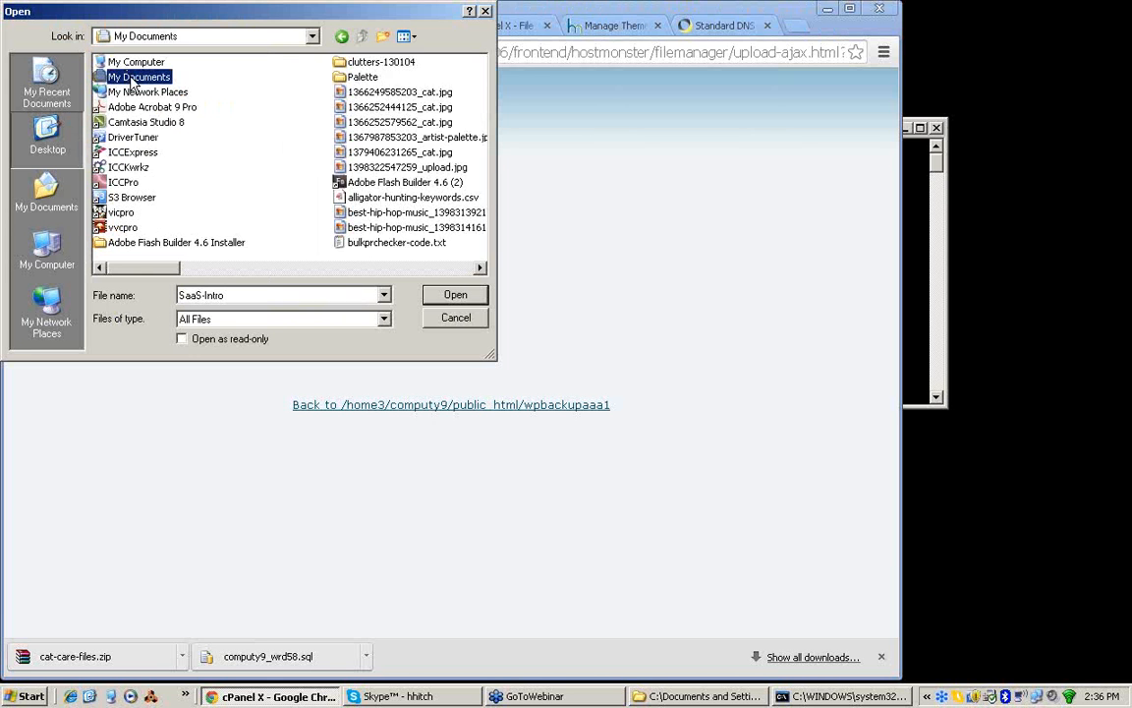
{"action": "left_click", "coordinate": [123, 122]}
{"action": "double_click", "coordinate": [109, 125]}
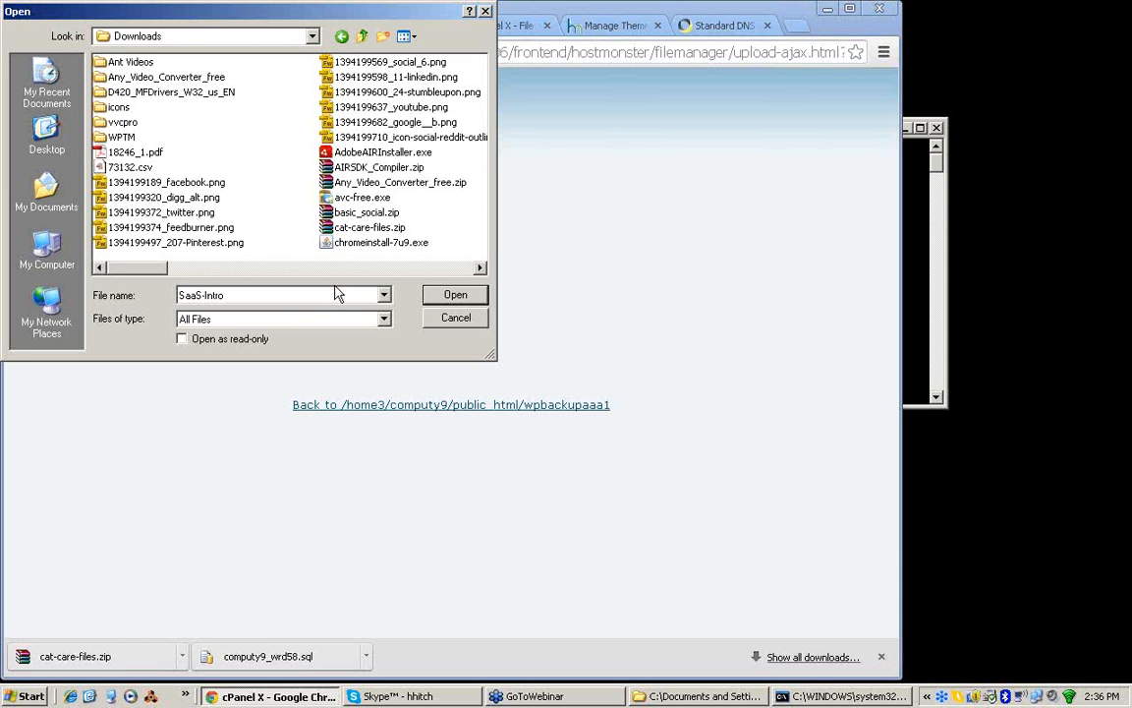
{"action": "left_click", "coordinate": [365, 228]}
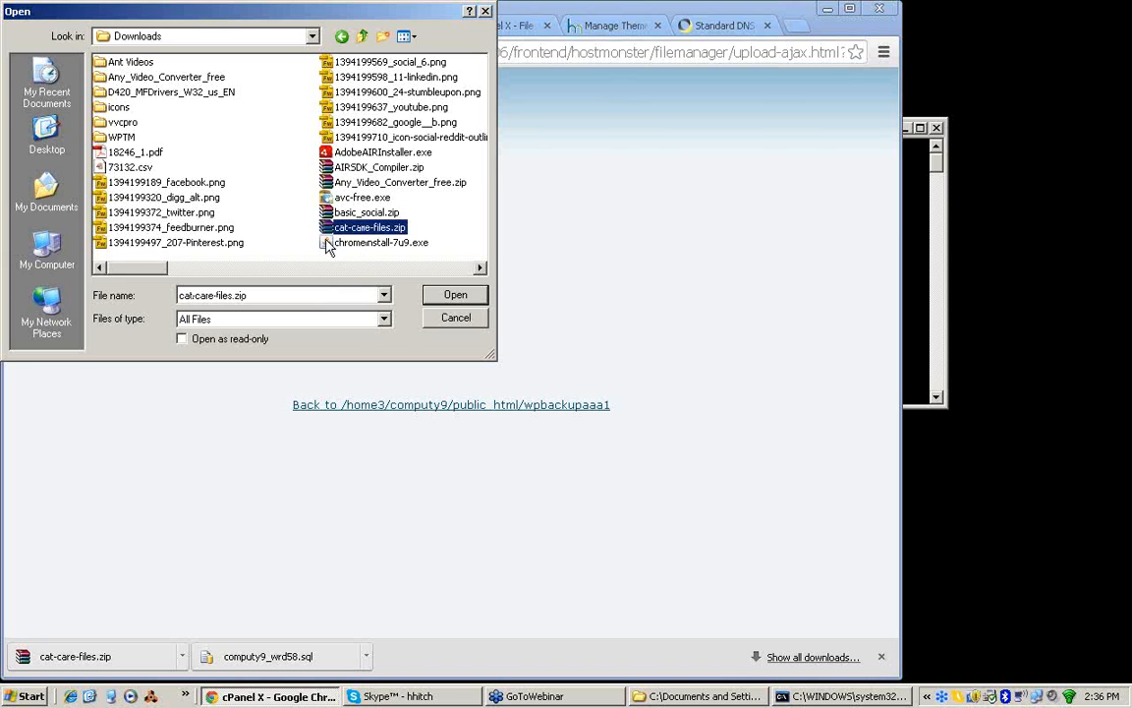
{"action": "left_click", "coordinate": [455, 294]}
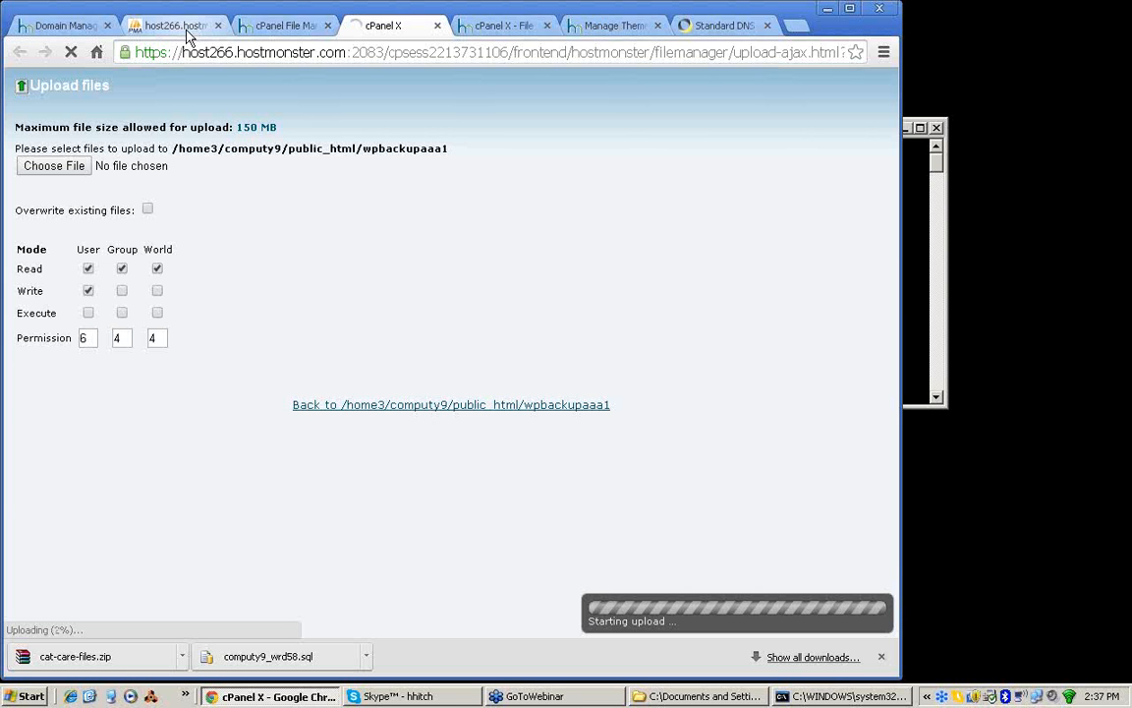
Step: Switch to phpMyAdmin and check the server's database list and main page for an option to create a database
{"action": "left_click", "coordinate": [170, 32]}
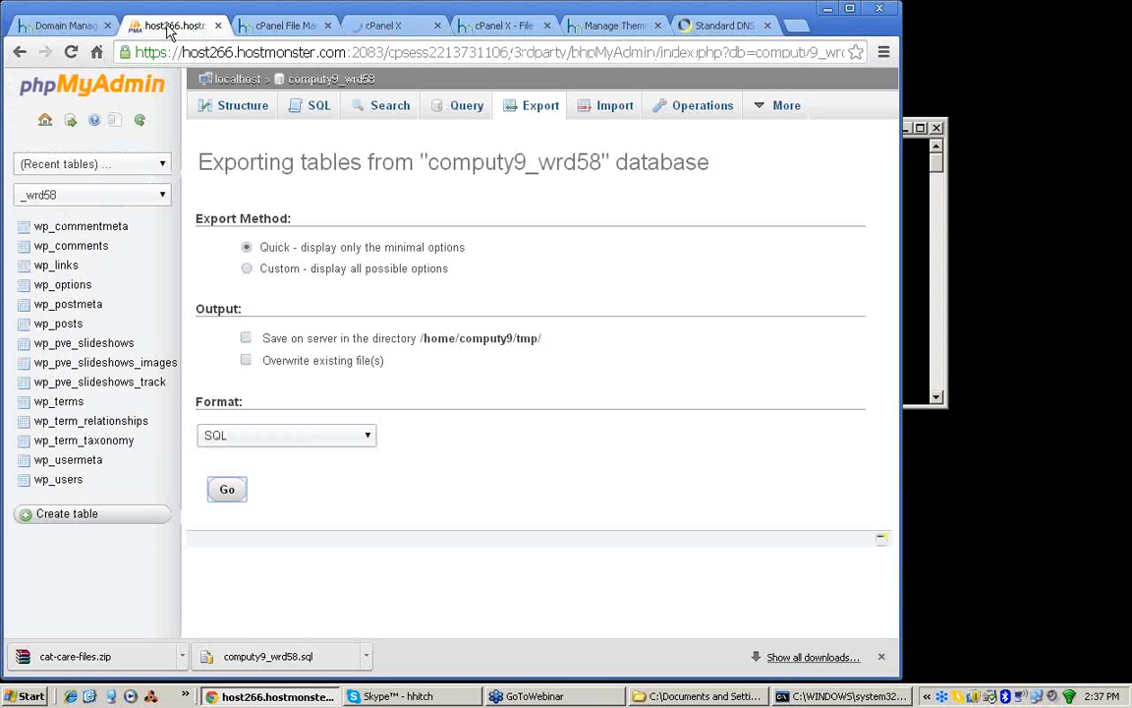
{"action": "left_click", "coordinate": [233, 83]}
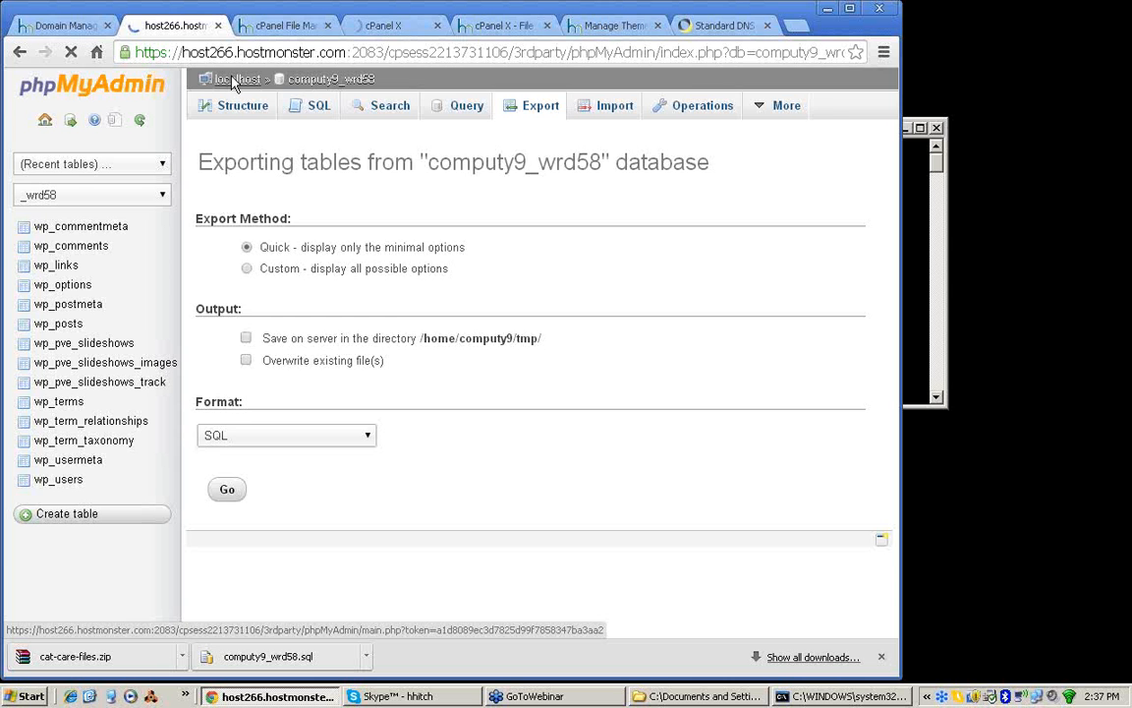
{"action": "left_click", "coordinate": [232, 83]}
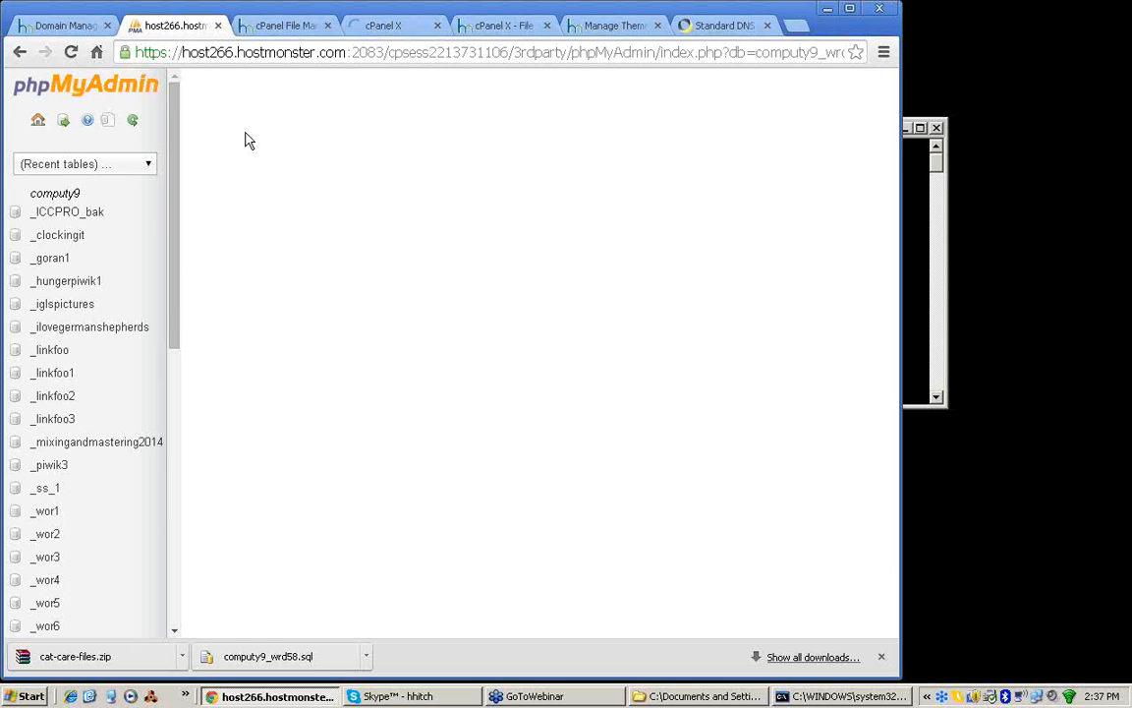
{"action": "left_click_drag", "start_coordinate": [893, 239], "coordinate": [829, 187]}
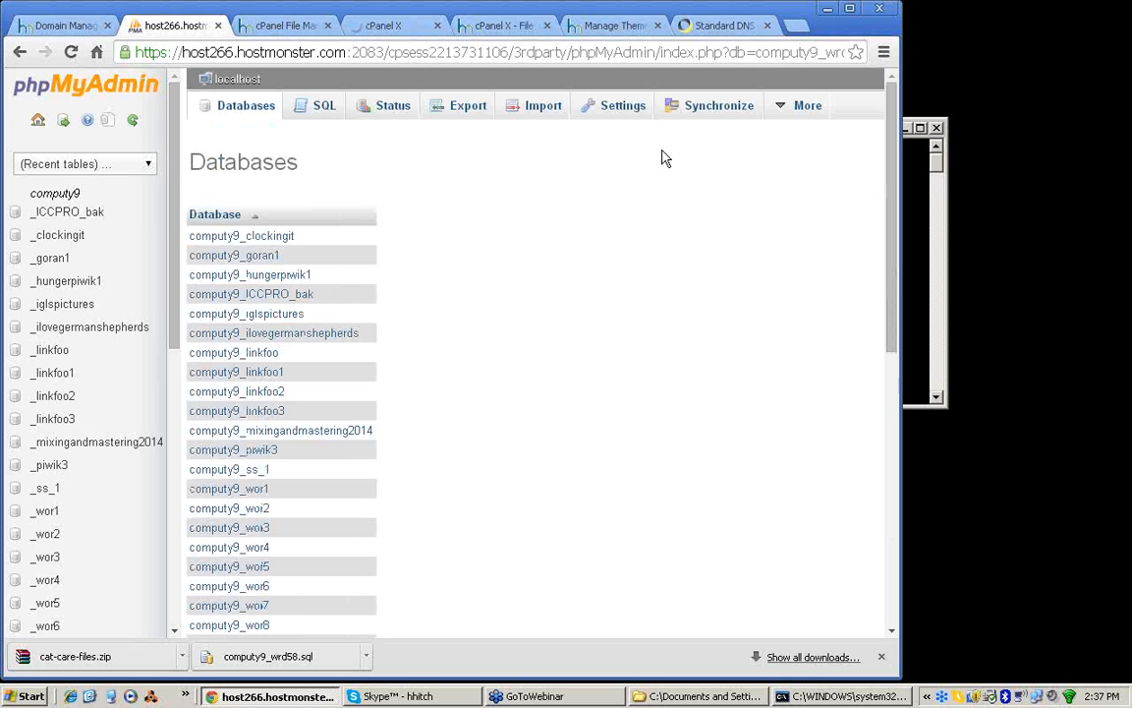
{"action": "left_click", "coordinate": [38, 122]}
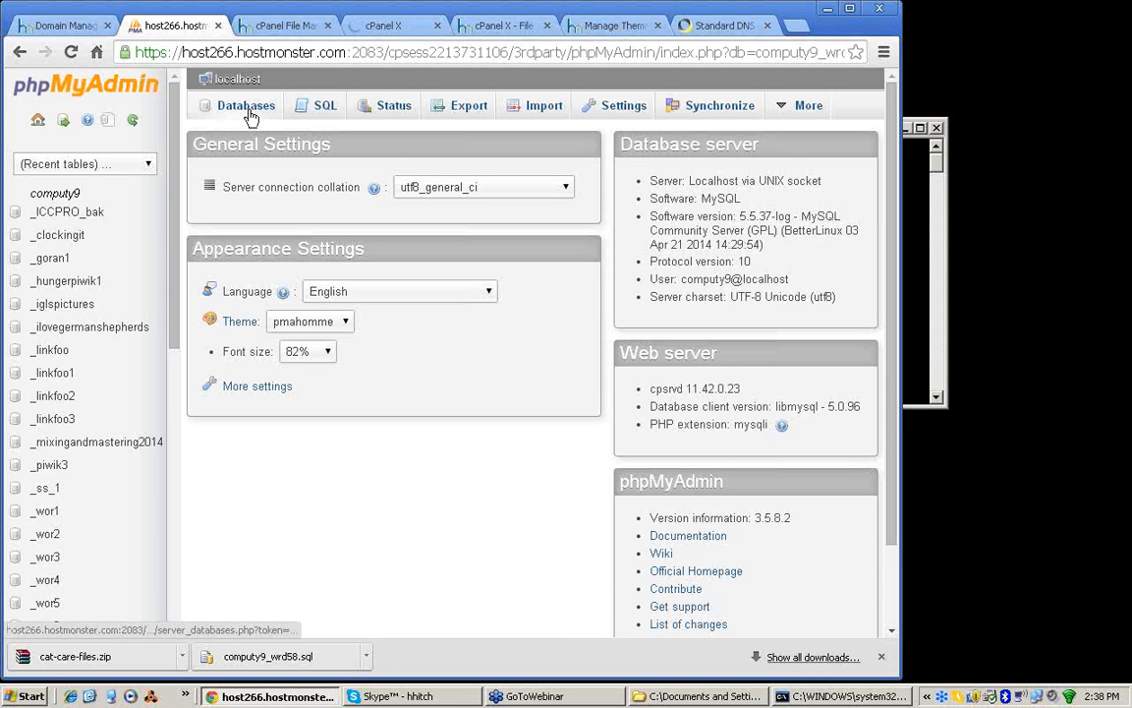
Step: Return to the Hostmonster account home and open the MySQL Databases page
{"action": "left_click", "coordinate": [63, 30]}
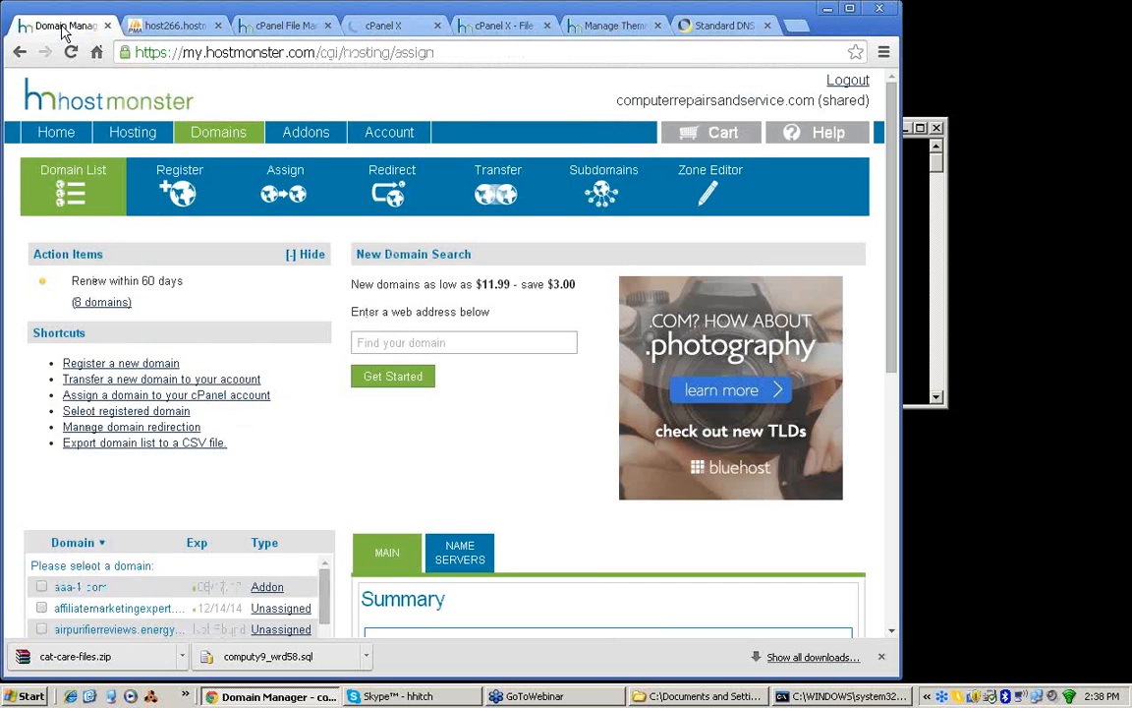
{"action": "left_click", "coordinate": [61, 139]}
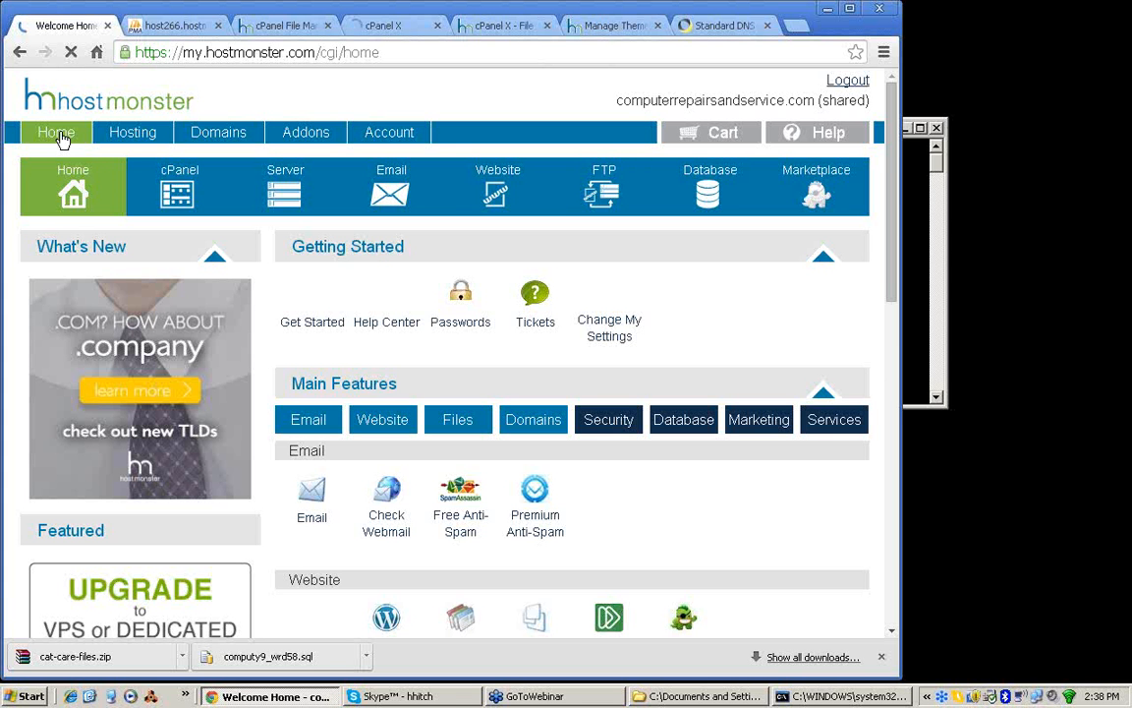
{"action": "left_click_drag", "start_coordinate": [892, 179], "coordinate": [894, 395]}
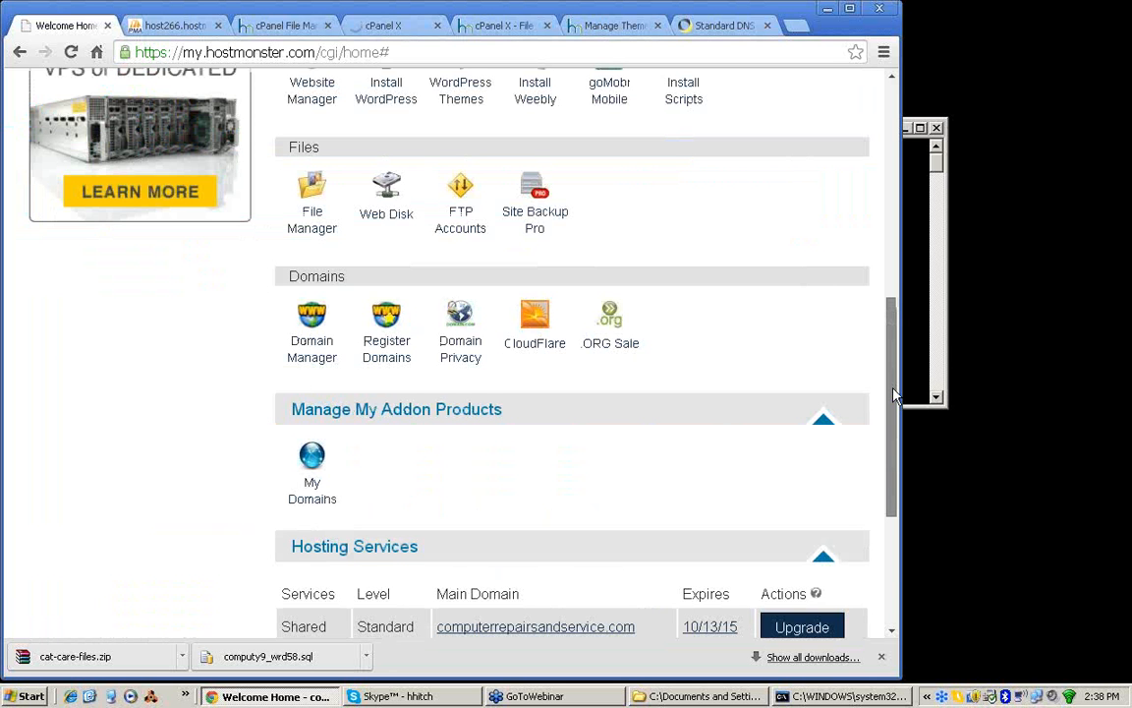
{"action": "left_click_drag", "start_coordinate": [894, 395], "coordinate": [891, 188]}
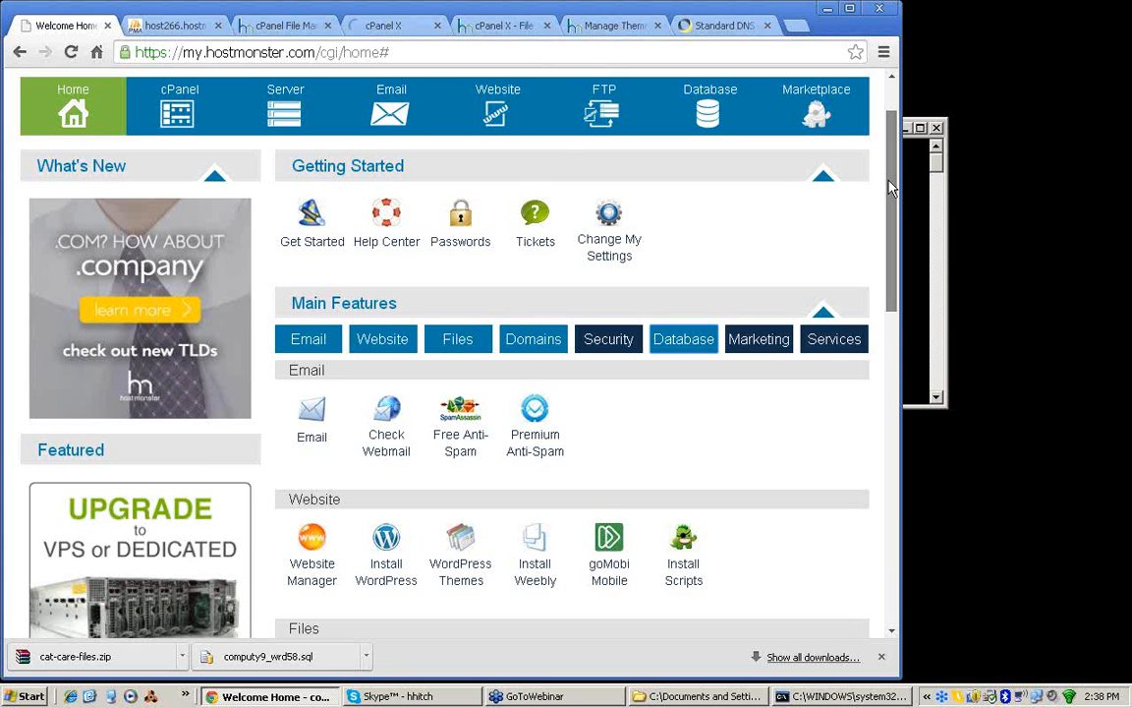
{"action": "scroll", "coordinate": [311, 421], "scroll_direction": "down", "scroll_amount": 5}
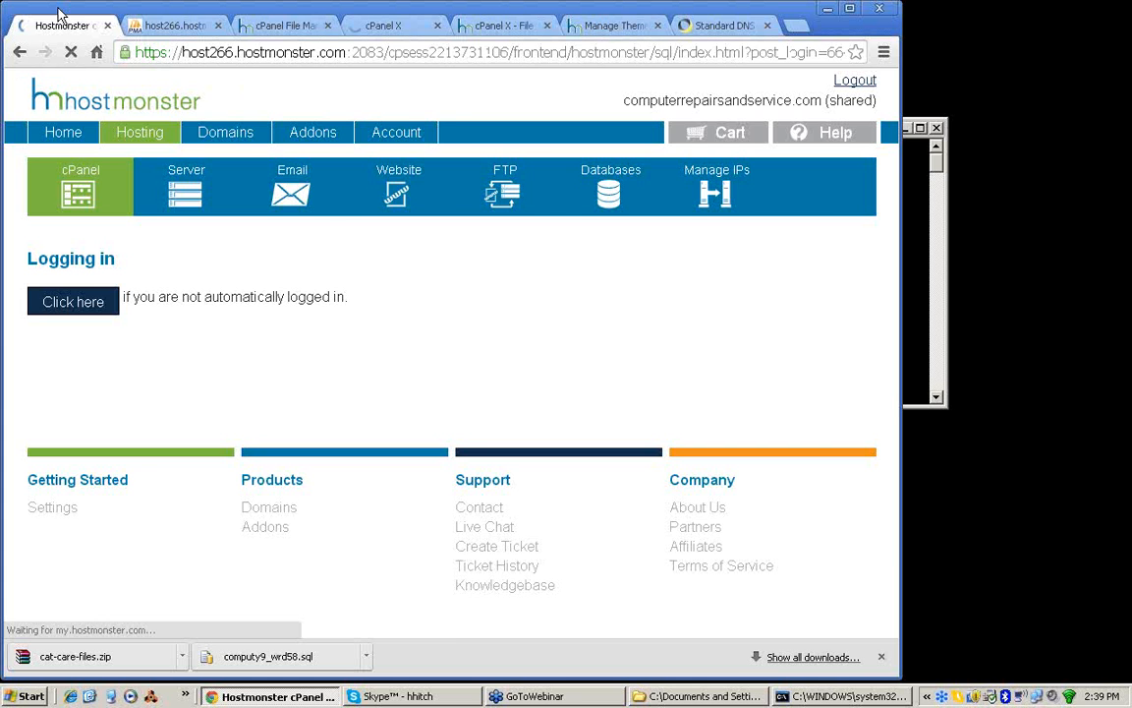
Step: Create a new MySQL database named catcare2 and return to the MySQL Databases page
{"action": "left_click_drag", "start_coordinate": [892, 155], "coordinate": [893, 170]}
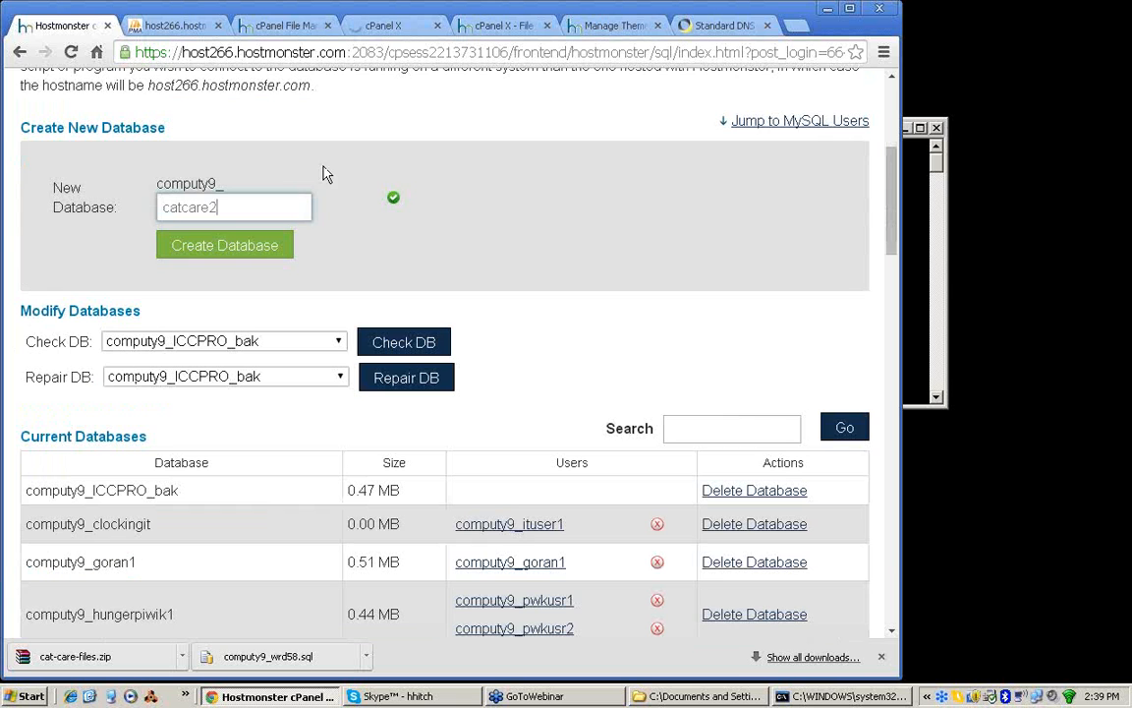
{"action": "double_click", "coordinate": [188, 206]}
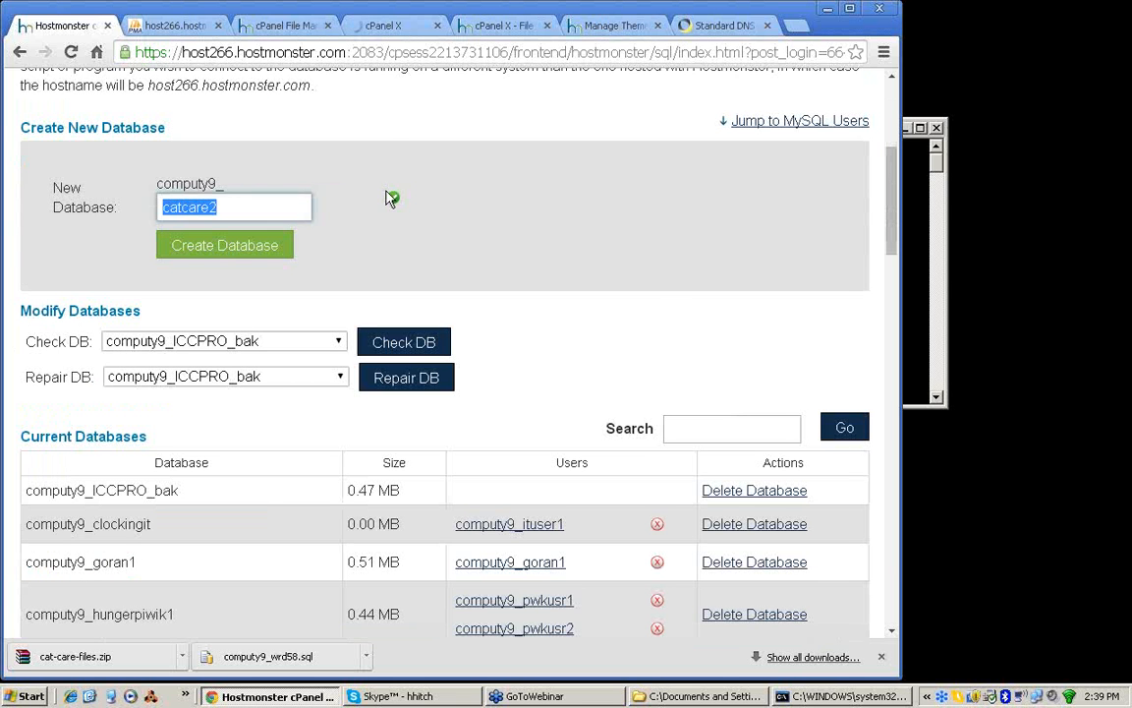
{"action": "left_click", "coordinate": [227, 247]}
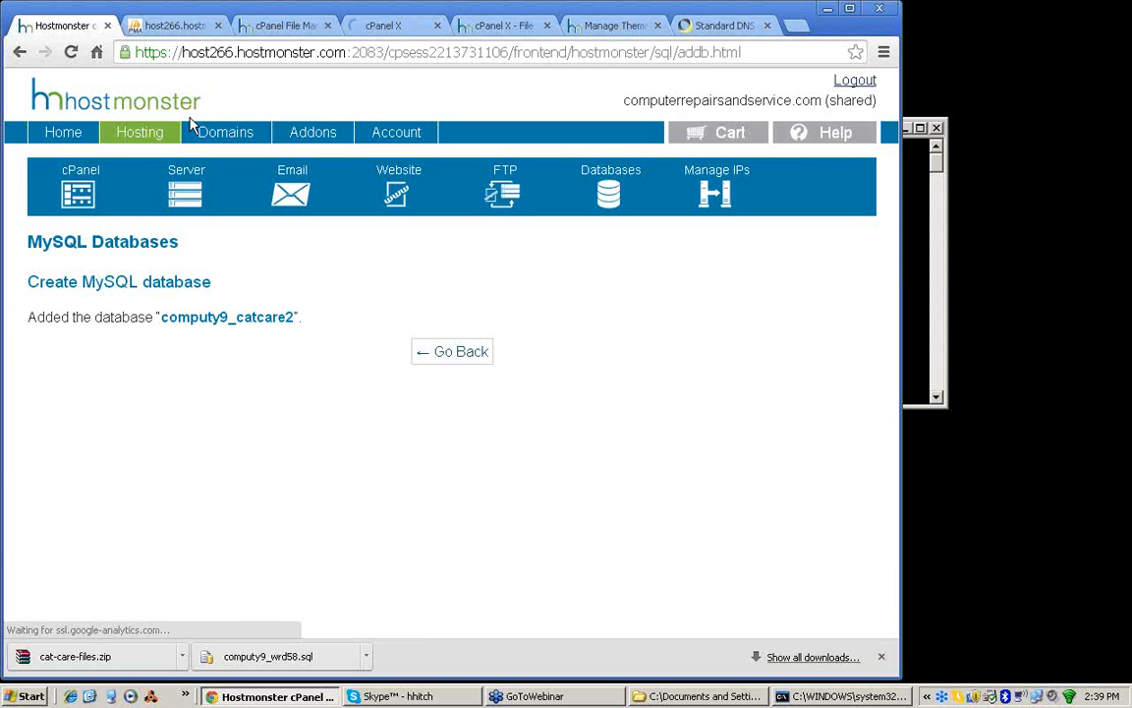
{"action": "left_click", "coordinate": [452, 361]}
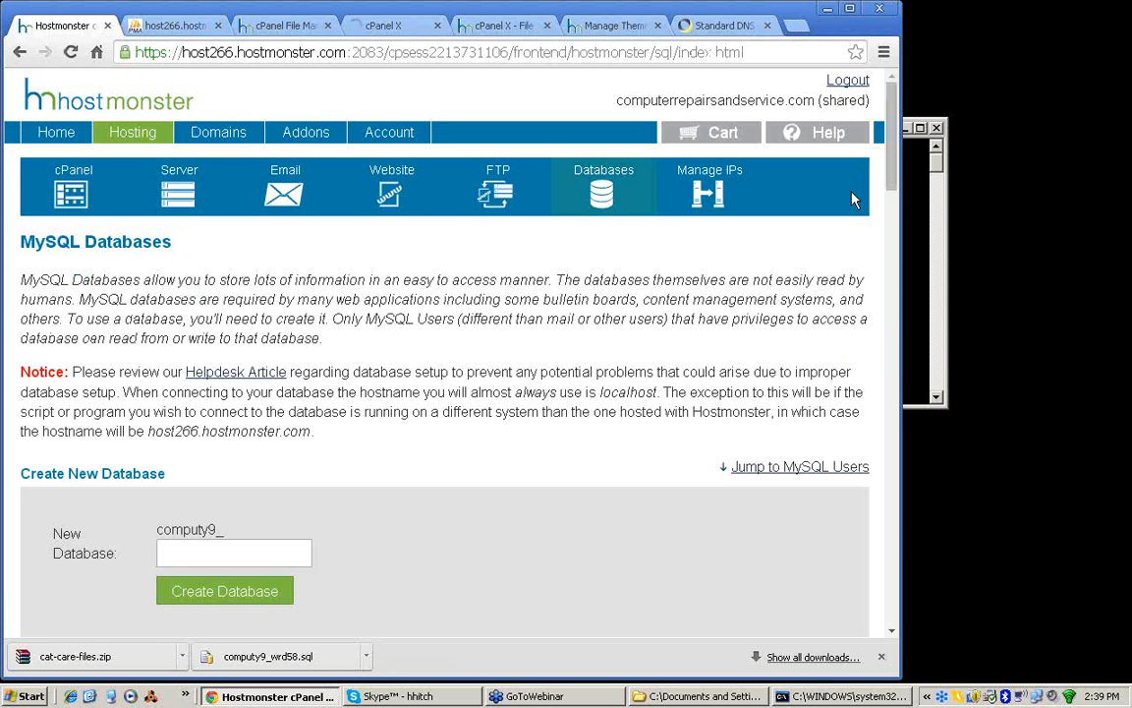
Step: Enter catcare2 as the username for a new MySQL user
{"action": "left_click_drag", "start_coordinate": [890, 165], "coordinate": [886, 351]}
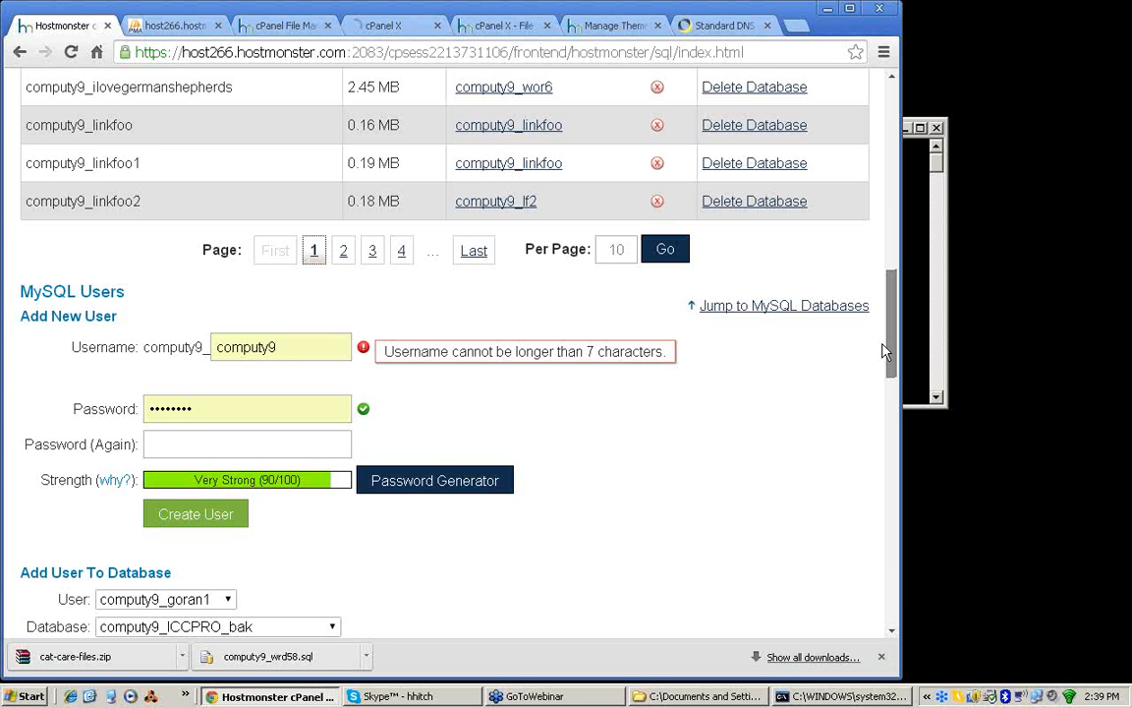
{"action": "left_click_drag", "start_coordinate": [886, 352], "coordinate": [885, 377]}
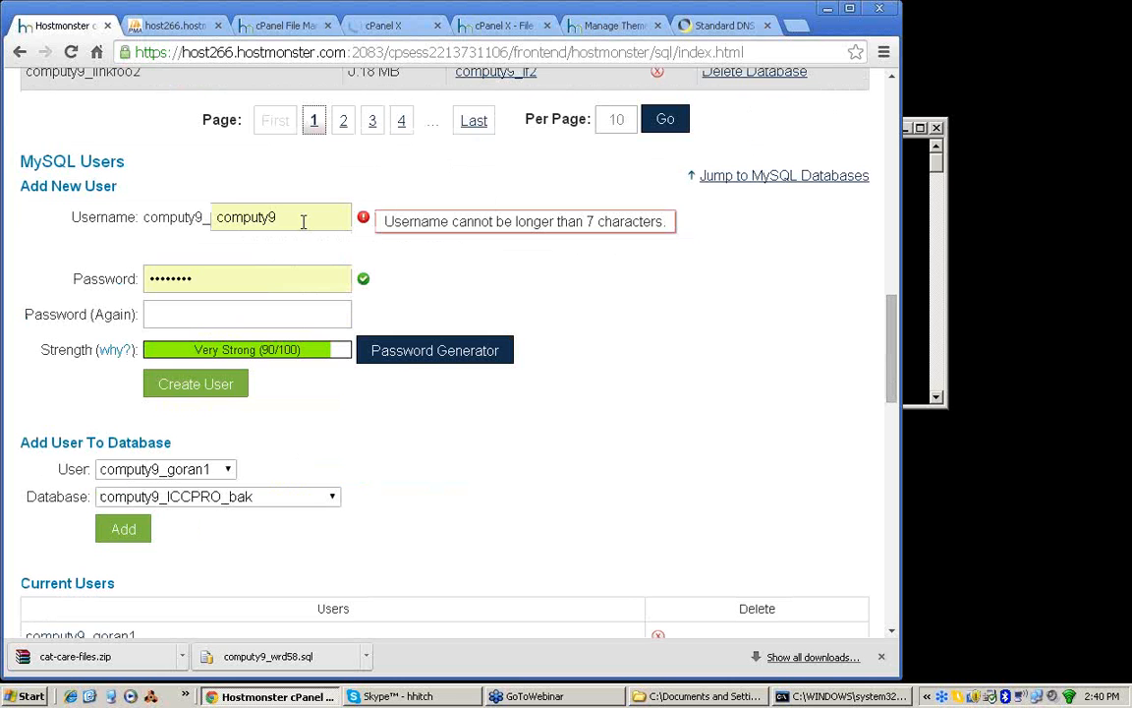
{"action": "double_click", "coordinate": [303, 221]}
{"action": "type", "text": "catcare2"}
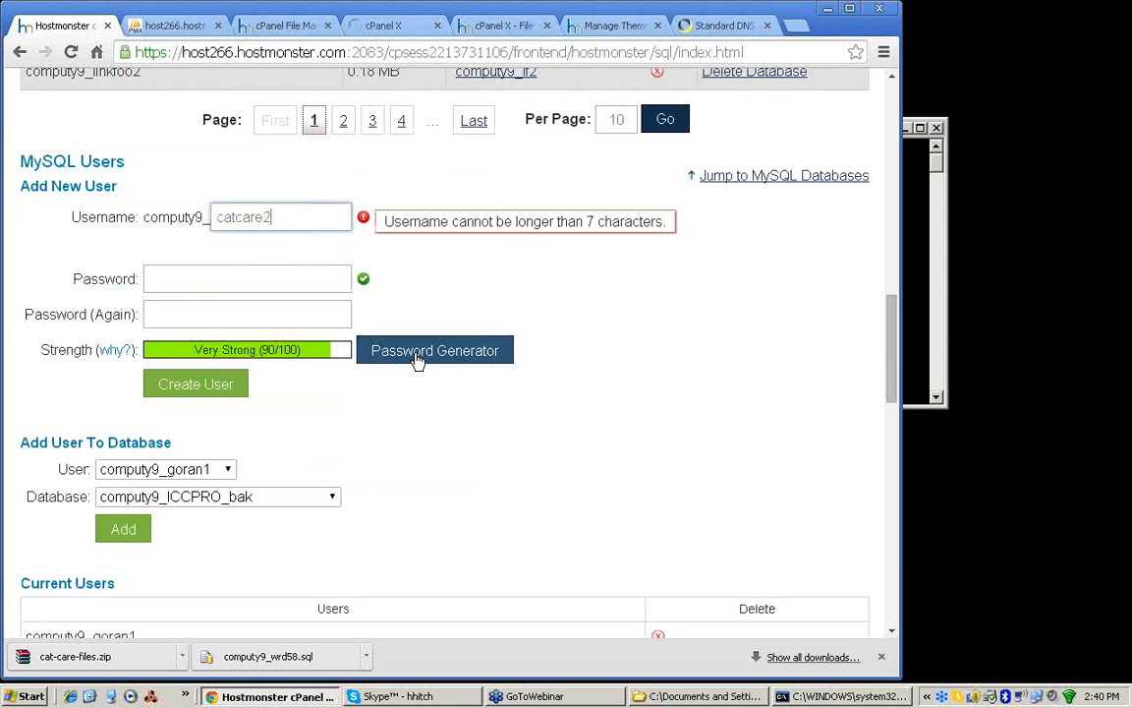
Step: Generate a password for the new MySQL user, apply it to the form and paste a copy into a blank Notepad document
{"action": "left_click", "coordinate": [418, 350]}
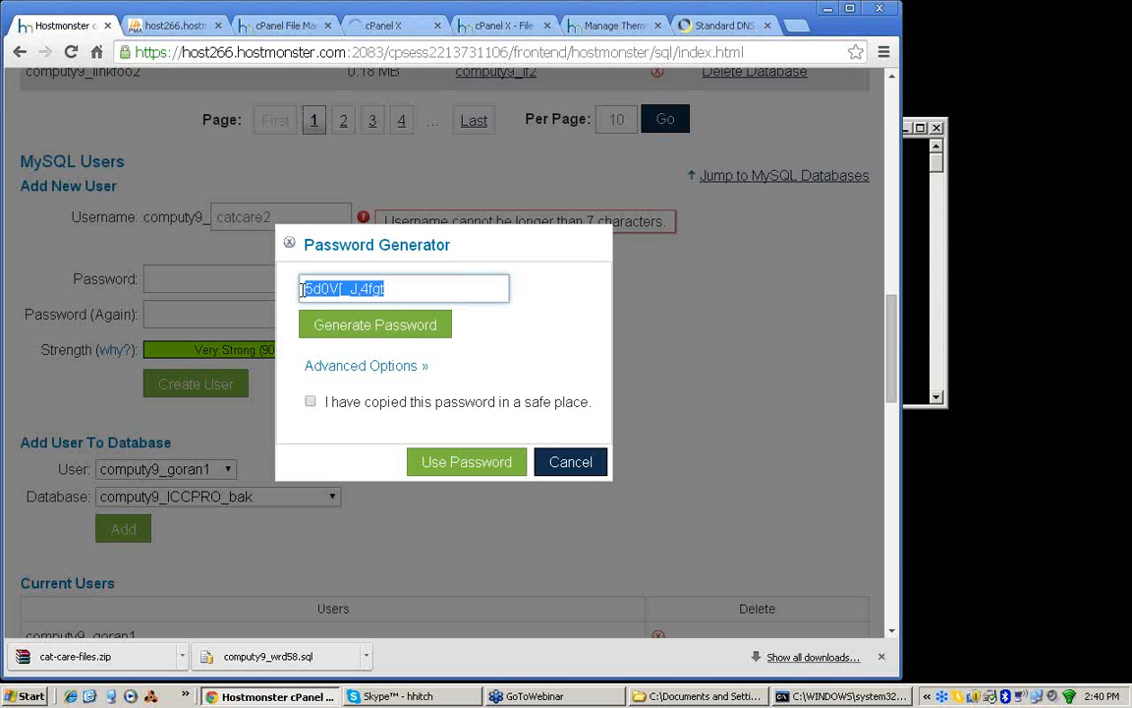
{"action": "left_click", "coordinate": [403, 402]}
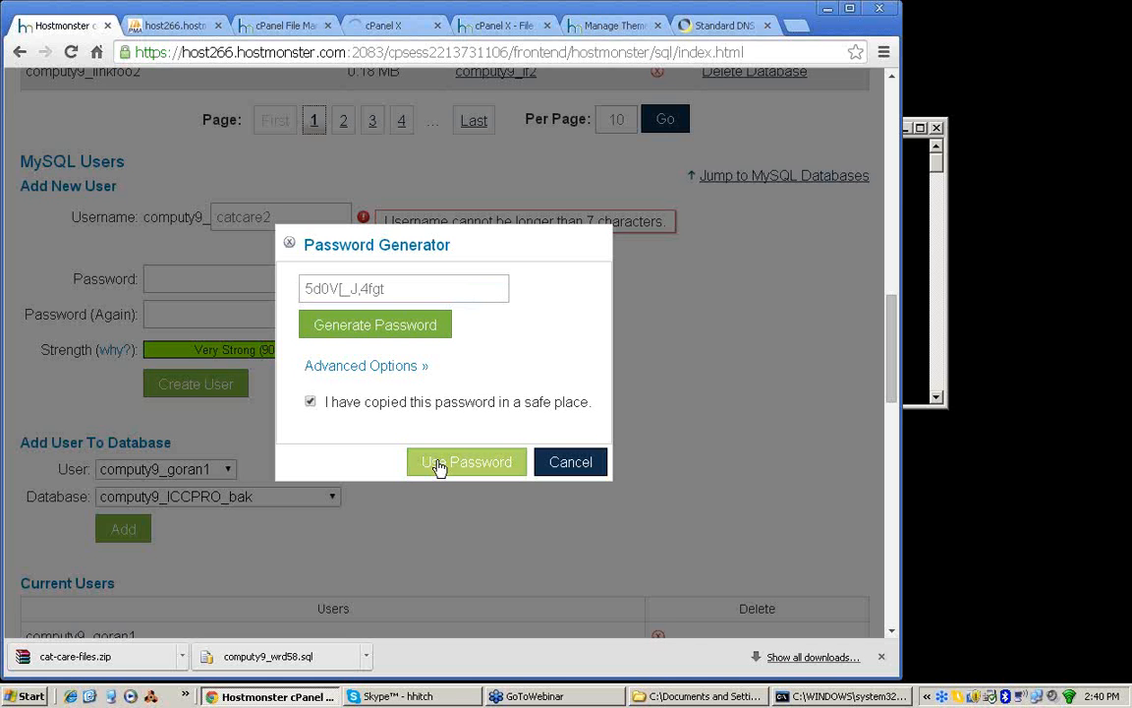
{"action": "left_click", "coordinate": [440, 466]}
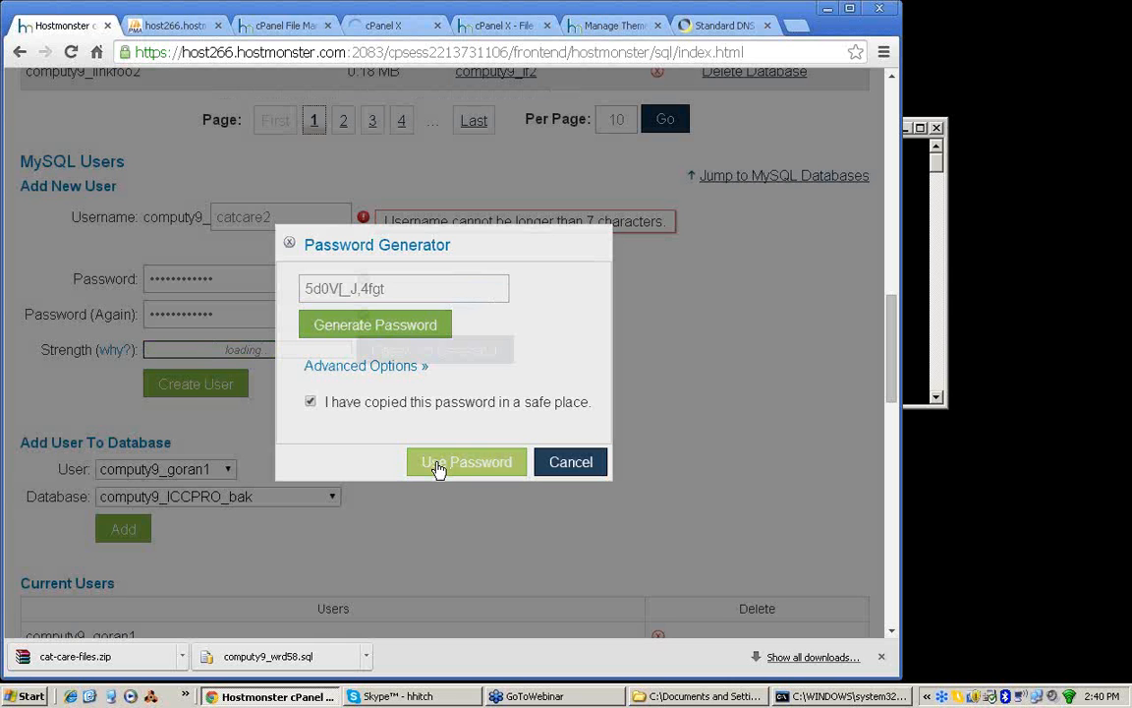
{"action": "left_click", "coordinate": [26, 696]}
{"action": "mouse_move", "coordinate": [47, 527]}
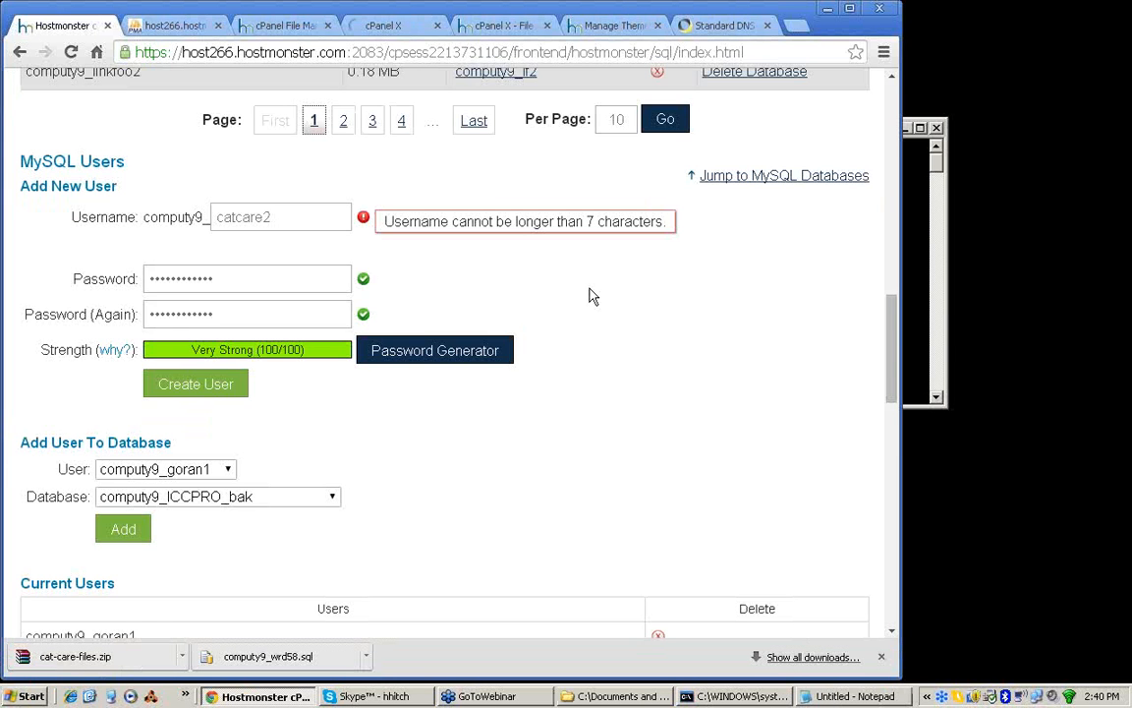
Step: Shorten the new MySQL username to catcar2, create the user and return to the MySQL Databases page
{"action": "left_click", "coordinate": [196, 384]}
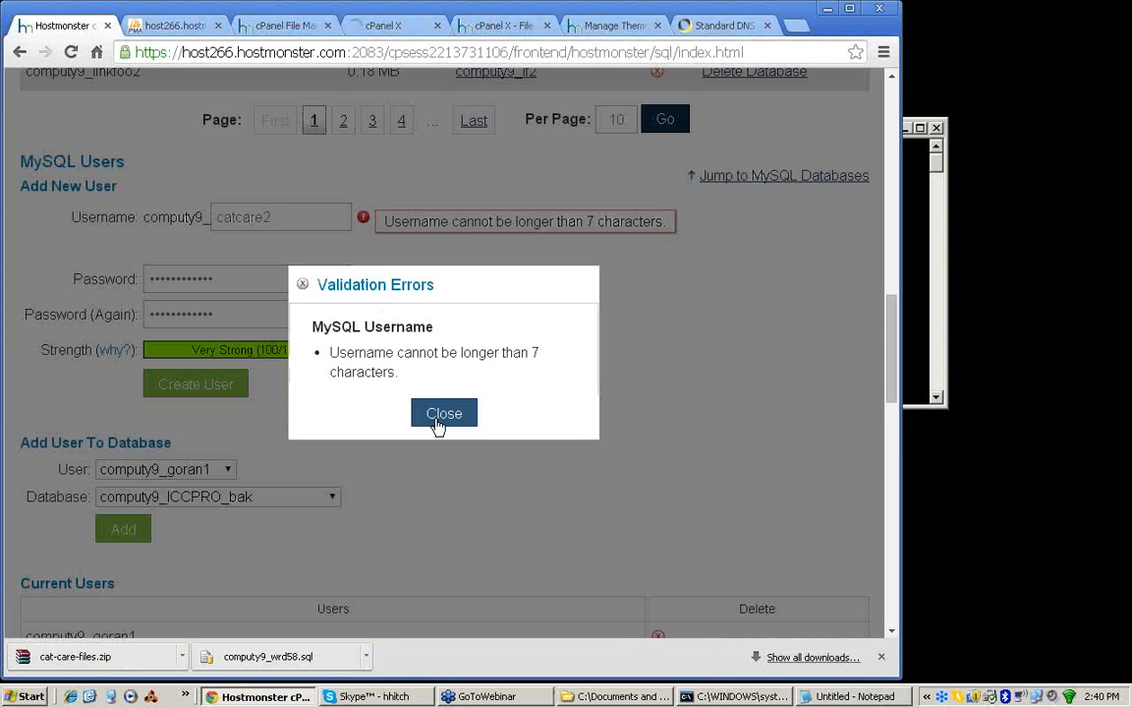
{"action": "left_click", "coordinate": [438, 422]}
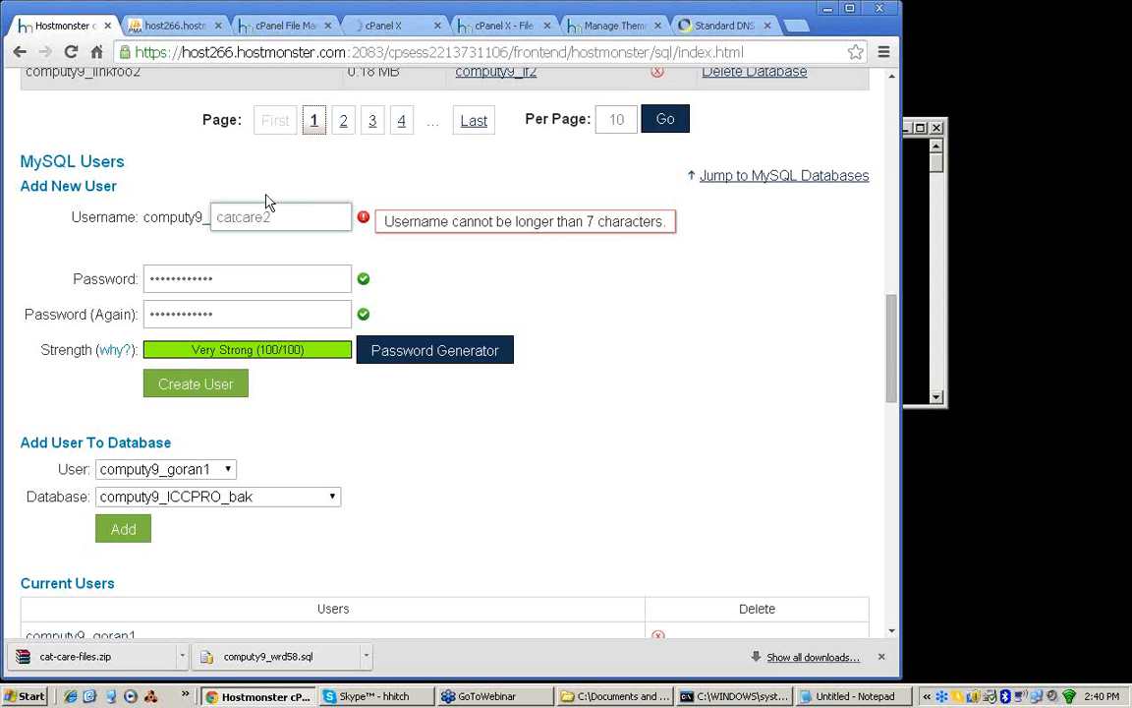
{"action": "key", "text": "BackSpace"}
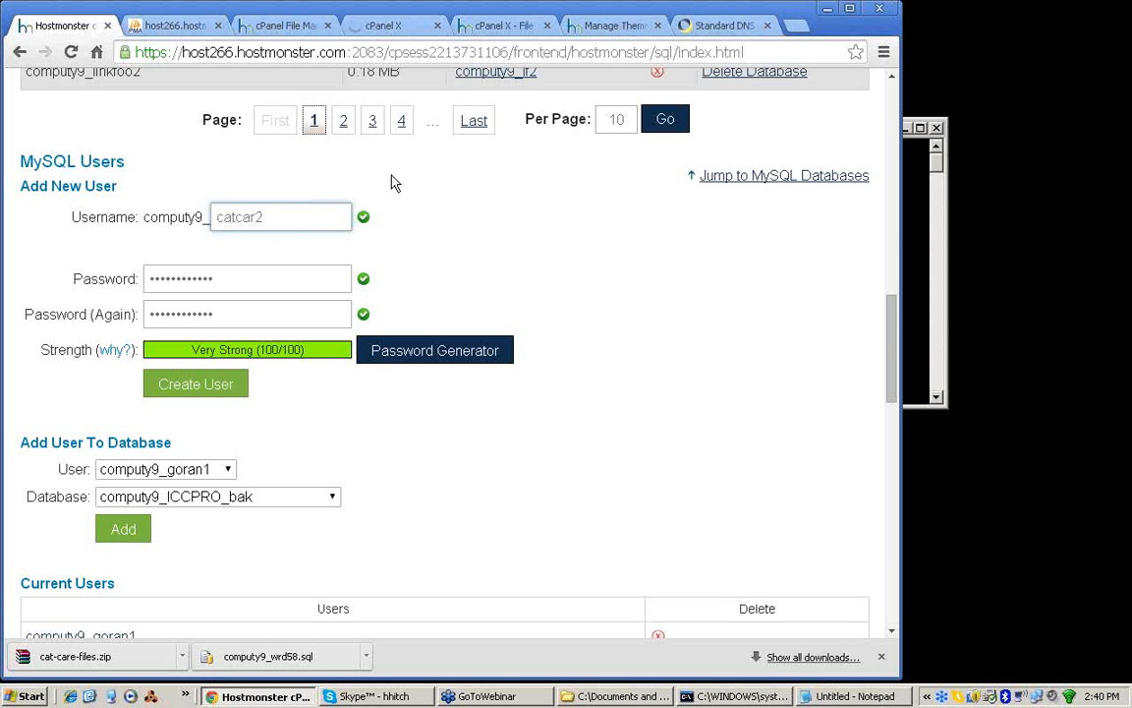
{"action": "left_click", "coordinate": [192, 388]}
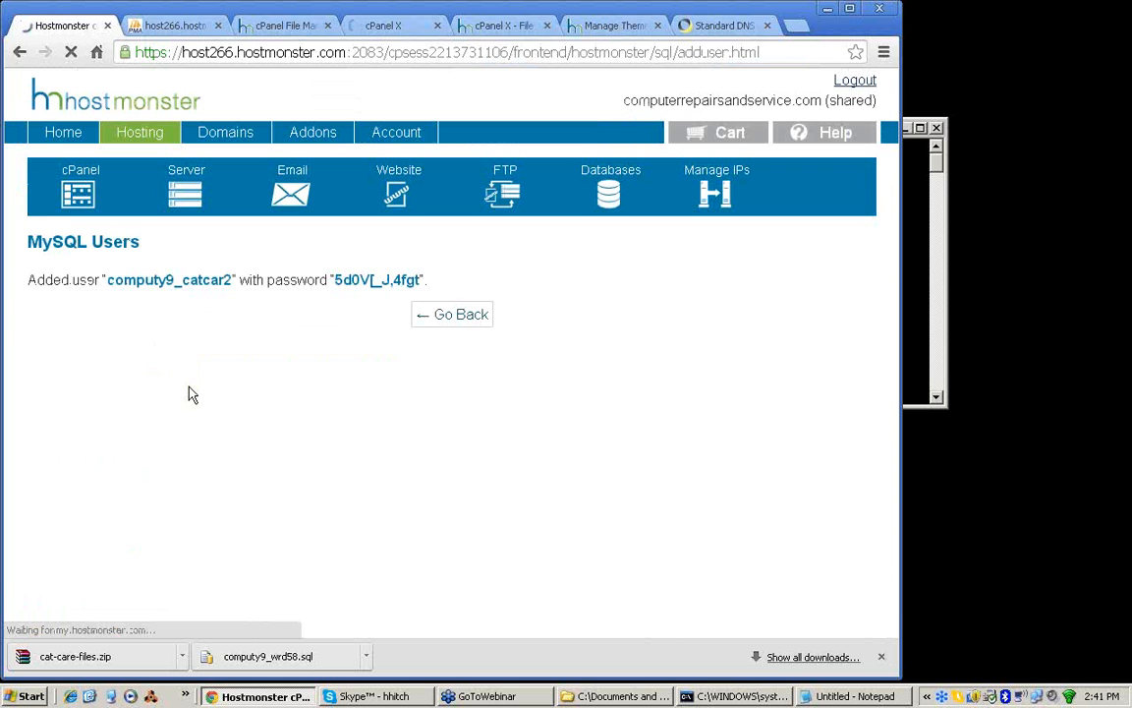
{"action": "left_click", "coordinate": [465, 356]}
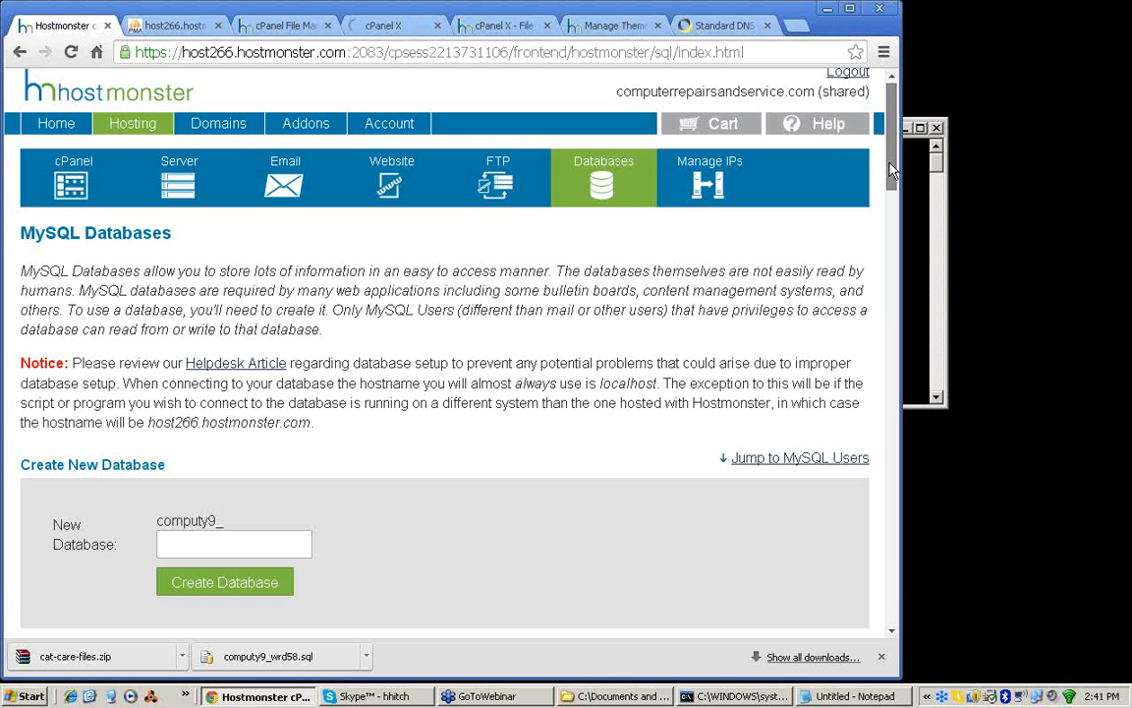
Step: Add the catcar2 user to the catcare2 database
{"action": "left_click_drag", "start_coordinate": [892, 170], "coordinate": [895, 324]}
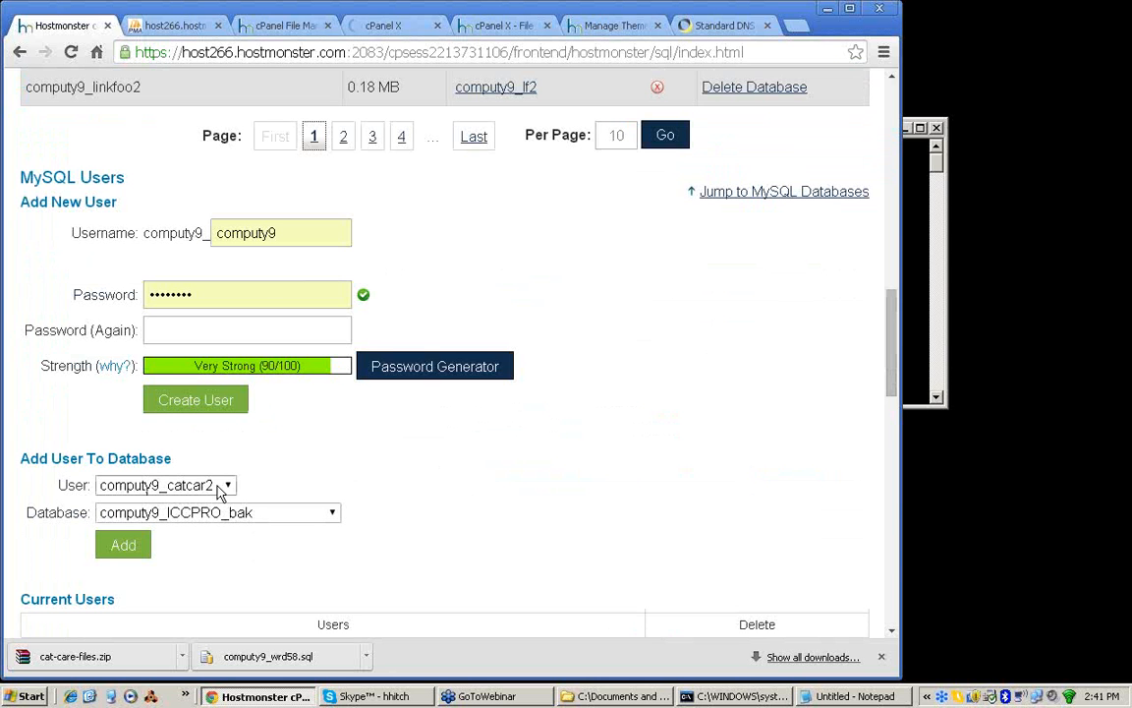
{"action": "left_click", "coordinate": [327, 513]}
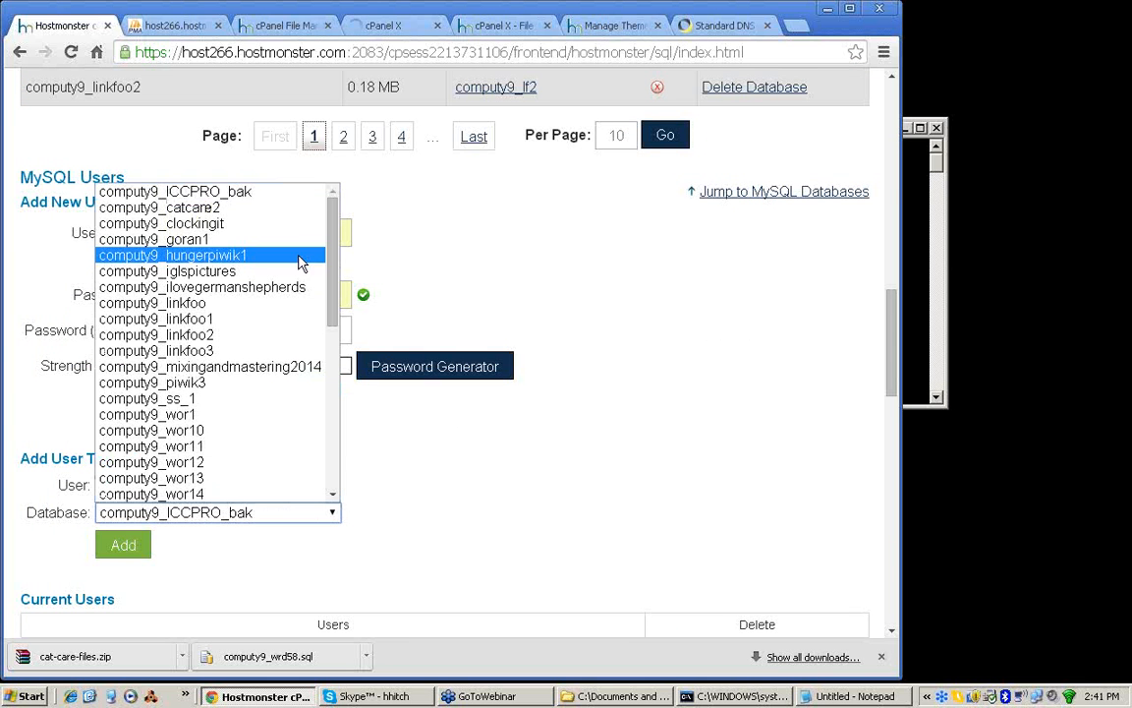
{"action": "left_click", "coordinate": [176, 207]}
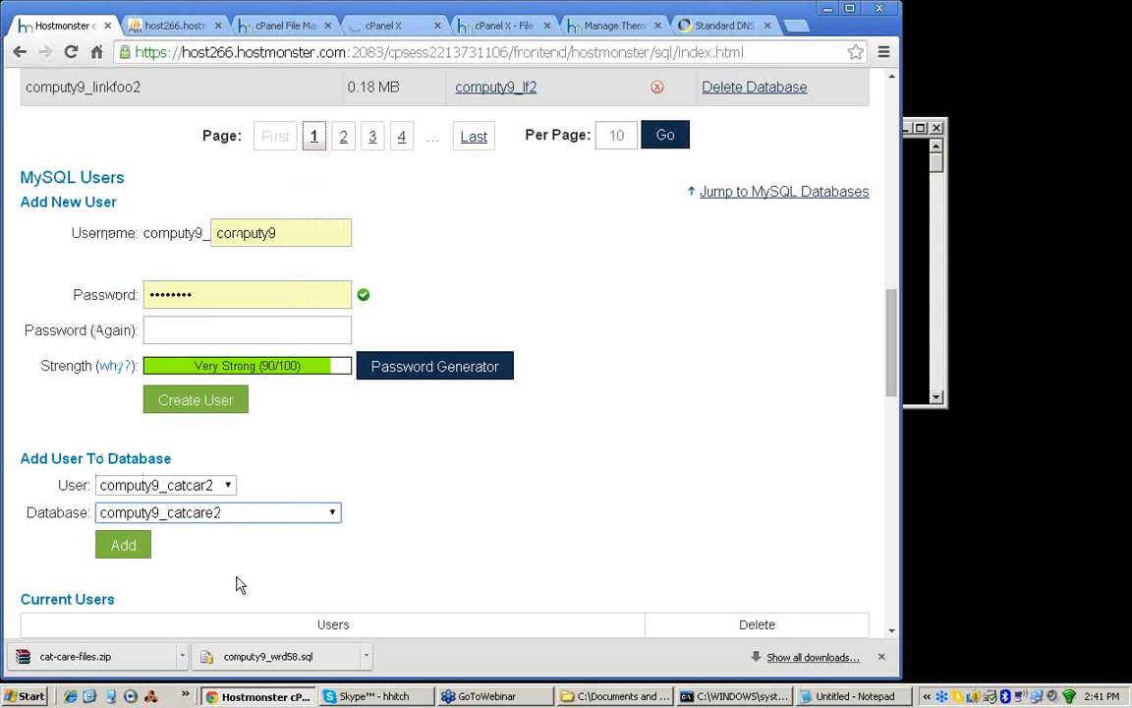
{"action": "left_click", "coordinate": [119, 548]}
{"action": "left_click", "coordinate": [119, 548]}
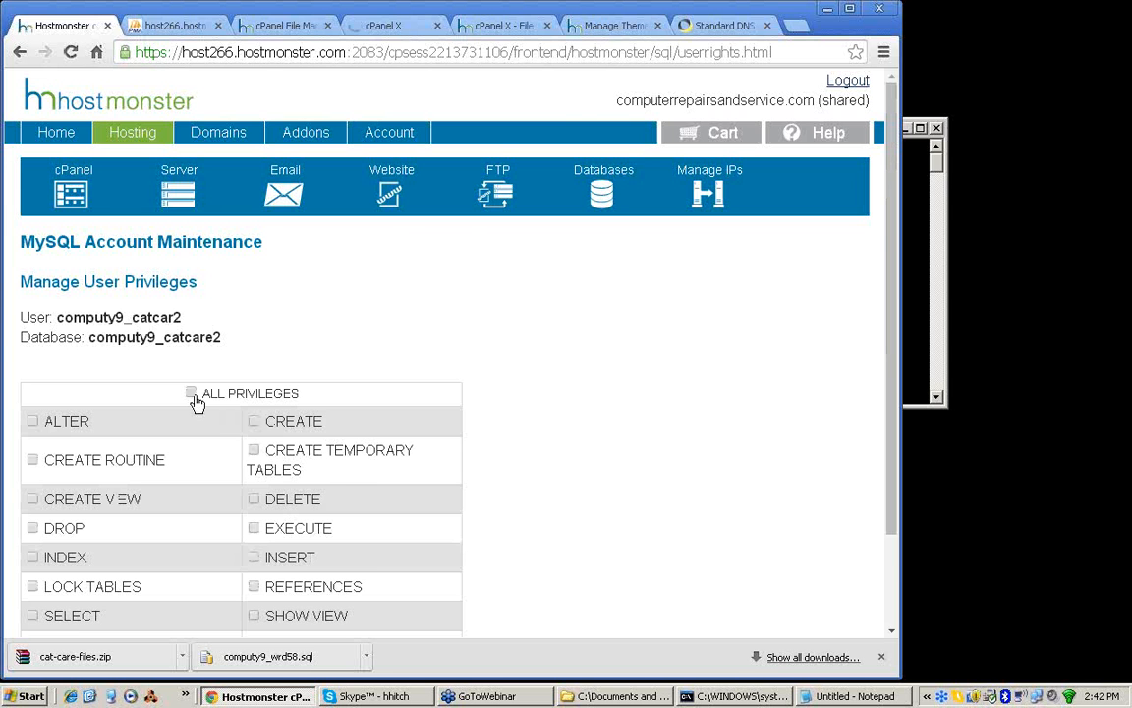
Step: Grant the catcar2 user all privileges on the catcare2 database and check the progress of the file upload to wpbackupaaa1
{"action": "left_click", "coordinate": [191, 394]}
{"action": "left_click_drag", "start_coordinate": [892, 417], "coordinate": [893, 506]}
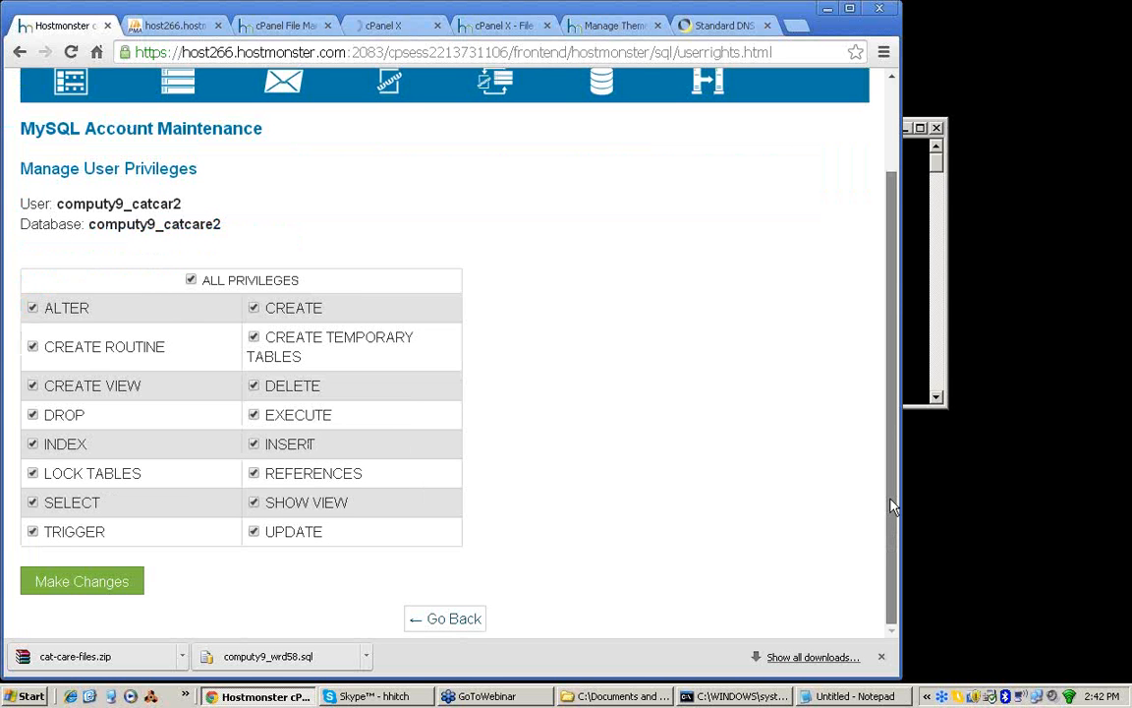
{"action": "left_click", "coordinate": [66, 586]}
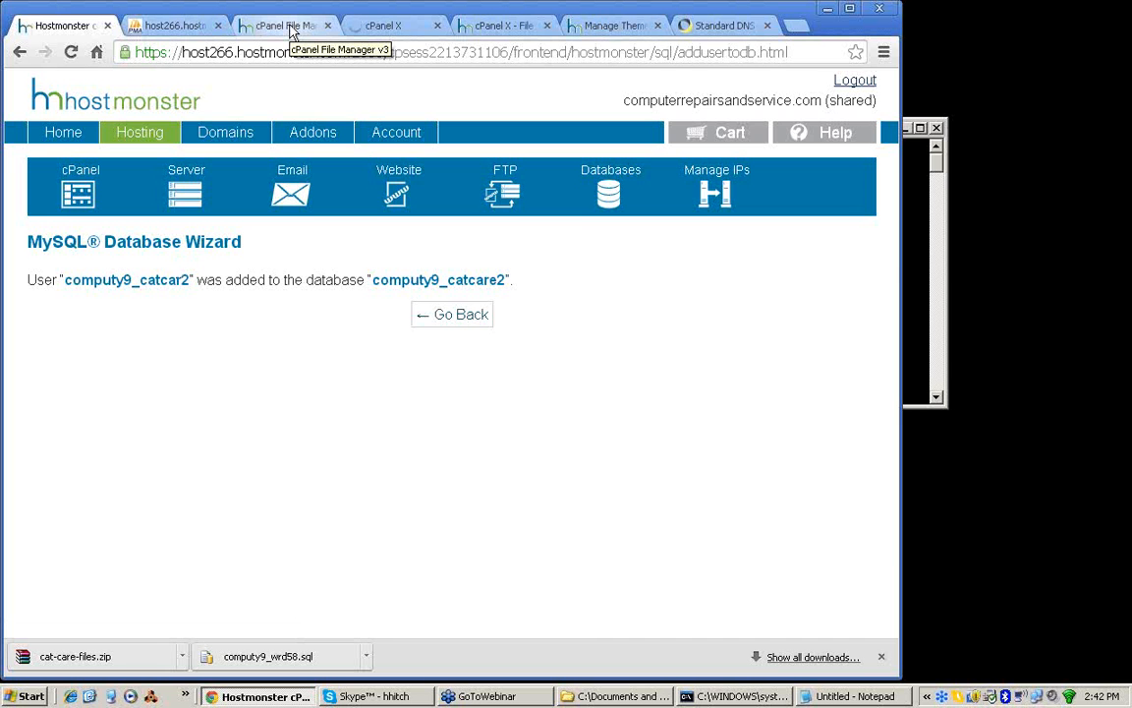
{"action": "left_click", "coordinate": [383, 26]}
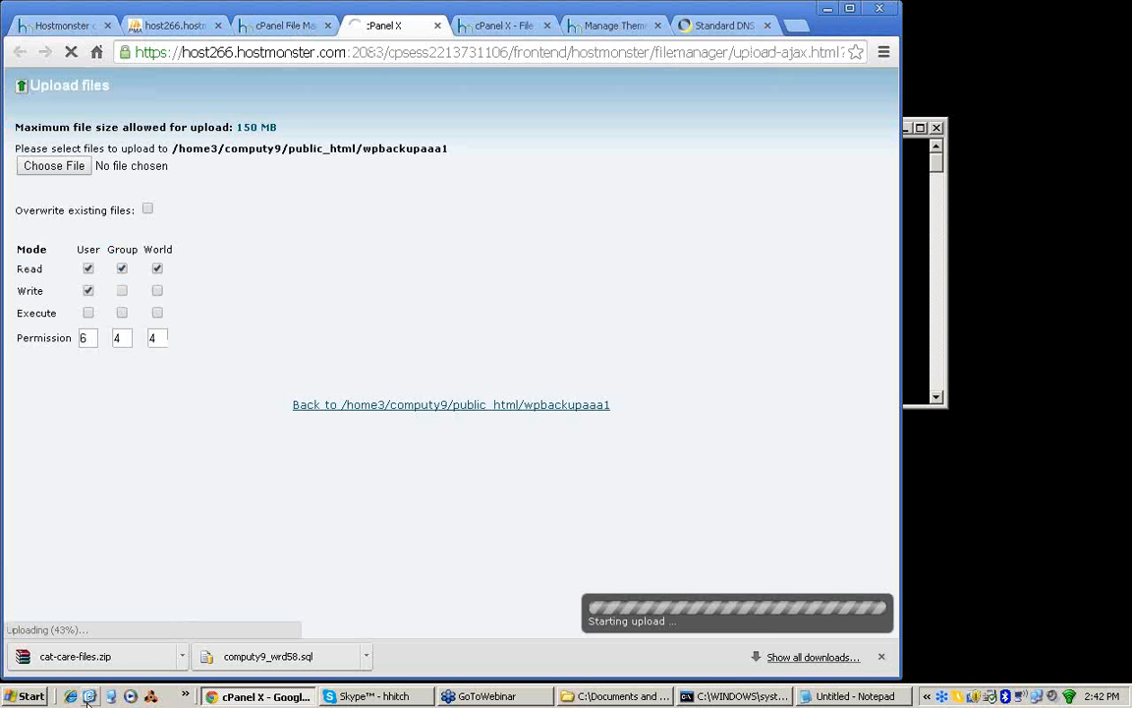
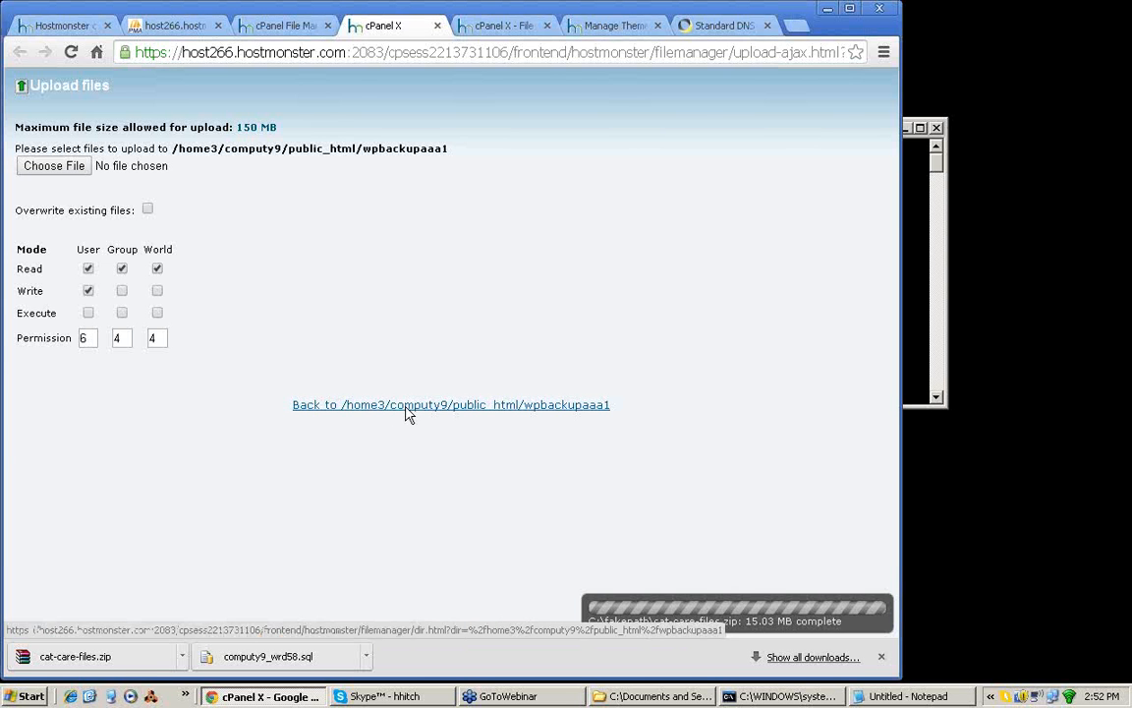
Step: Close the finished upload page, reload the file manager and open the public_html/wpbackupaaa1 folder
{"action": "key", "text": "ctrl+w"}
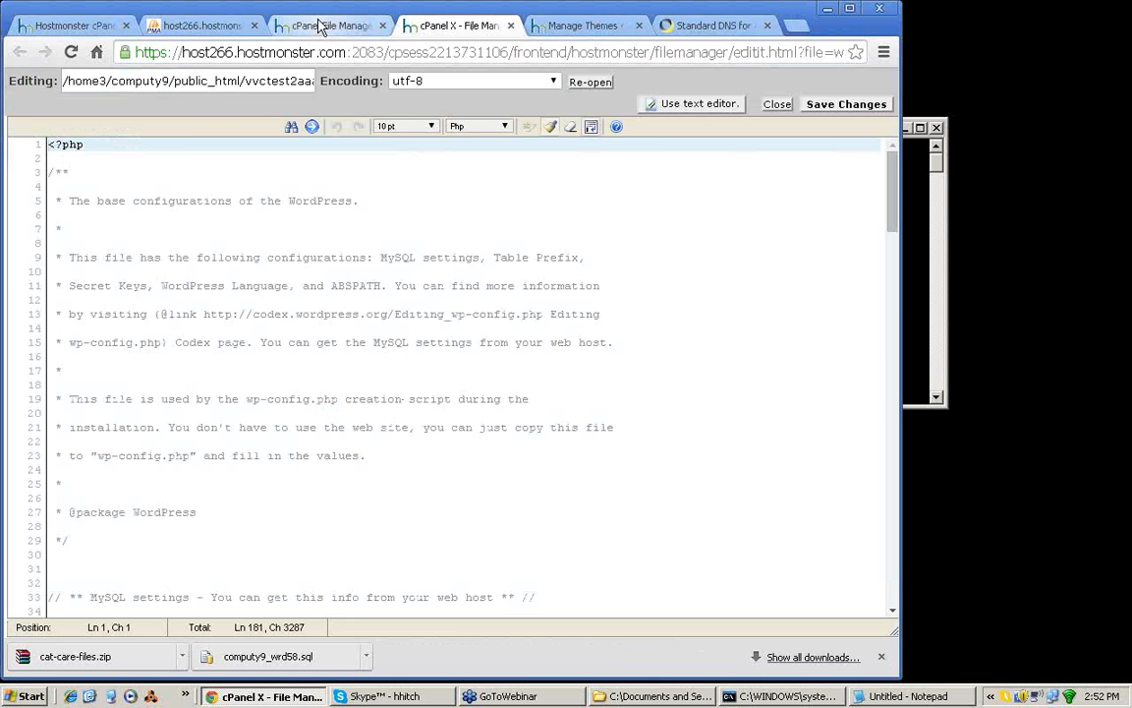
{"action": "left_click", "coordinate": [319, 25]}
{"action": "left_click_drag", "start_coordinate": [291, 305], "coordinate": [295, 334]}
{"action": "left_click_drag", "start_coordinate": [293, 332], "coordinate": [306, 253]}
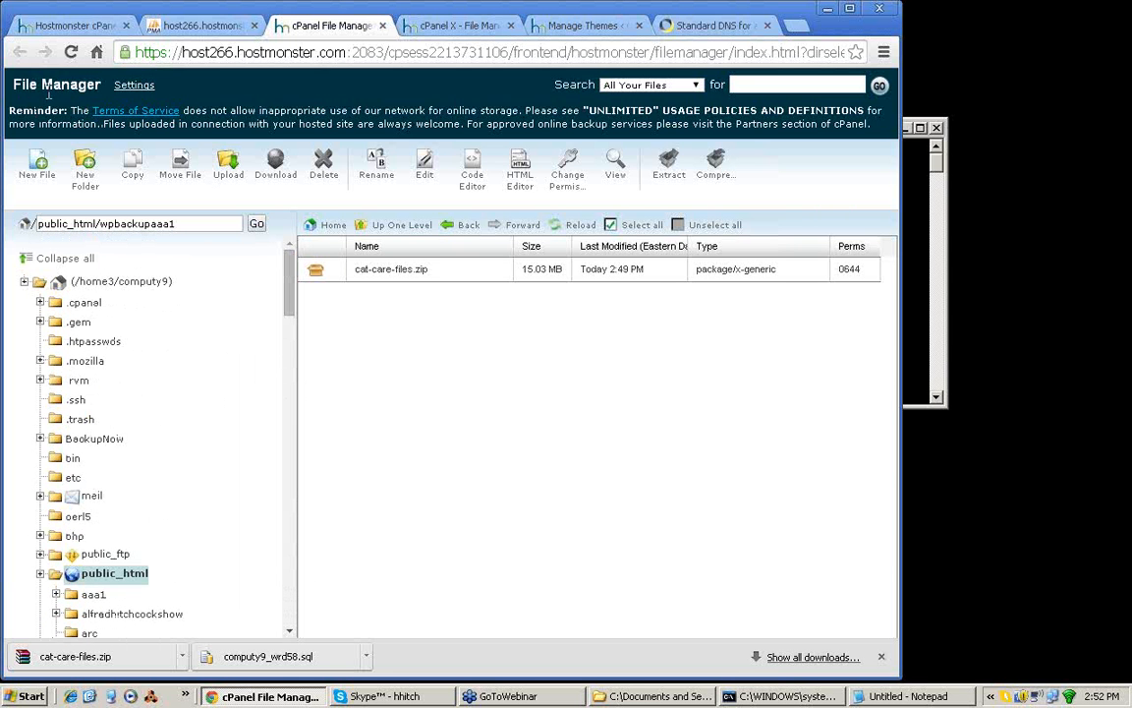
{"action": "left_click", "coordinate": [70, 52]}
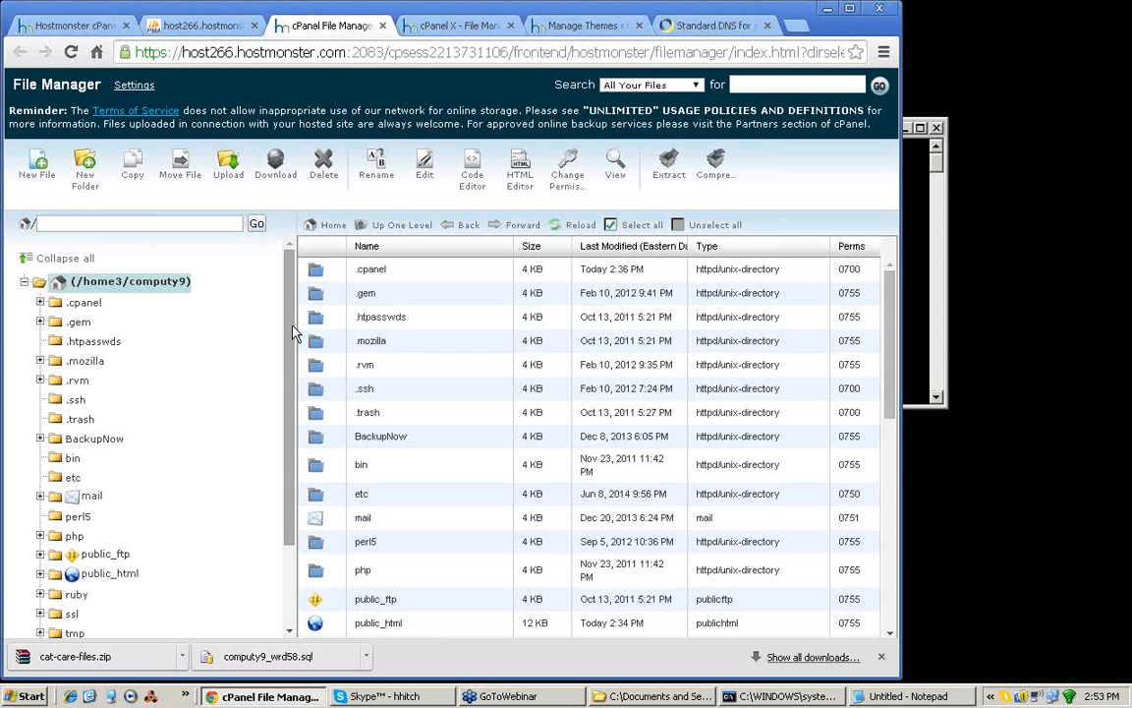
{"action": "left_click_drag", "start_coordinate": [287, 337], "coordinate": [289, 388]}
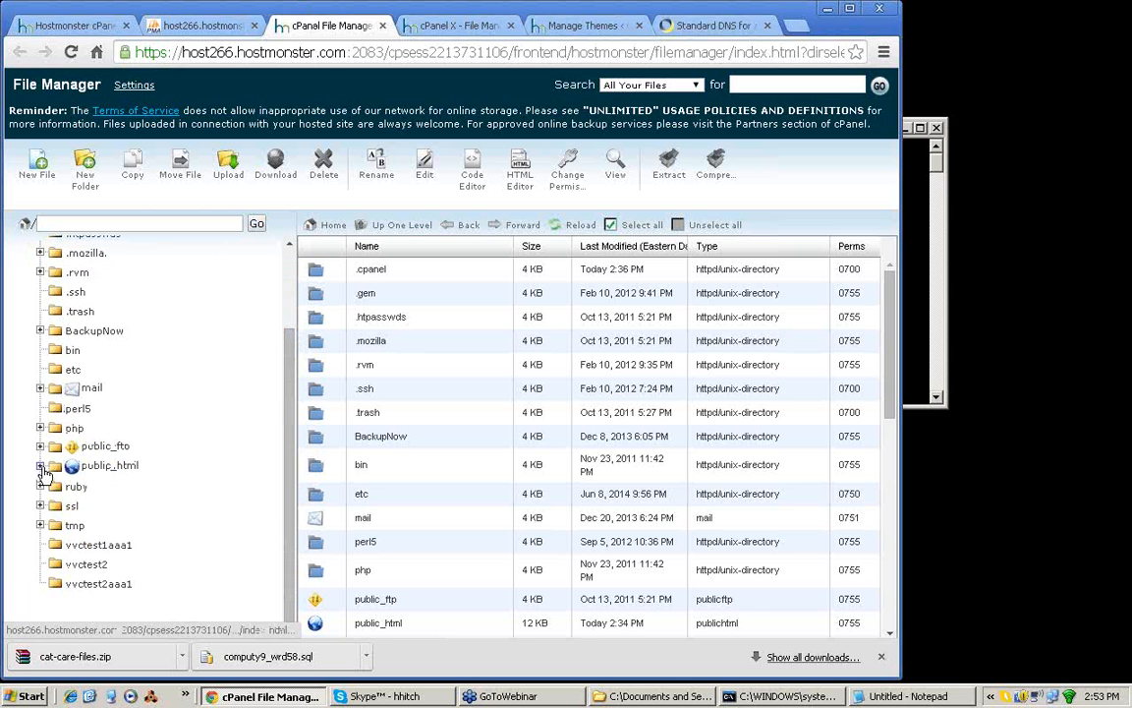
{"action": "left_click", "coordinate": [40, 468]}
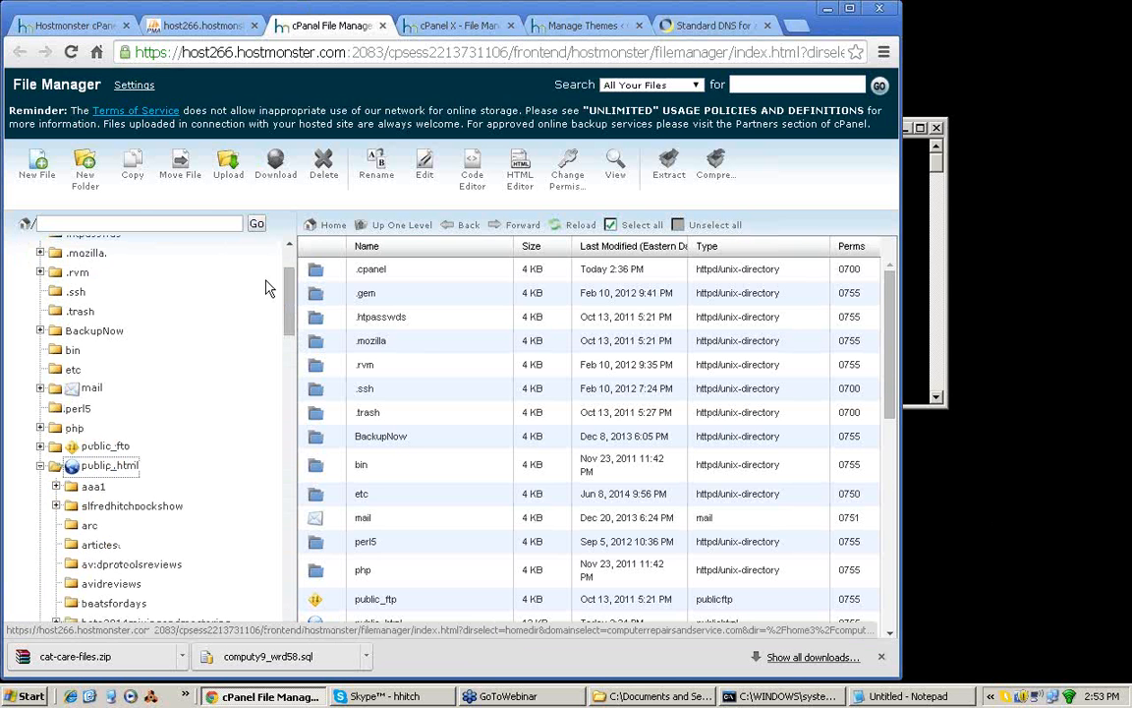
{"action": "left_click_drag", "start_coordinate": [288, 297], "coordinate": [285, 570]}
{"action": "left_click", "coordinate": [110, 462]}
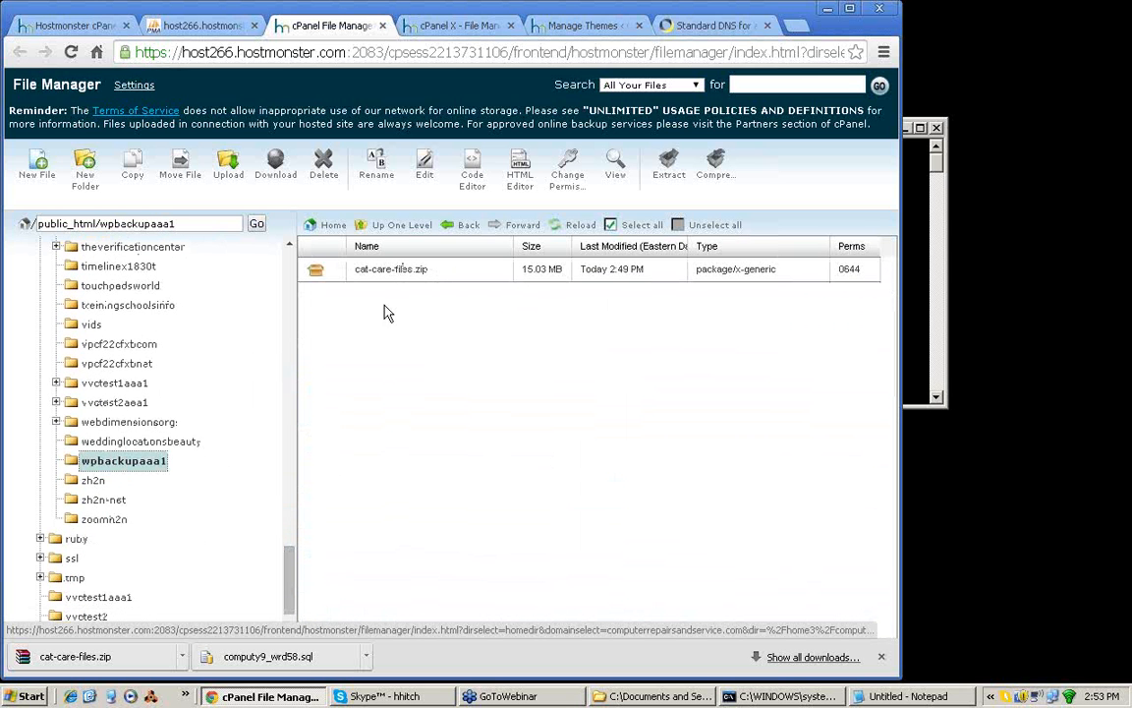
Step: Extract cat-care-files.zip into /public_html/wpbackupaaa1, look through the extraction results and dismiss them
{"action": "left_click", "coordinate": [316, 273]}
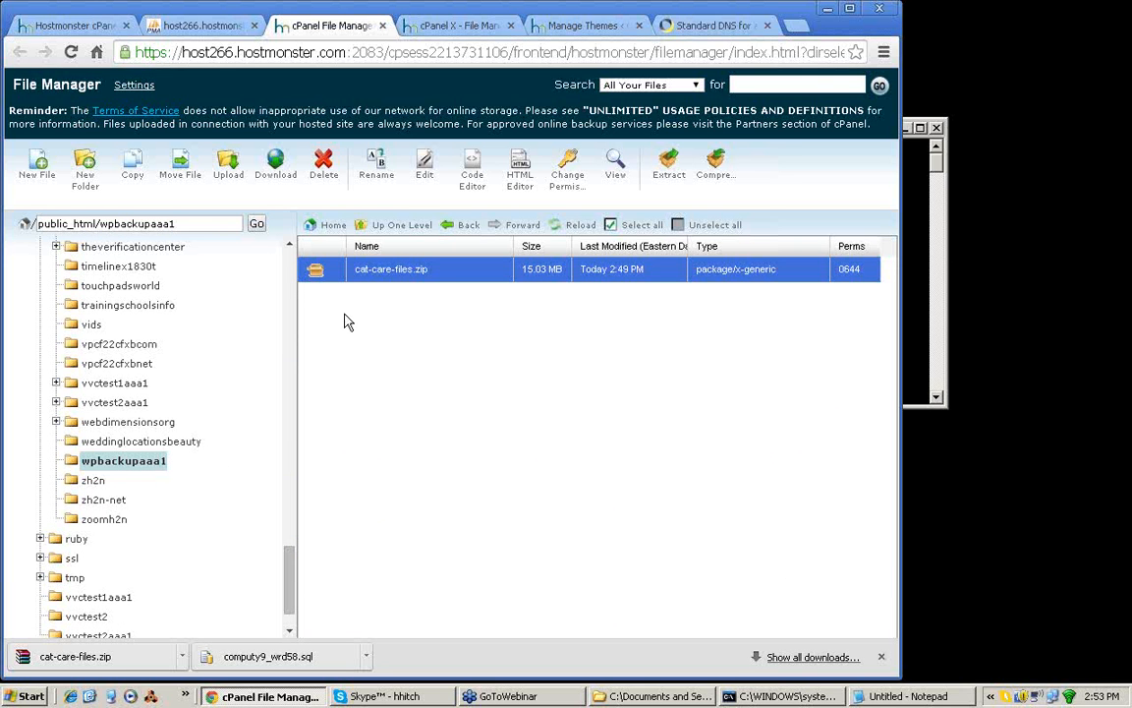
{"action": "left_click", "coordinate": [667, 178]}
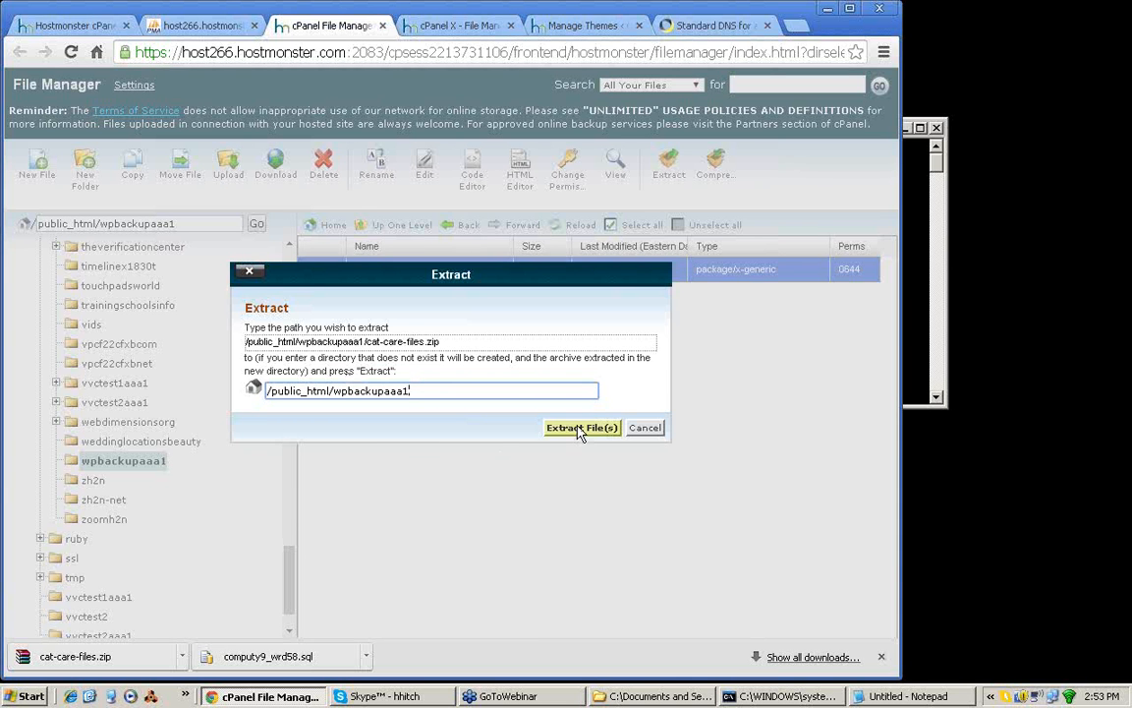
{"action": "left_click", "coordinate": [580, 432]}
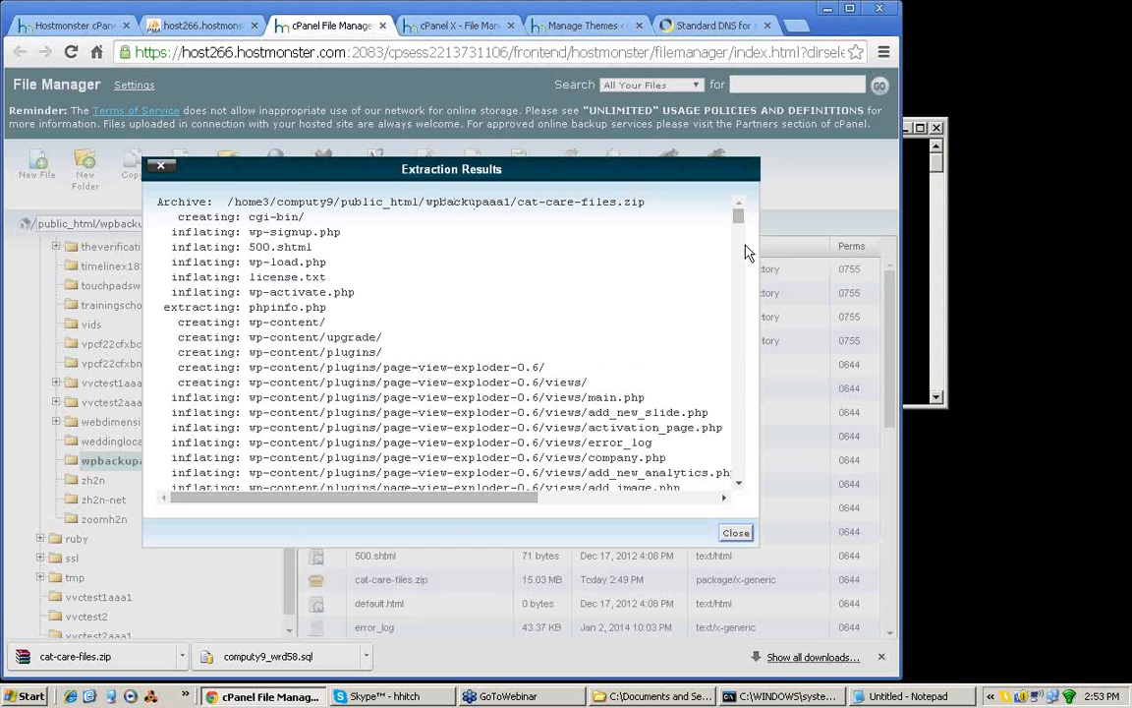
{"action": "scroll", "coordinate": [739, 222], "scroll_direction": "down", "scroll_amount": 6}
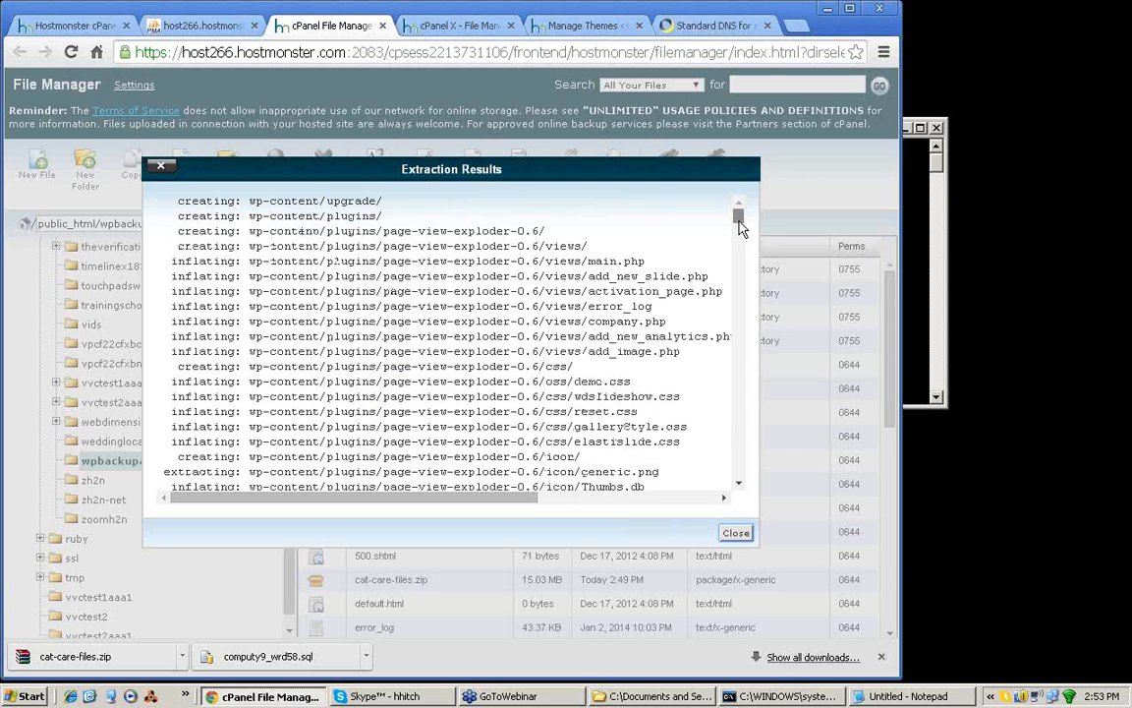
{"action": "left_click_drag", "start_coordinate": [739, 236], "coordinate": [739, 489]}
{"action": "left_click", "coordinate": [737, 532]}
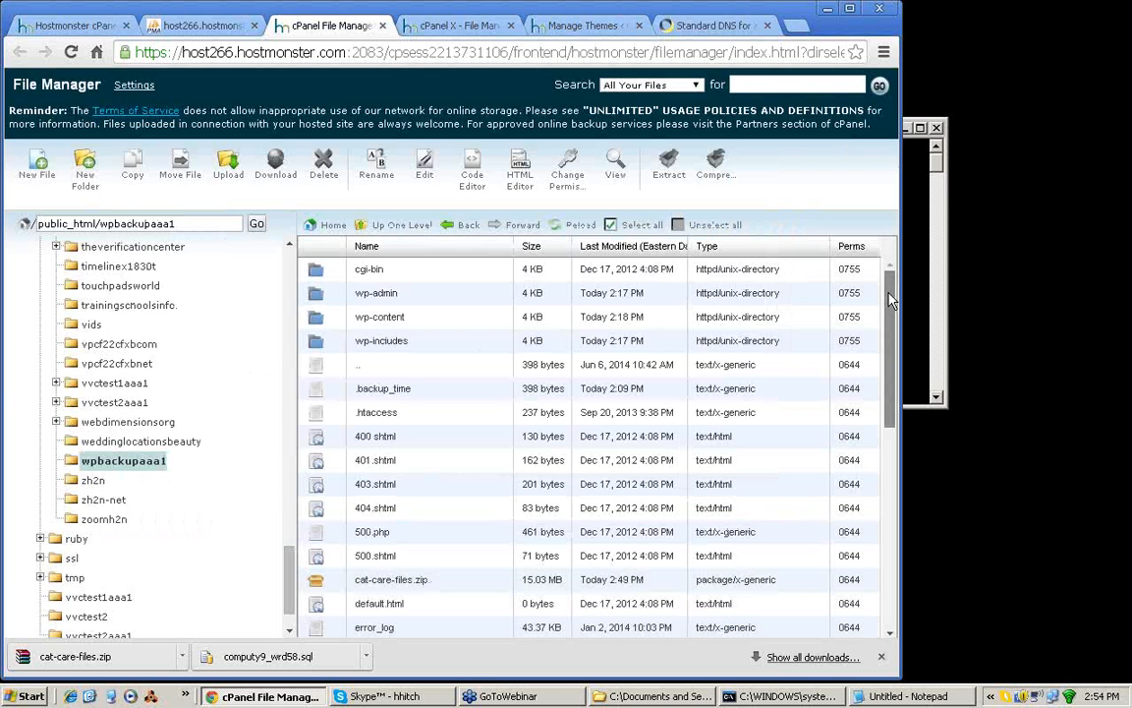
Step: Look through the extracted files in wpbackupaaa1 and select wp-config.php
{"action": "mouse_move", "coordinate": [894, 327]}
{"action": "left_mouse_down"}
{"action": "mouse_move", "coordinate": [899, 488]}
{"action": "mouse_move", "coordinate": [895, 303]}
{"action": "left_mouse_up"}
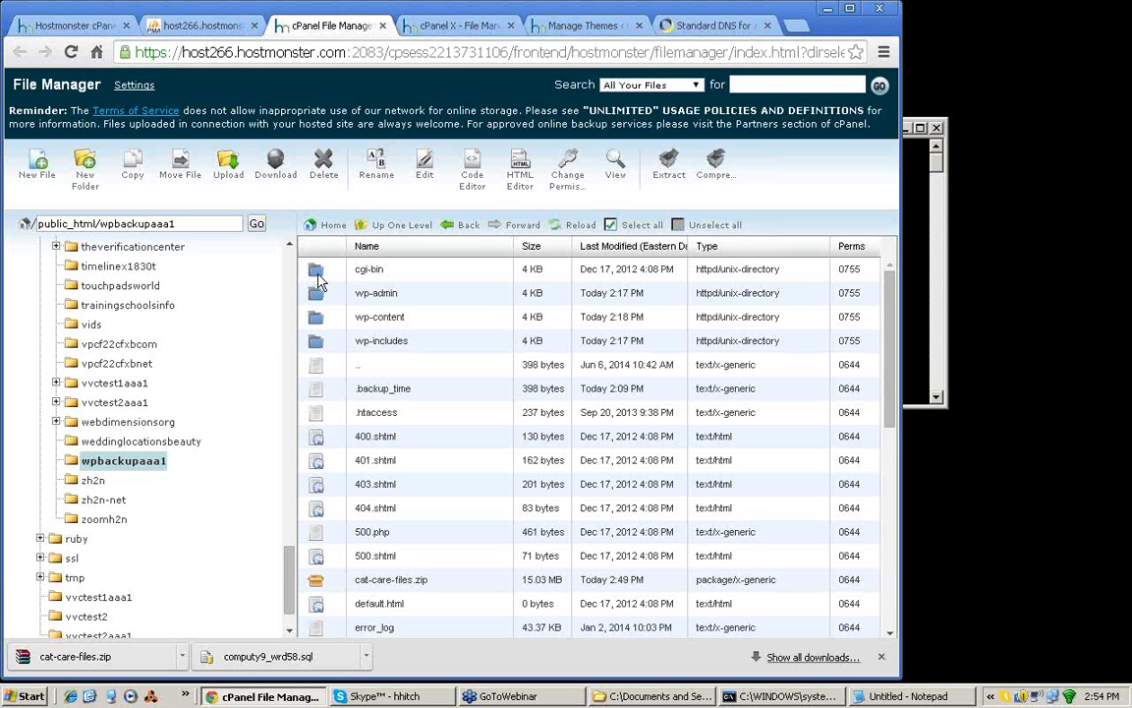
{"action": "left_click", "coordinate": [320, 438]}
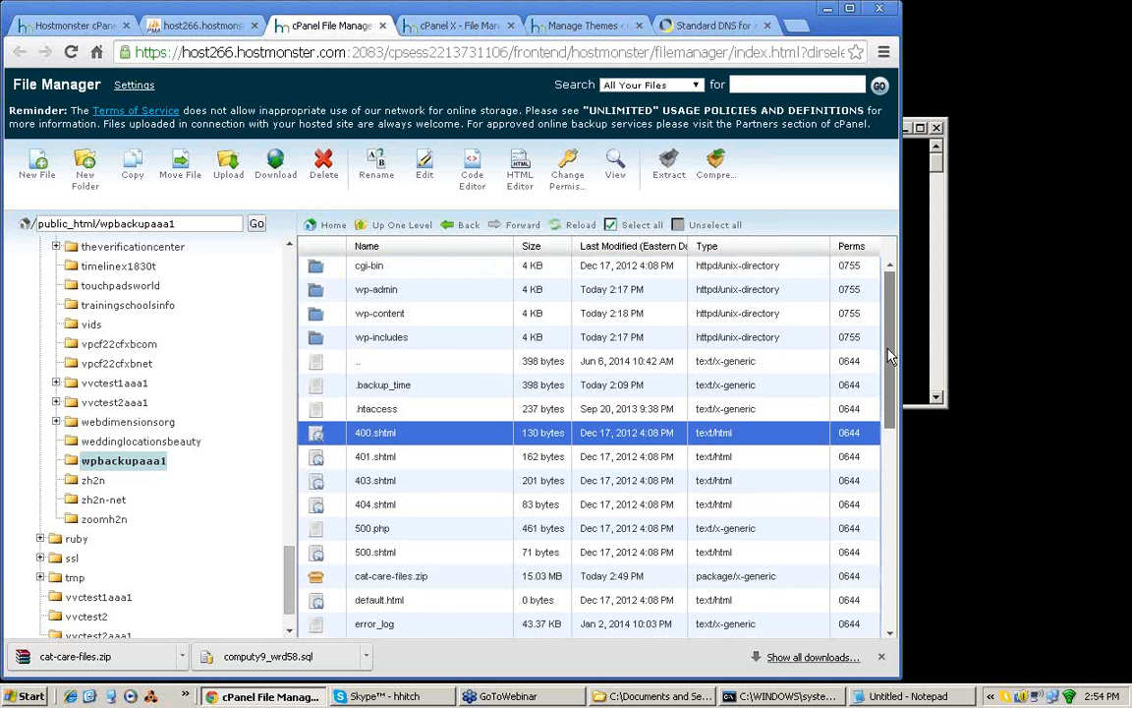
{"action": "left_click_drag", "start_coordinate": [890, 354], "coordinate": [897, 553]}
{"action": "left_click", "coordinate": [330, 418]}
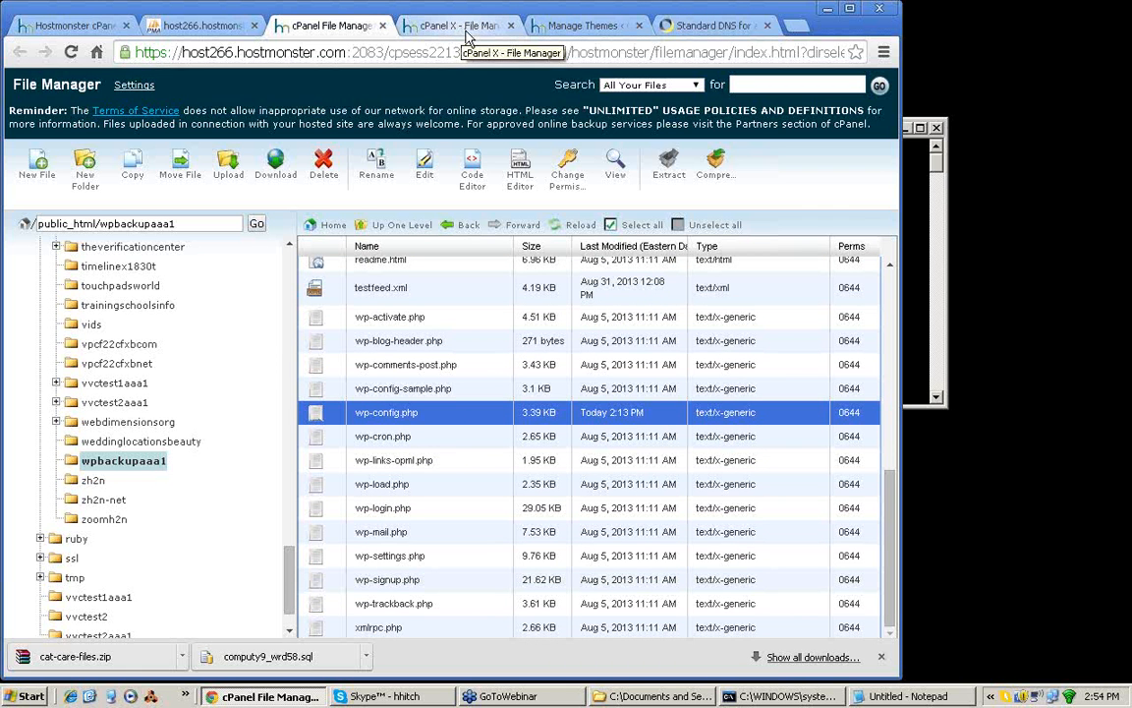
Step: Switch to phpMyAdmin, refresh its database list and open the catcare2 database to check whether it contains tables
{"action": "left_click", "coordinate": [193, 30]}
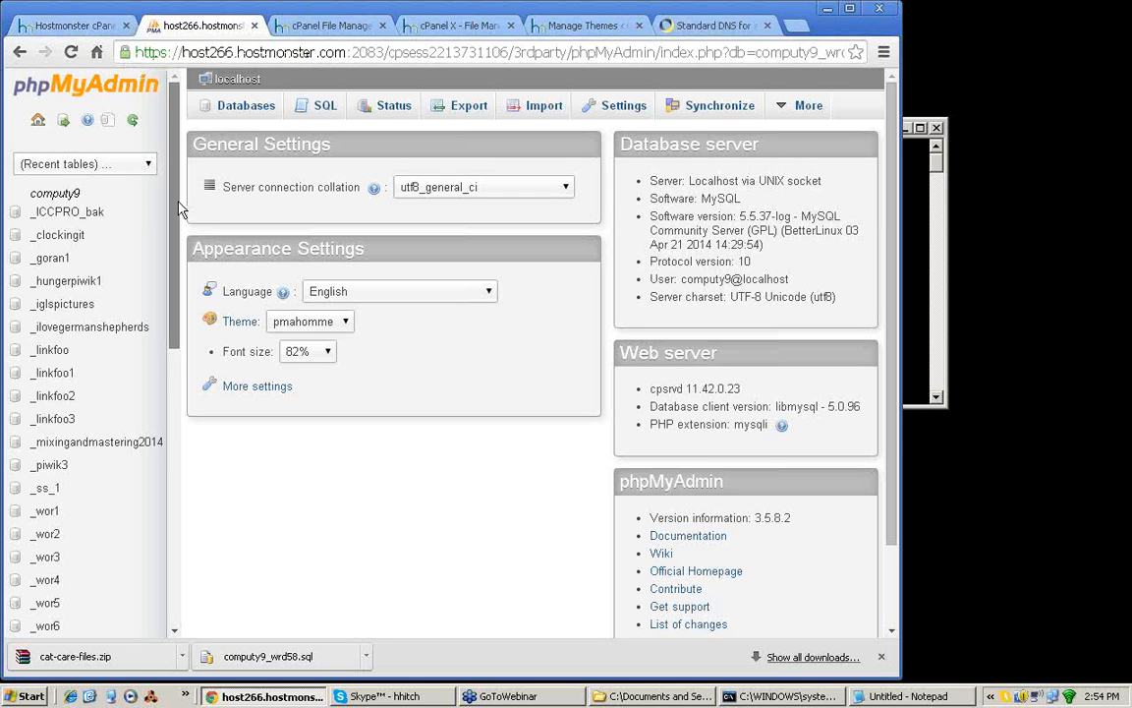
{"action": "scroll", "coordinate": [180, 216], "scroll_direction": "down", "scroll_amount": 1}
{"action": "scroll", "coordinate": [45, 329], "scroll_direction": "up", "scroll_amount": 1}
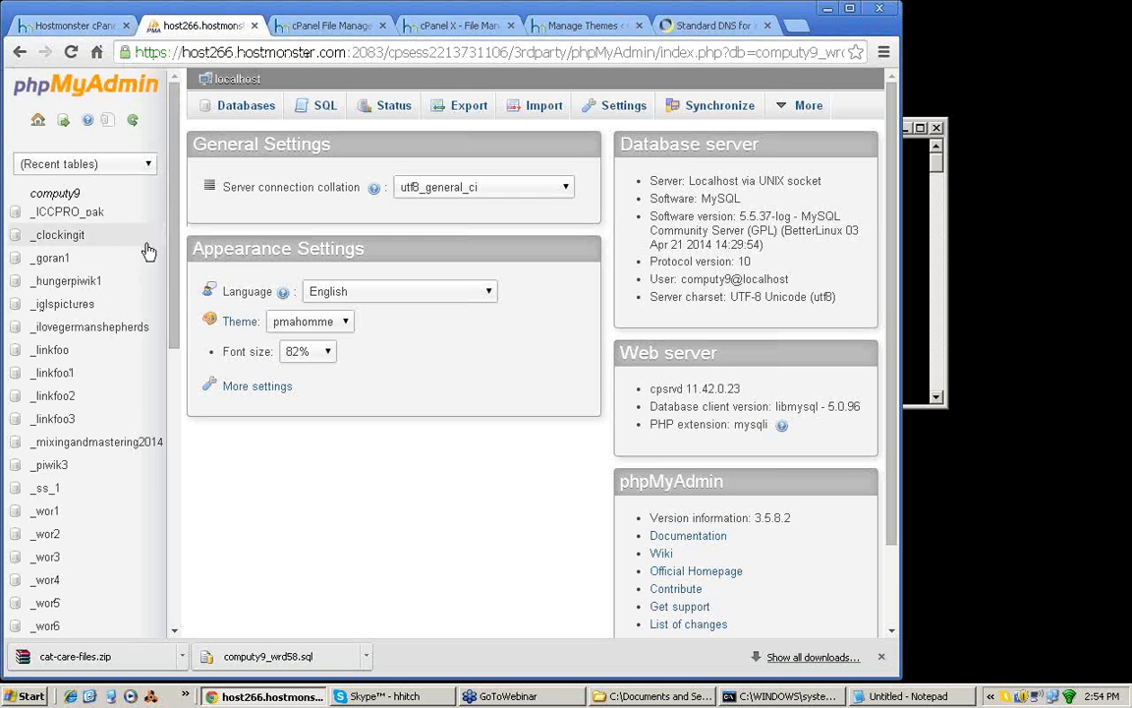
{"action": "right_click", "coordinate": [126, 191]}
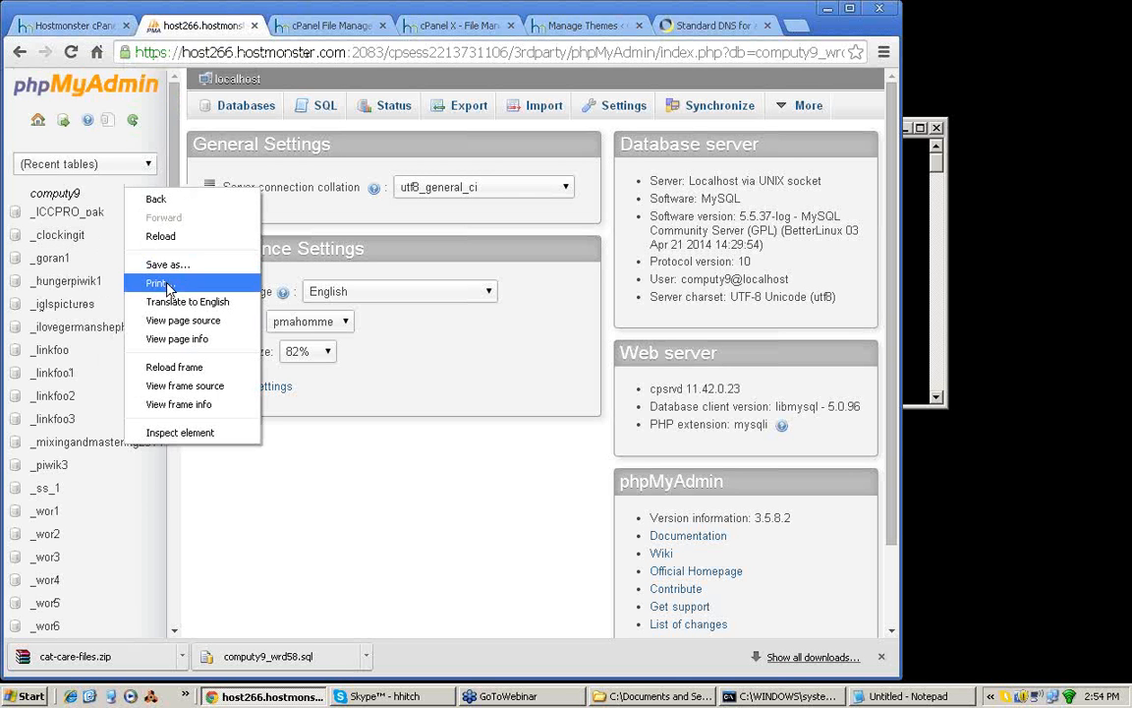
{"action": "left_click", "coordinate": [177, 367]}
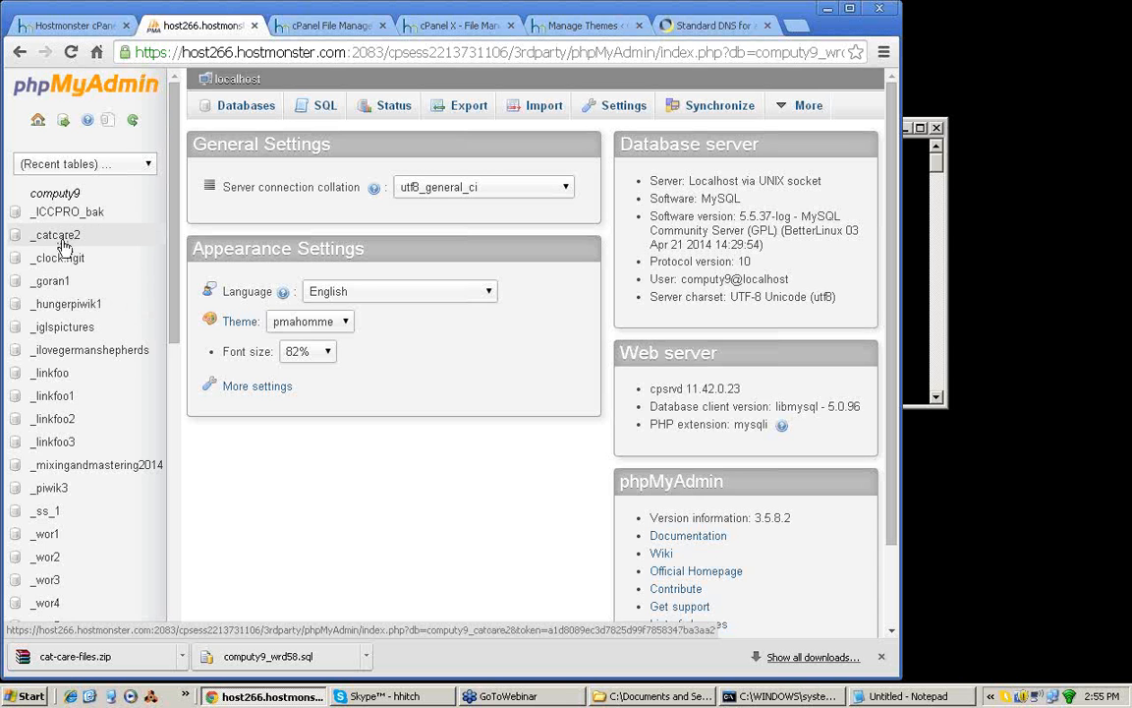
{"action": "left_click", "coordinate": [59, 239]}
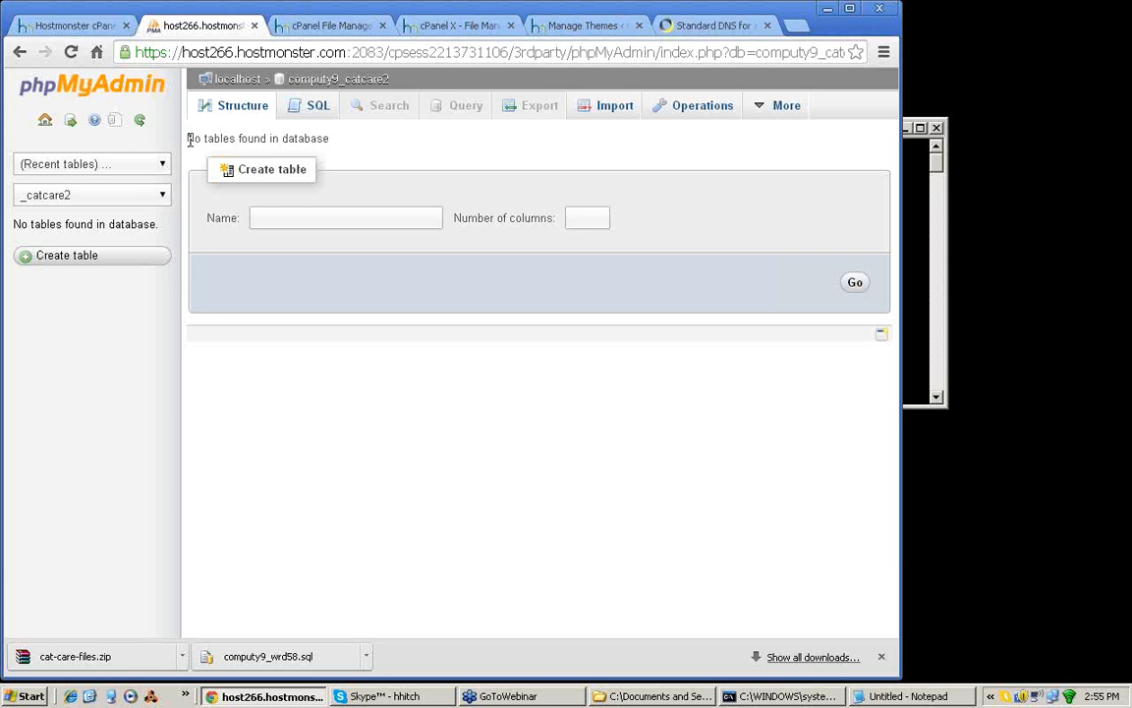
{"action": "left_click_drag", "start_coordinate": [183, 139], "coordinate": [362, 152]}
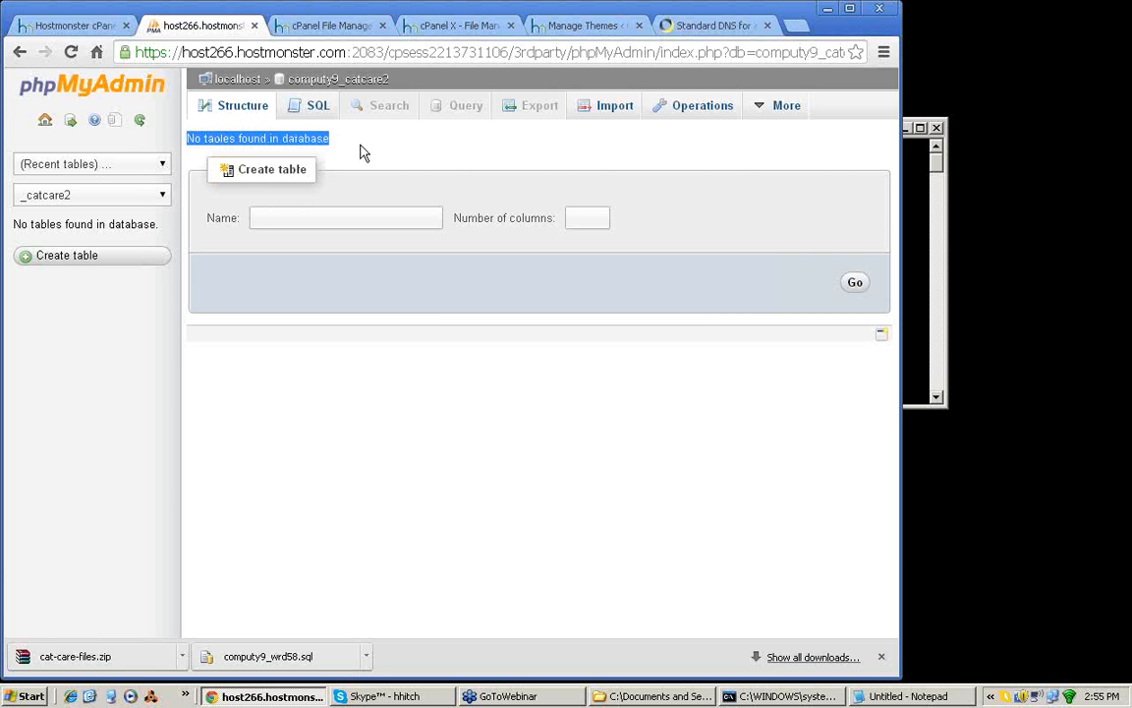
{"action": "left_click", "coordinate": [362, 152]}
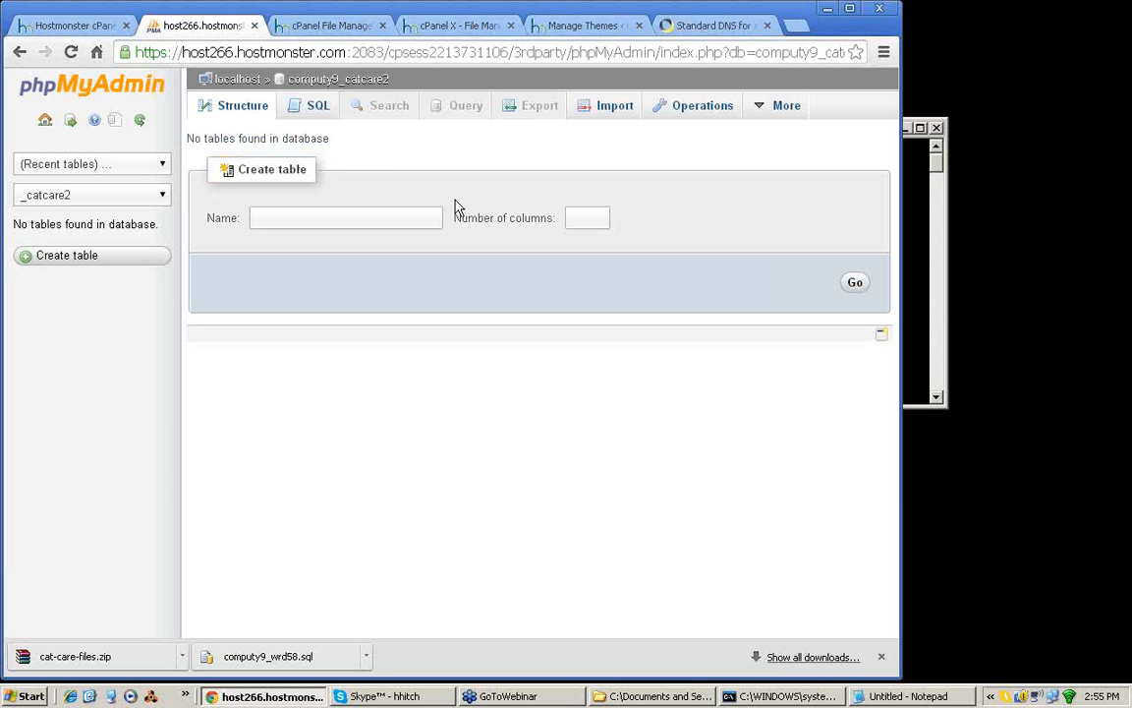
Step: Open the import page for the catcare2 database and locate the downloaded computy9_wrd58.sql in its folder
{"action": "left_click", "coordinate": [616, 107]}
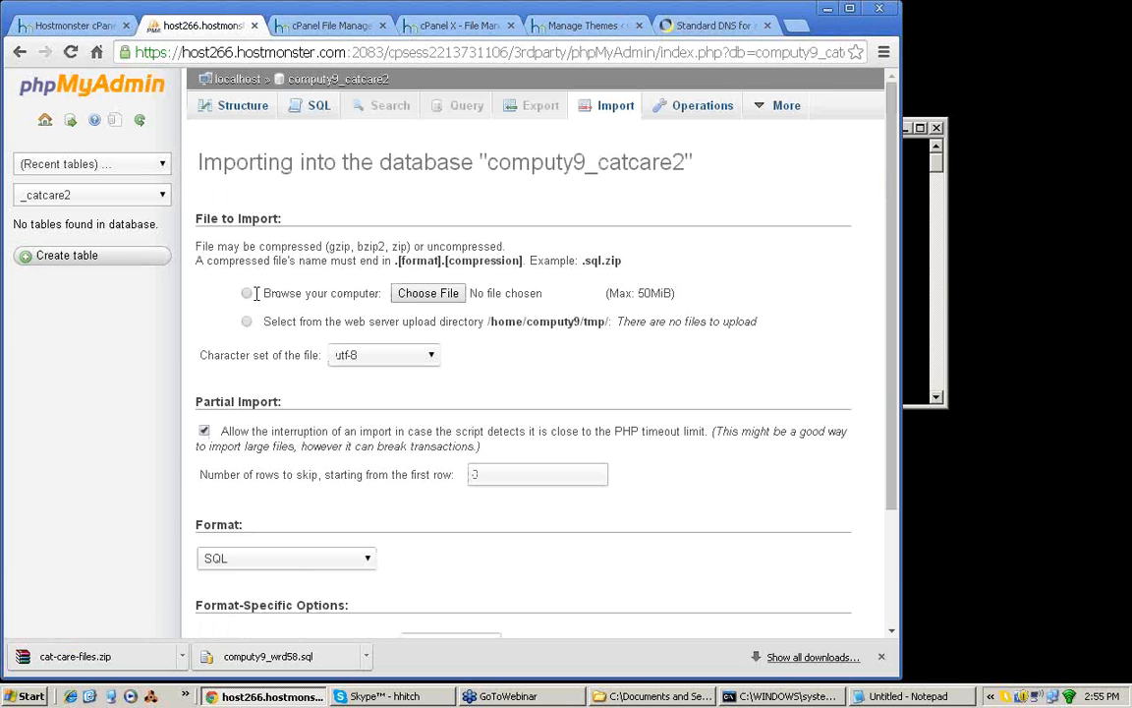
{"action": "left_click", "coordinate": [420, 295]}
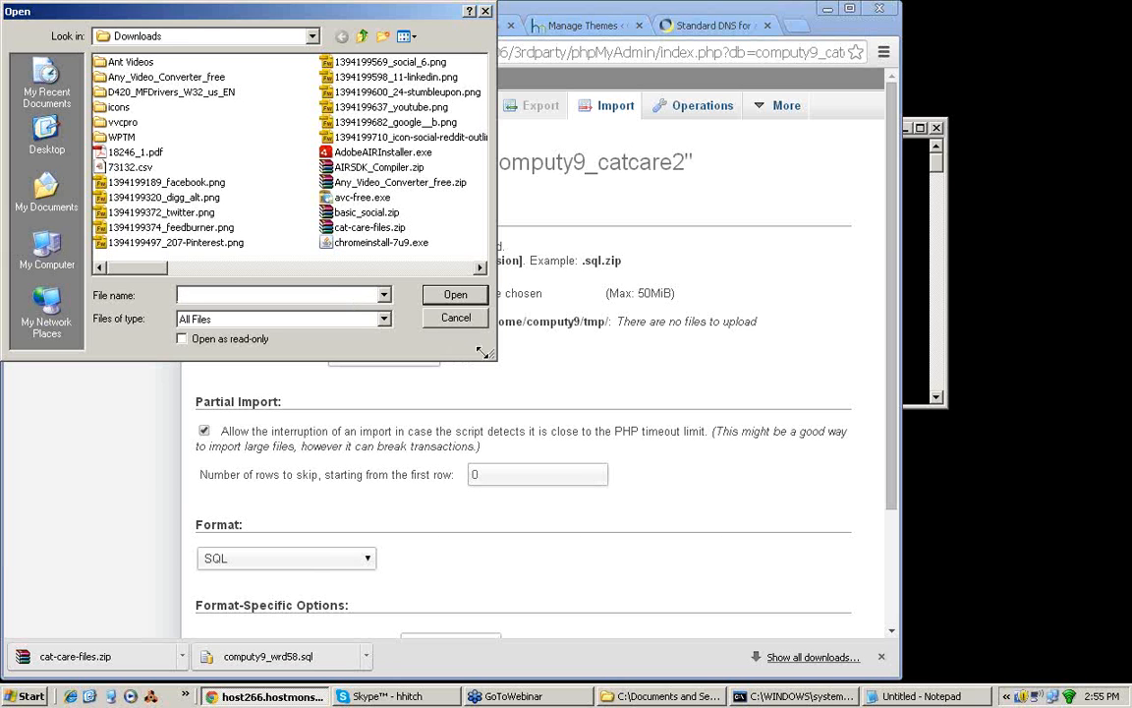
{"action": "left_click", "coordinate": [487, 12]}
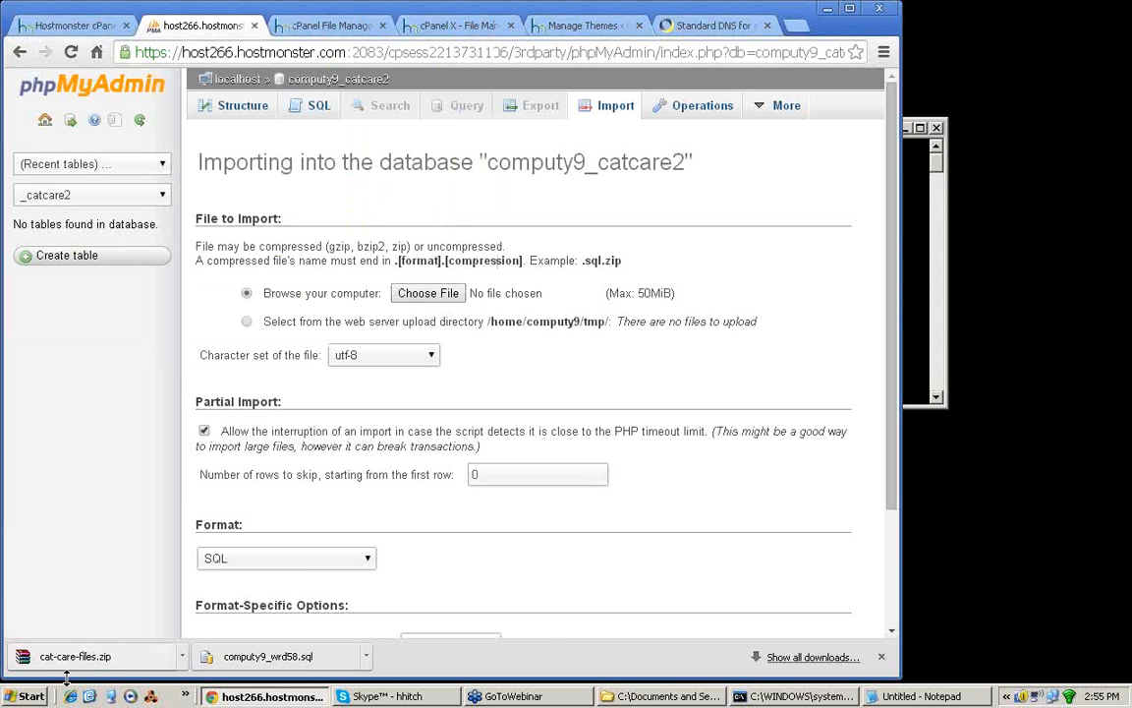
{"action": "left_click", "coordinate": [365, 656]}
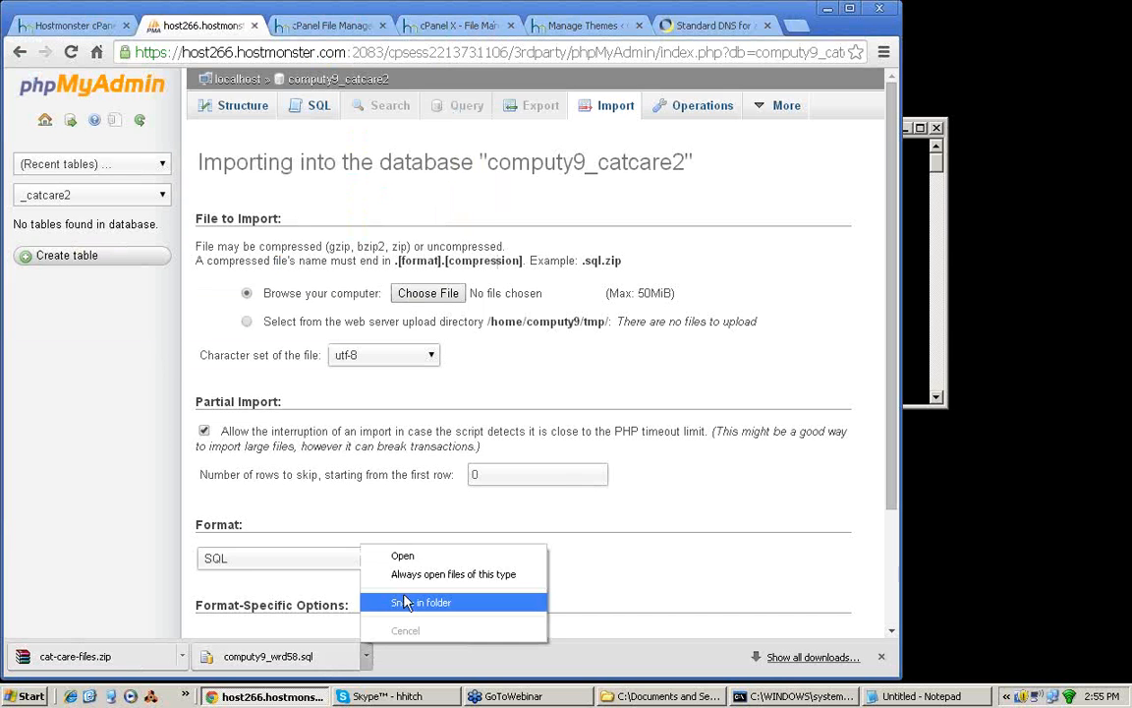
{"action": "left_click", "coordinate": [406, 602]}
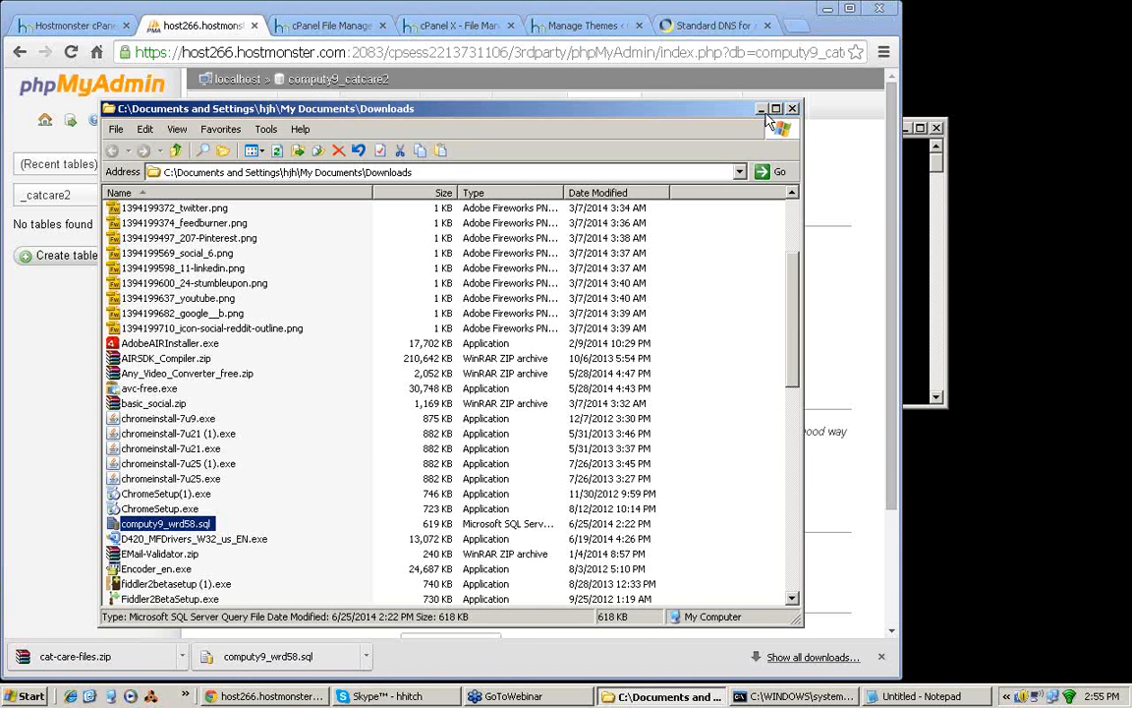
{"action": "left_click", "coordinate": [762, 109]}
Step: Choose computy9_wrd58.sql from the Downloads folder as the file to import
{"action": "left_click", "coordinate": [433, 293]}
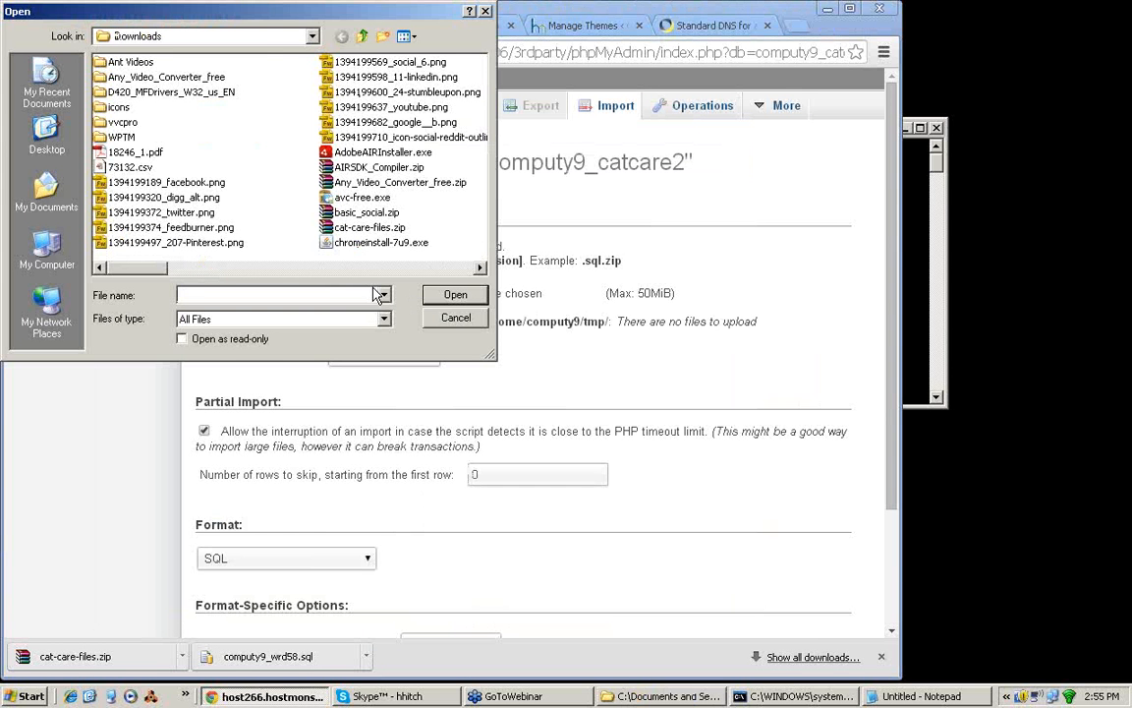
{"action": "left_click", "coordinate": [375, 267]}
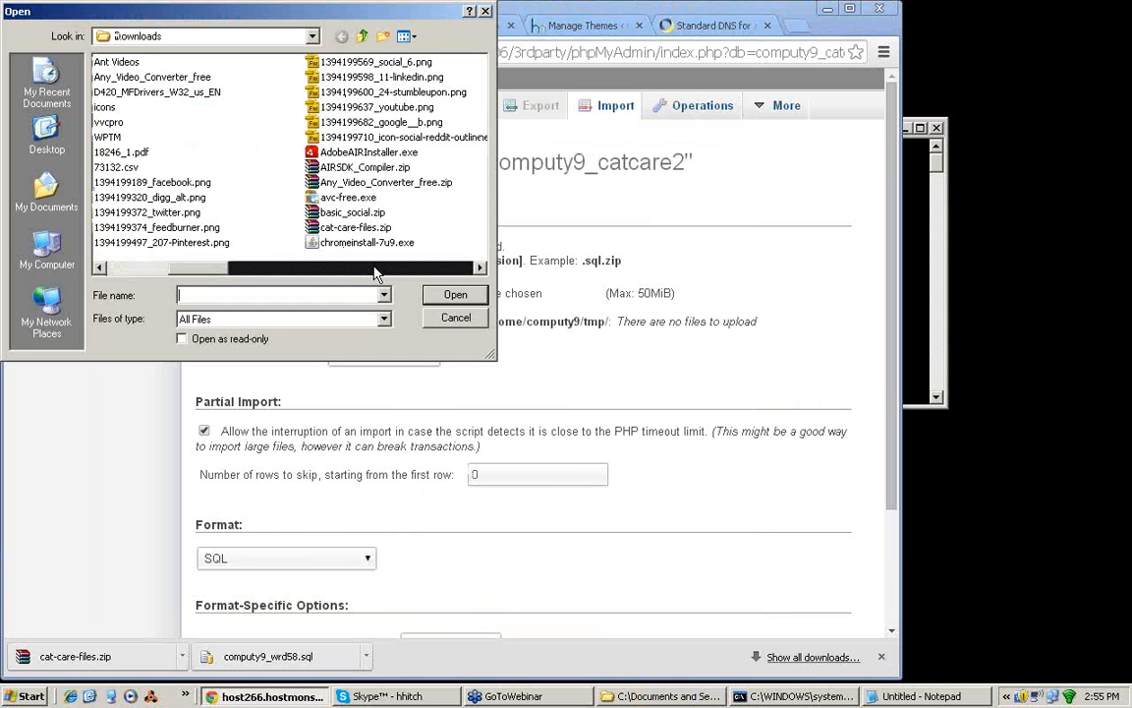
{"action": "left_click", "coordinate": [375, 267]}
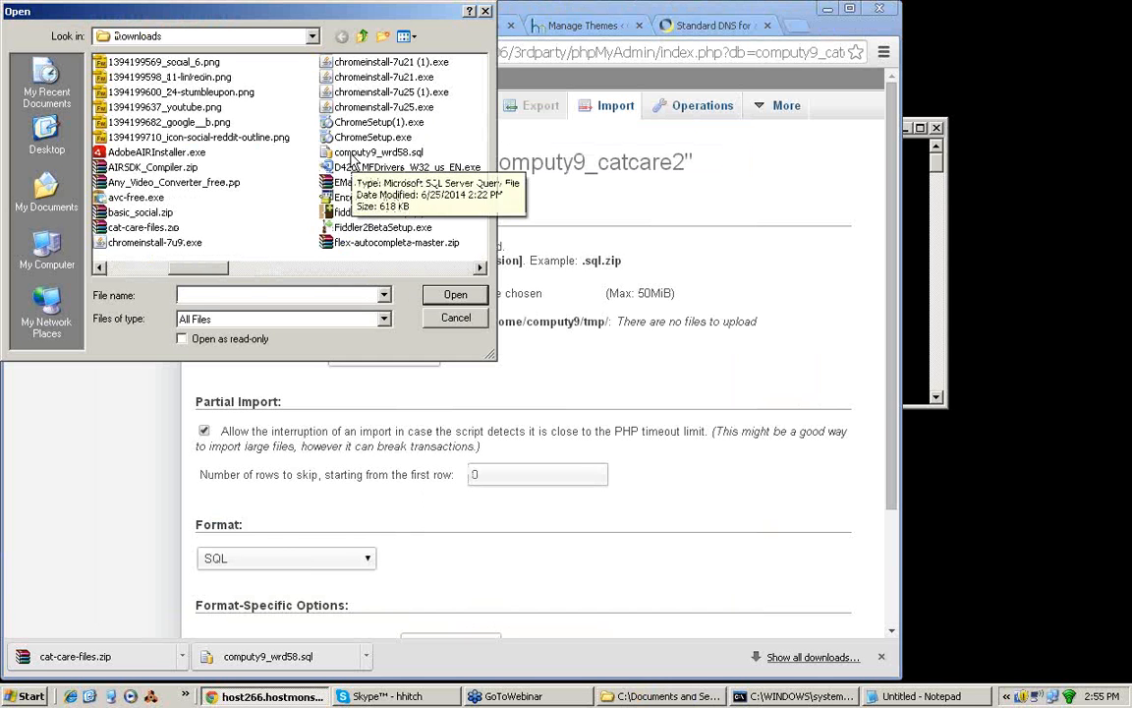
{"action": "left_click", "coordinate": [351, 154]}
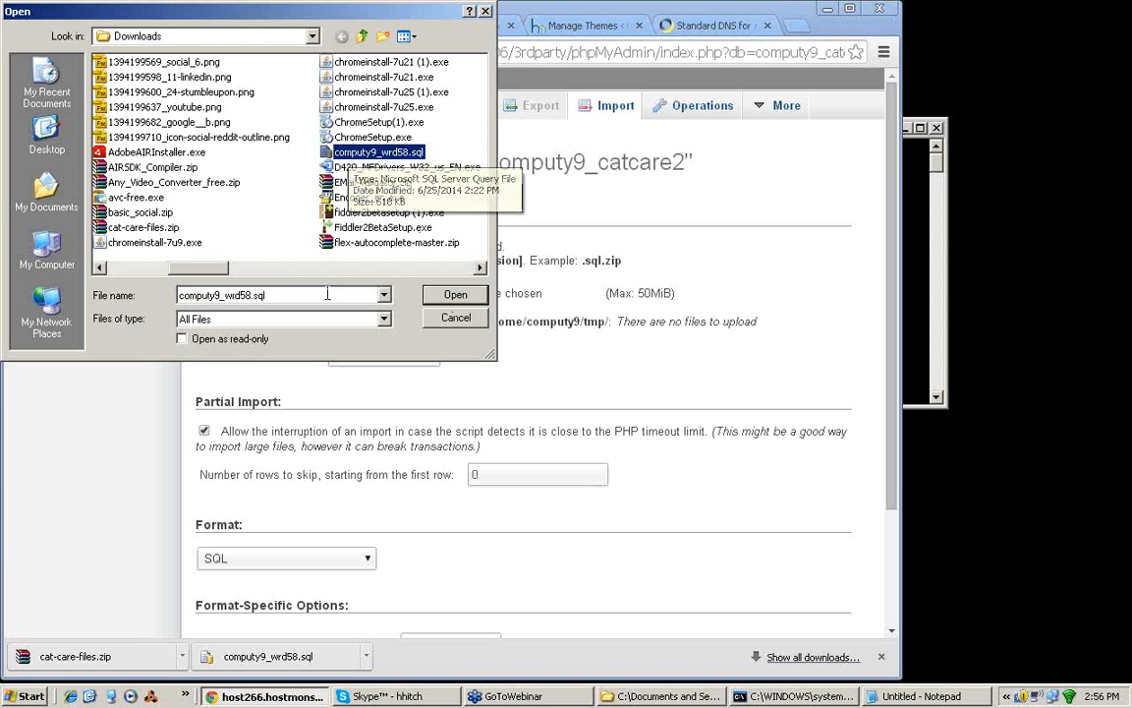
{"action": "left_click", "coordinate": [455, 295]}
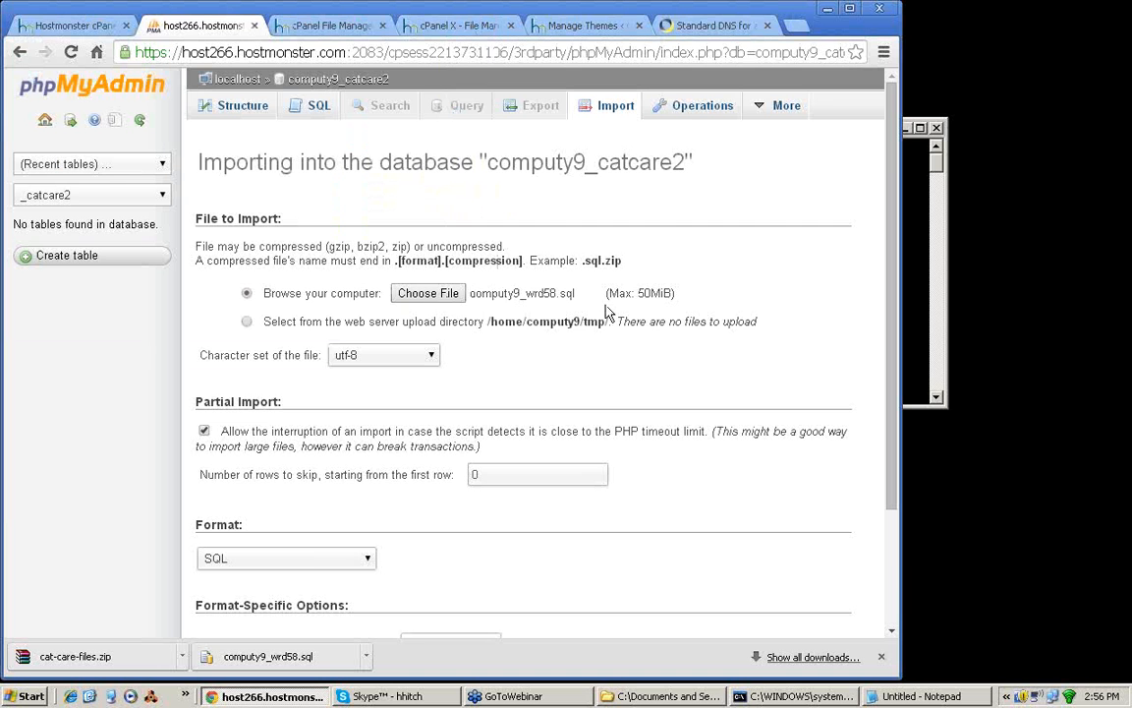
Step: Review the import's size limit, compressed file name example, target database and remaining options
{"action": "left_click_drag", "start_coordinate": [608, 293], "coordinate": [674, 292]}
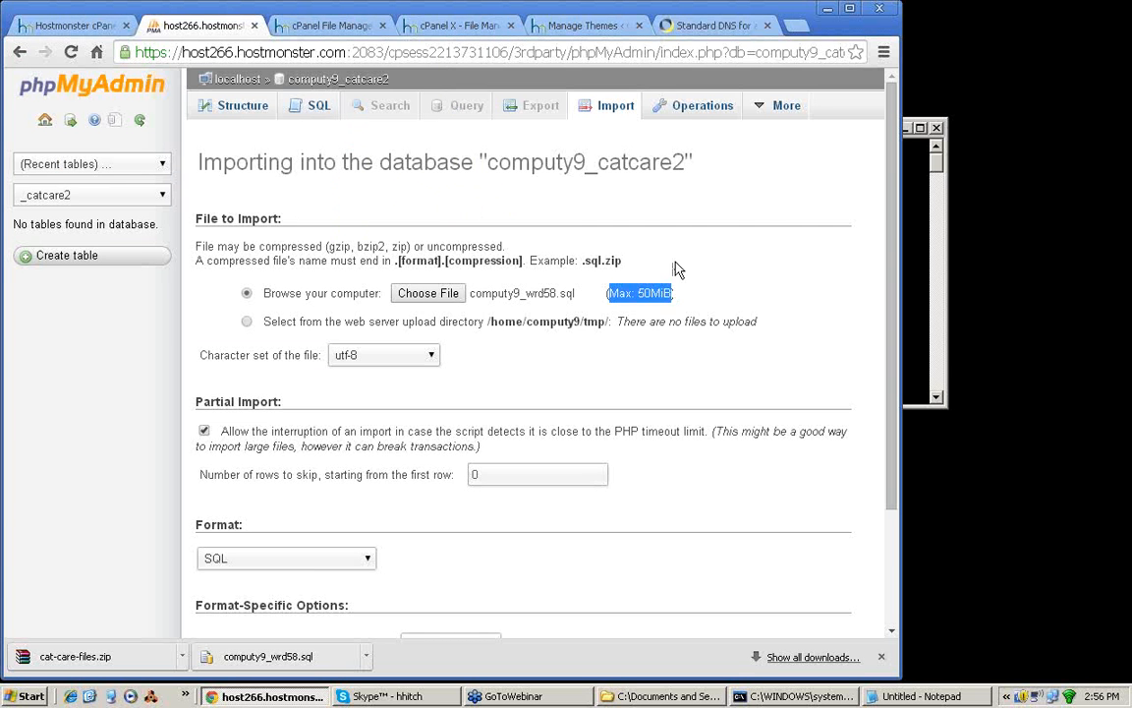
{"action": "left_click", "coordinate": [677, 268]}
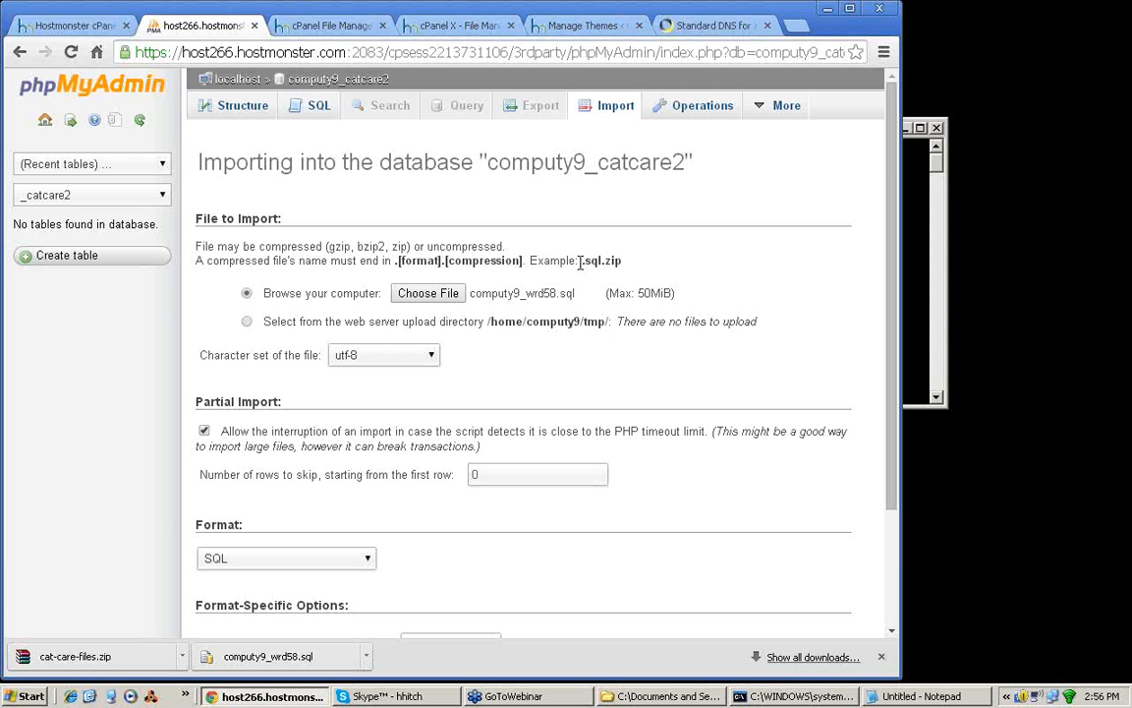
{"action": "left_click_drag", "start_coordinate": [580, 260], "coordinate": [624, 260]}
{"action": "left_click", "coordinate": [638, 258]}
{"action": "left_click_drag", "start_coordinate": [198, 162], "coordinate": [695, 165]}
{"action": "left_click", "coordinate": [791, 266]}
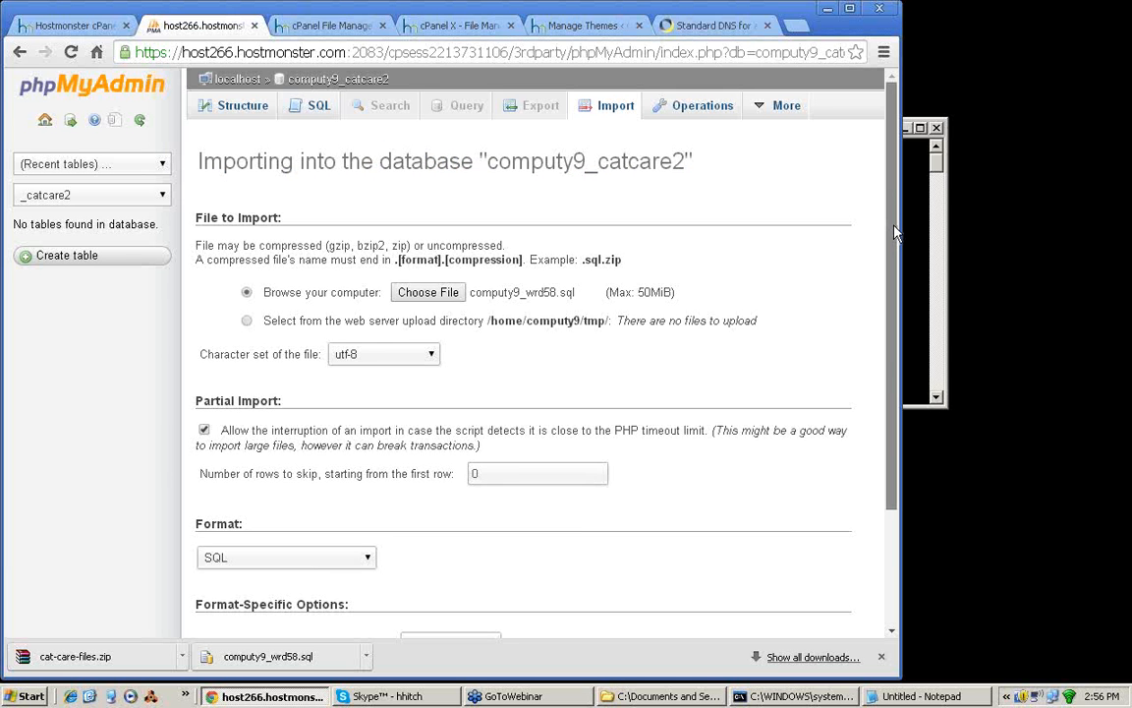
{"action": "scroll", "coordinate": [388, 450], "scroll_direction": "down", "scroll_amount": 3}
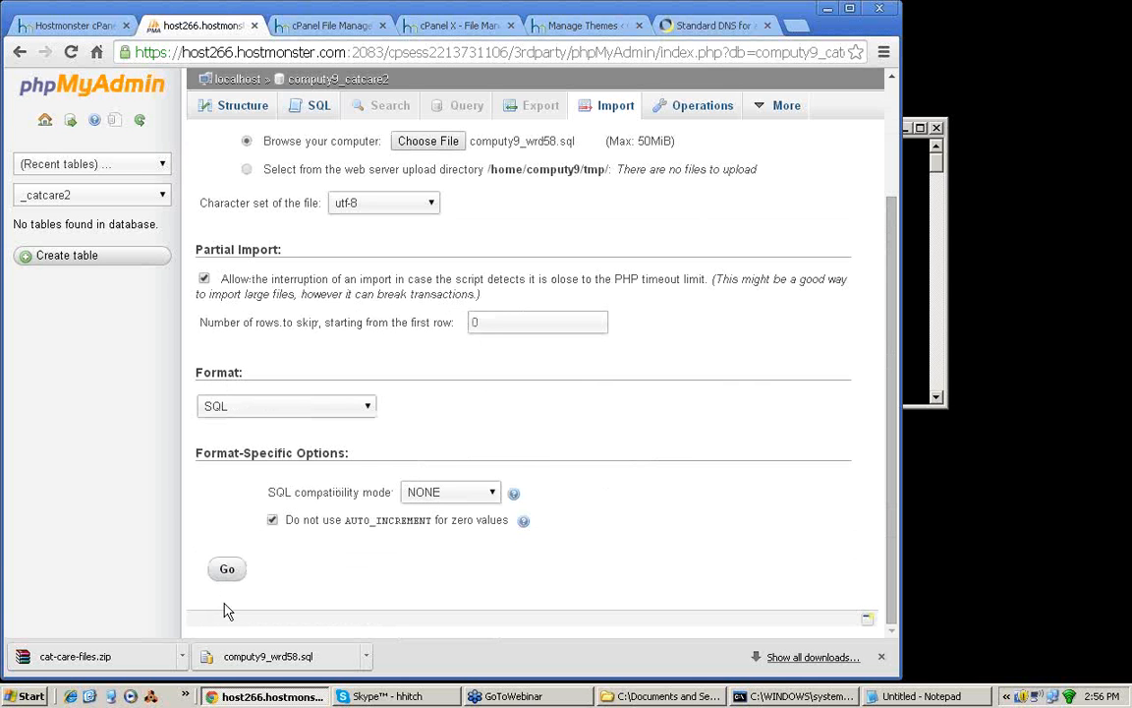
Step: Import computy9_wrd58.sql into the catcare2 database and open the database's structure to view its tables
{"action": "left_click", "coordinate": [227, 573]}
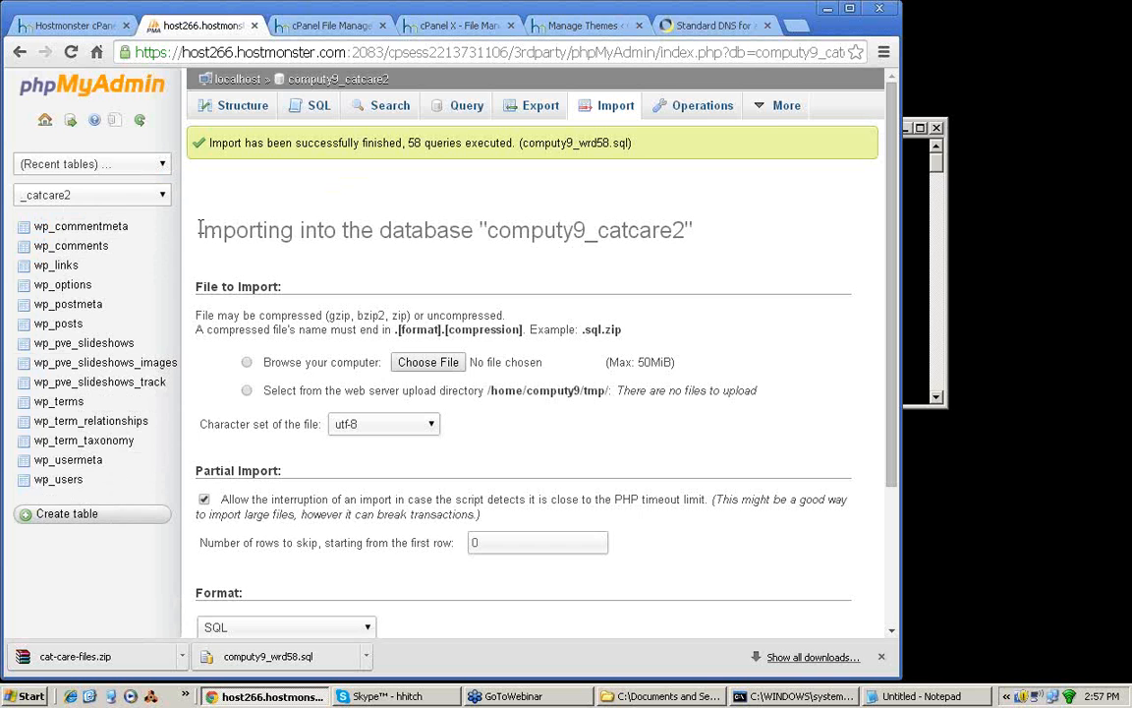
{"action": "left_click_drag", "start_coordinate": [199, 230], "coordinate": [664, 230]}
{"action": "left_click", "coordinate": [730, 234]}
{"action": "left_click", "coordinate": [236, 113]}
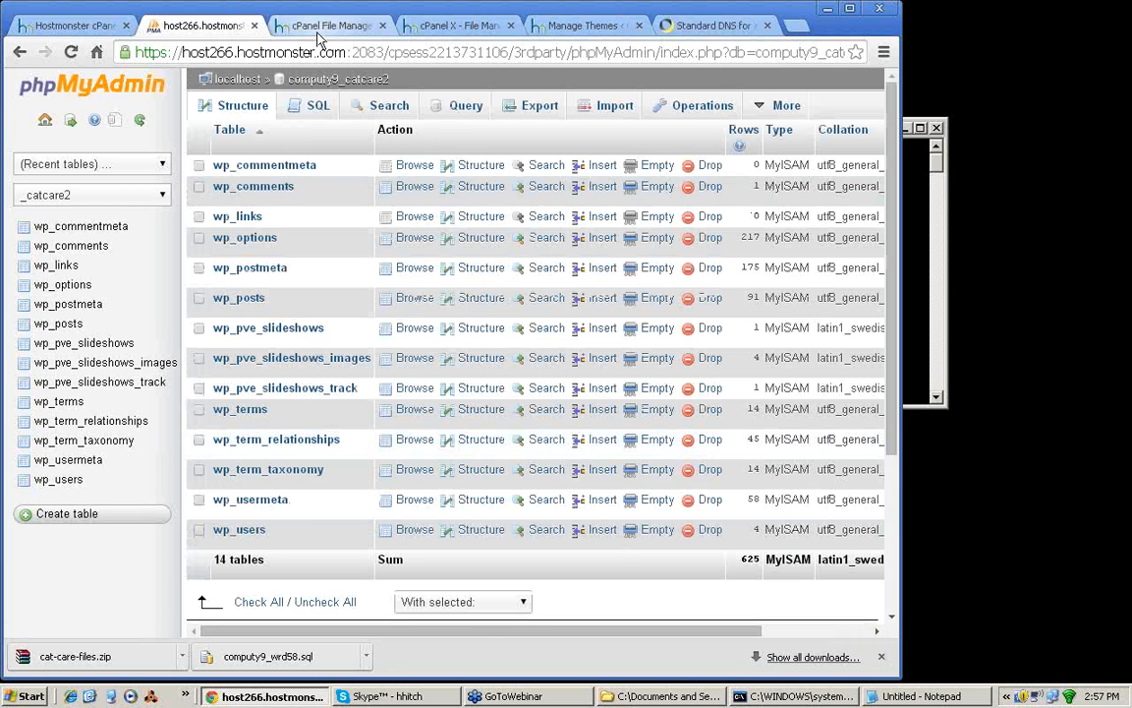
Step: Close the old vvctest2 wp-config.php editor and open wp-config.php from the wpbackupaaa1 folder in the code editor
{"action": "left_click", "coordinate": [441, 29]}
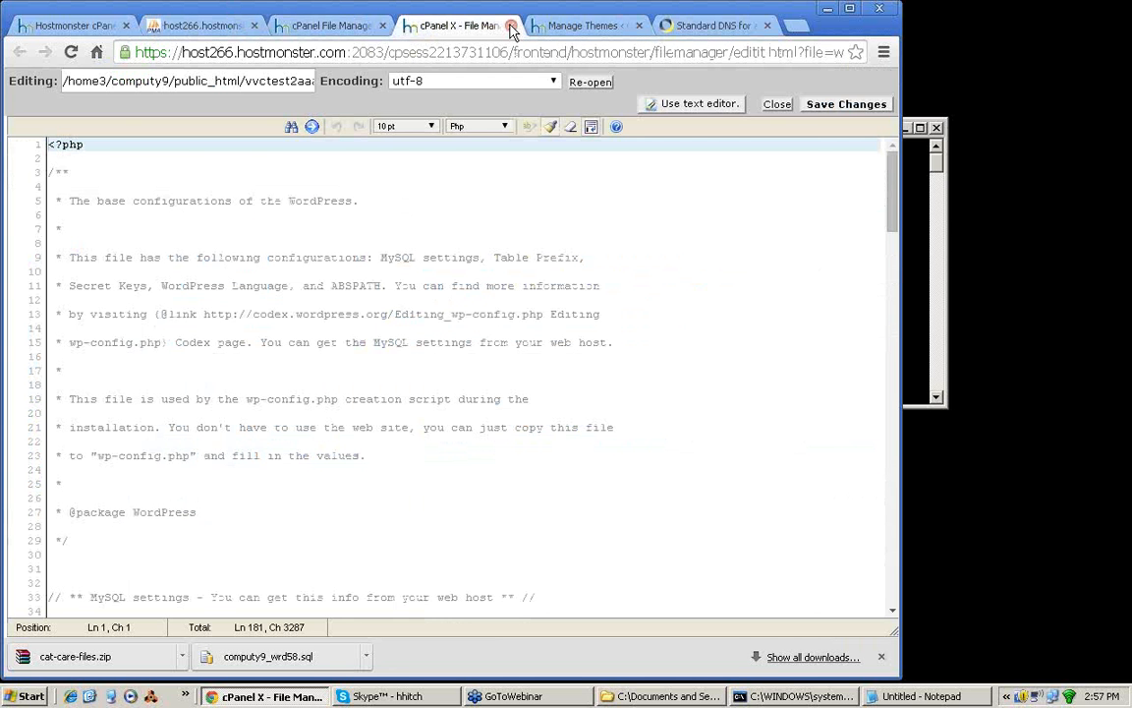
{"action": "left_click", "coordinate": [511, 27]}
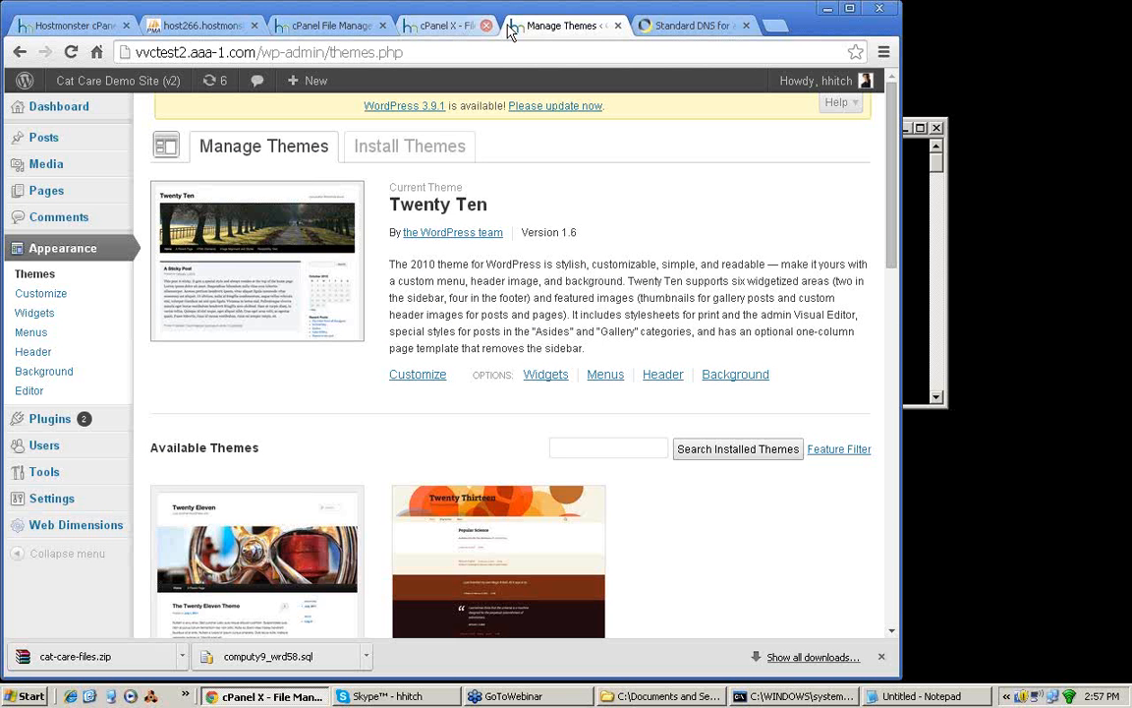
{"action": "left_click", "coordinate": [333, 29]}
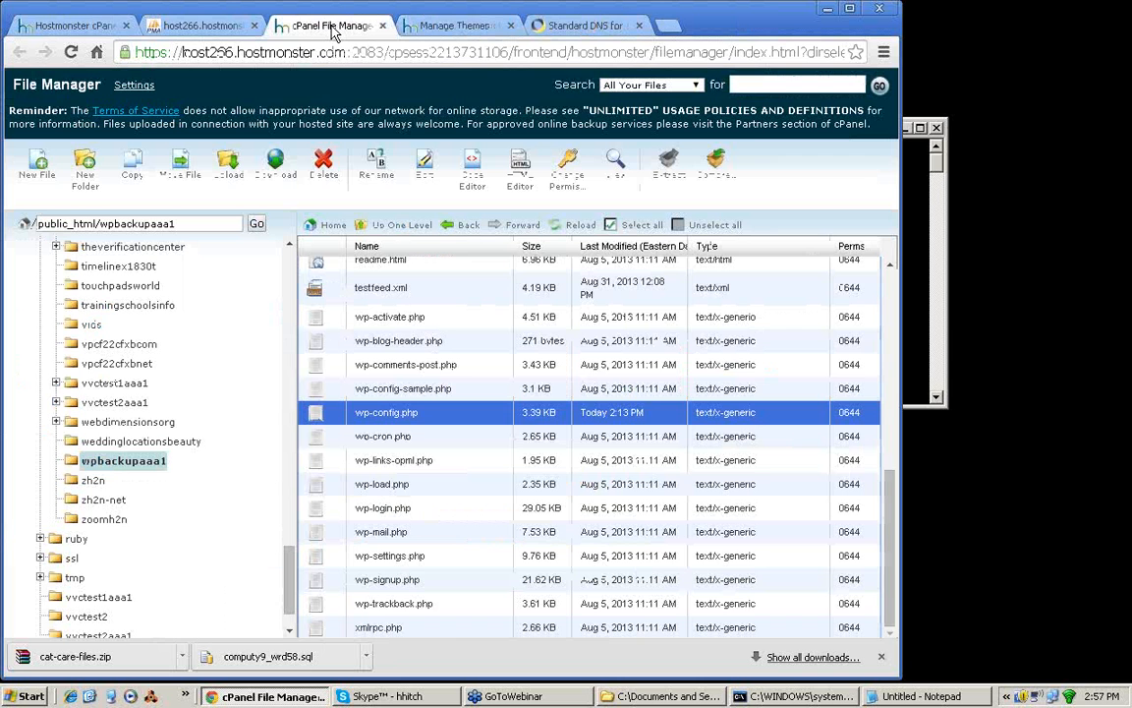
{"action": "left_click", "coordinate": [92, 461]}
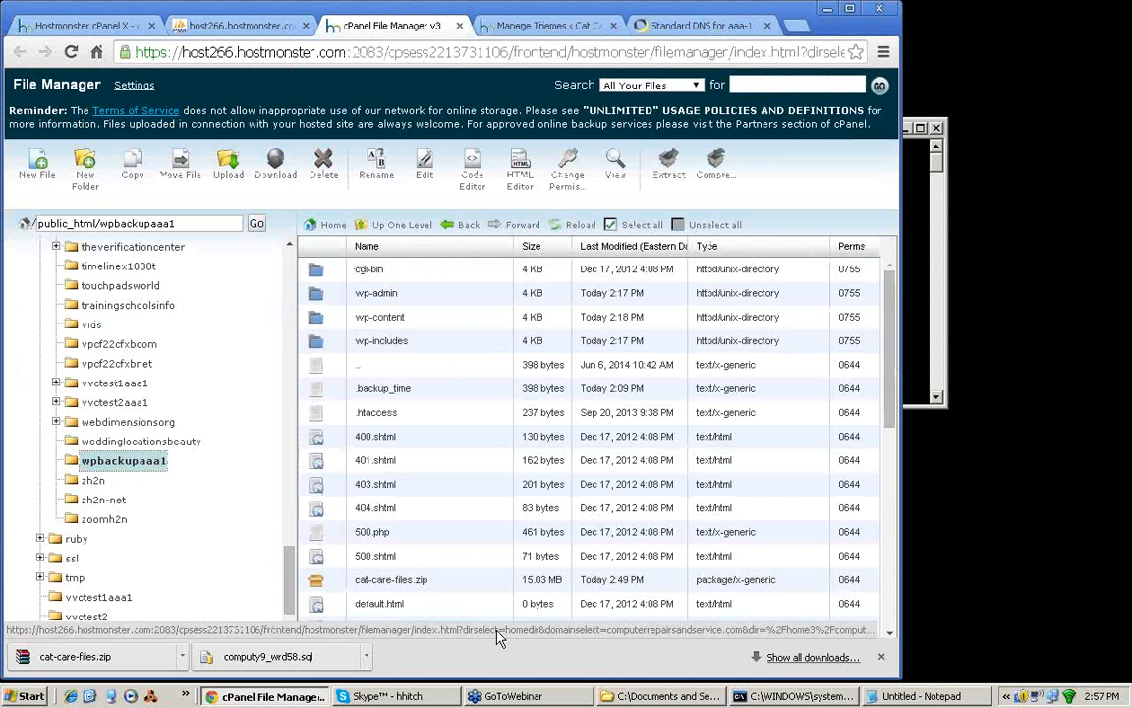
{"action": "left_click_drag", "start_coordinate": [892, 368], "coordinate": [902, 578]}
{"action": "left_click", "coordinate": [318, 417]}
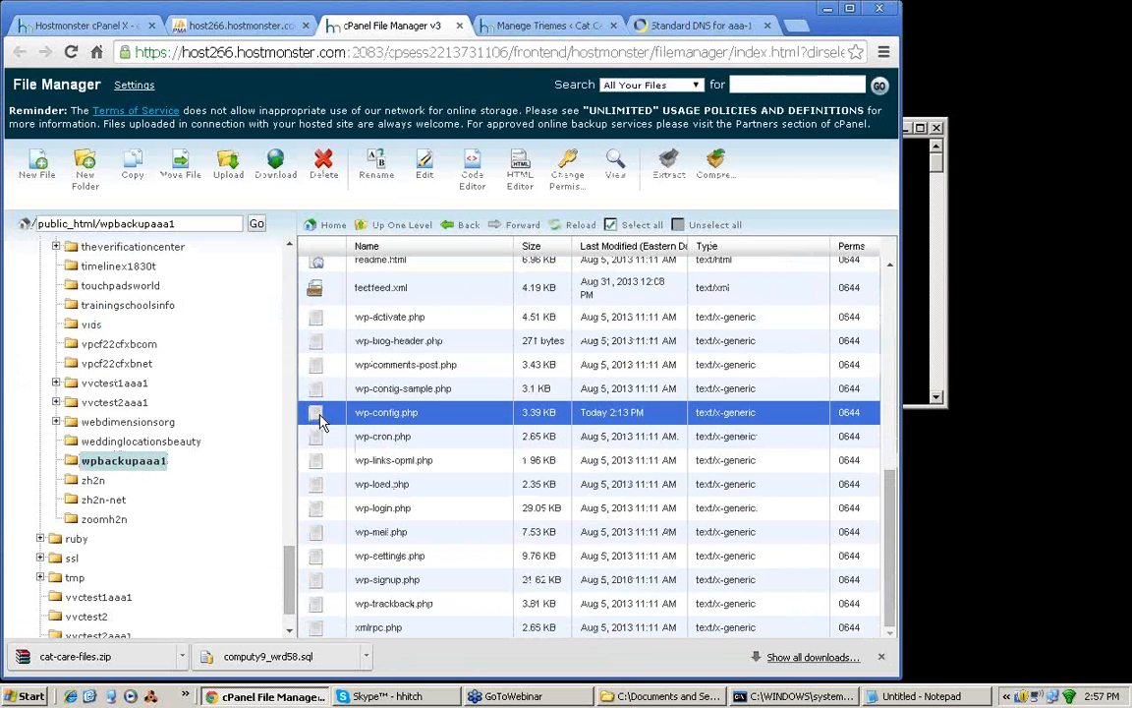
{"action": "left_click", "coordinate": [470, 187]}
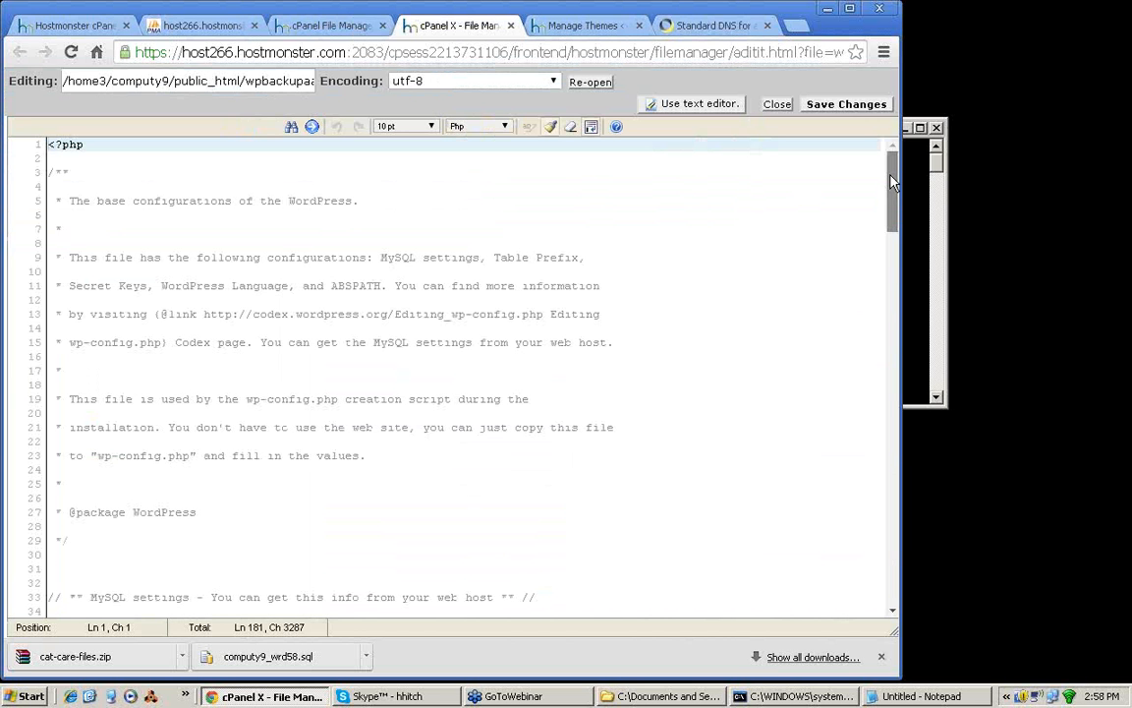
Step: Set the DB_USER value in wp-config.php to computy9_11111111 and save the file
{"action": "left_click_drag", "start_coordinate": [892, 179], "coordinate": [892, 254]}
{"action": "left_click_drag", "start_coordinate": [282, 310], "coordinate": [239, 310]}
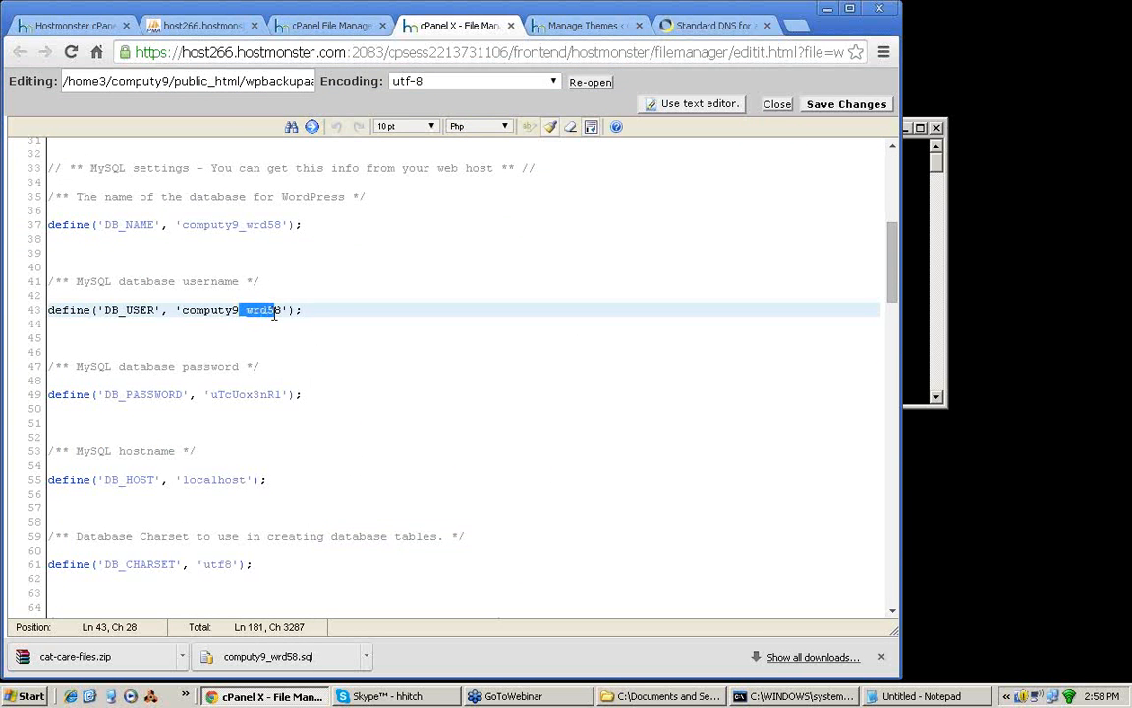
{"action": "left_click", "coordinate": [278, 281]}
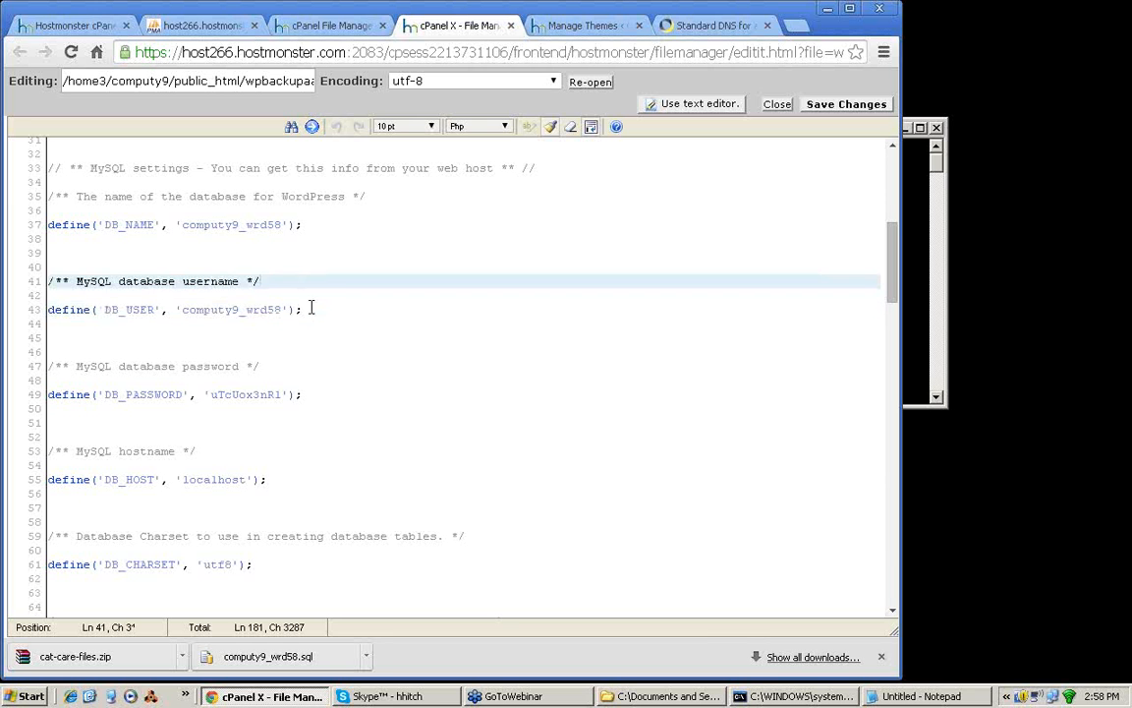
{"action": "left_click_drag", "start_coordinate": [282, 309], "coordinate": [190, 310]}
{"action": "left_click", "coordinate": [303, 288]}
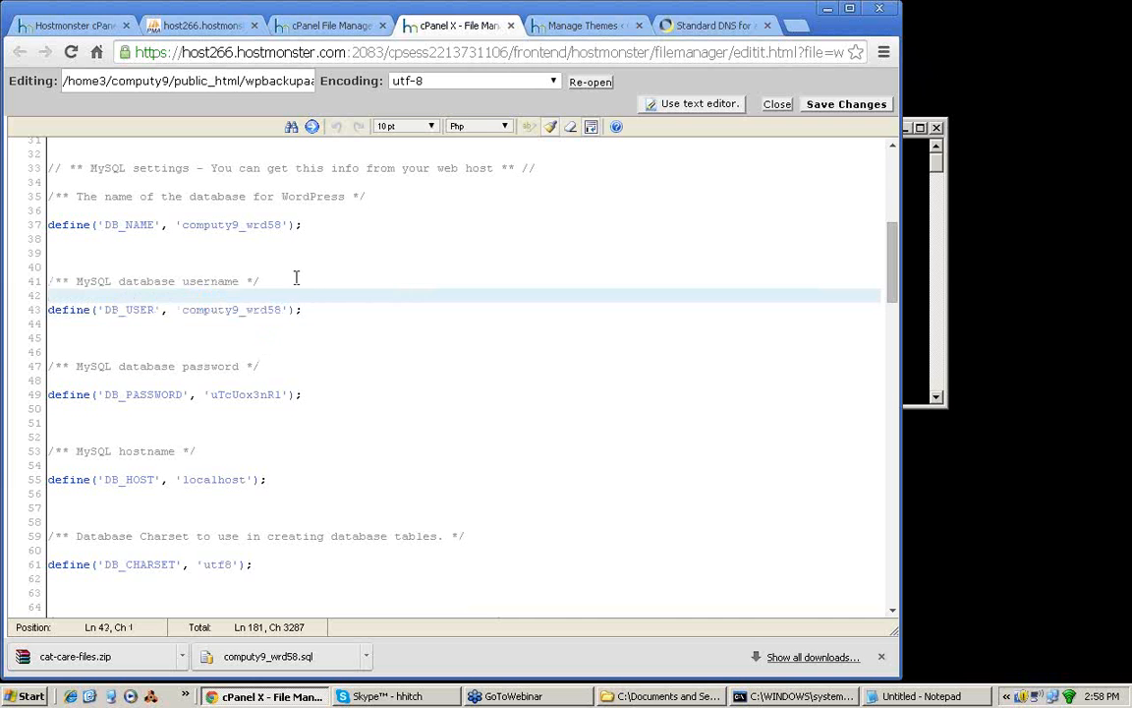
{"action": "left_click", "coordinate": [296, 279]}
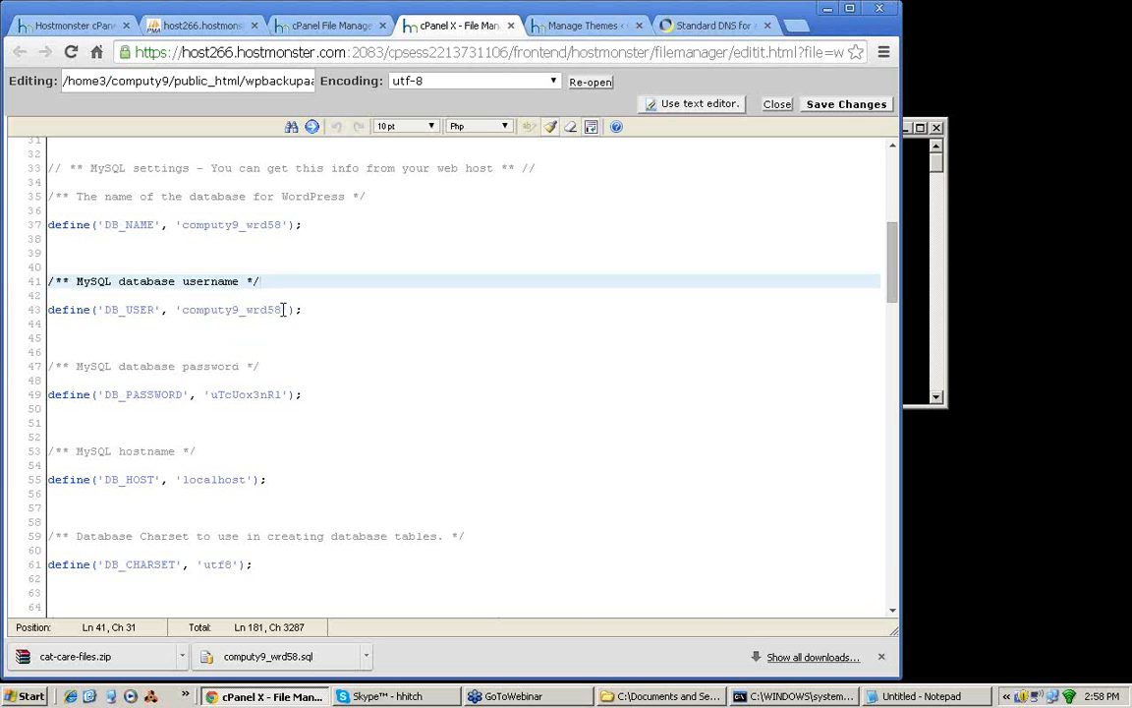
{"action": "left_click_drag", "start_coordinate": [283, 309], "coordinate": [245, 311]}
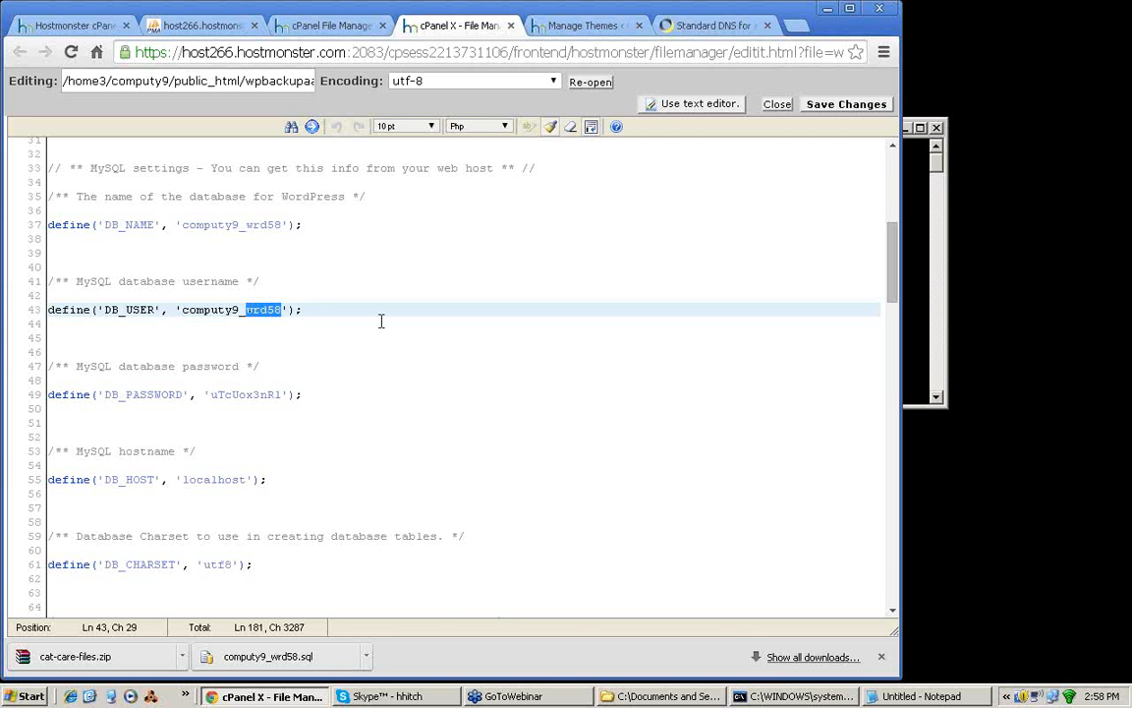
{"action": "type", "text": "11111111"}
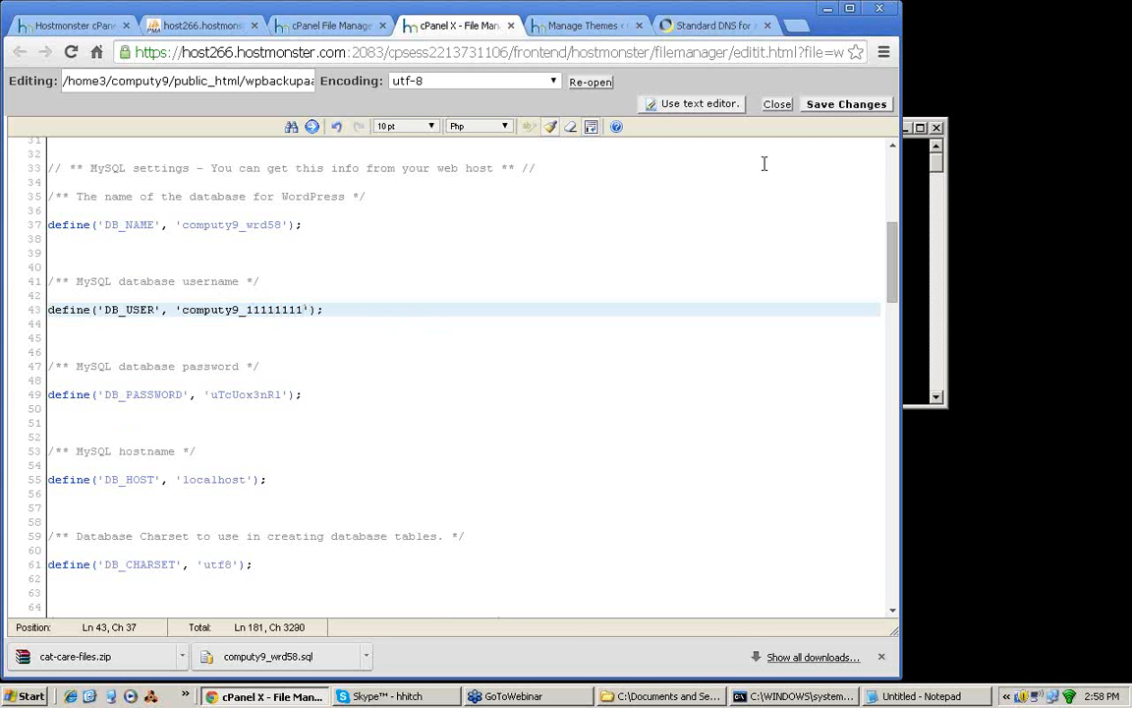
{"action": "left_click", "coordinate": [843, 106]}
Step: Load wpbackup.aaa-1.com in a new browser tab to test the site's database connection
{"action": "left_click", "coordinate": [798, 26]}
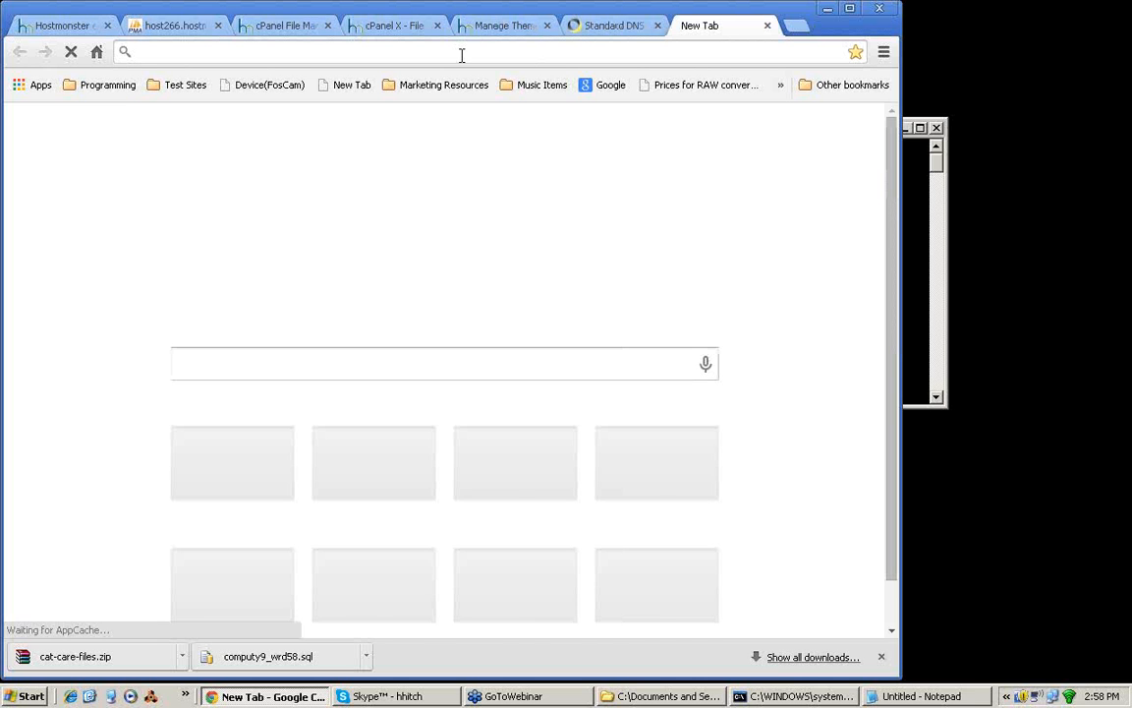
{"action": "type", "text": "wpbackup.a"}
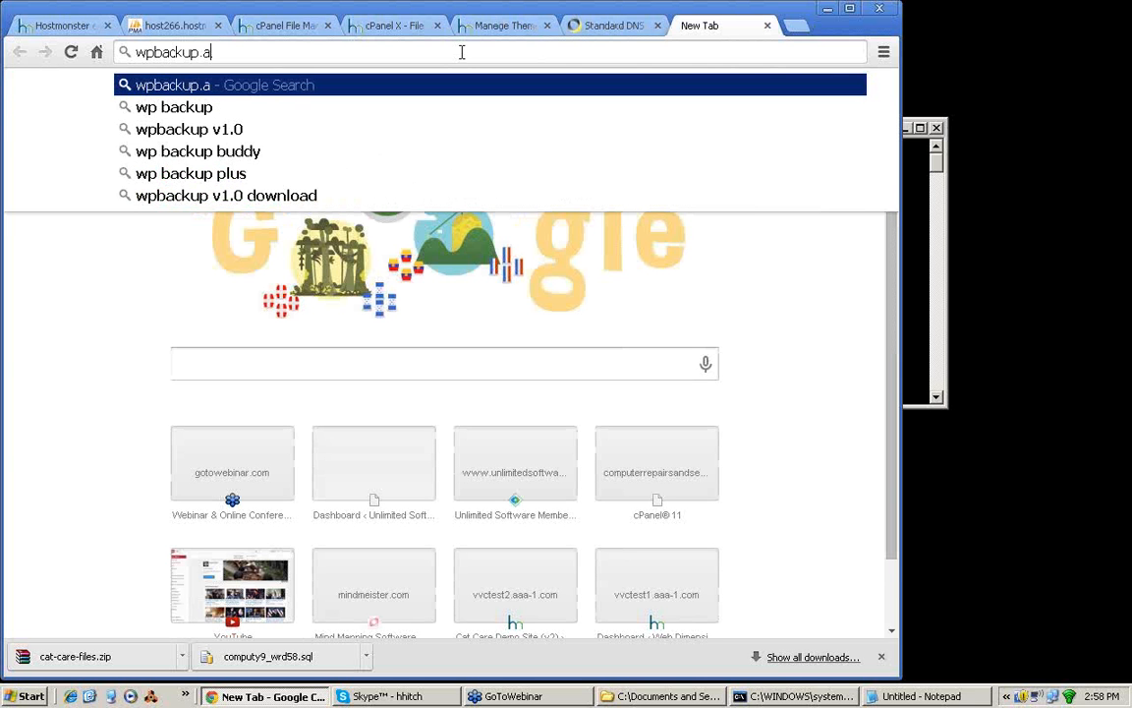
{"action": "type", "text": "aa-1"}
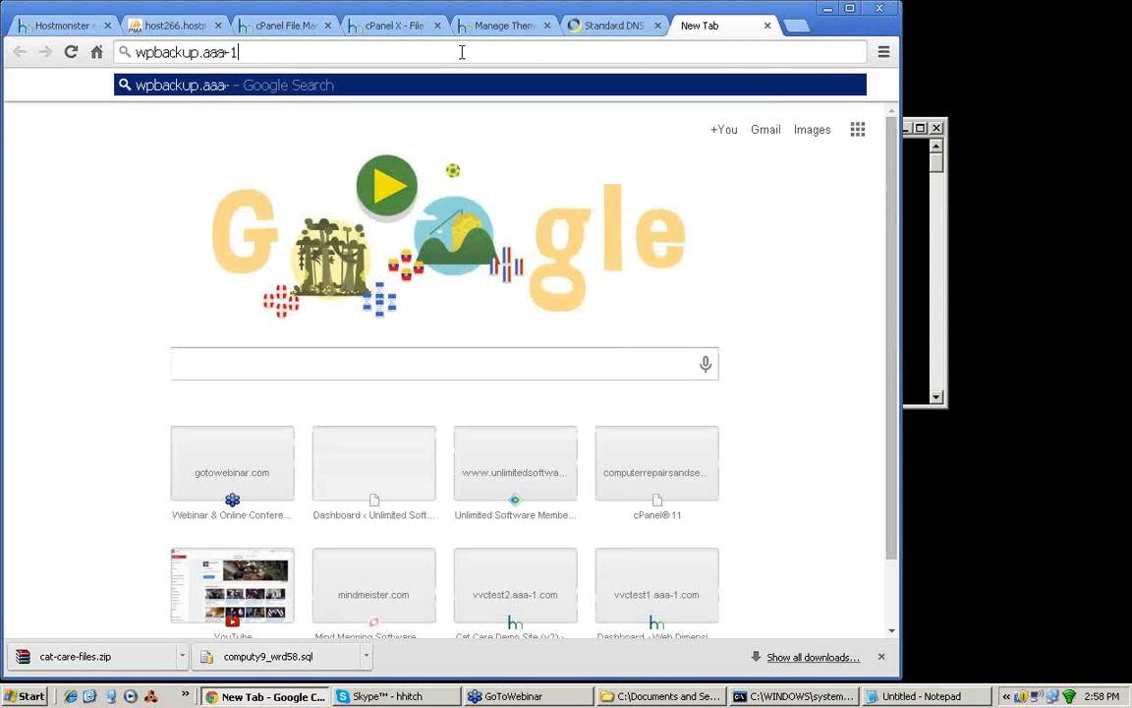
{"action": "type", "text": ".com"}
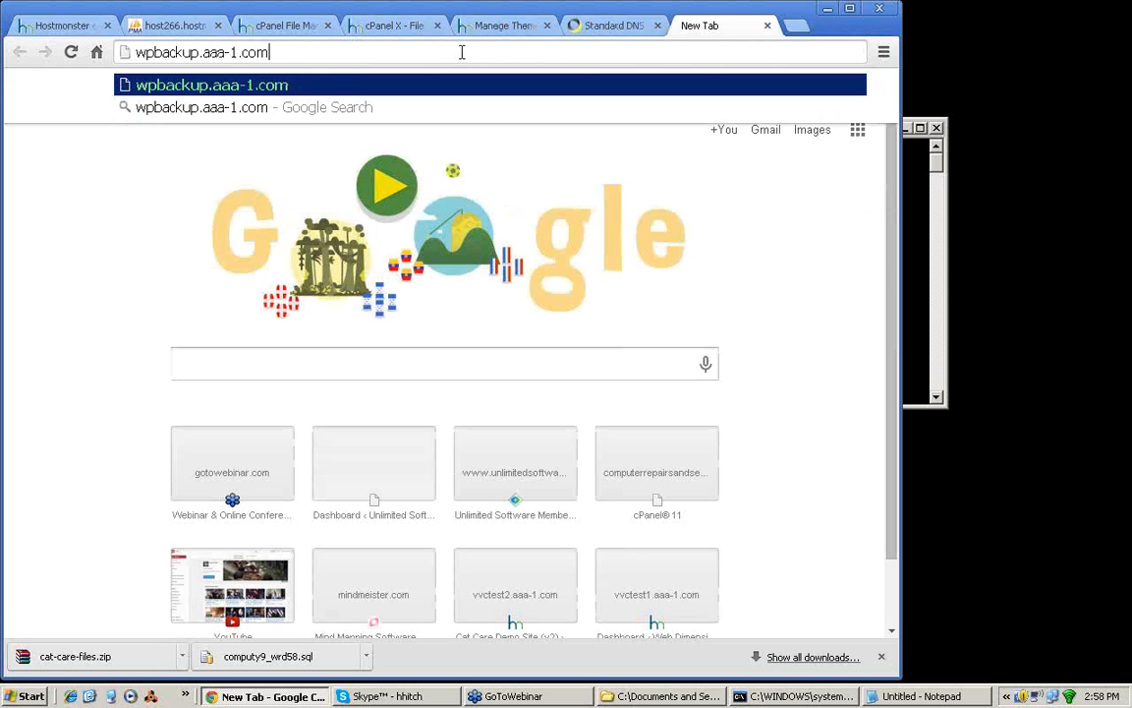
{"action": "key", "text": "Return"}
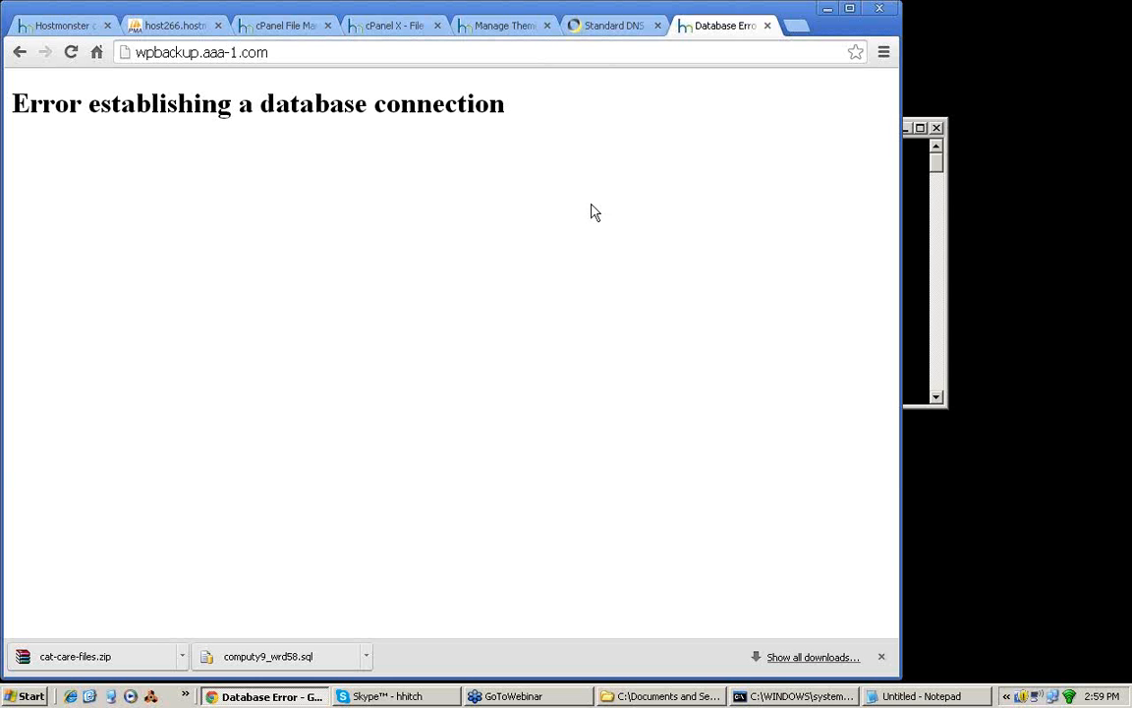
Step: Return to wp-config.php, review its MySQL settings and set the DB_NAME value to computy9_catcare2
{"action": "left_click", "coordinate": [406, 33]}
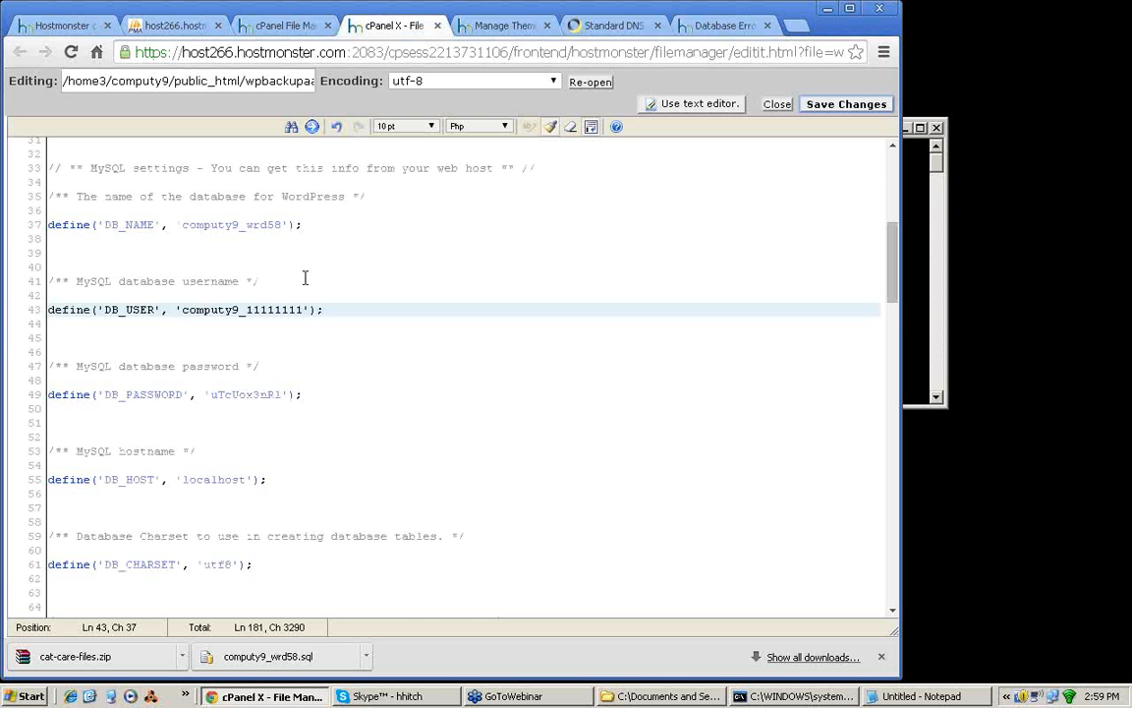
{"action": "left_click", "coordinate": [267, 262]}
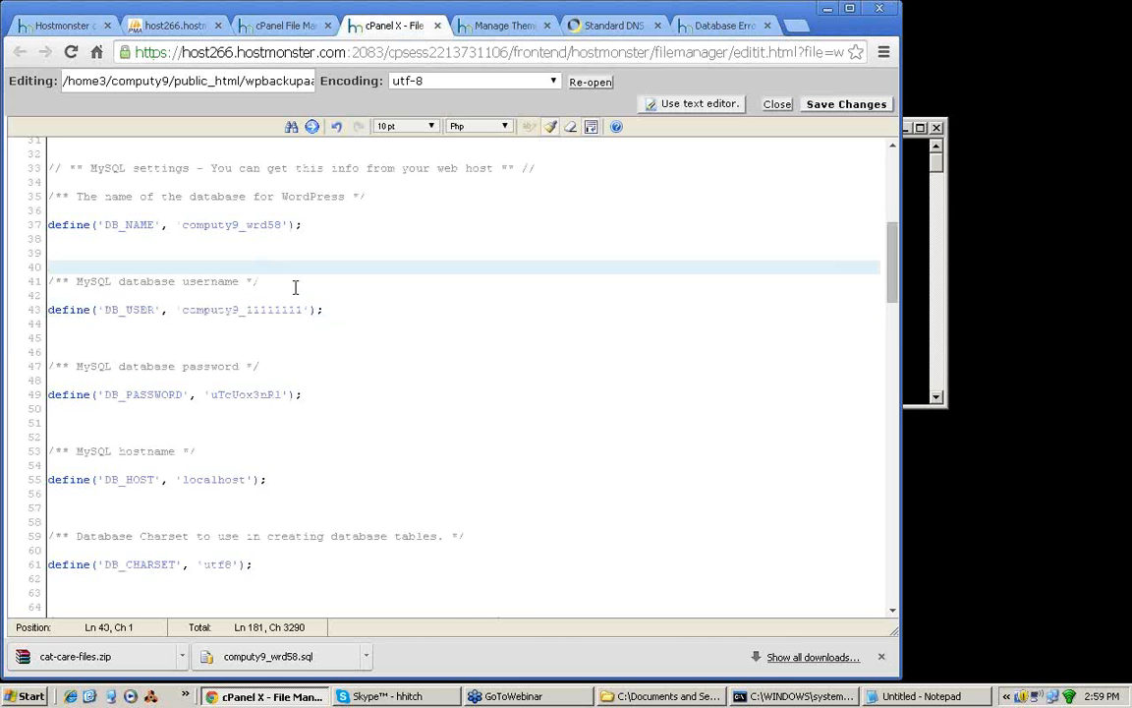
{"action": "left_click", "coordinate": [285, 476]}
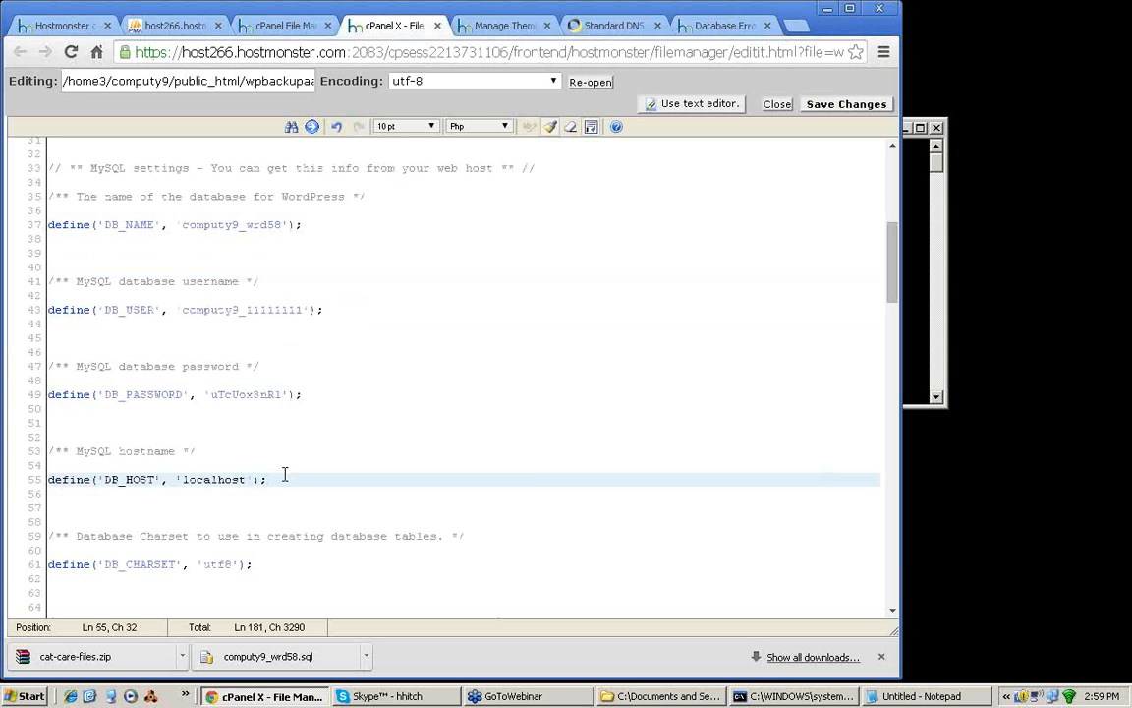
{"action": "left_click_drag", "start_coordinate": [285, 474], "coordinate": [34, 168]}
{"action": "left_click", "coordinate": [288, 225]}
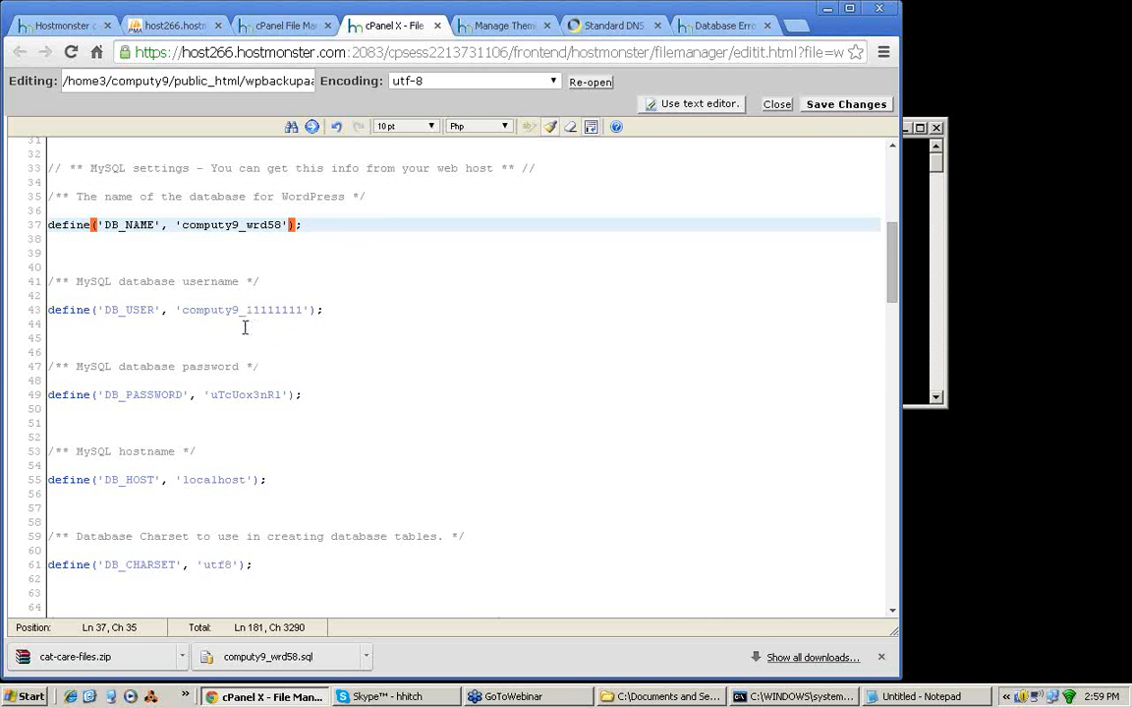
{"action": "left_click", "coordinate": [205, 249]}
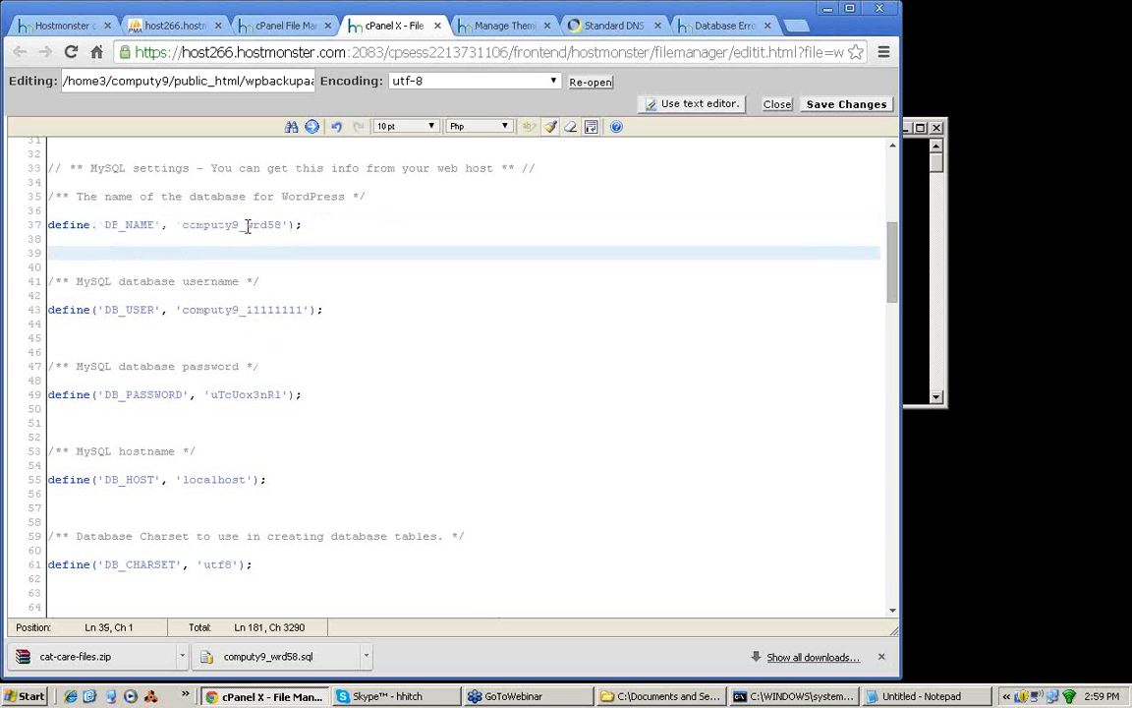
{"action": "double_click", "coordinate": [247, 225]}
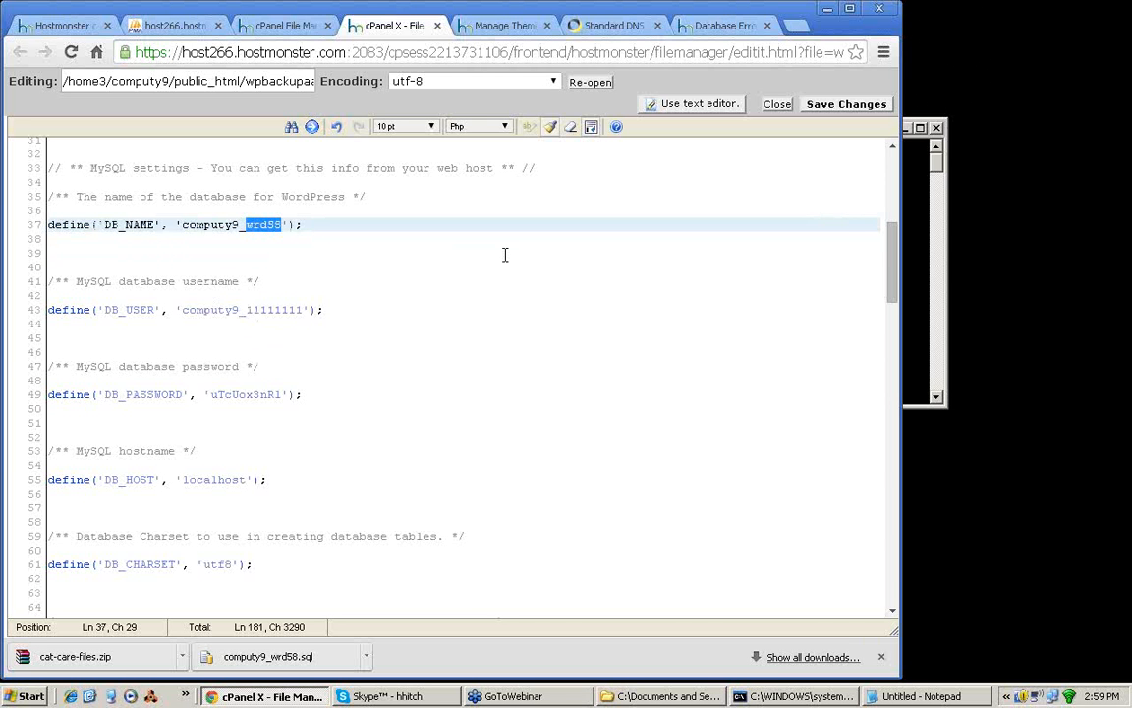
{"action": "type", "text": "catcare2"}
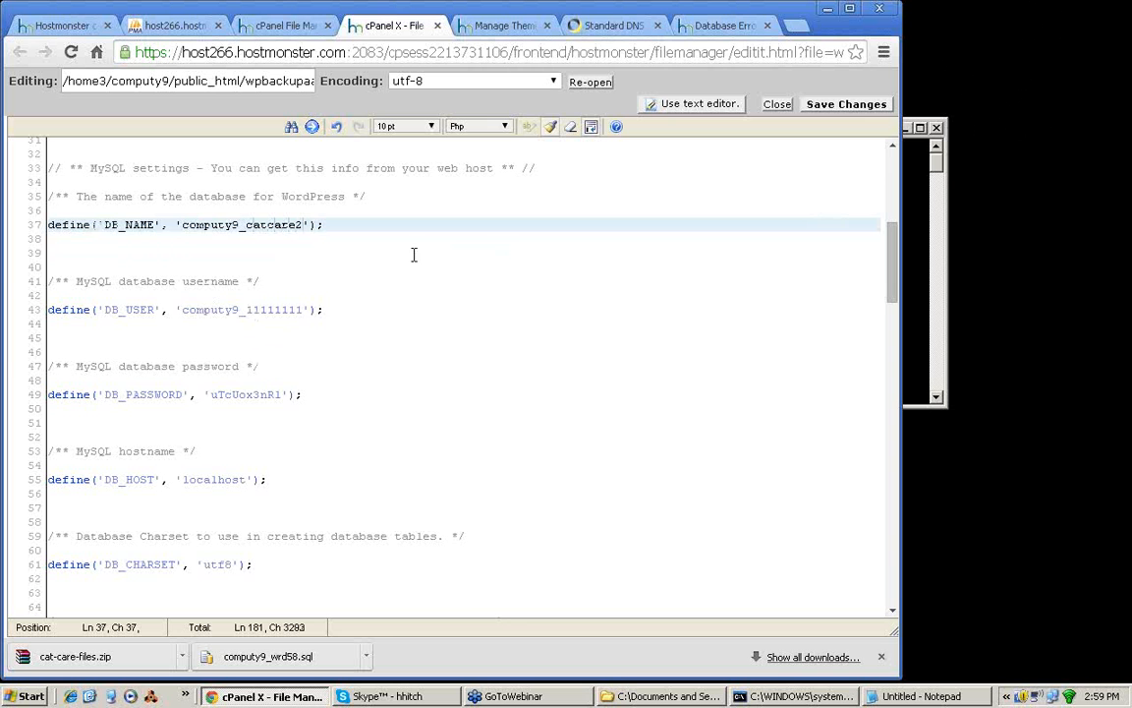
{"action": "left_click_drag", "start_coordinate": [246, 309], "coordinate": [304, 310]}
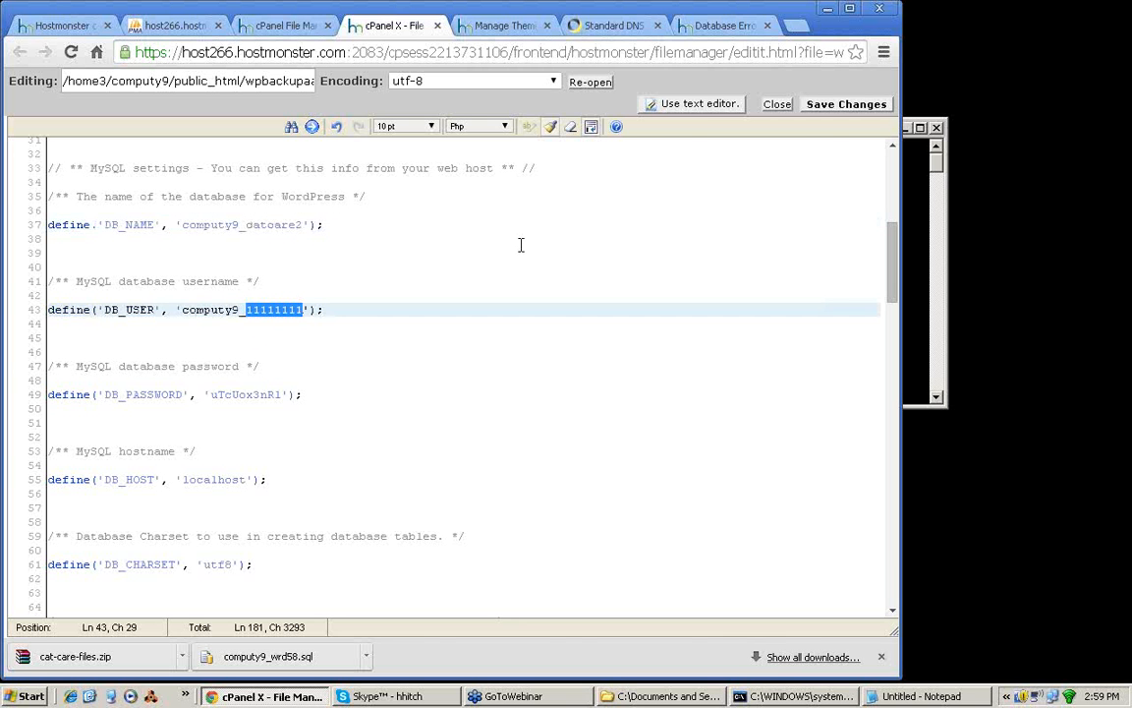
{"action": "type", "text": "catcar"}
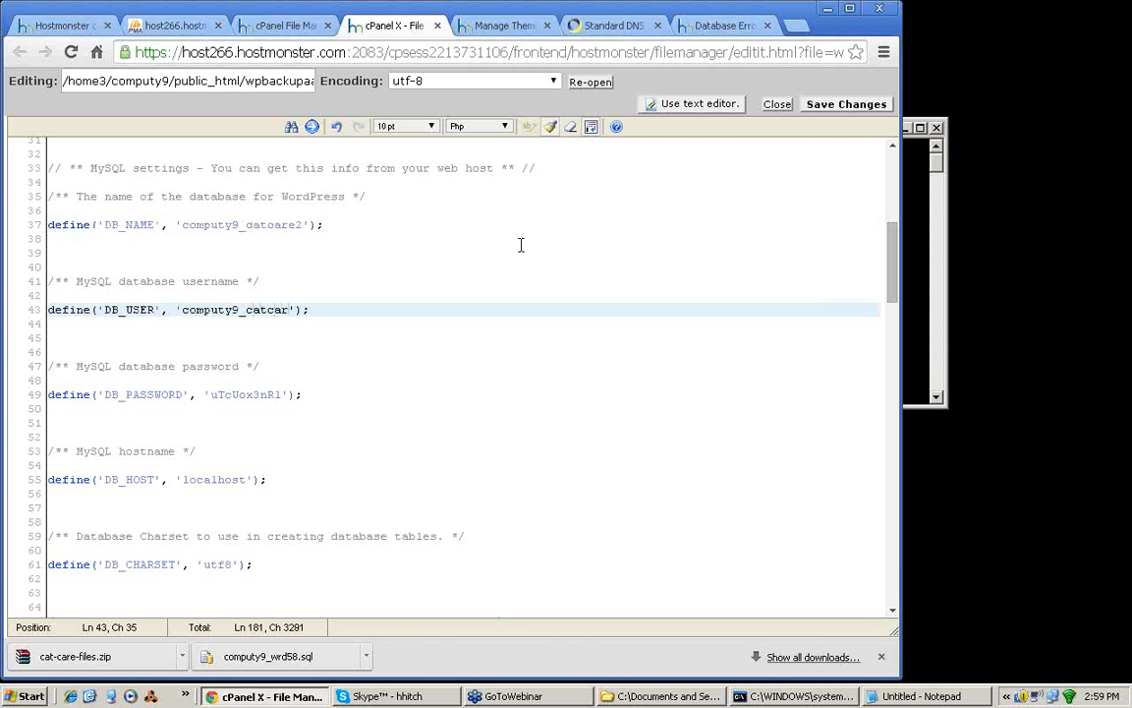
{"action": "type", "text": "2"}
{"action": "left_click", "coordinate": [167, 29]}
{"action": "left_click", "coordinate": [388, 21]}
Step: Replace the DB_PASSWORD value in wp-config.php with the database password stored in the untitled Notepad document and save the file
{"action": "left_click", "coordinate": [929, 696]}
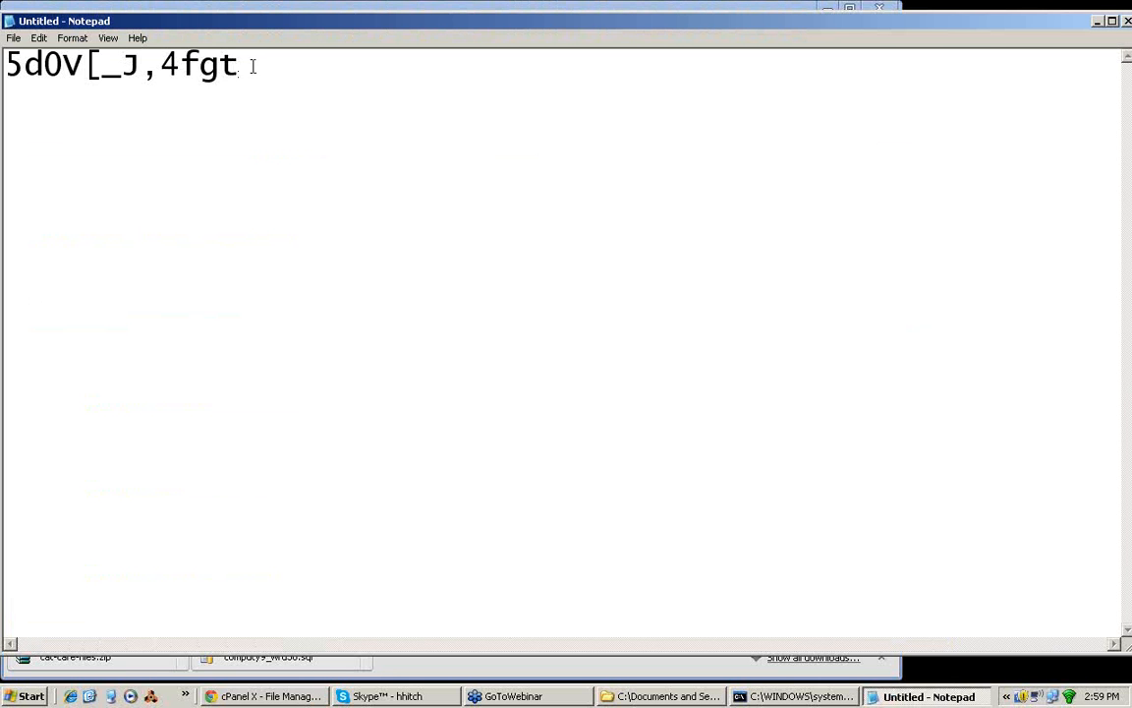
{"action": "left_click_drag", "start_coordinate": [246, 66], "coordinate": [5, 65]}
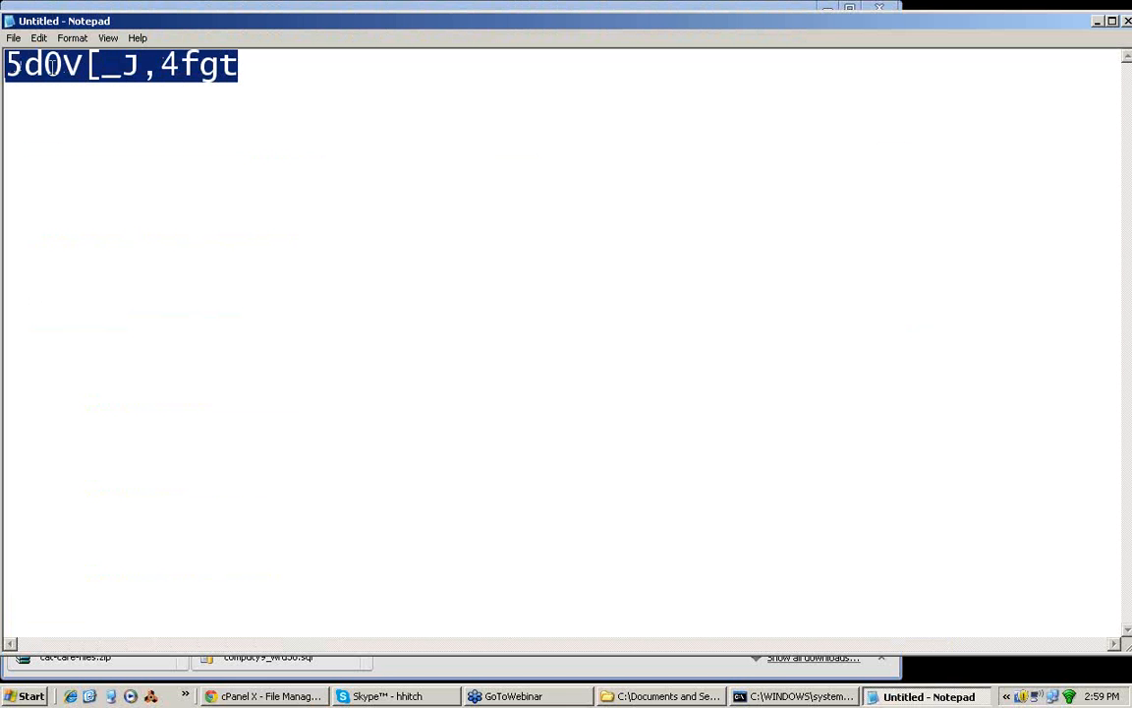
{"action": "right_click", "coordinate": [63, 77]}
{"action": "left_click", "coordinate": [98, 115]}
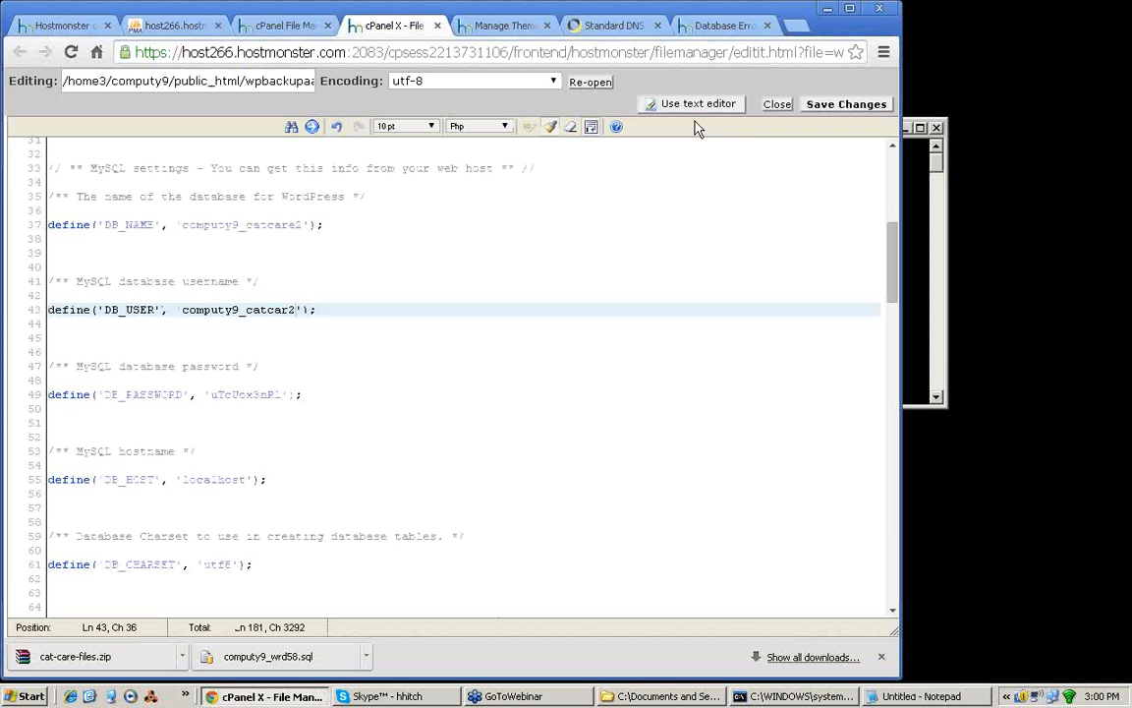
{"action": "left_click", "coordinate": [1097, 21]}
{"action": "left_click_drag", "start_coordinate": [209, 394], "coordinate": [283, 394]}
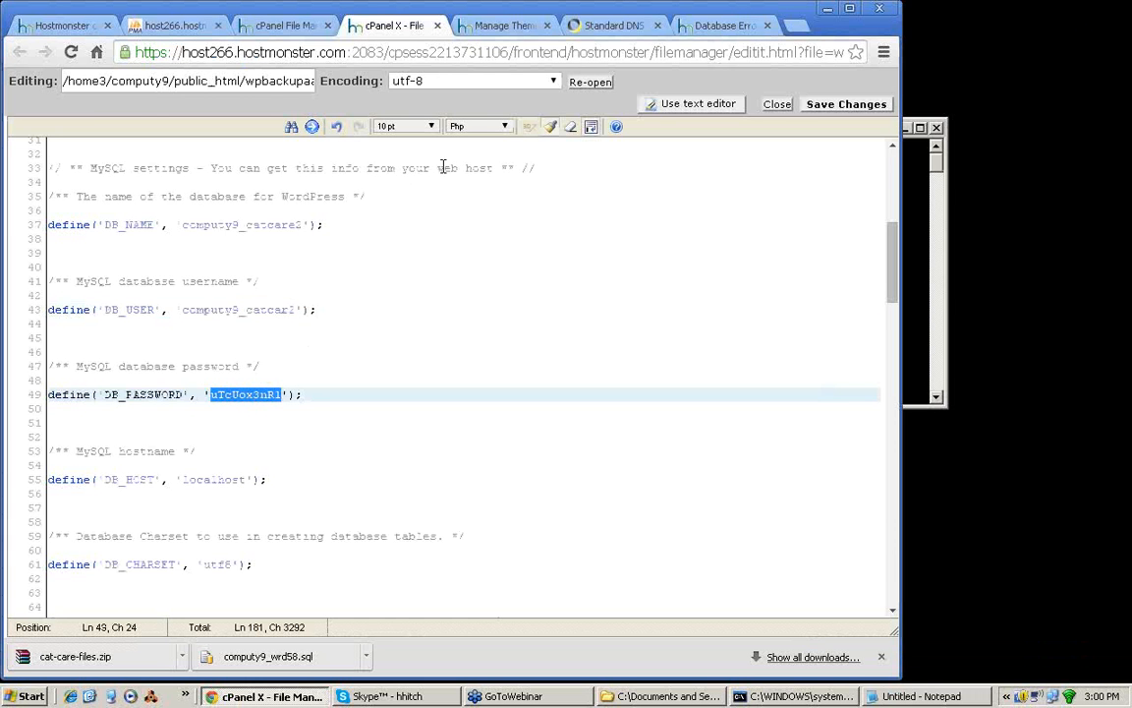
{"action": "key", "text": "ctrl+v"}
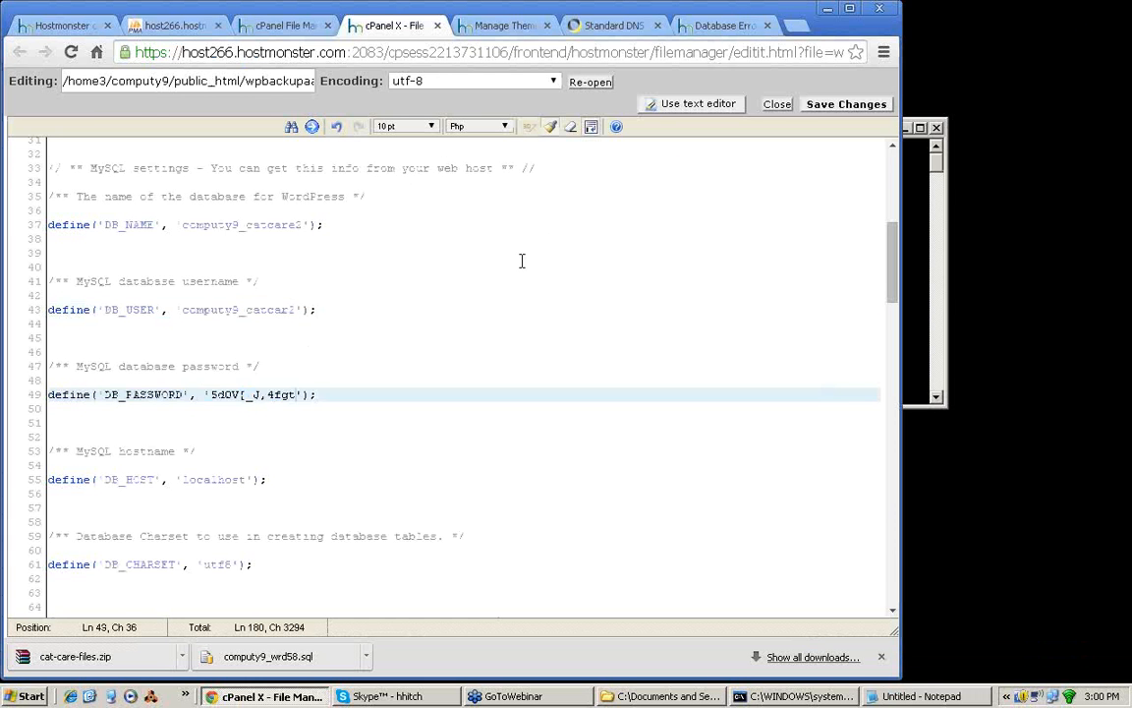
{"action": "left_click", "coordinate": [845, 104]}
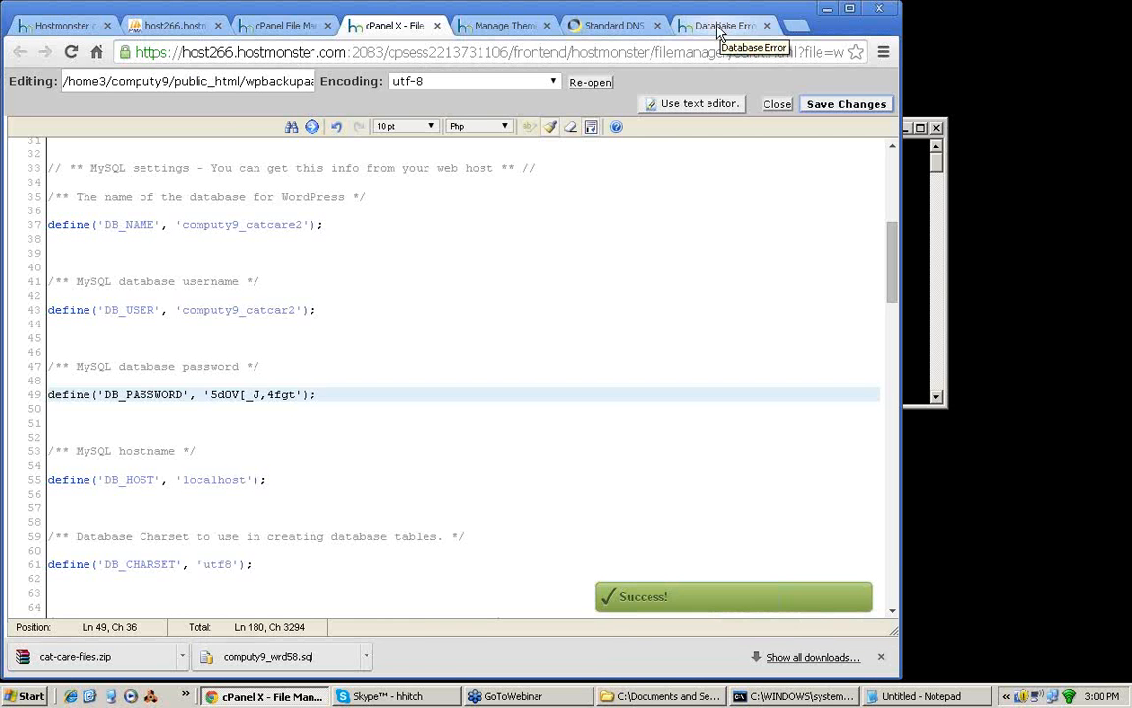
Step: Reload wpbackup.aaa-1.com to test the database connection and check the site's address and home page
{"action": "left_click", "coordinate": [719, 26]}
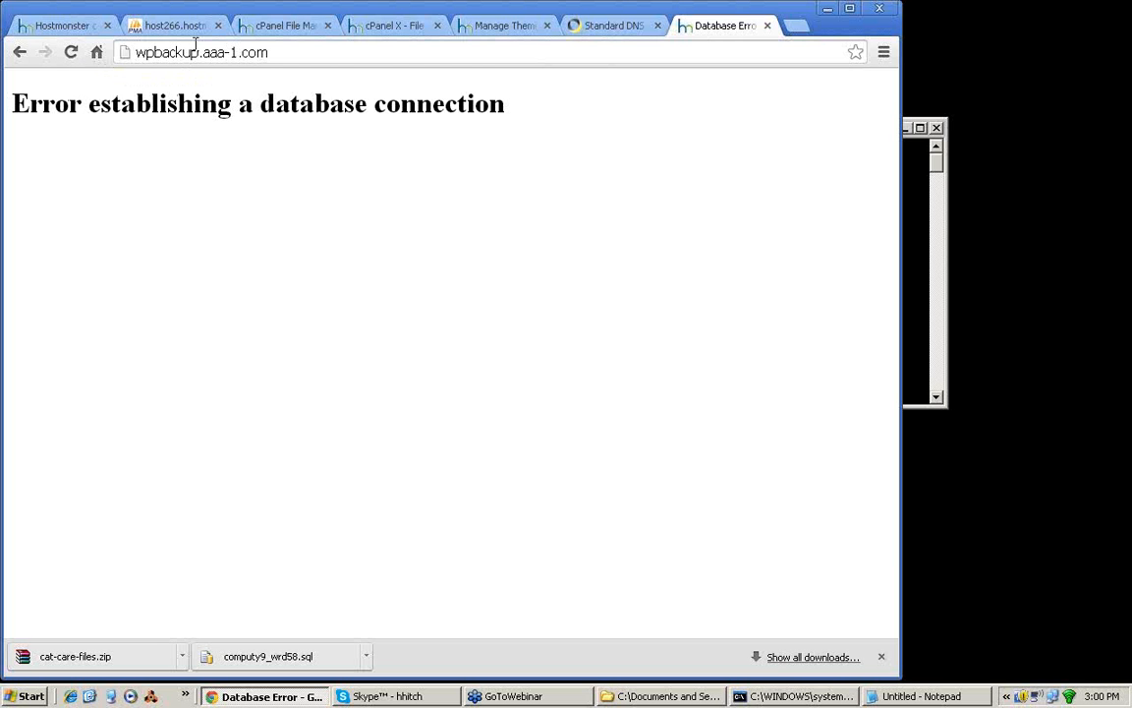
{"action": "left_click", "coordinate": [71, 54]}
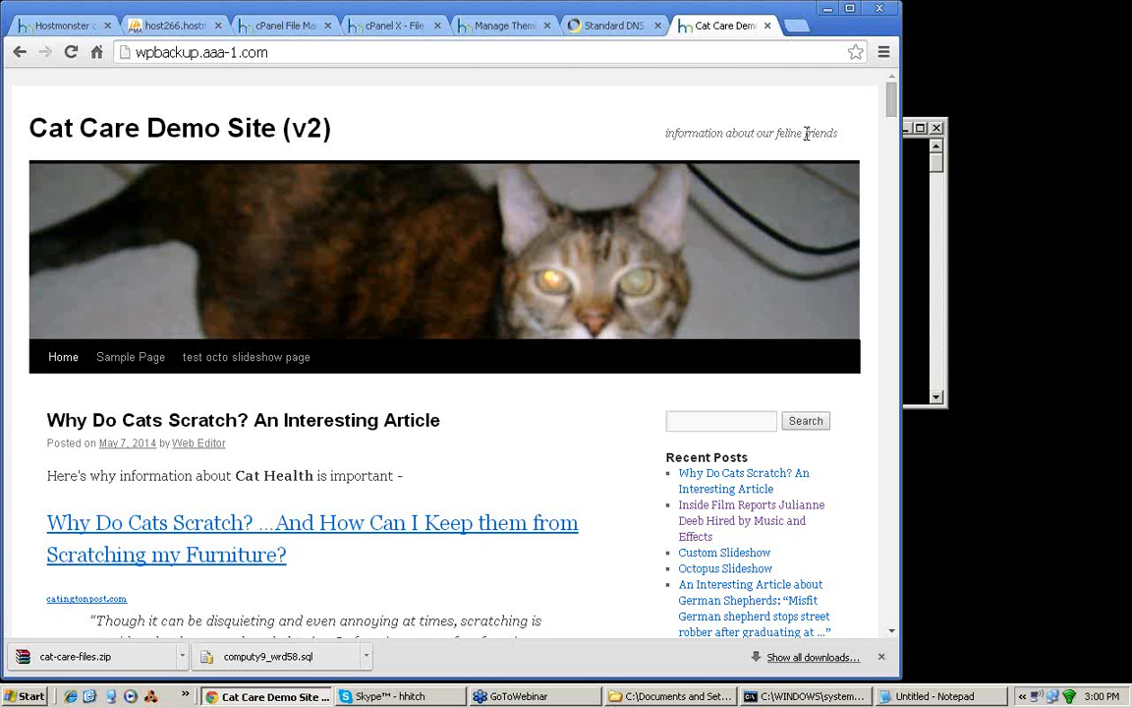
{"action": "left_click_drag", "start_coordinate": [268, 53], "coordinate": [140, 61]}
{"action": "left_click", "coordinate": [742, 136]}
{"action": "mouse_move", "coordinate": [895, 93]}
{"action": "left_mouse_down"}
{"action": "mouse_move", "coordinate": [895, 206]}
{"action": "mouse_move", "coordinate": [887, 86]}
{"action": "left_mouse_up"}
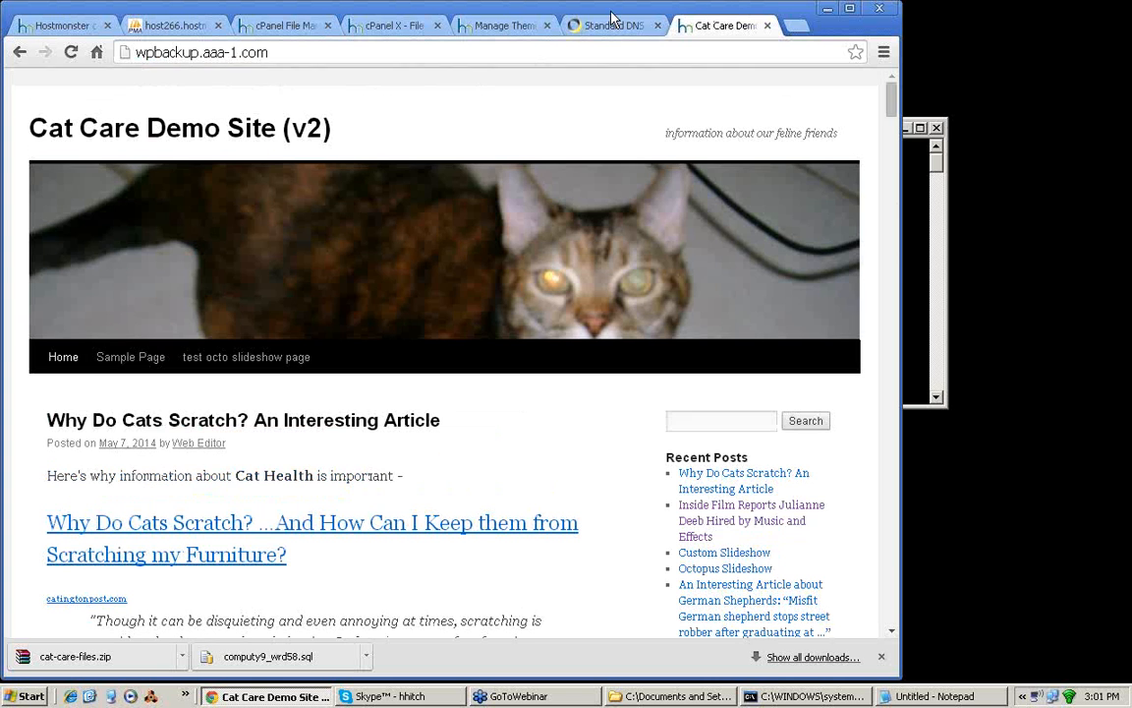
Step: In the vvctest2.aaa-1.com admin, quick-edit the "Why Do Cats Scratch?" post title, adding a run of extra h's to "Scratch", and update it
{"action": "left_click", "coordinate": [497, 27]}
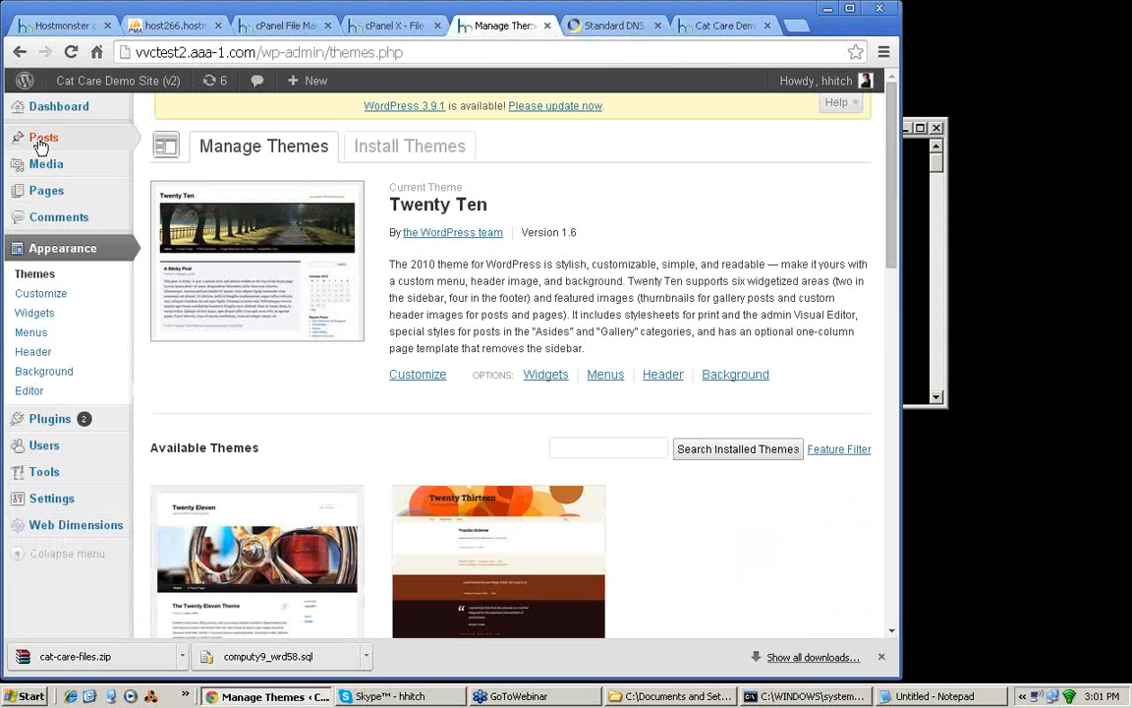
{"action": "left_click", "coordinate": [43, 144]}
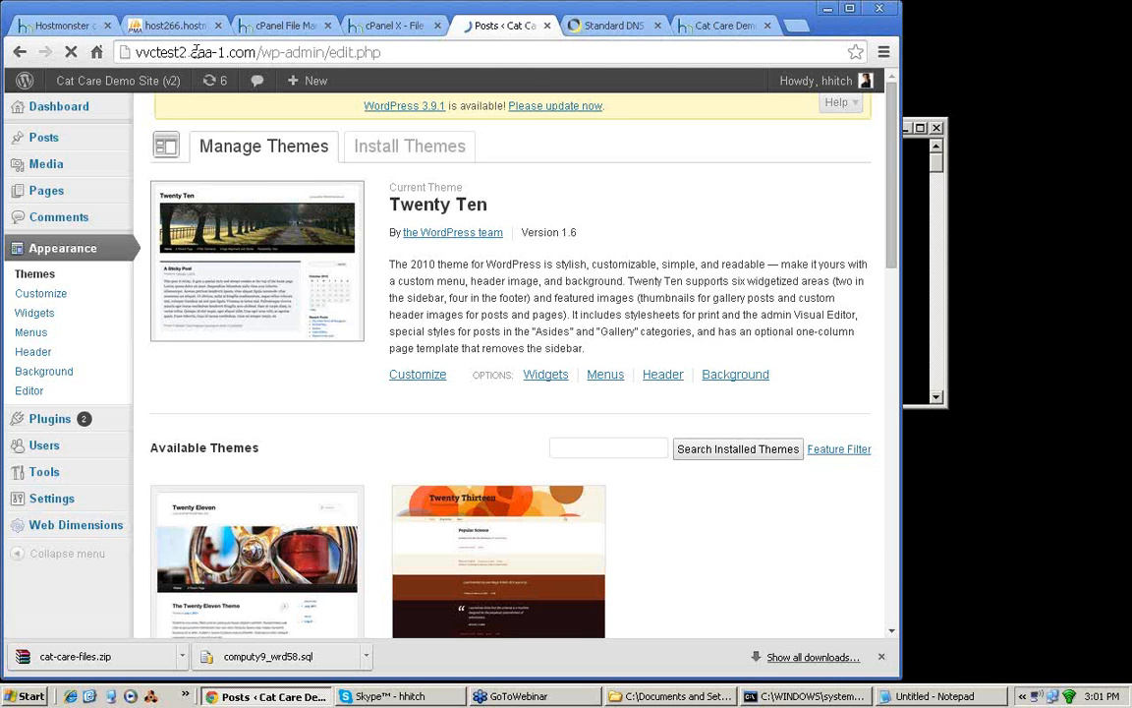
{"action": "mouse_move", "coordinate": [343, 282]}
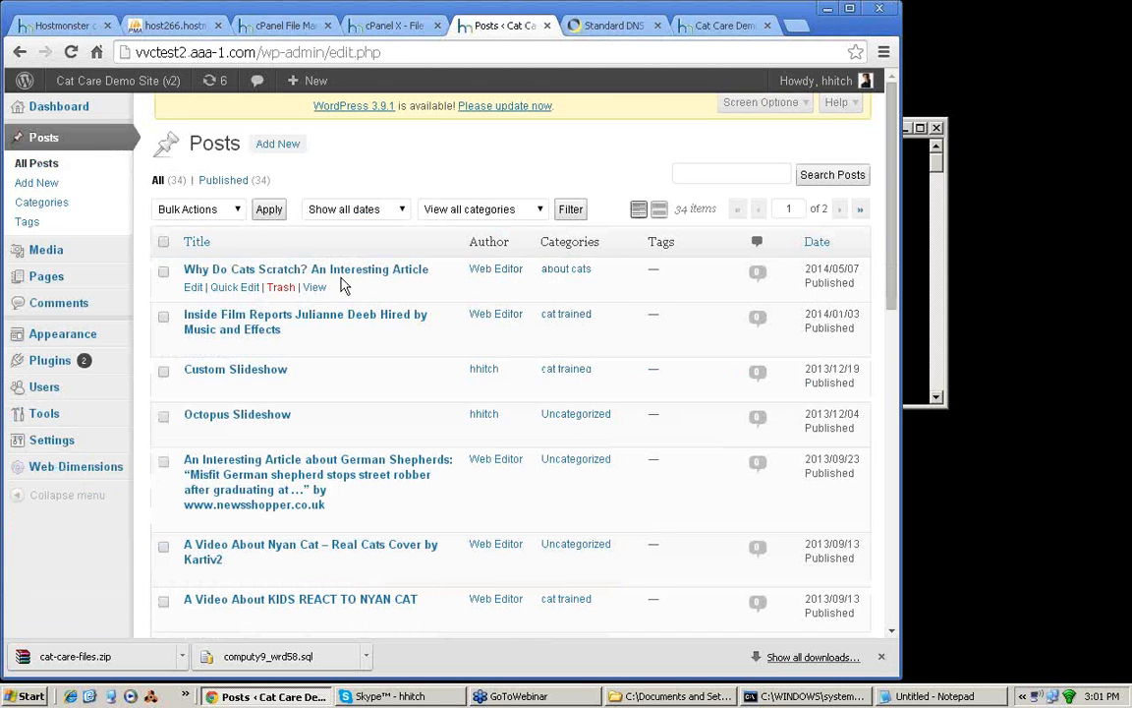
{"action": "left_click", "coordinate": [233, 287]}
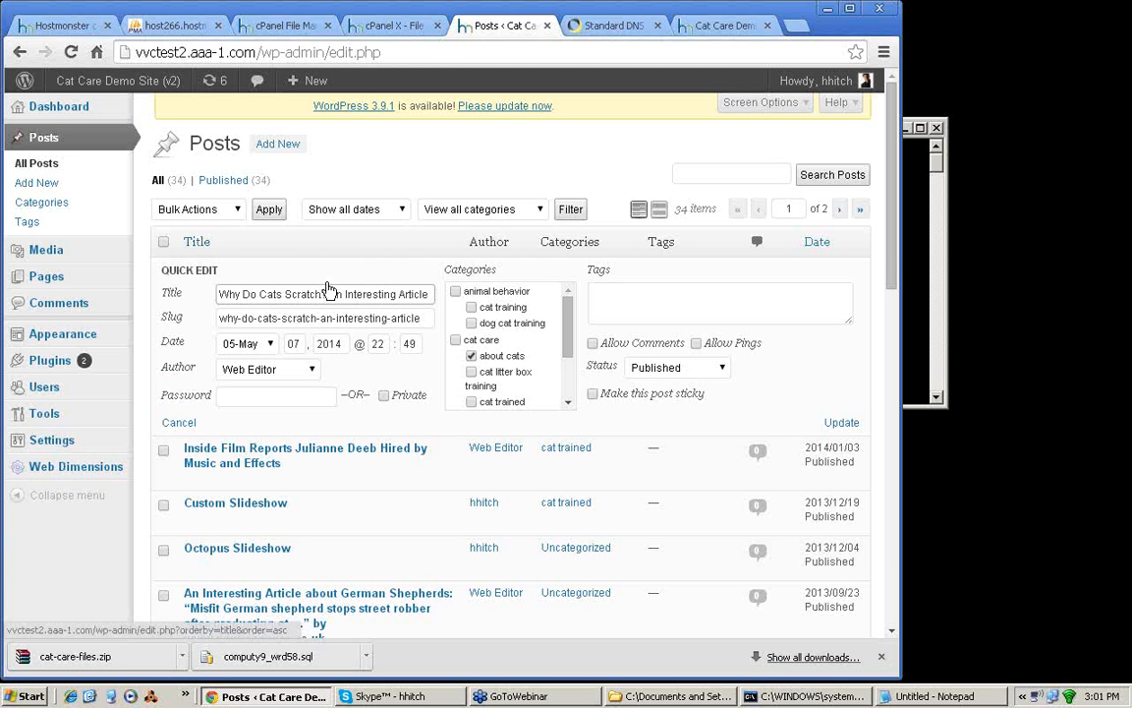
{"action": "left_click", "coordinate": [327, 290]}
{"action": "type", "text": "hhhhhhh"}
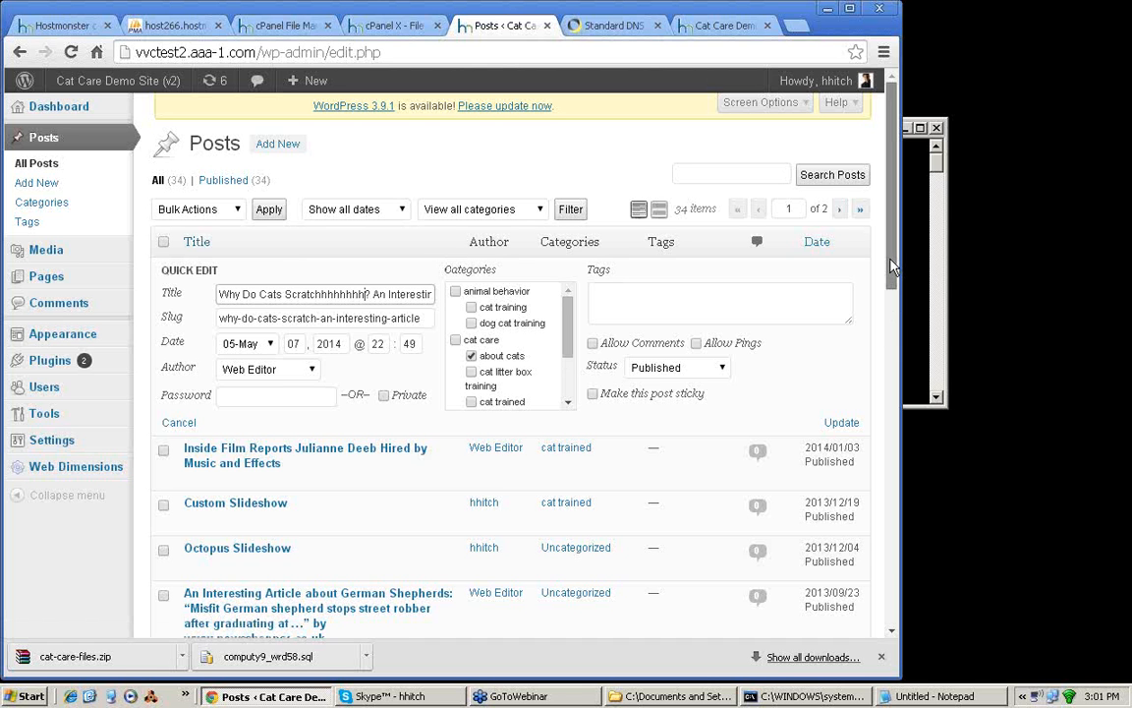
{"action": "left_click_drag", "start_coordinate": [890, 258], "coordinate": [891, 275]}
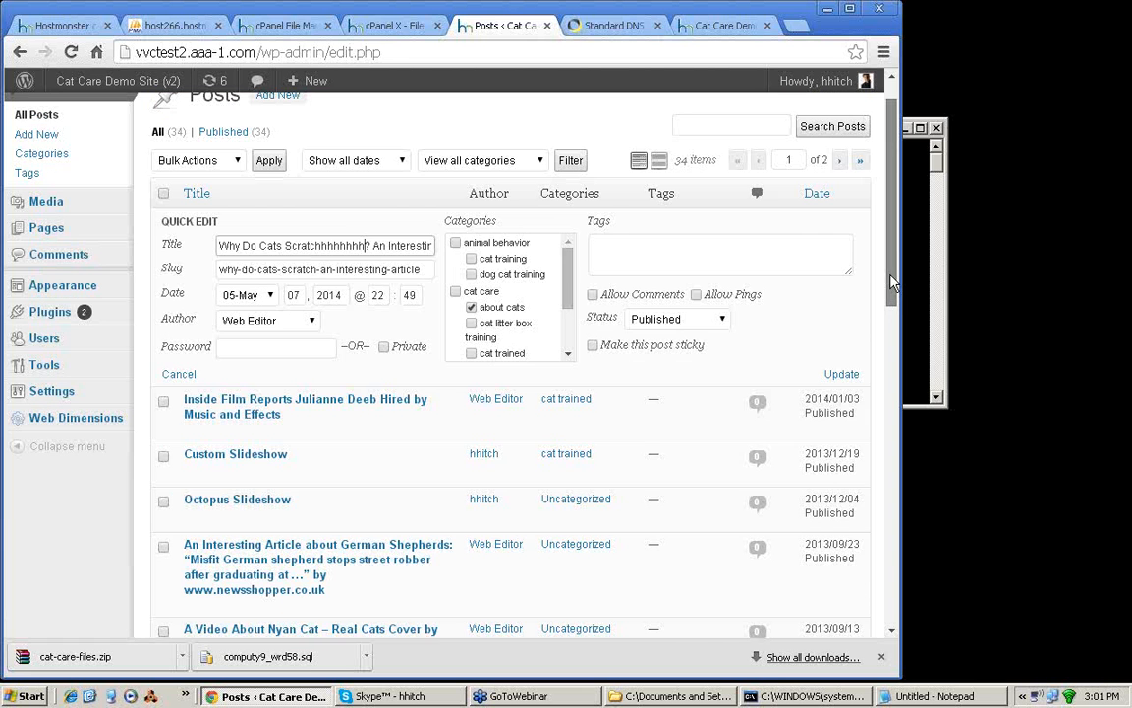
{"action": "left_click", "coordinate": [841, 376]}
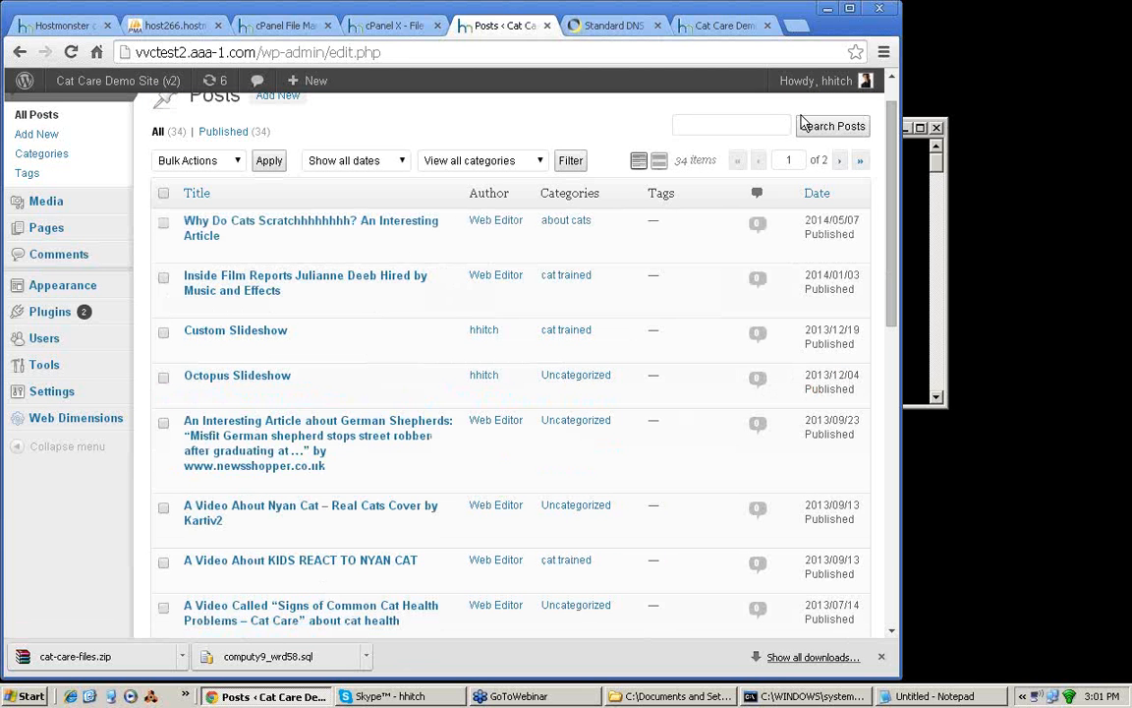
Step: Open the vvctest2.aaa-1.com front end in a new browser tab to check the edited post title
{"action": "left_click_drag", "start_coordinate": [892, 120], "coordinate": [893, 103]}
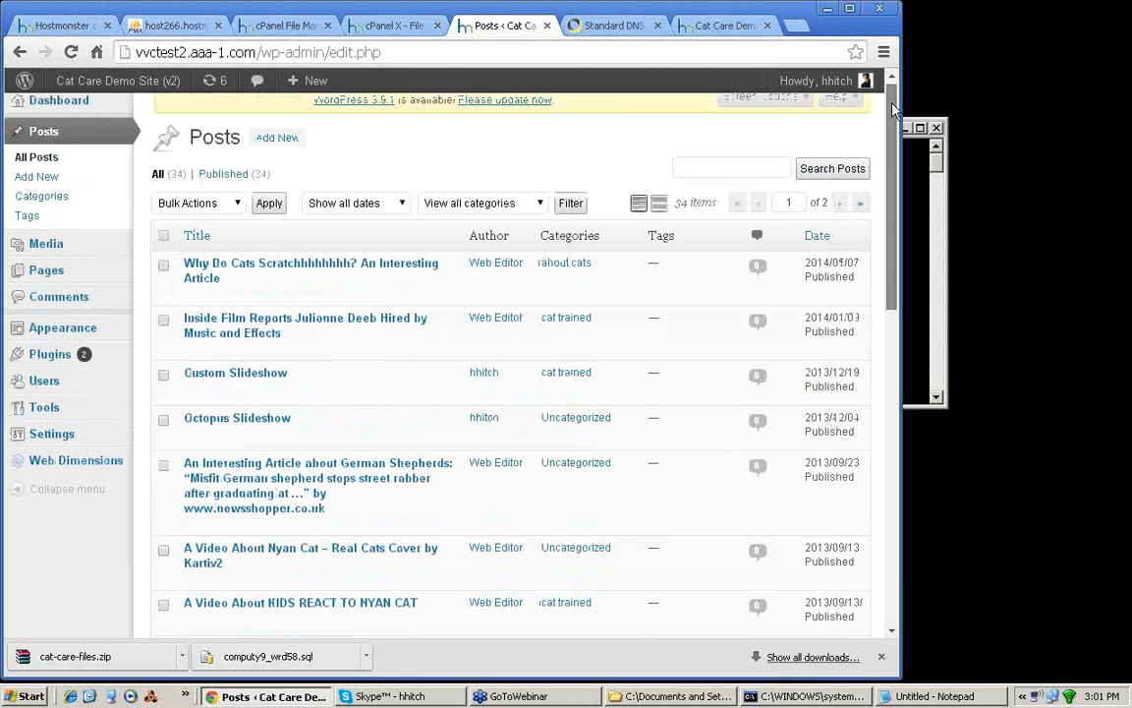
{"action": "scroll", "coordinate": [896, 110], "scroll_direction": "up", "scroll_amount": 1}
{"action": "mouse_move", "coordinate": [108, 81]}
{"action": "right_click", "coordinate": [96, 111]}
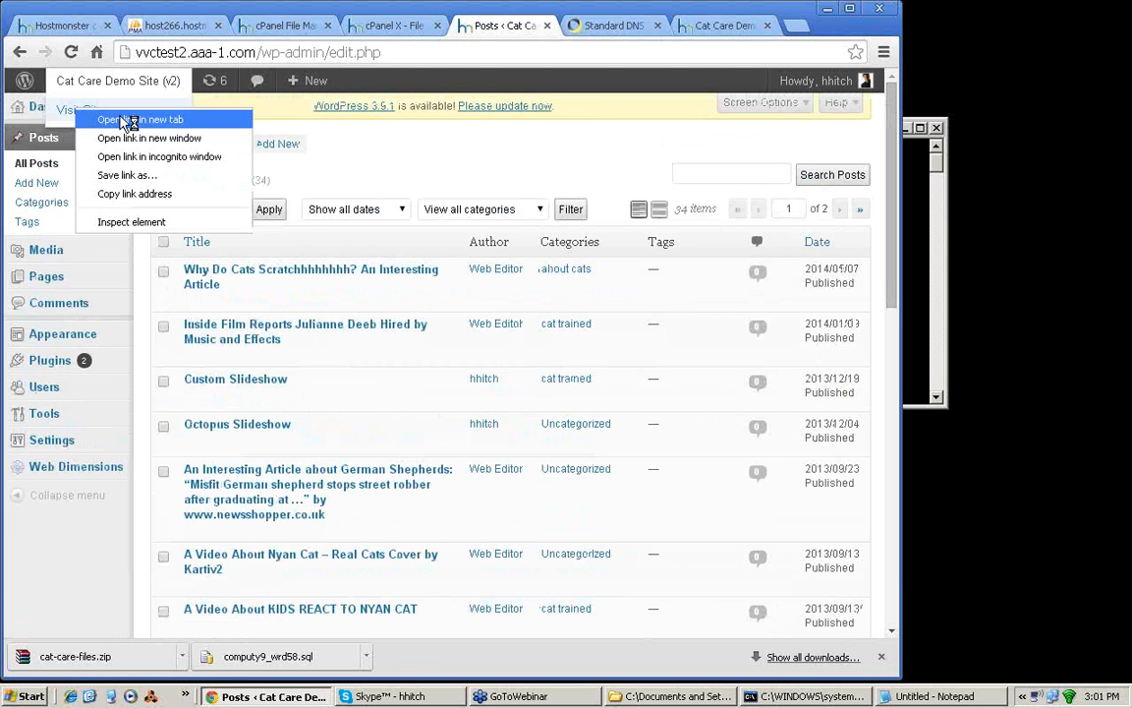
{"action": "left_click", "coordinate": [124, 122]}
{"action": "left_click", "coordinate": [525, 26]}
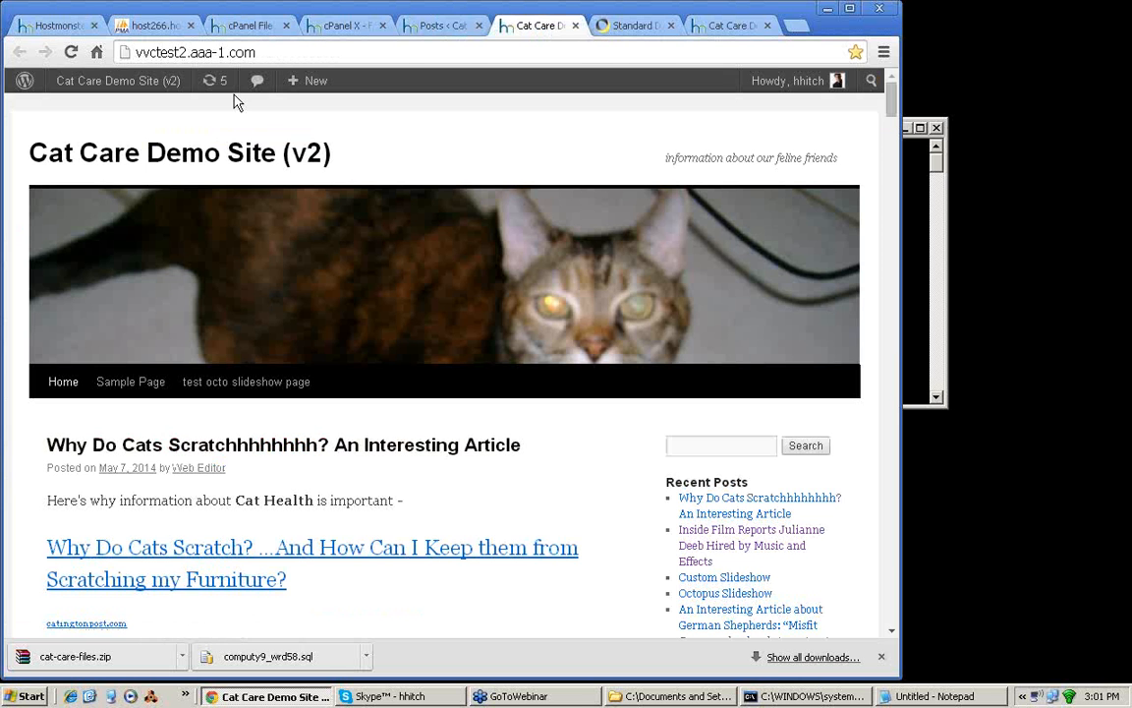
Step: Reload wpbackup.aaa-1.com and compare its first post title with the one on vvctest2.aaa-1.com
{"action": "left_click", "coordinate": [724, 29]}
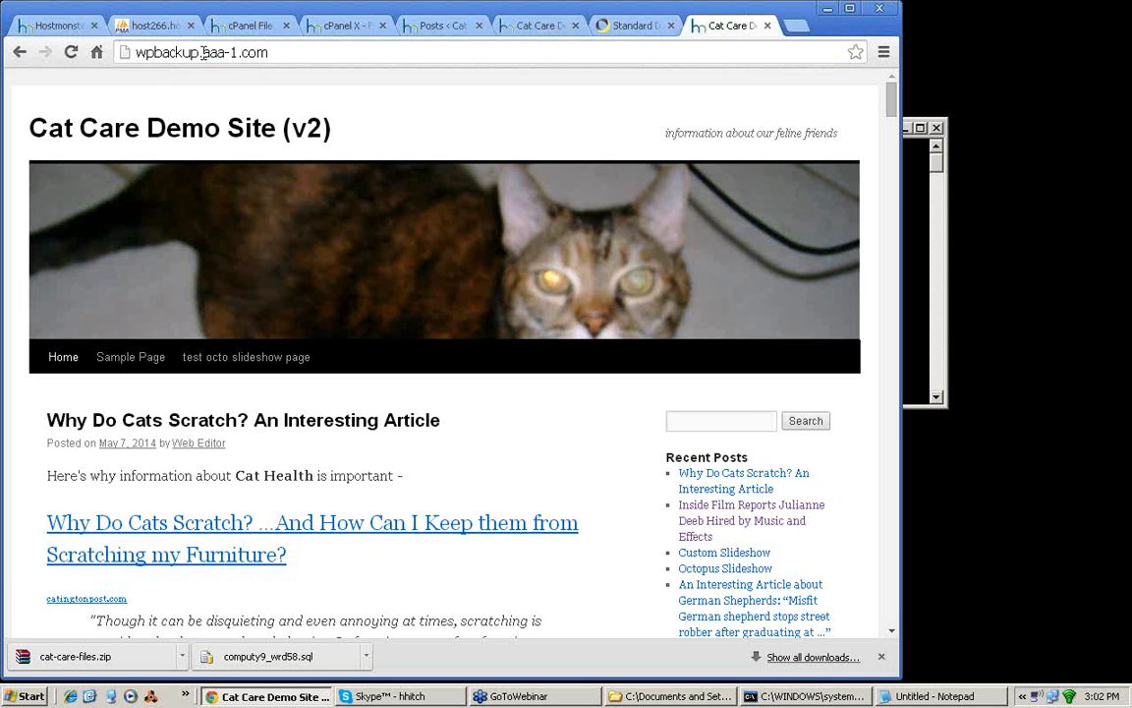
{"action": "left_click", "coordinate": [72, 54]}
{"action": "left_click", "coordinate": [531, 29]}
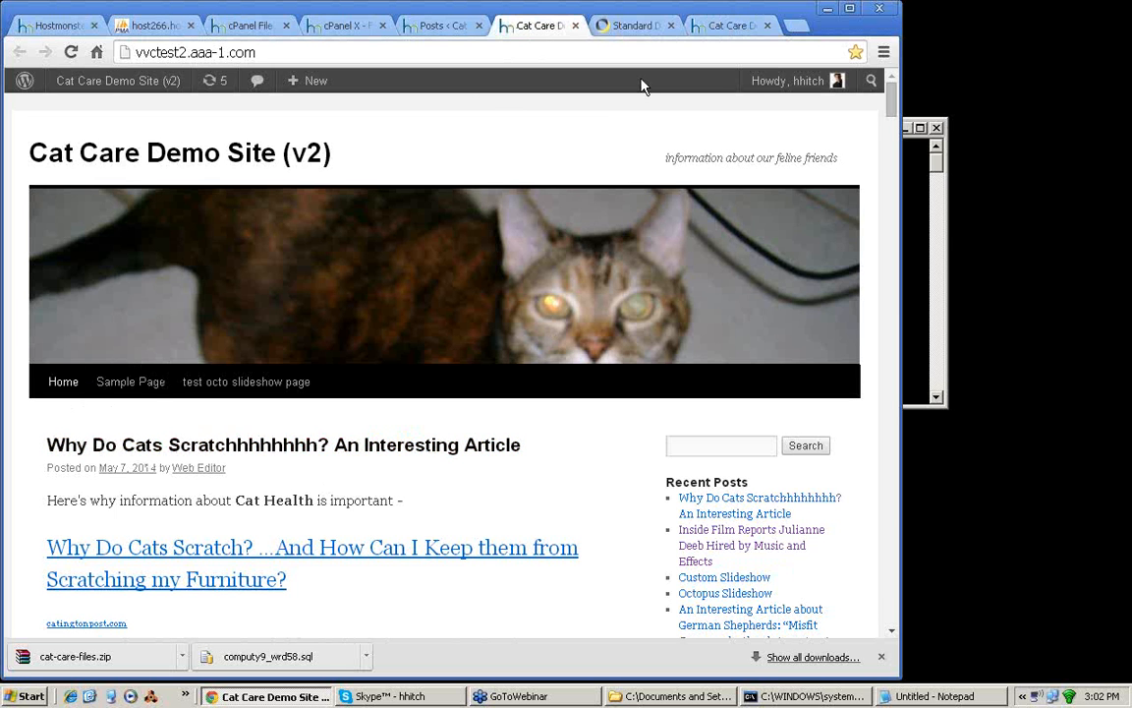
{"action": "left_click", "coordinate": [737, 29]}
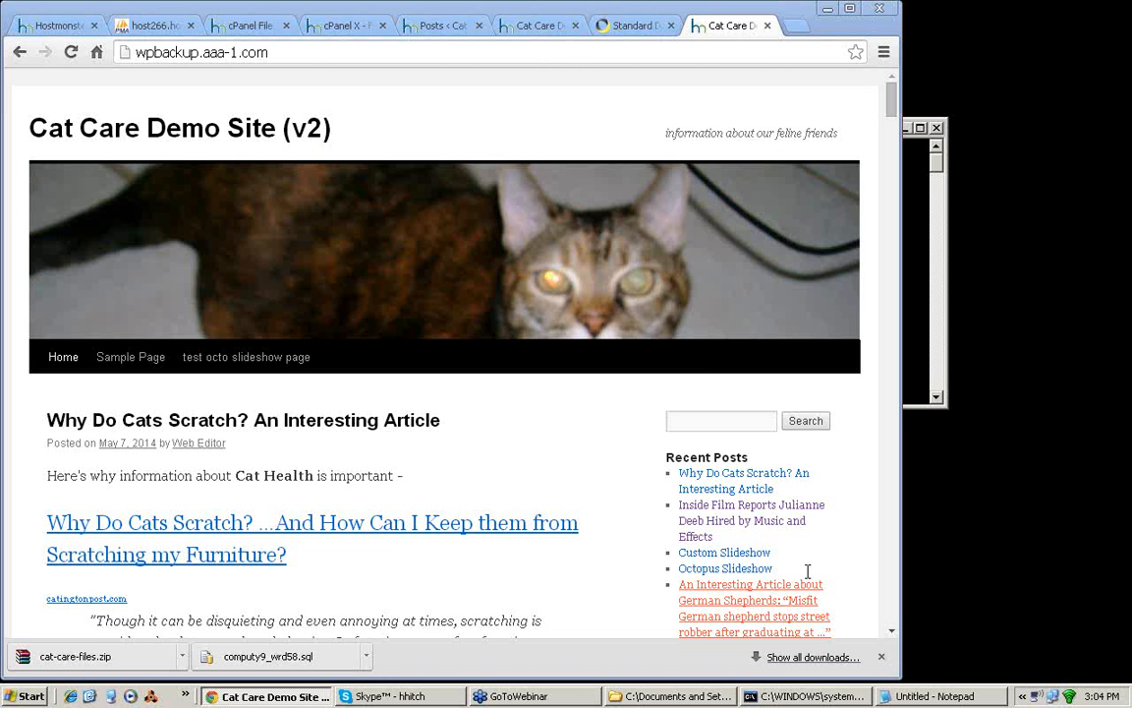
Step: Locate cat-care-files.zip in the public_html/vvctest2aaa1 folder and open the export options for the computy9_catcare2 database in phpMyAdmin
{"action": "left_click", "coordinate": [253, 31]}
{"action": "left_click", "coordinate": [122, 400]}
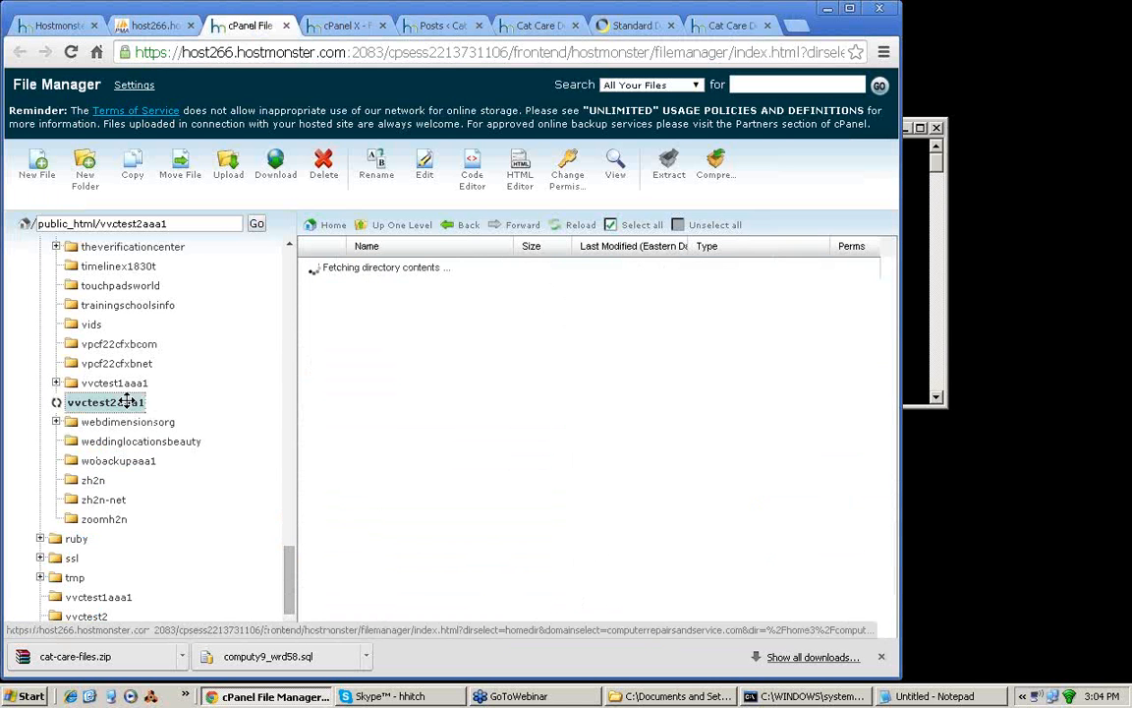
{"action": "left_click", "coordinate": [474, 583]}
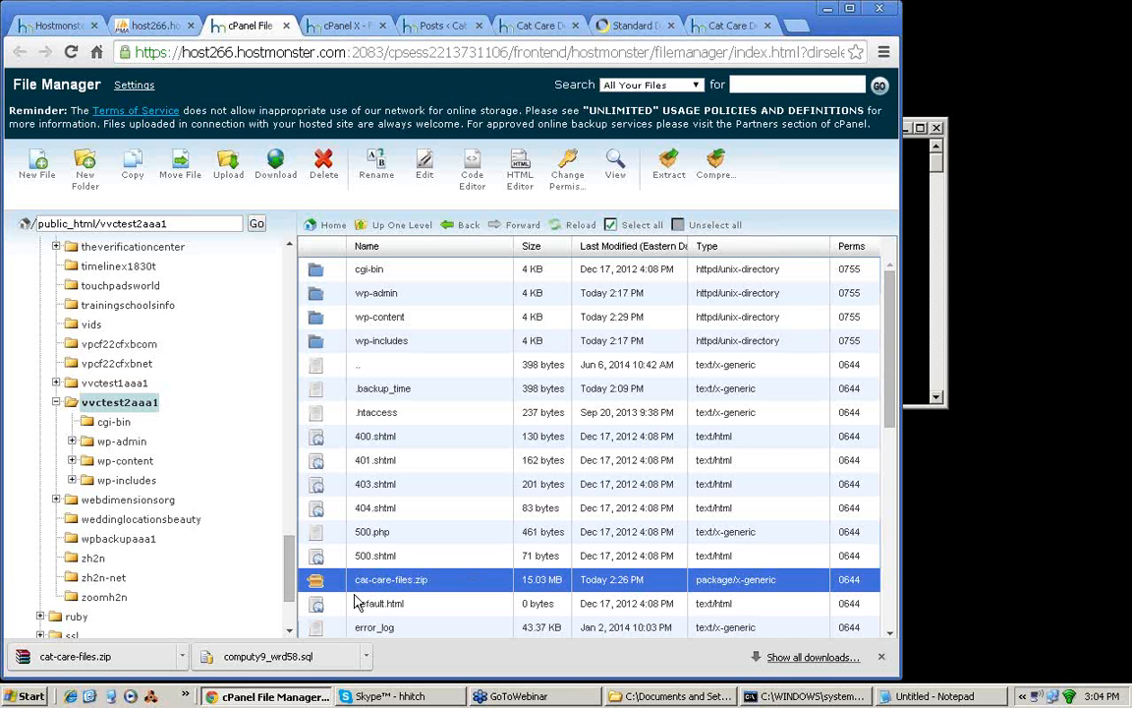
{"action": "left_click", "coordinate": [162, 29]}
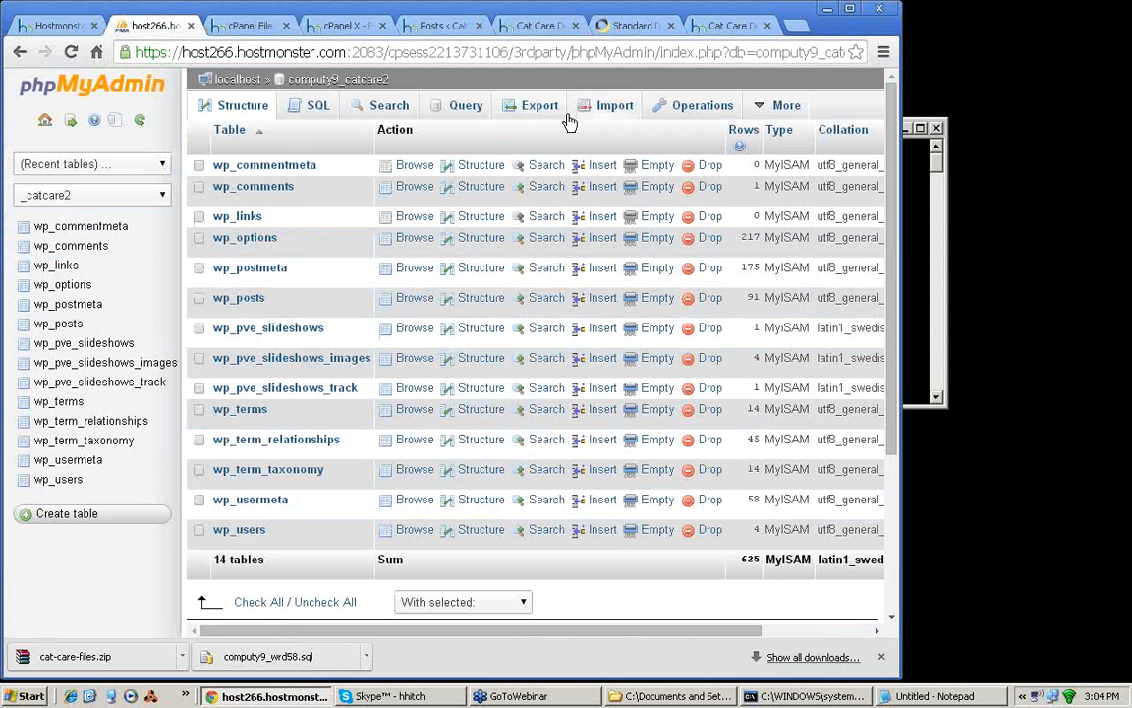
{"action": "left_click", "coordinate": [536, 105]}
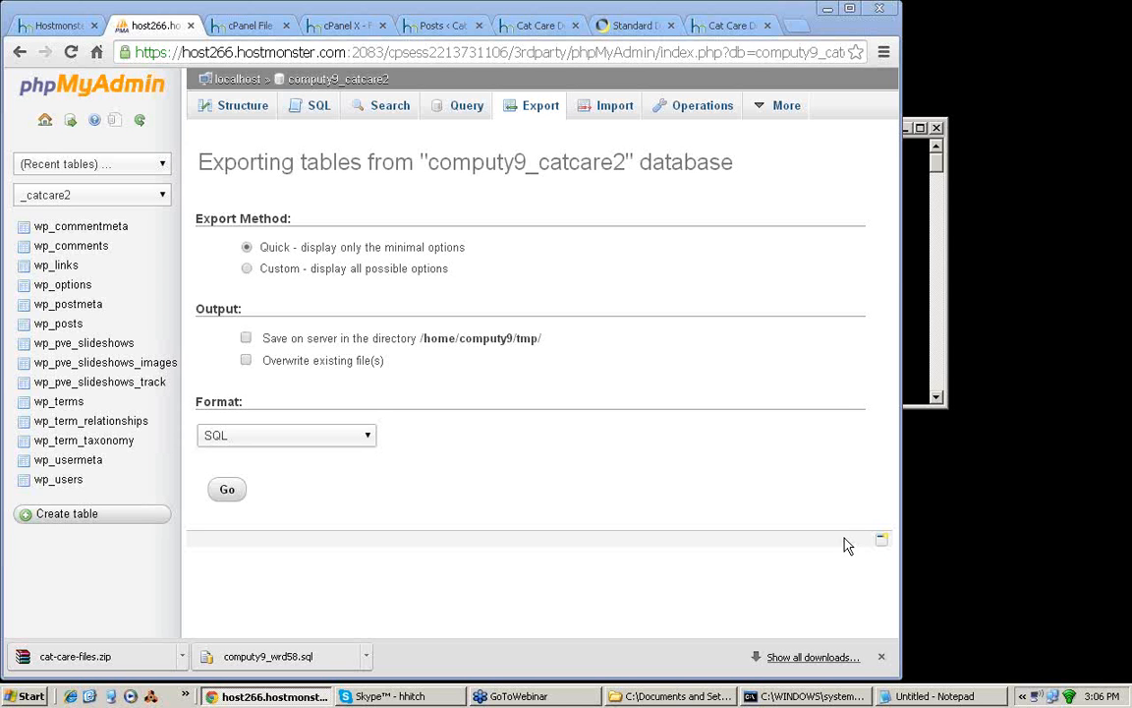
Step: Look at the calendar in the computer's date and time settings and close them without changes
{"action": "left_click", "coordinate": [1096, 699]}
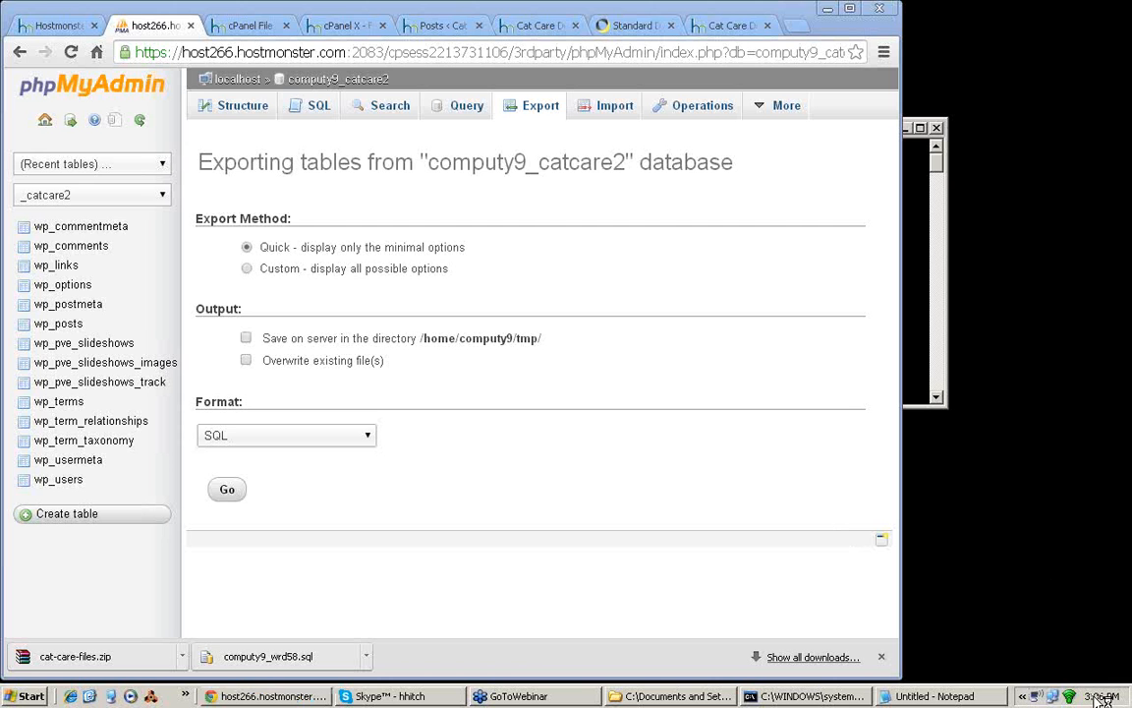
{"action": "double_click", "coordinate": [1096, 698]}
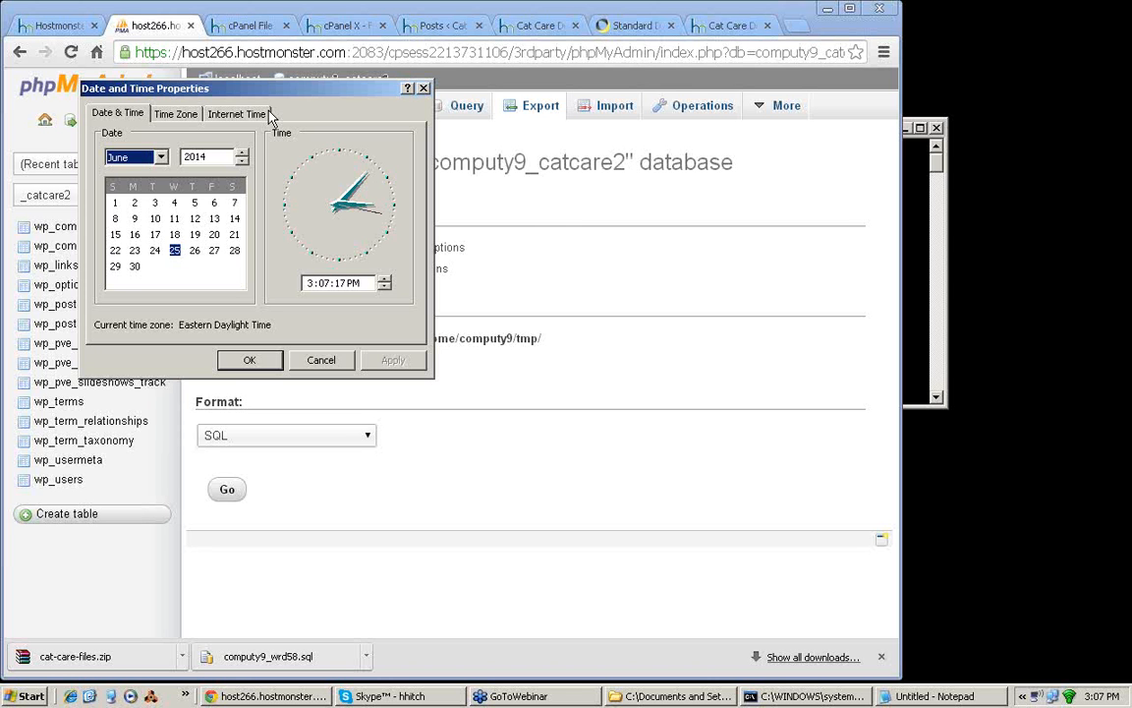
{"action": "left_click", "coordinate": [423, 93]}
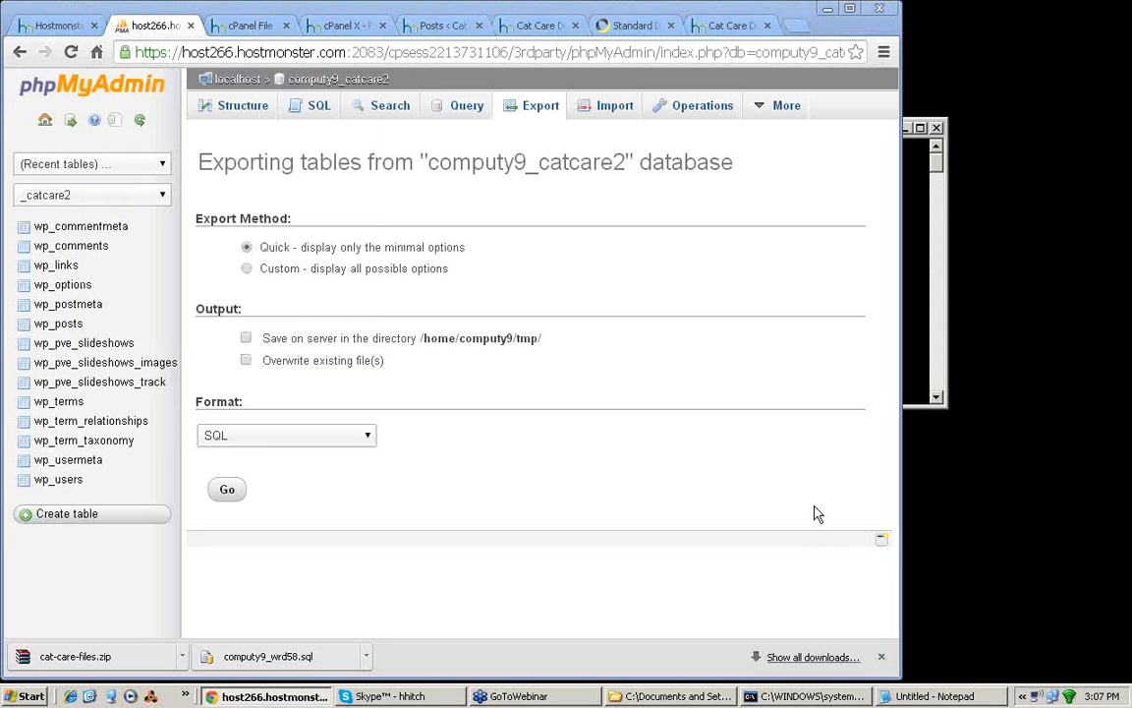